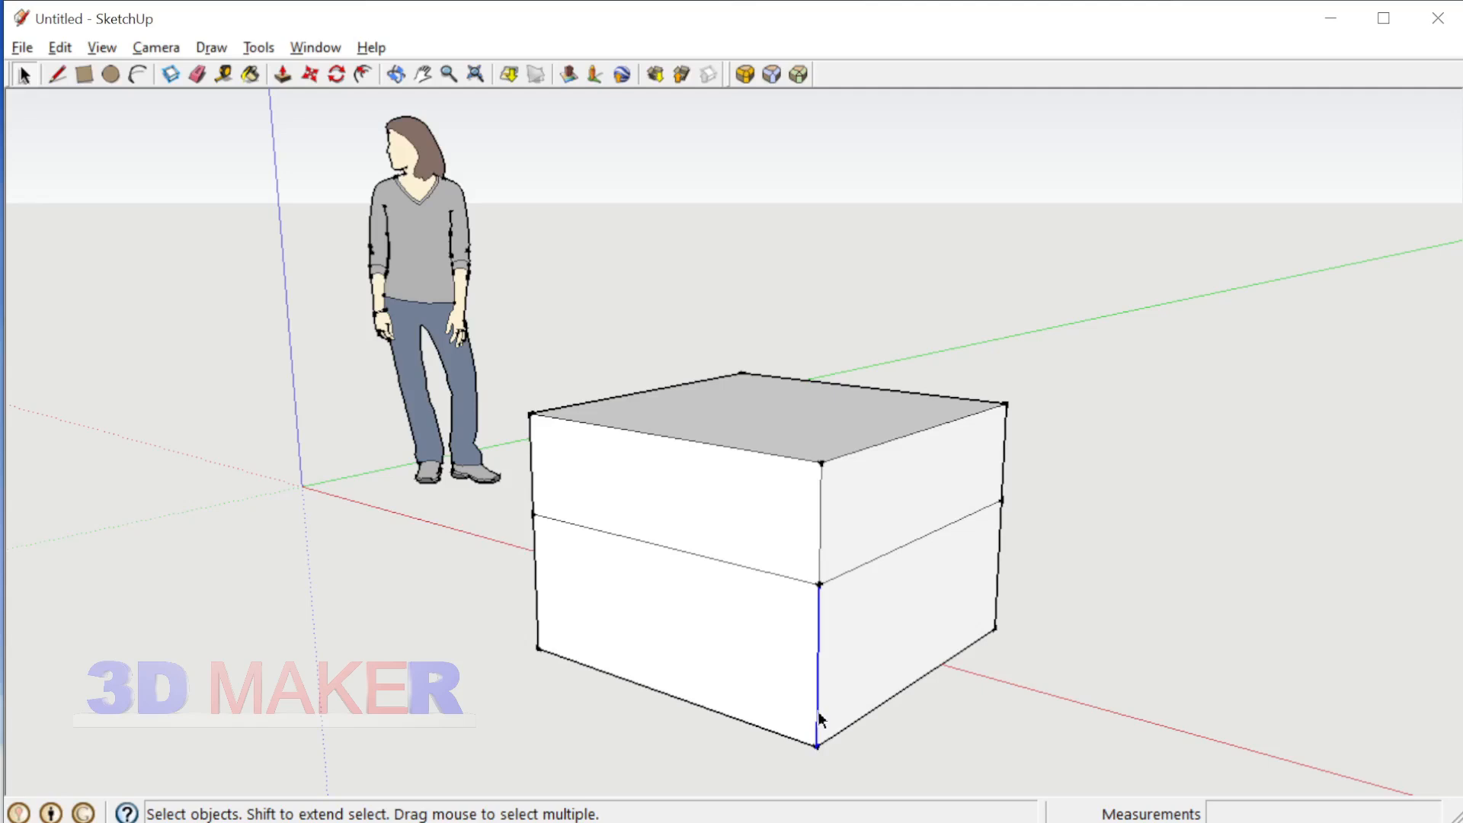
Step: Copy the box's lower front vertical edge toward the back along the base of the side face
key(m)
key(ctrl)
click(816, 743)
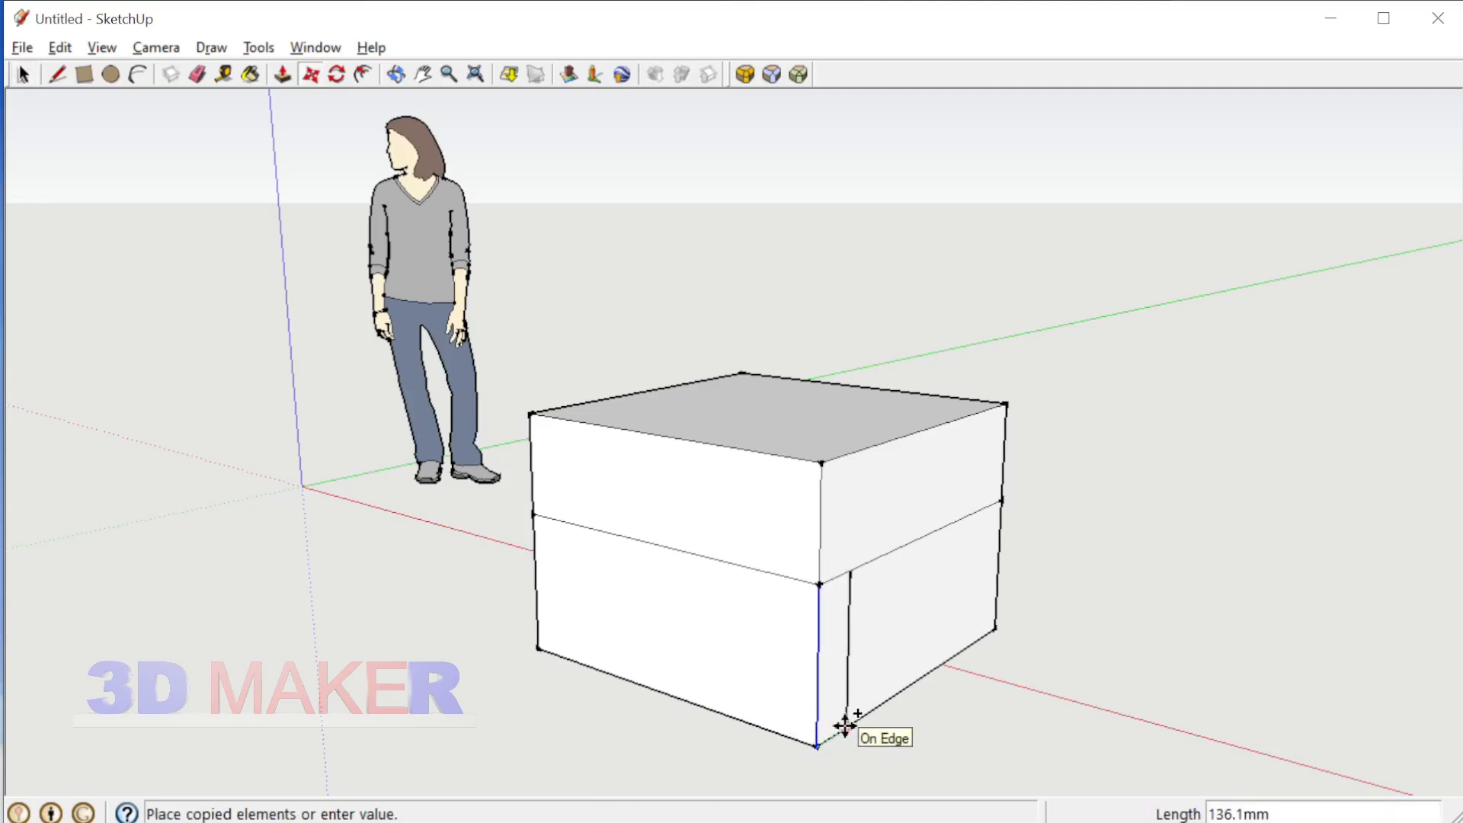
key(Return)
key(space)
Step: Copy the front segment of the side face's base edge 540 mm straight up
click(857, 728)
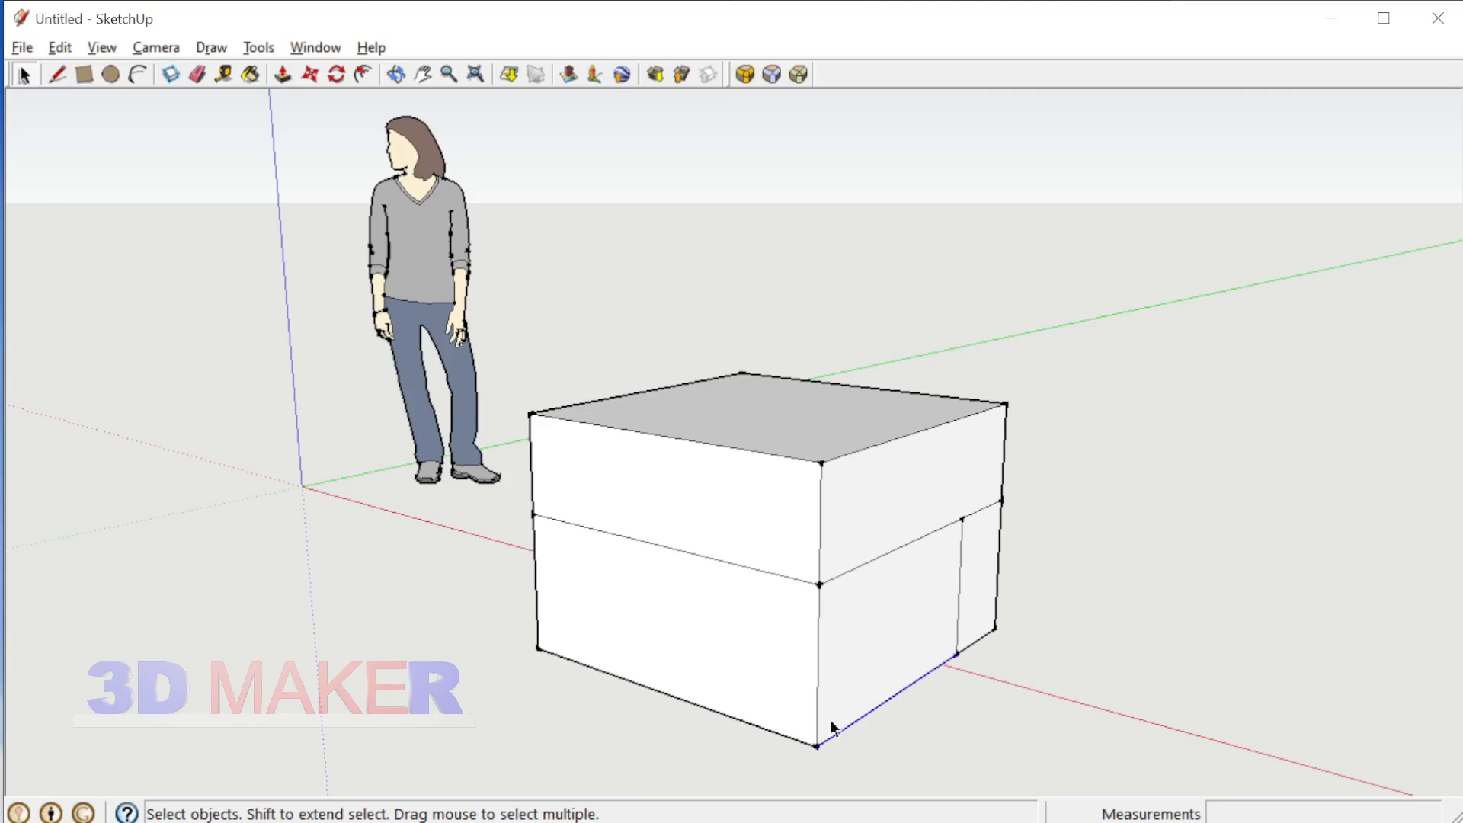
key(m)
key(ctrl)
click(816, 745)
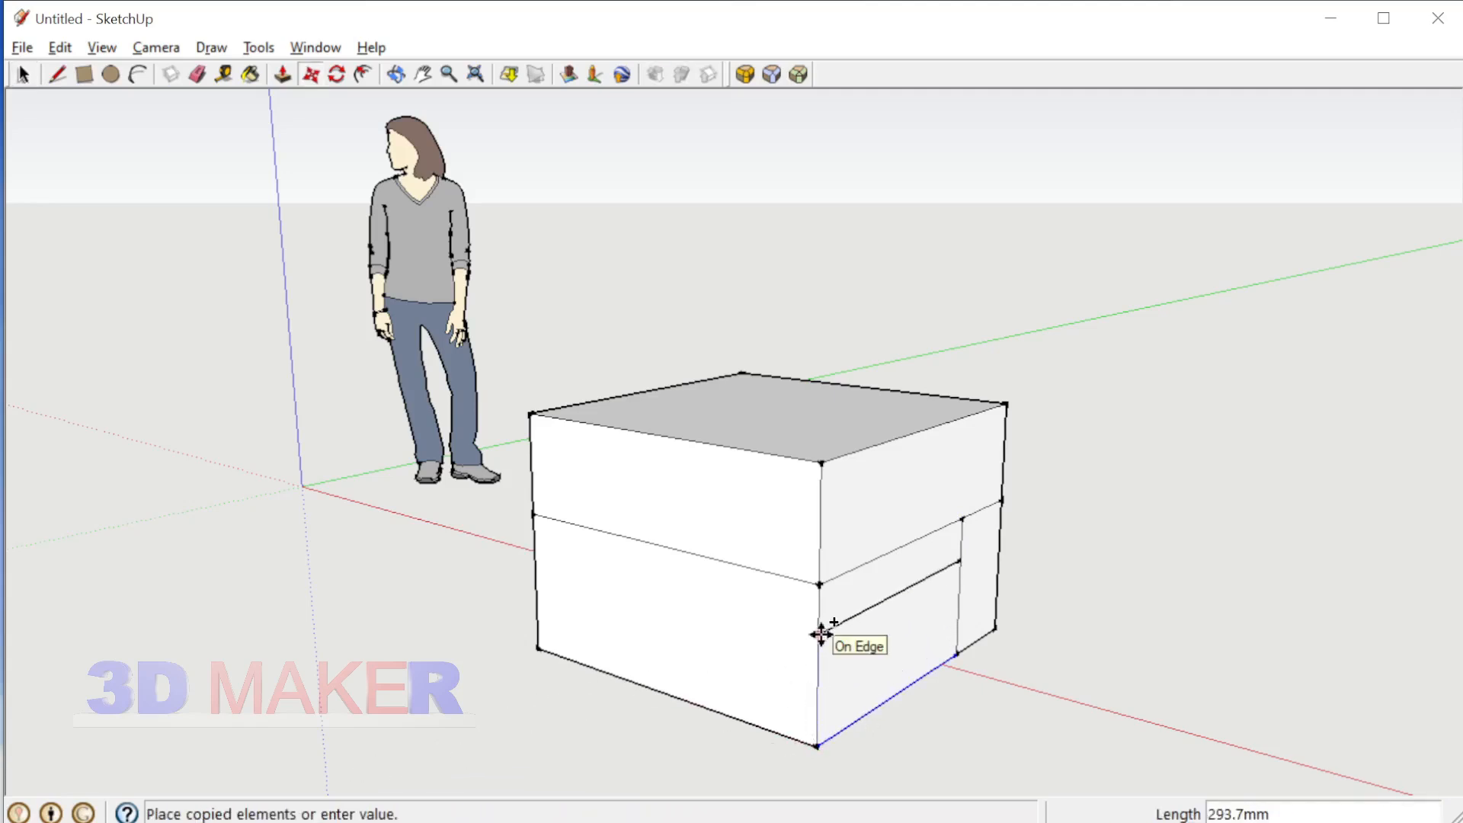
text(540)
key(Return)
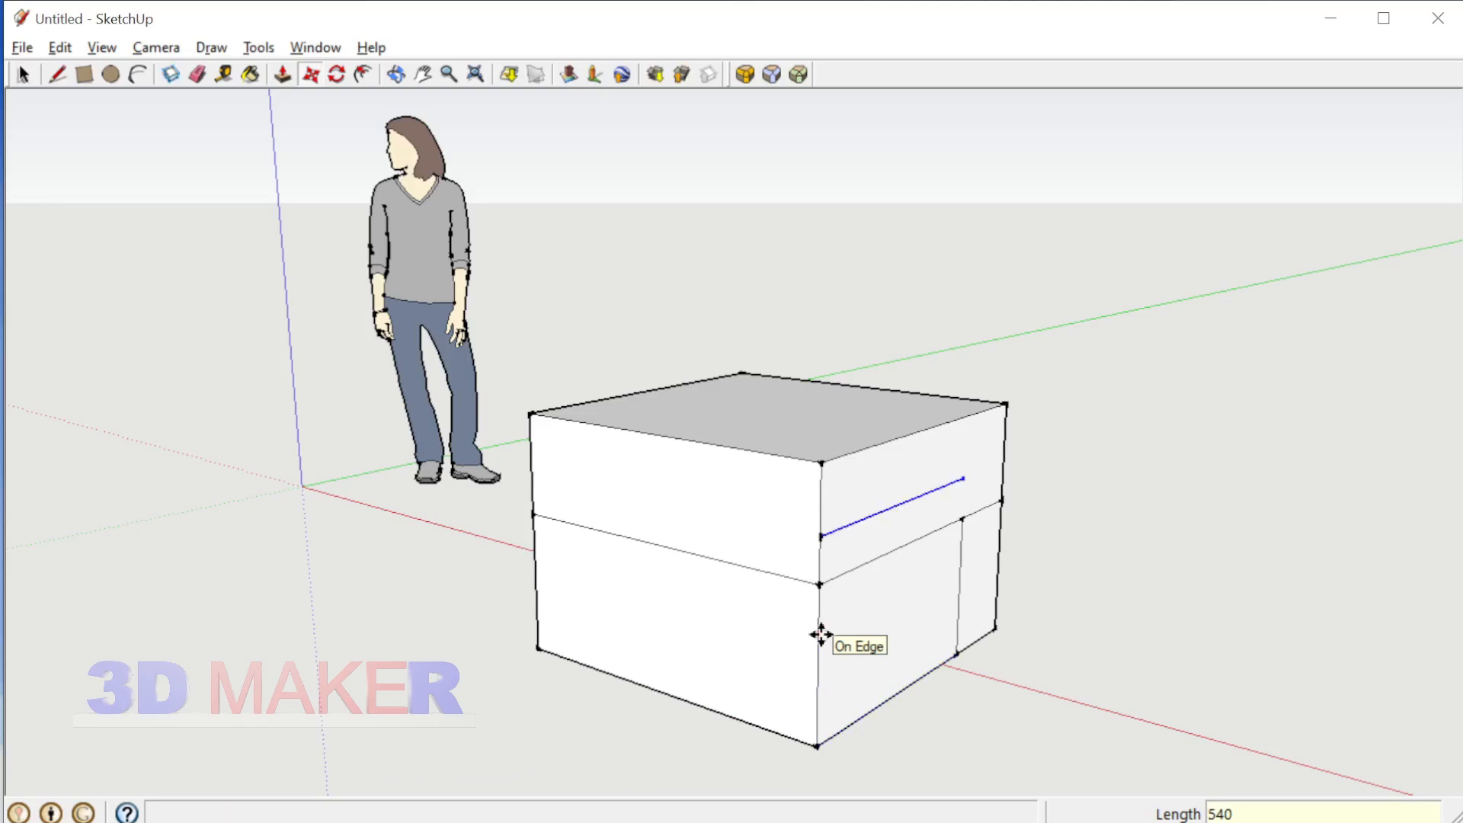
Step: Group the whole box together with the copied edges on its side face
key(space)
triple_click(878, 596)
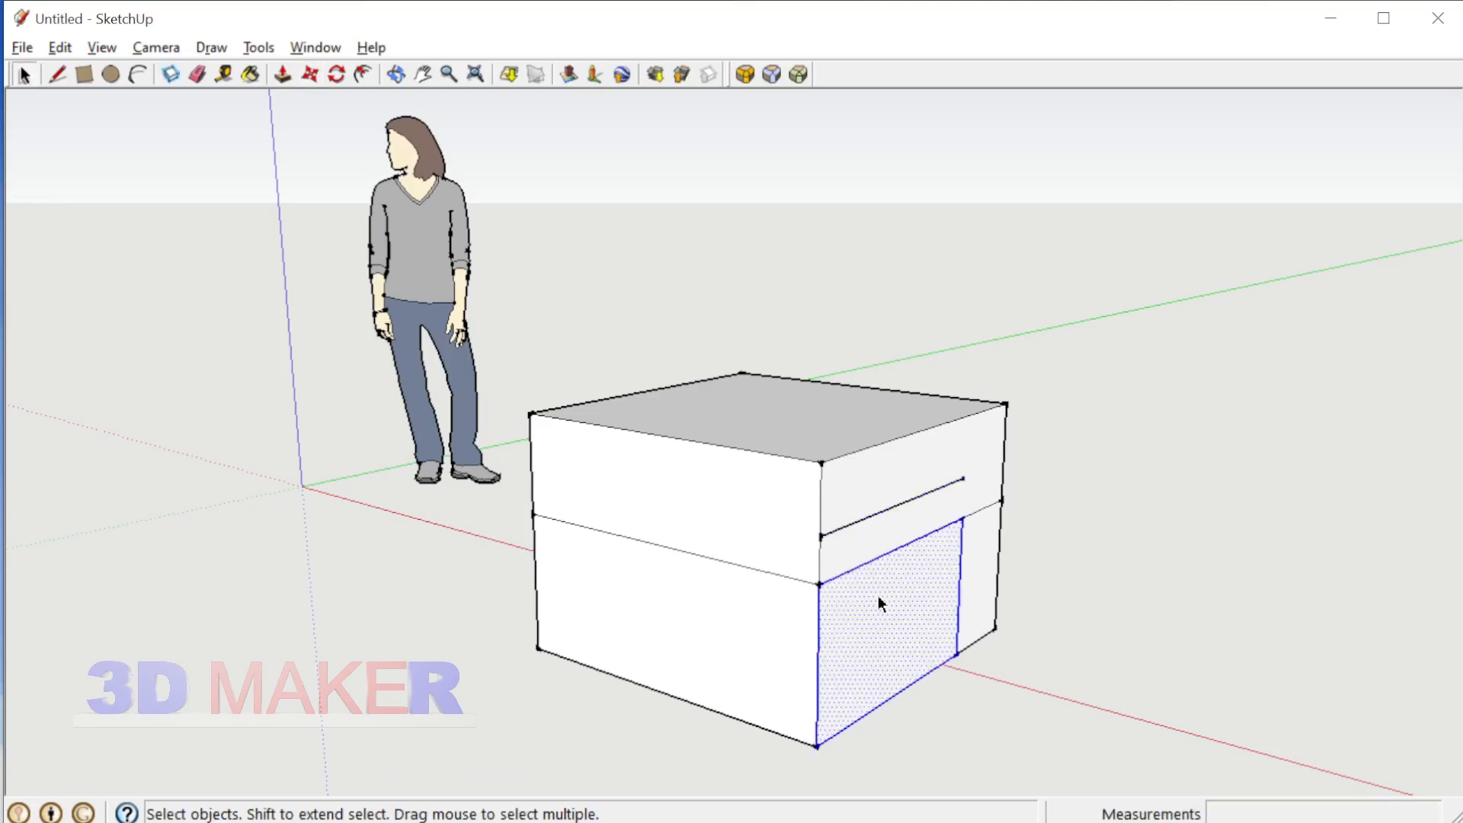
key(ctrl+g)
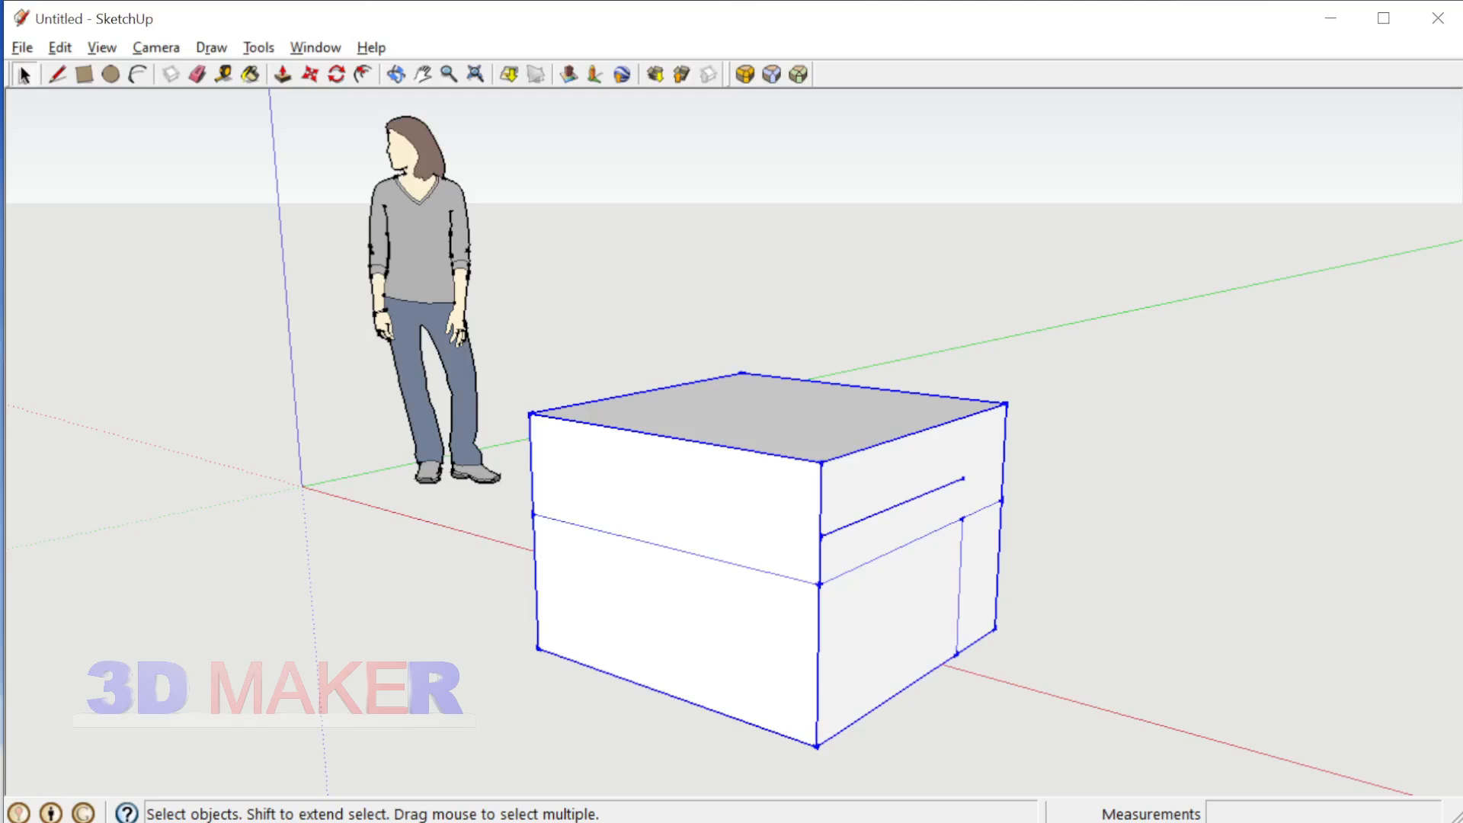
Step: Switch to Snip & Sketch, outline the armrest's side frame in red on the chair photo, and return to SketchUp
key(alt+Tab)
ctrl+scroll(726, 607, up, 3)
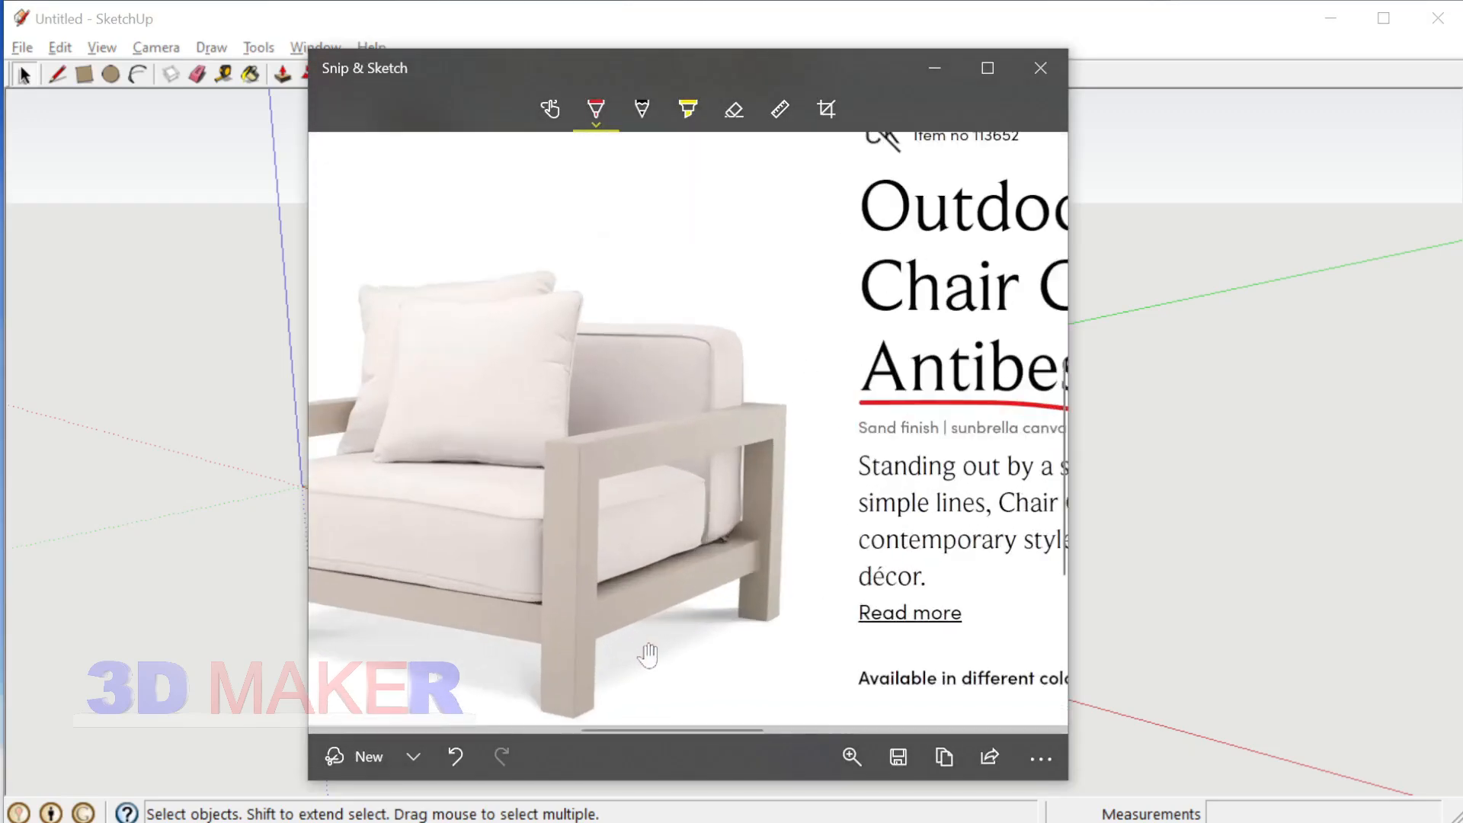
mouse_move(578, 451)
mouse_down()
mouse_move(563, 721)
mouse_move(761, 621)
mouse_move(786, 540)
mouse_move(769, 414)
mouse_move(577, 450)
mouse_up()
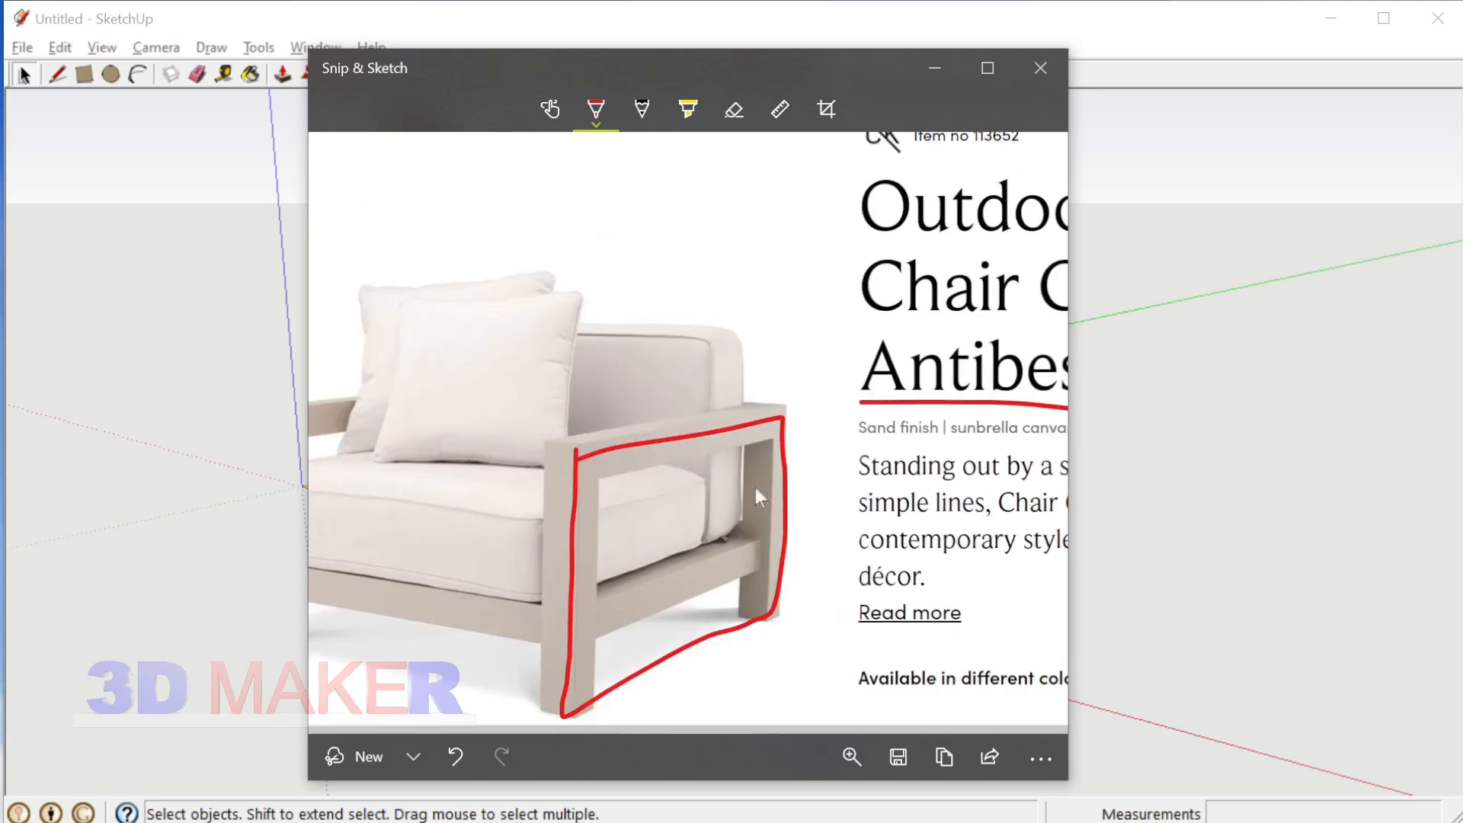
click(1136, 587)
Step: Draw a rectangle on the box's side face from the front end of the 540 mm line to the back bottom corner
middle_drag(1003, 607, 936, 592)
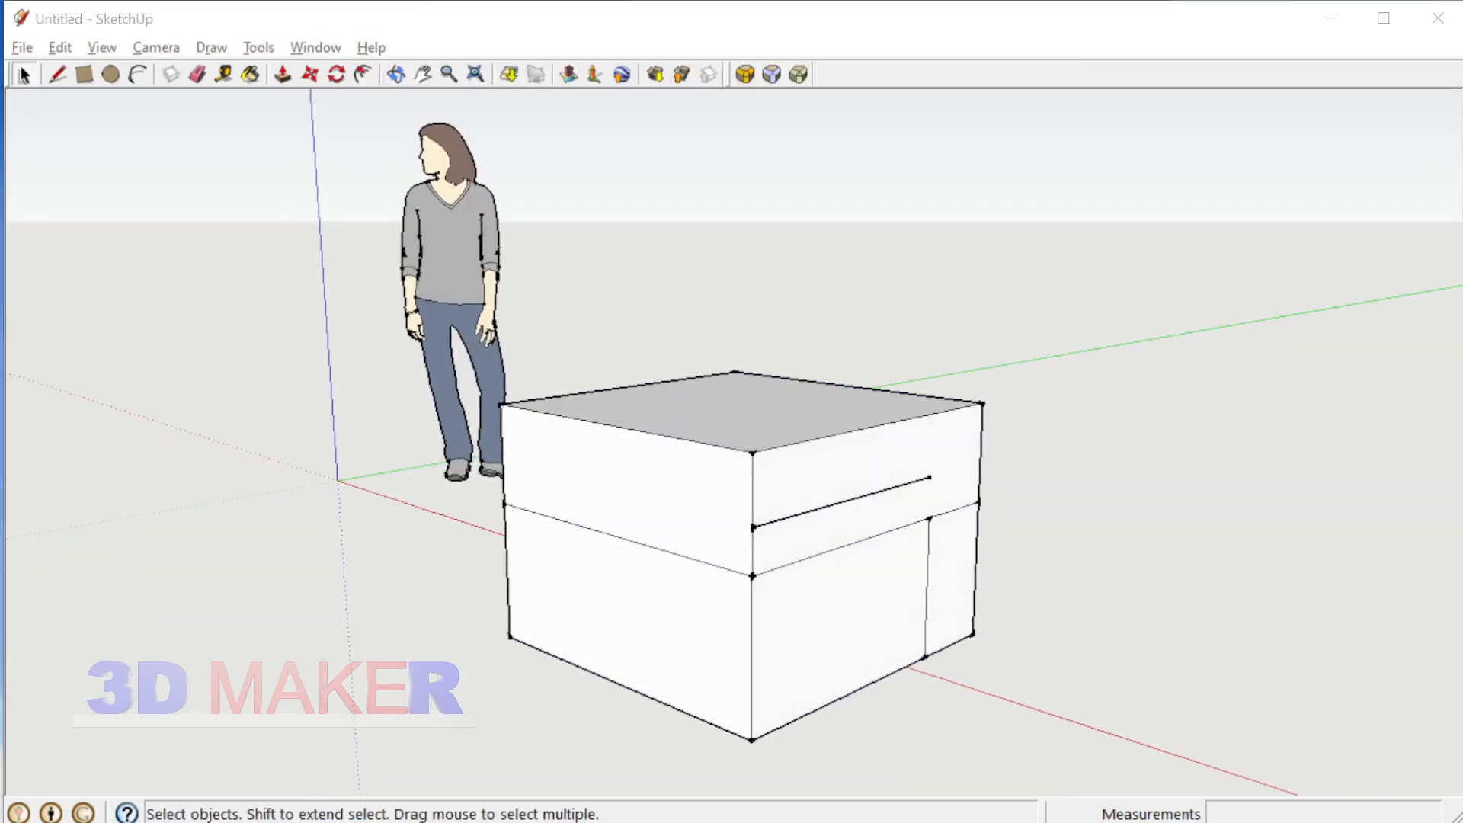
scroll(953, 716, up, 4)
key(r)
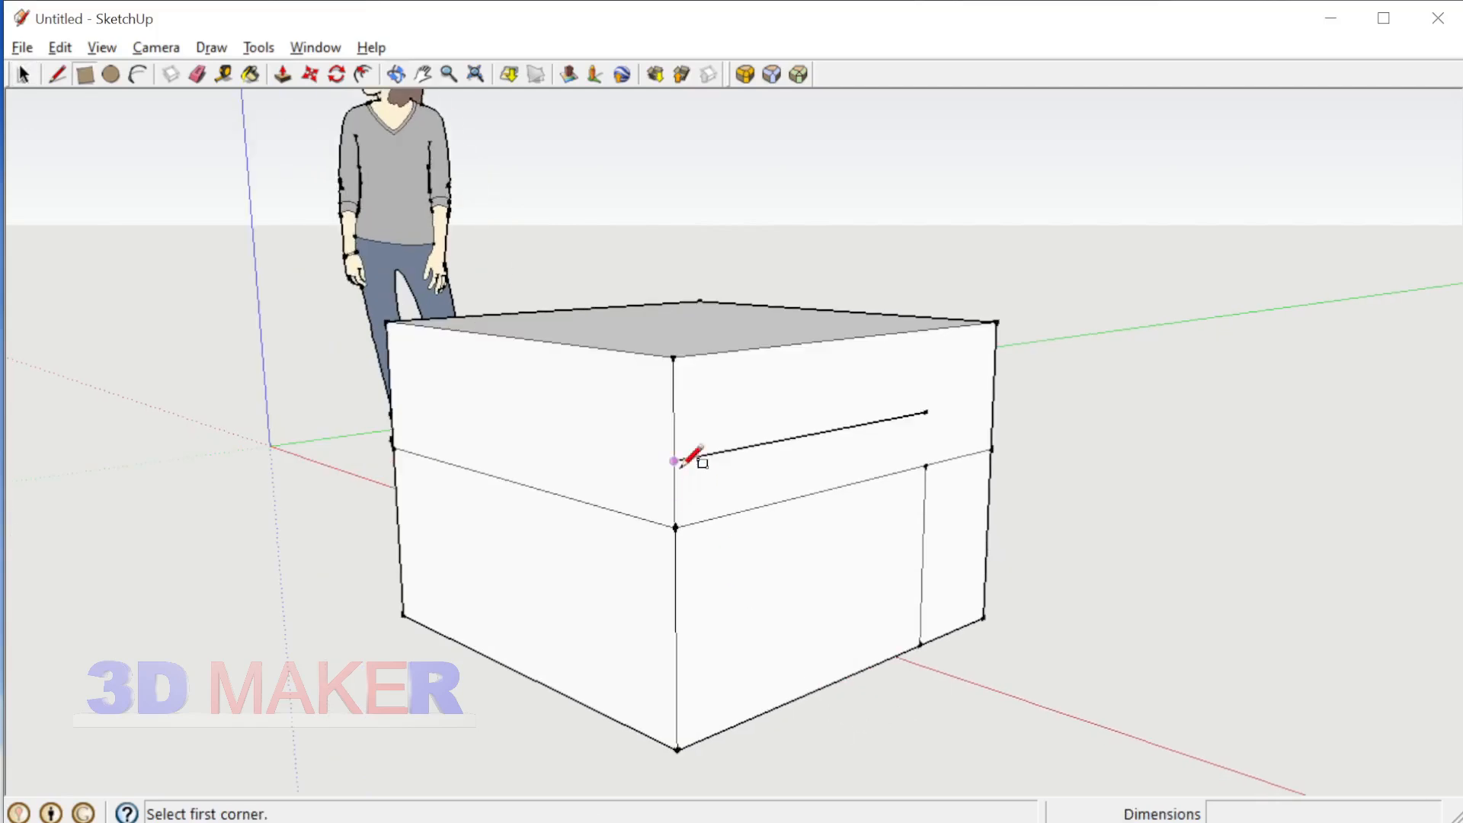
click(675, 462)
click(986, 604)
key(space)
Step: Group the new side rectangle and make it a component
scroll(770, 584, up, 2)
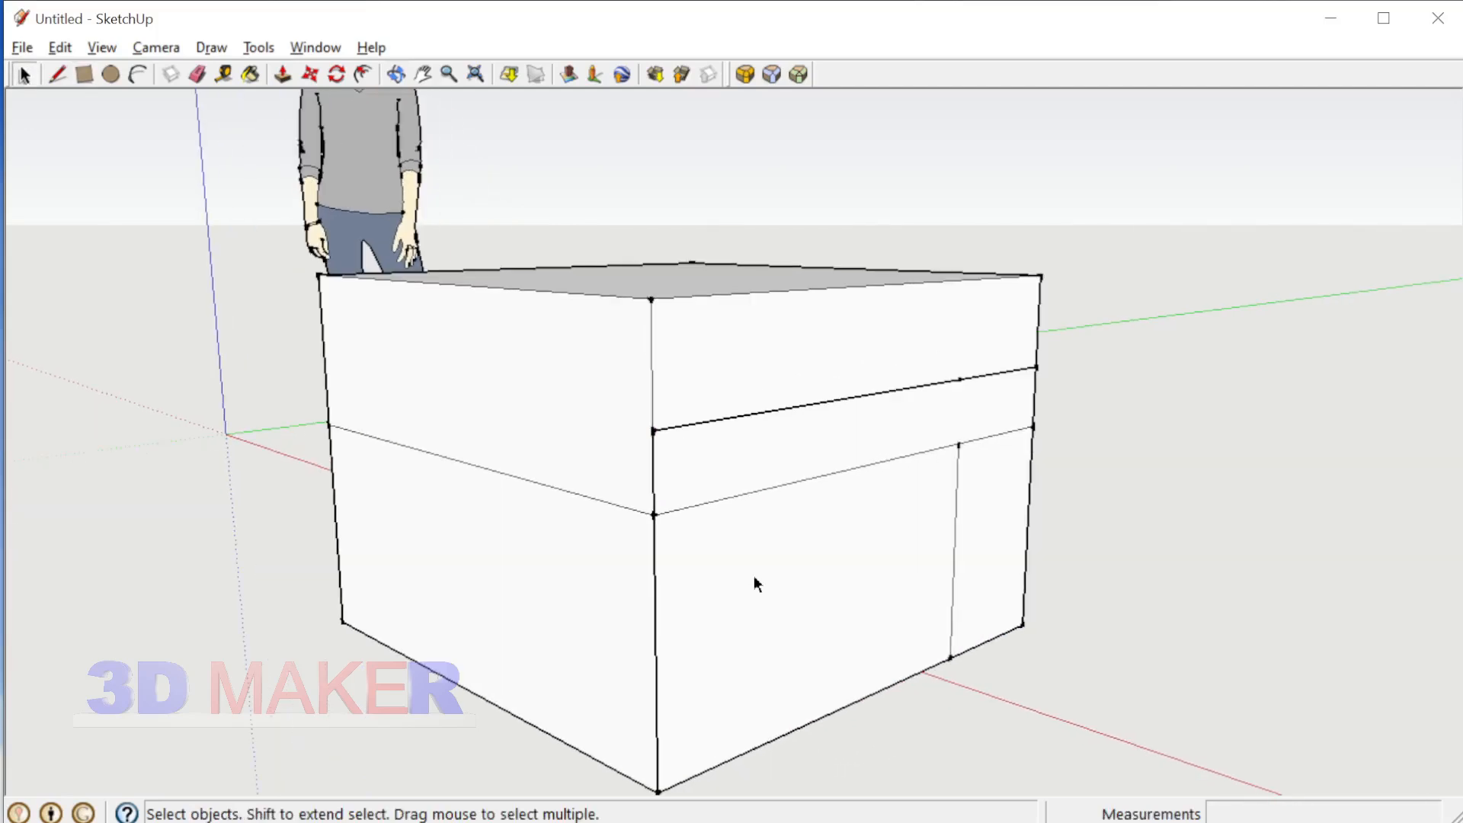
middle_drag(753, 574, 784, 602)
scroll(747, 588, up, 1)
click(748, 588)
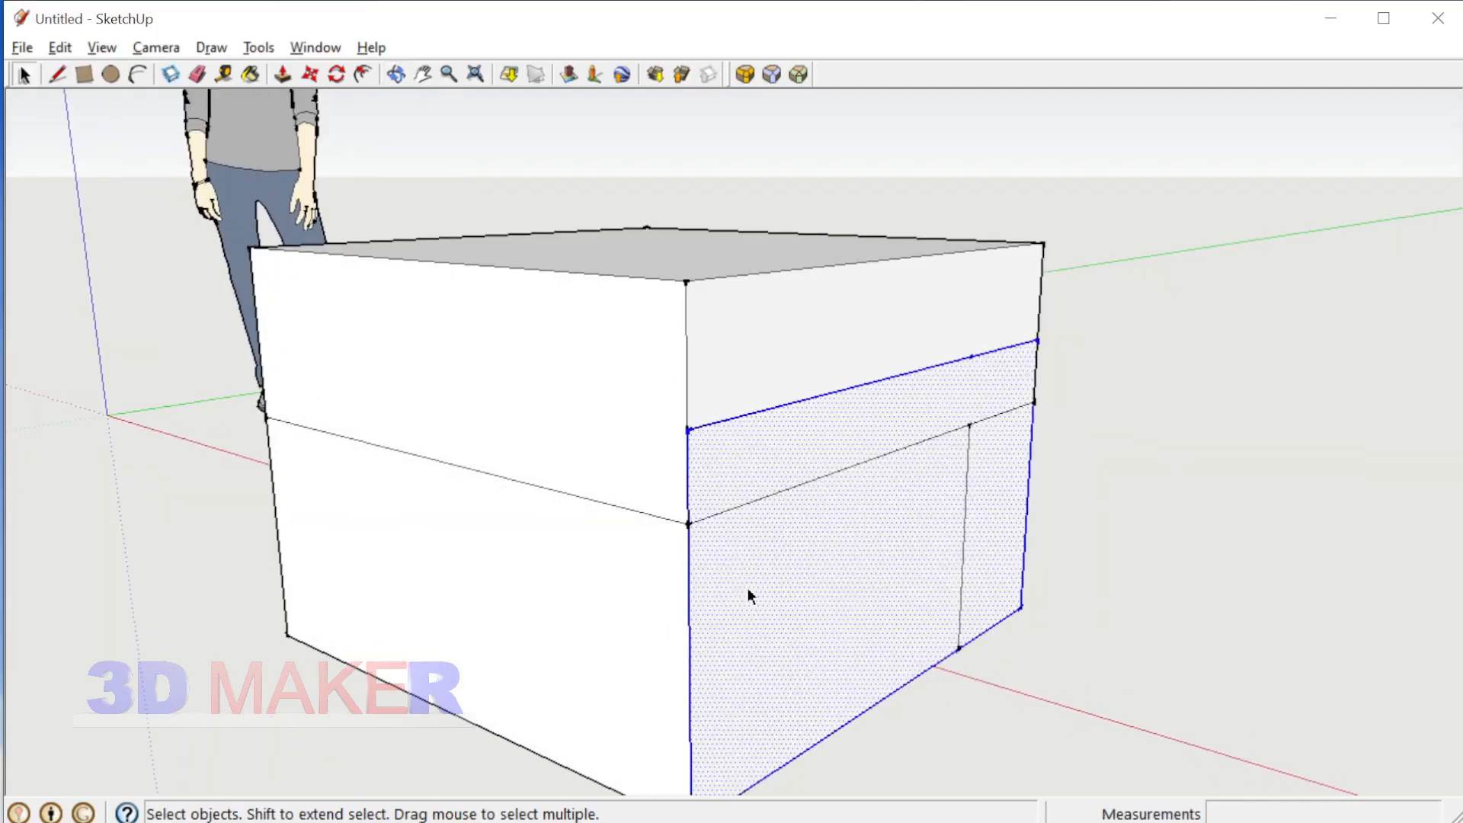
scroll(808, 584, down, 3)
key(ctrl+z)
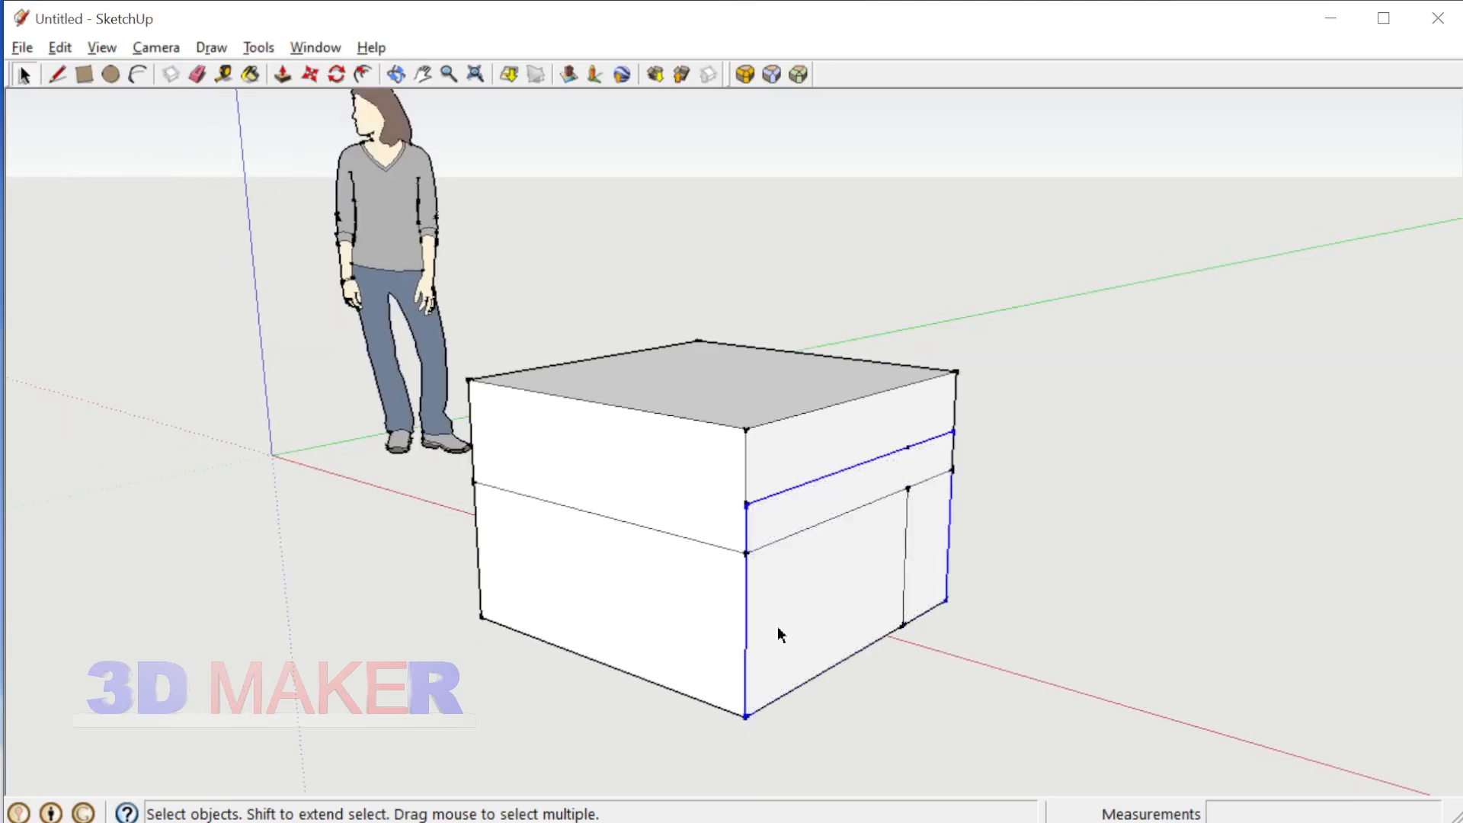
right_click(778, 628)
click(862, 791)
Step: Copy the side panel component 1010 mm to the box's opposite side and flip the original to mirror the copy
key(m)
key(ctrl)
click(745, 716)
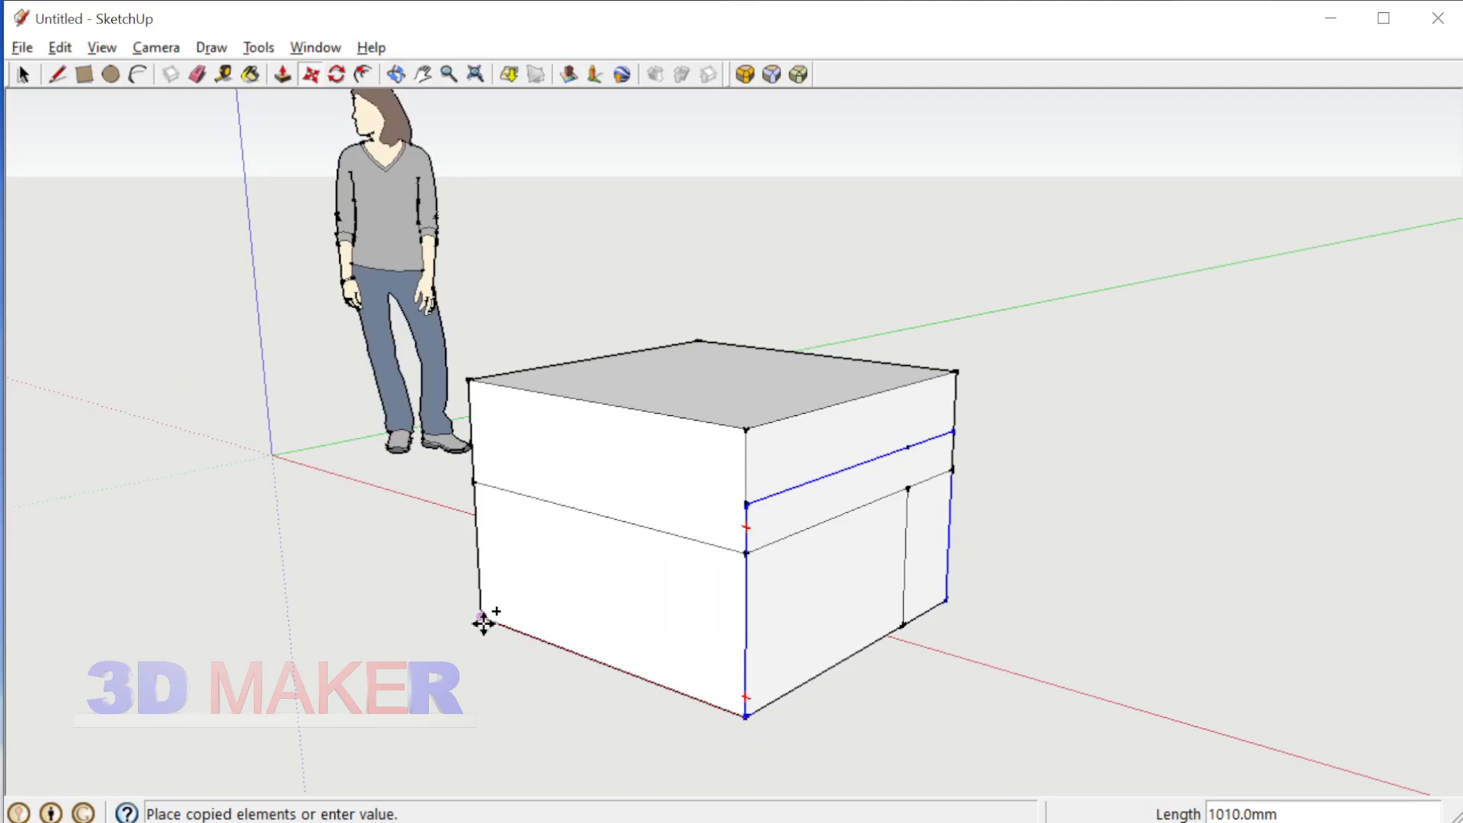
click(484, 623)
key(space)
right_click(749, 718)
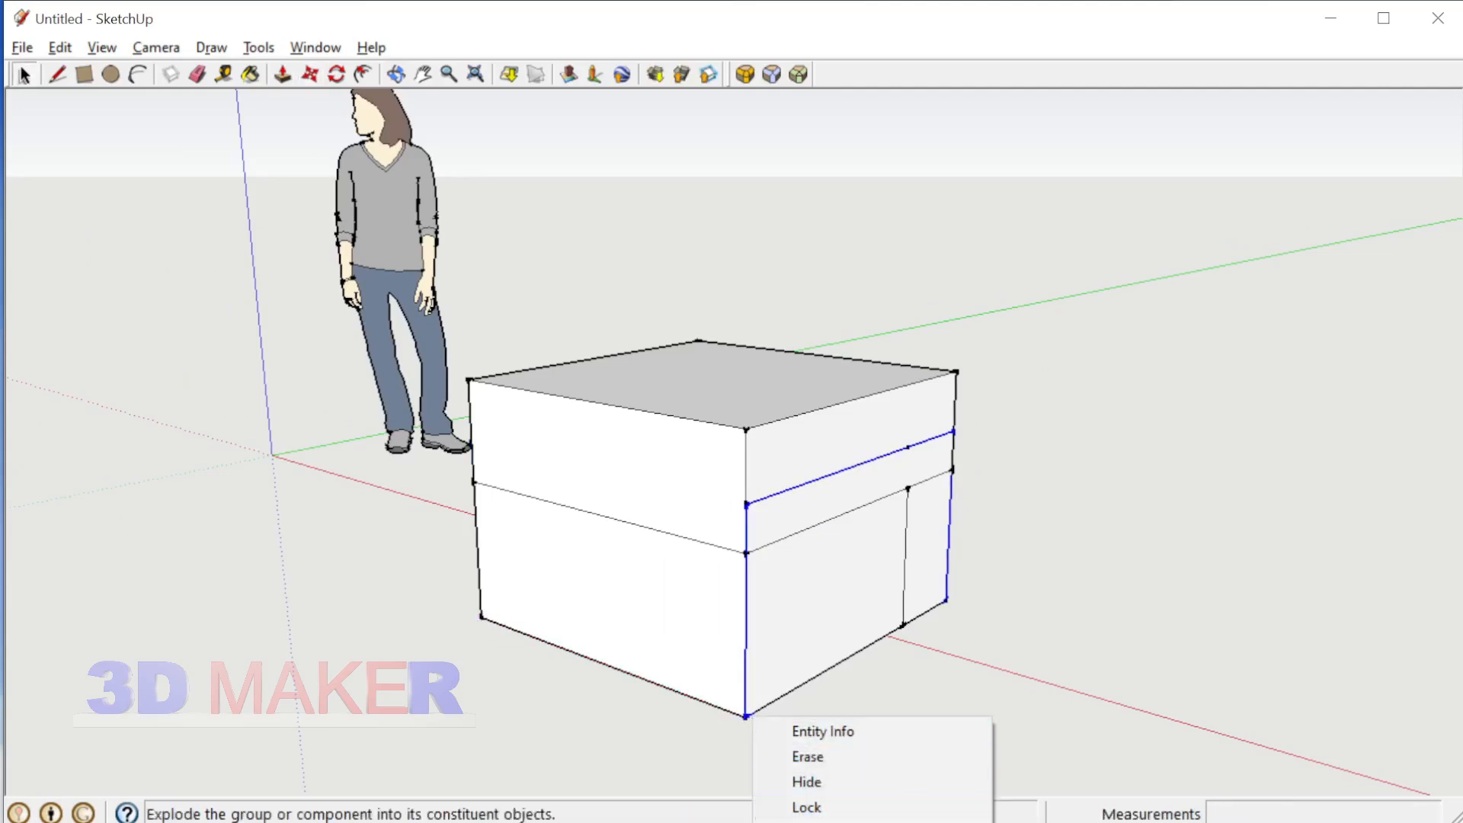
click(816, 822)
Step: Delete the box group, keeping only the two side panel components
middle_drag(681, 653, 1197, 676)
scroll(776, 499, up, 1)
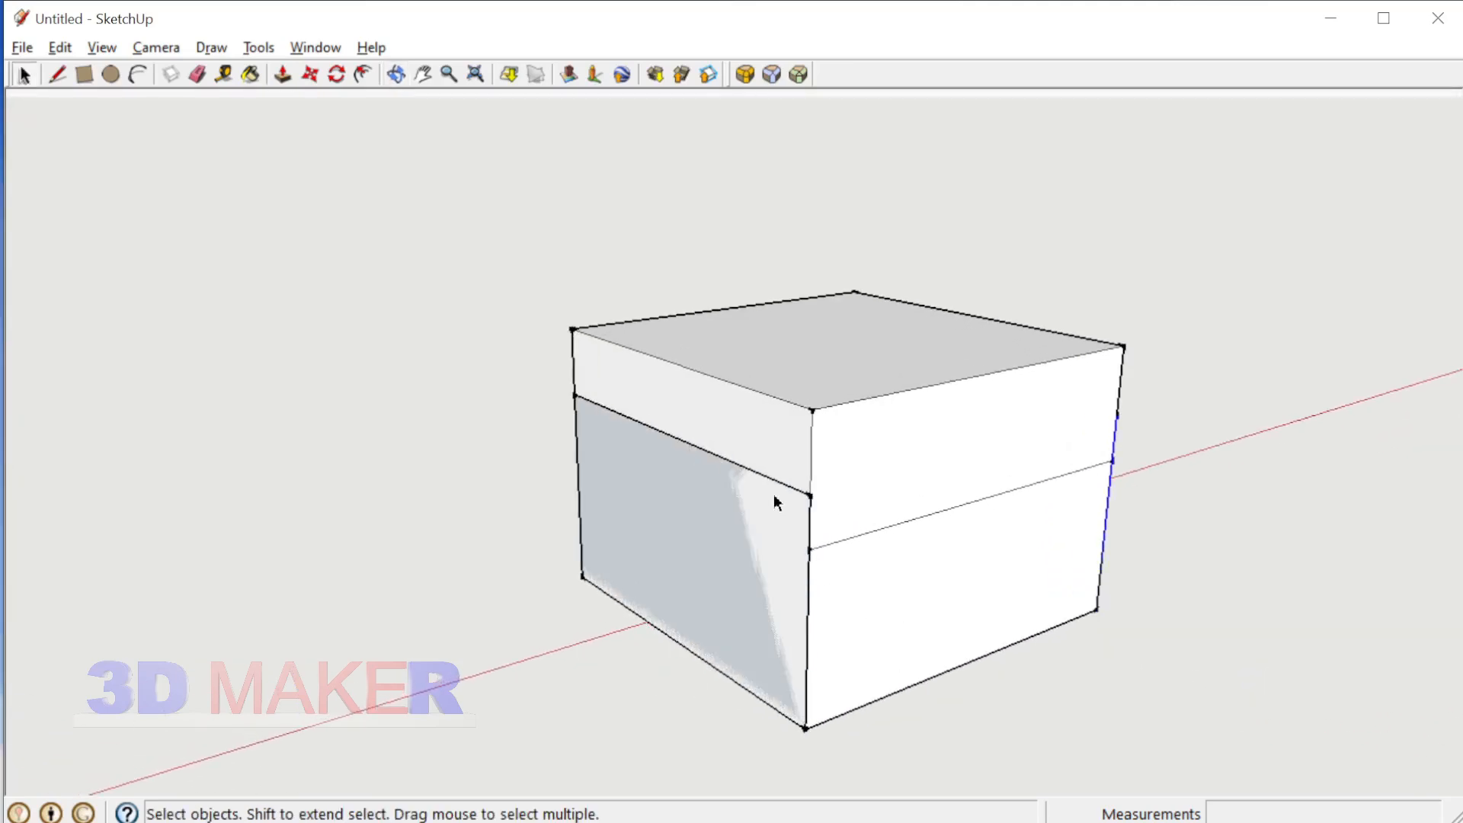
triple_click(876, 440)
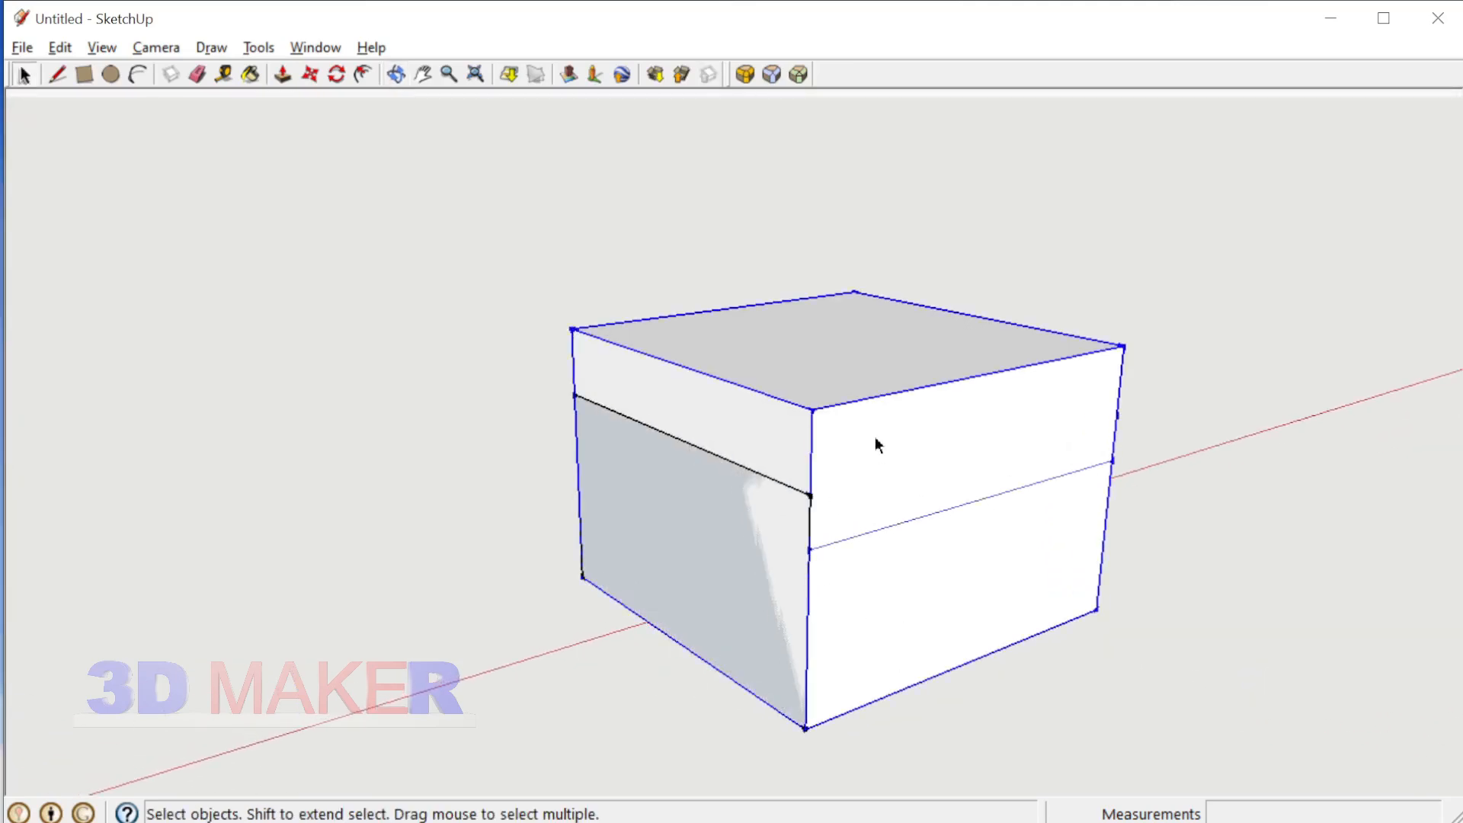
key(Delete)
Step: Open the side panel component for editing and extrude its face 100 mm inward
double_click(784, 565)
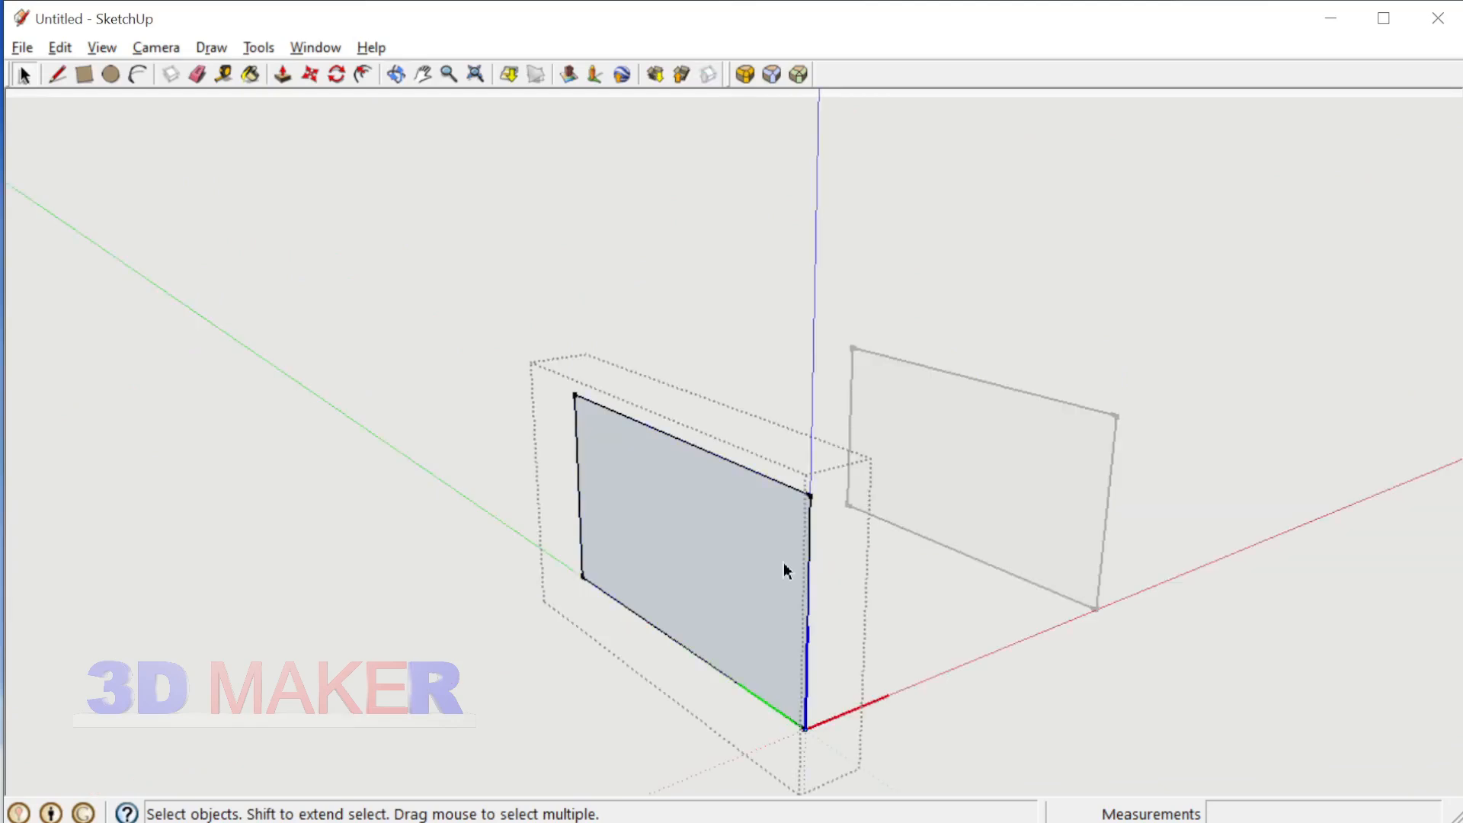
triple_click(803, 551)
key(p)
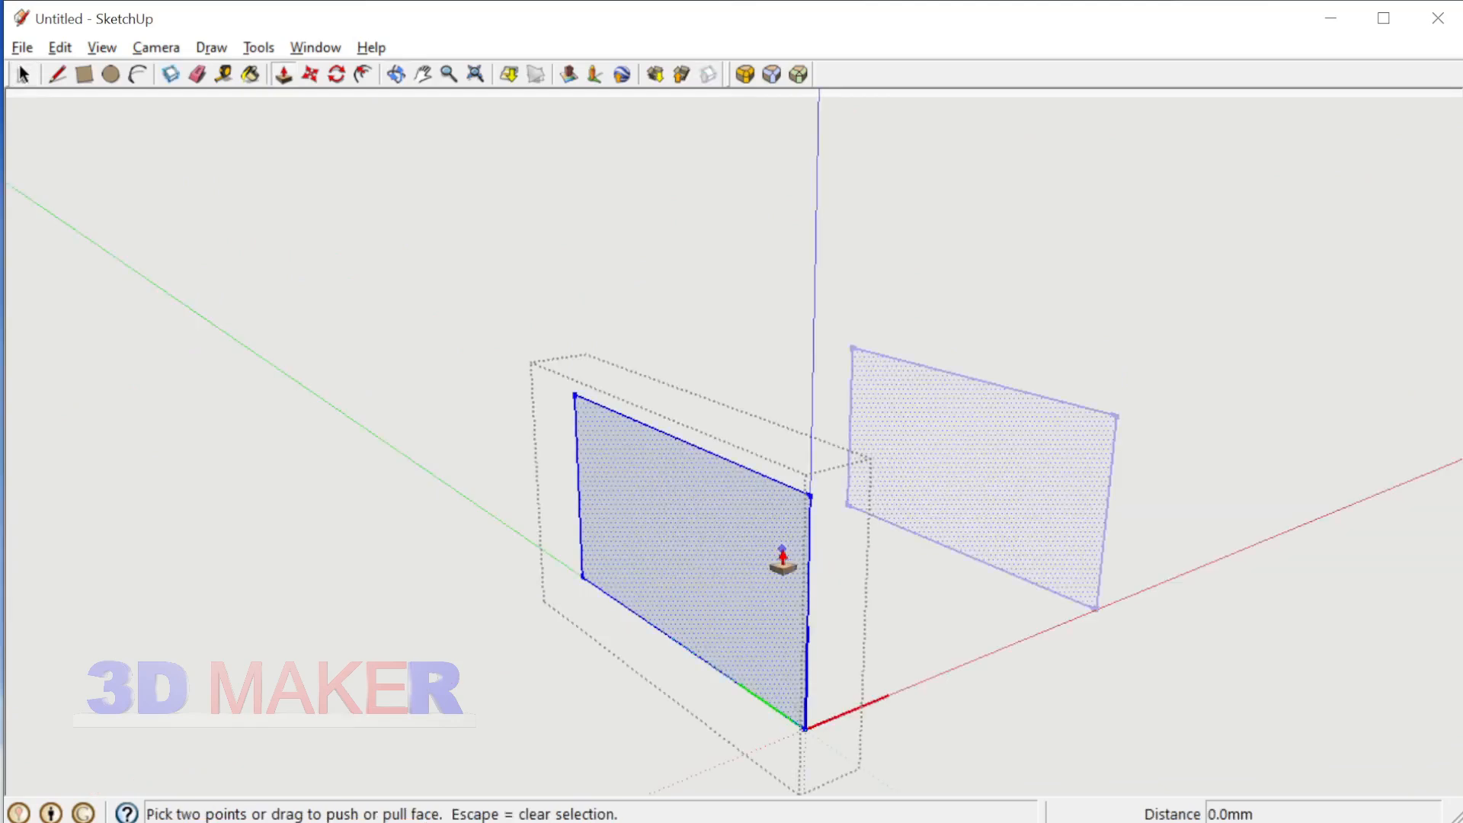
drag(785, 556, 817, 545)
middle_drag(816, 546, 397, 506)
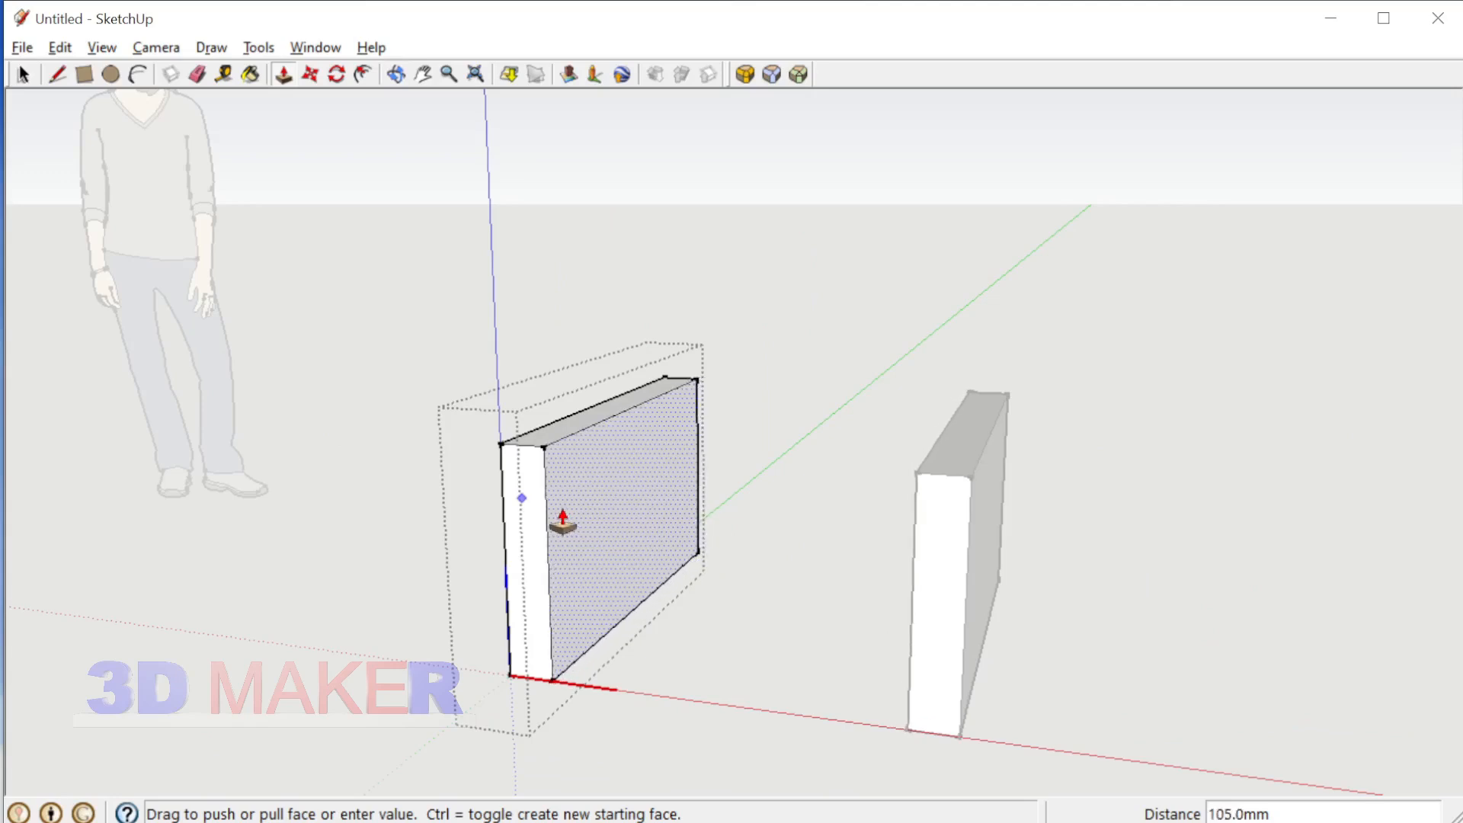
text(100)
key(Return)
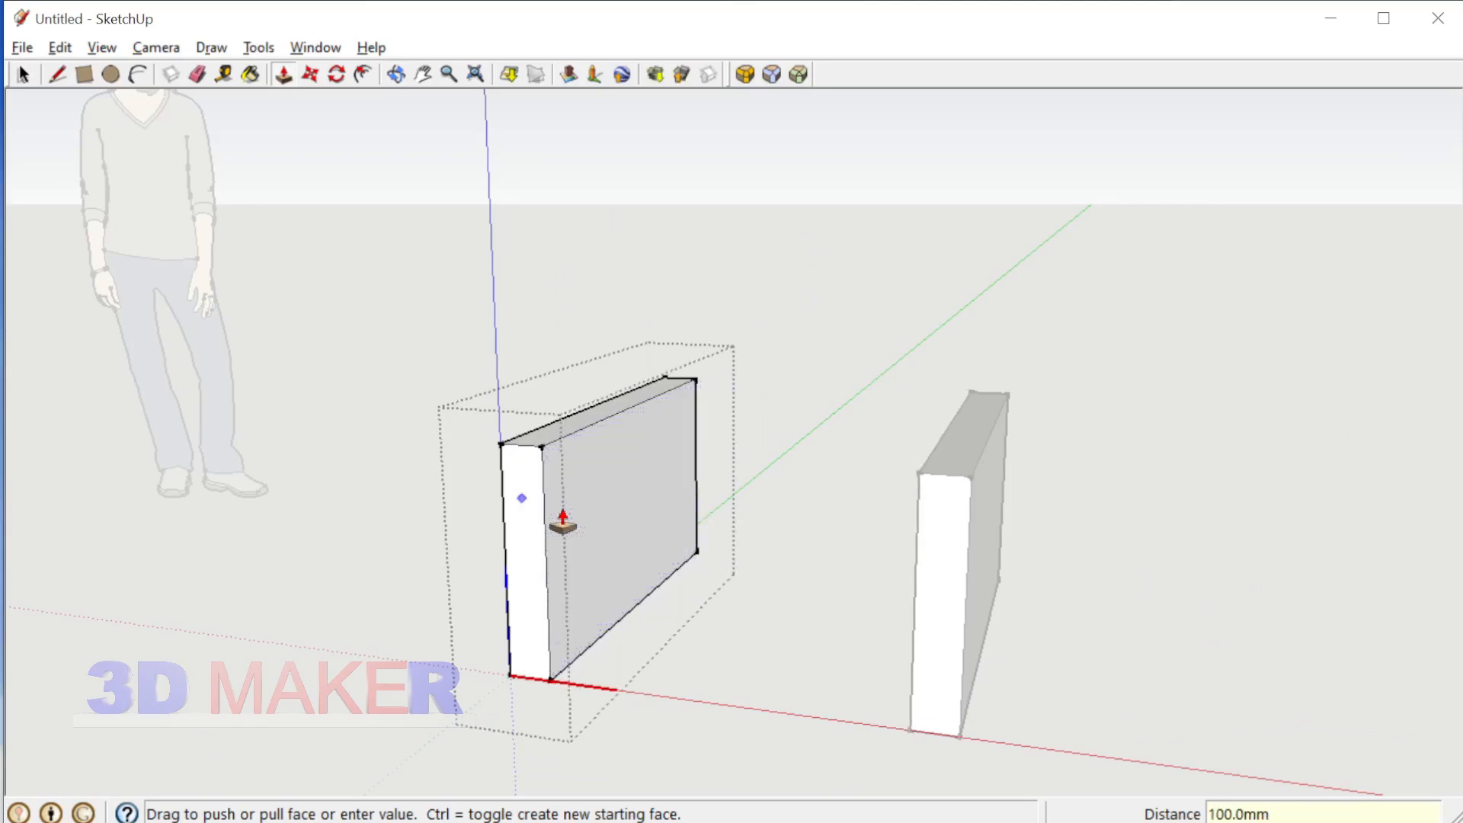
middle_drag(592, 606, 526, 533)
key(space)
scroll(638, 556, up, 2)
middle_drag(640, 564, 571, 537)
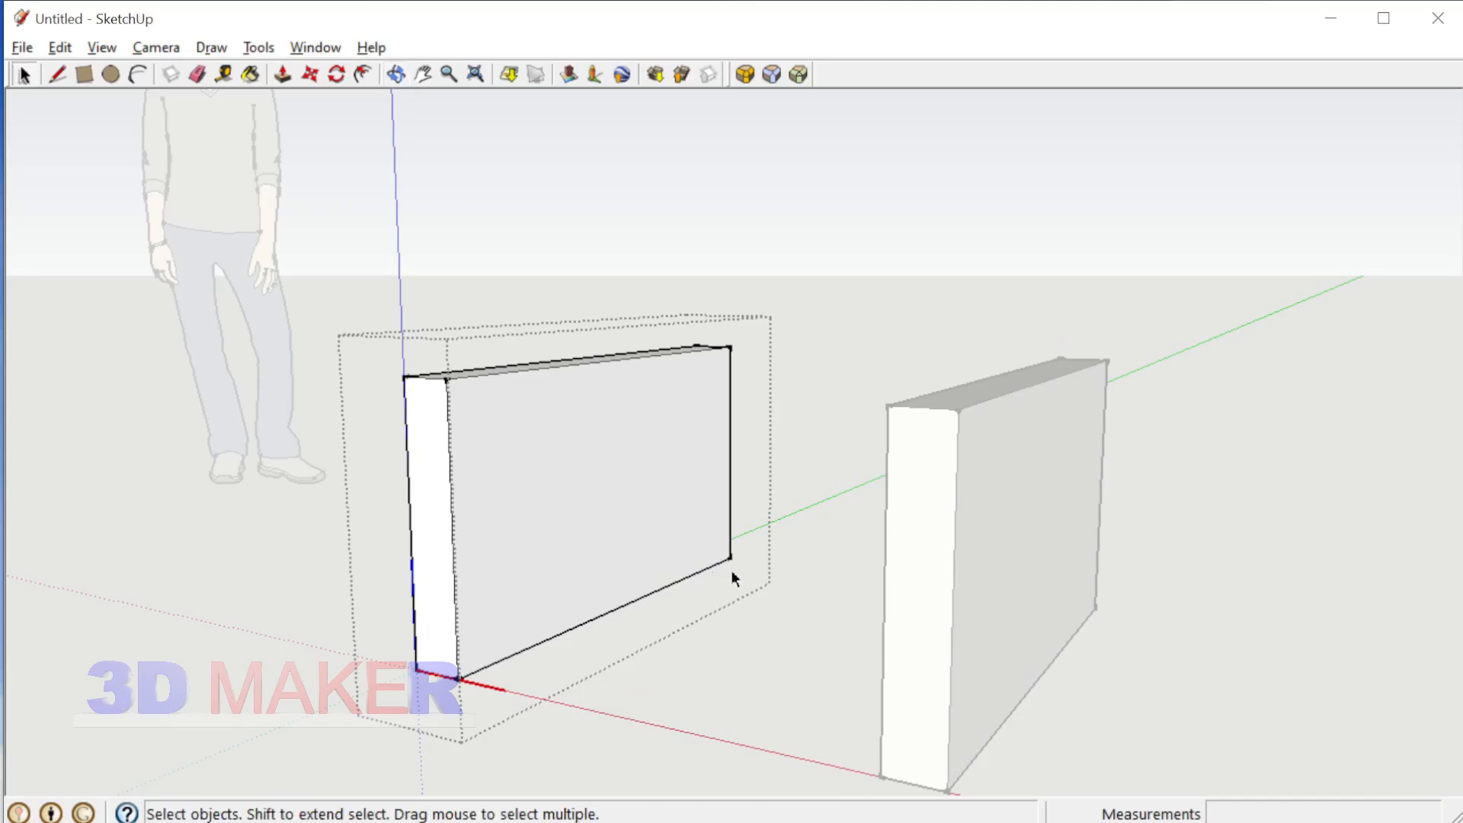
middle_drag(733, 579, 696, 581)
key(p)
click(543, 492)
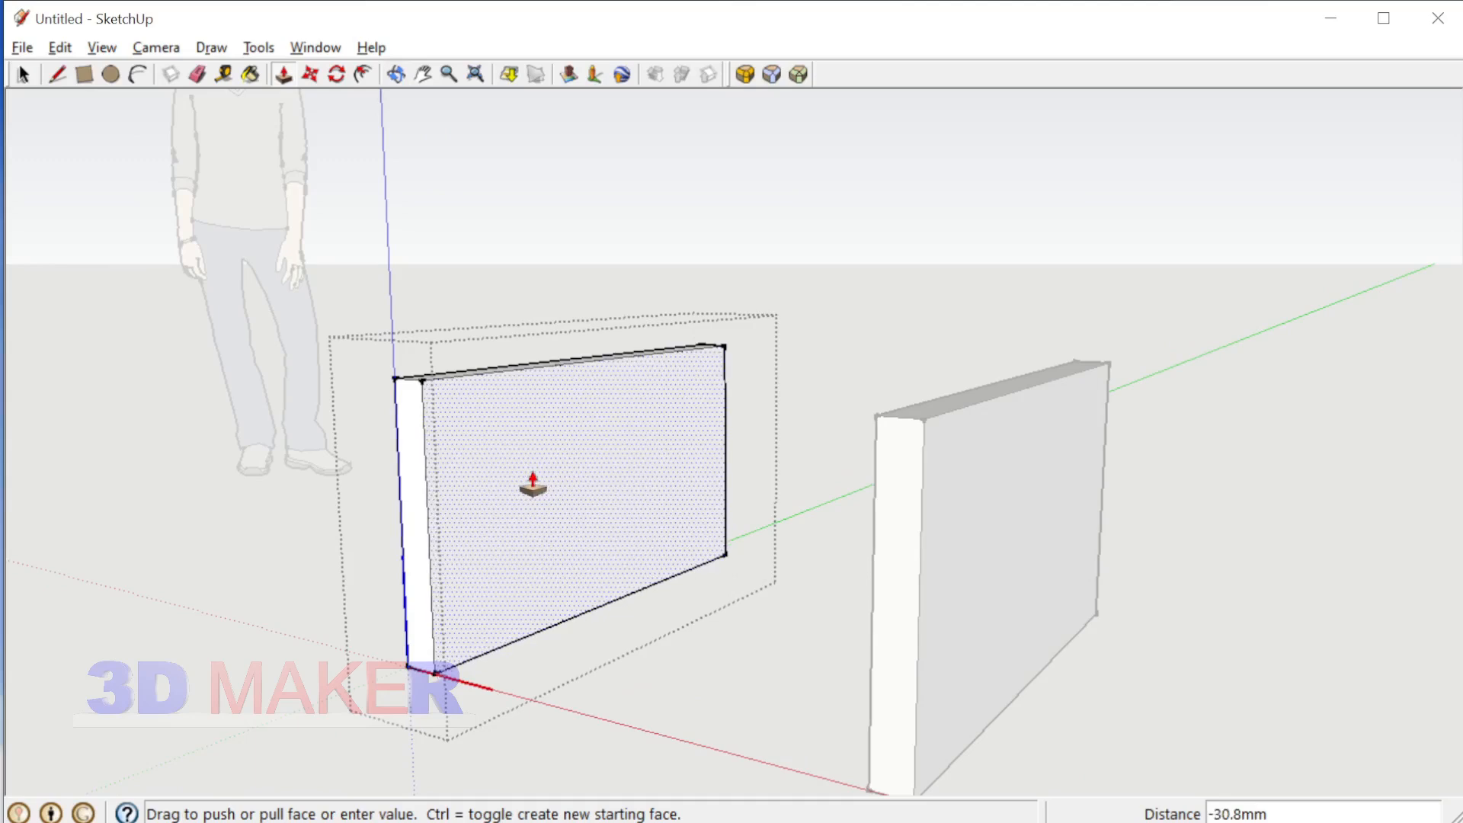
click(526, 483)
key(space)
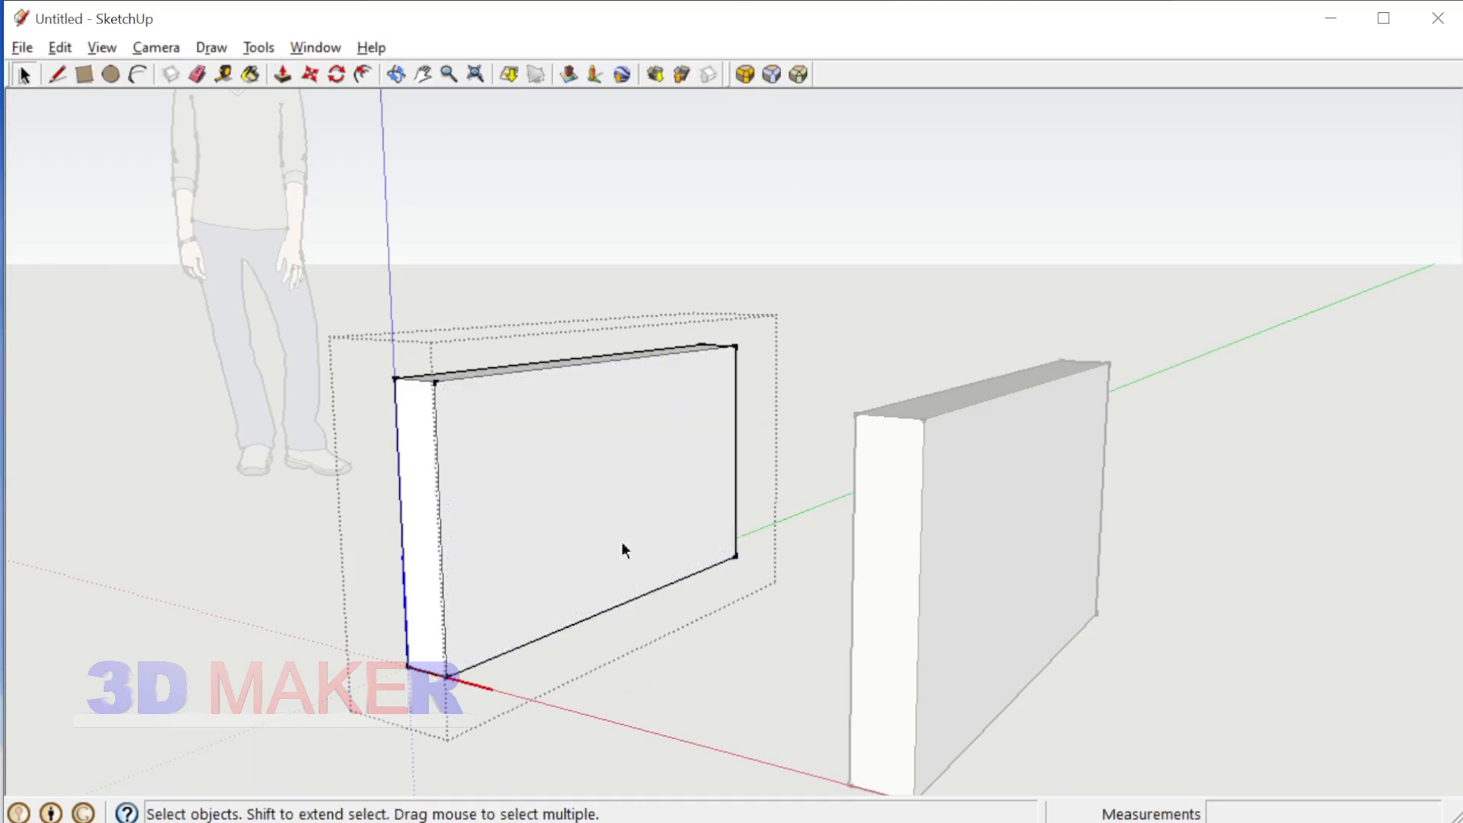
Step: Try to thin the side panel by pushing its inner face in 20 mm
key(p)
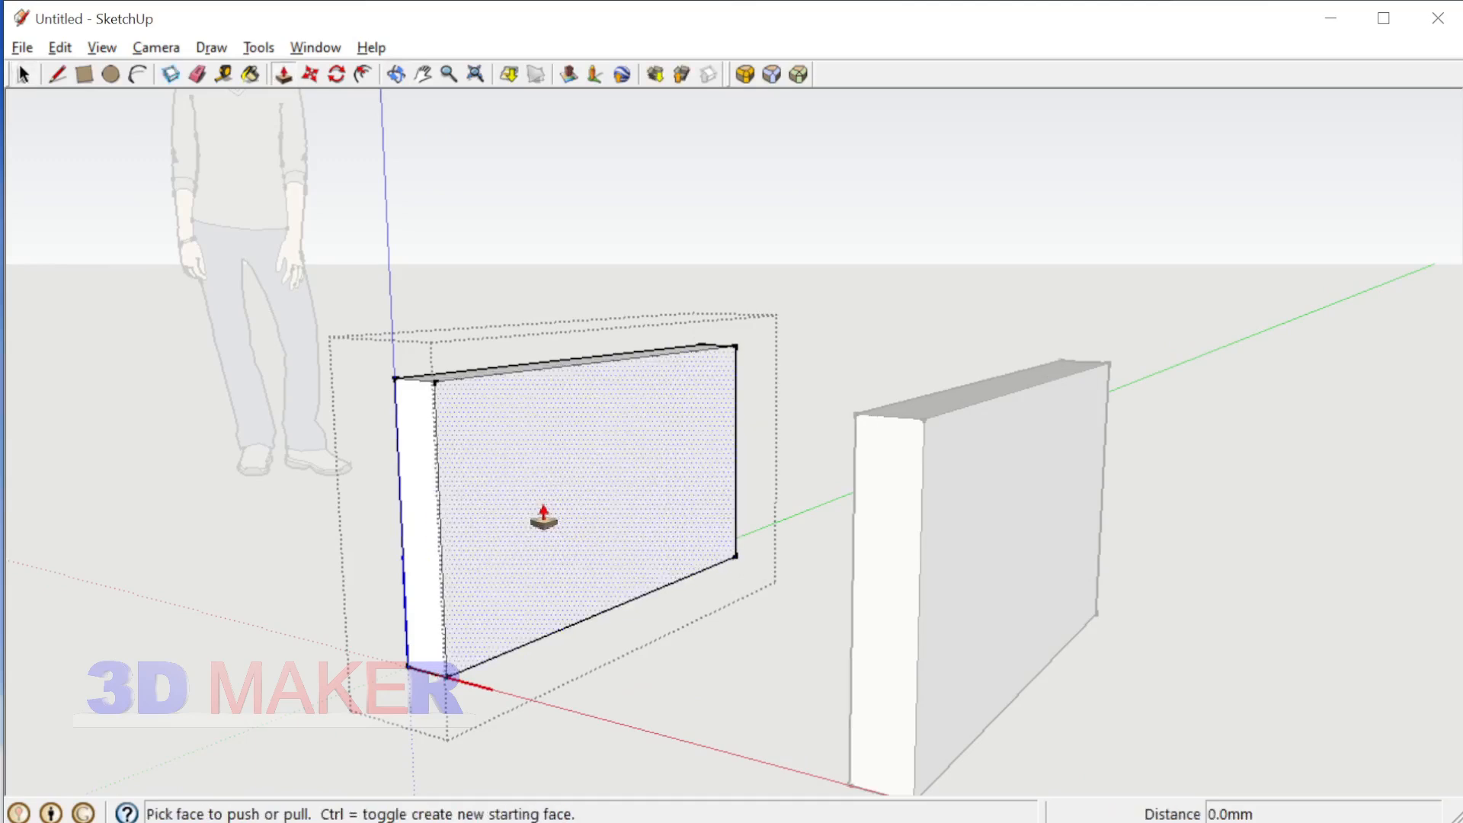
click(545, 515)
text(20)
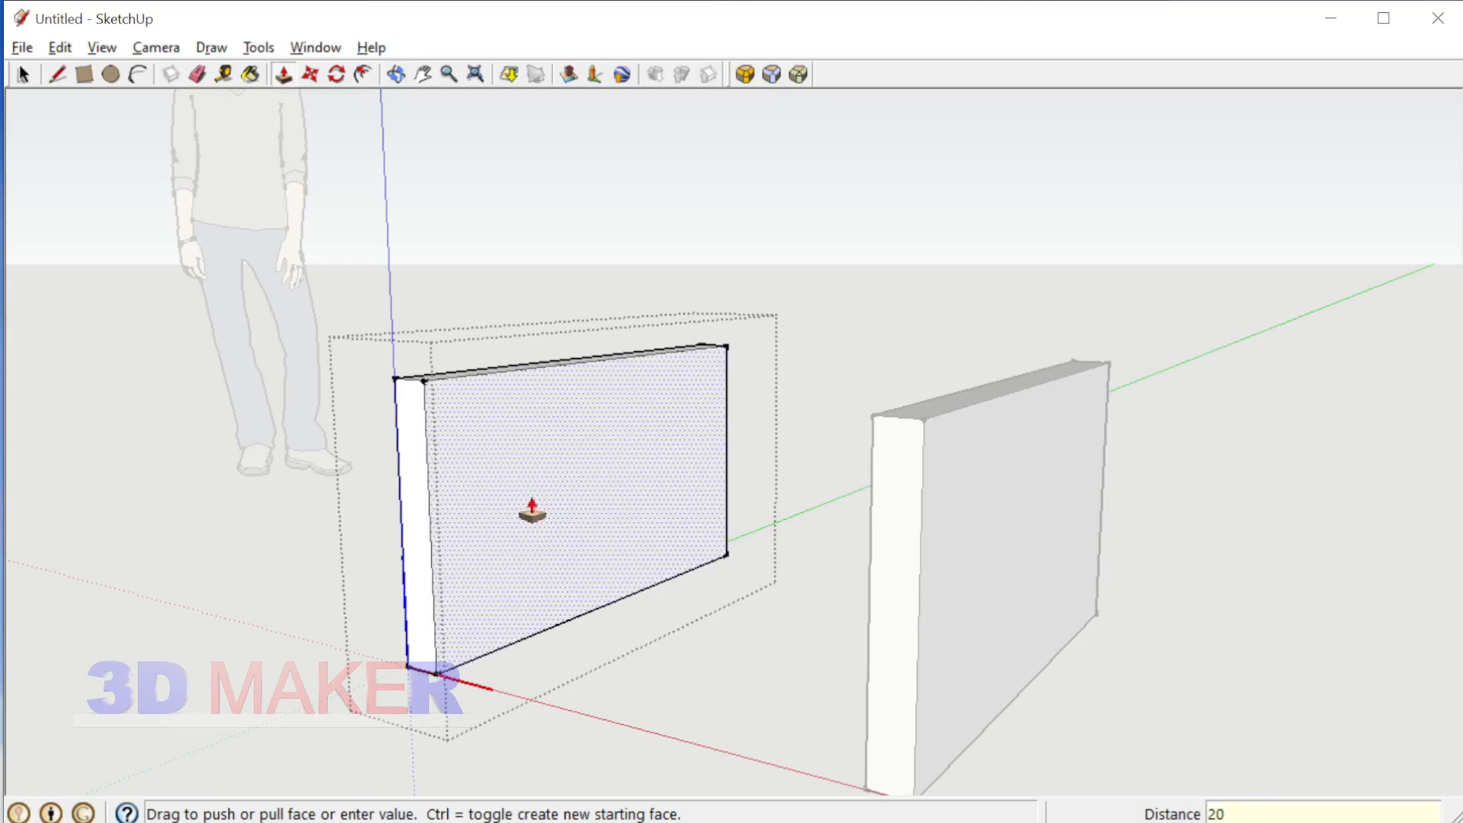
key(Return)
Step: Try a 200 mm inward offset of the side panel's inner face outline
middle_drag(529, 500, 562, 526)
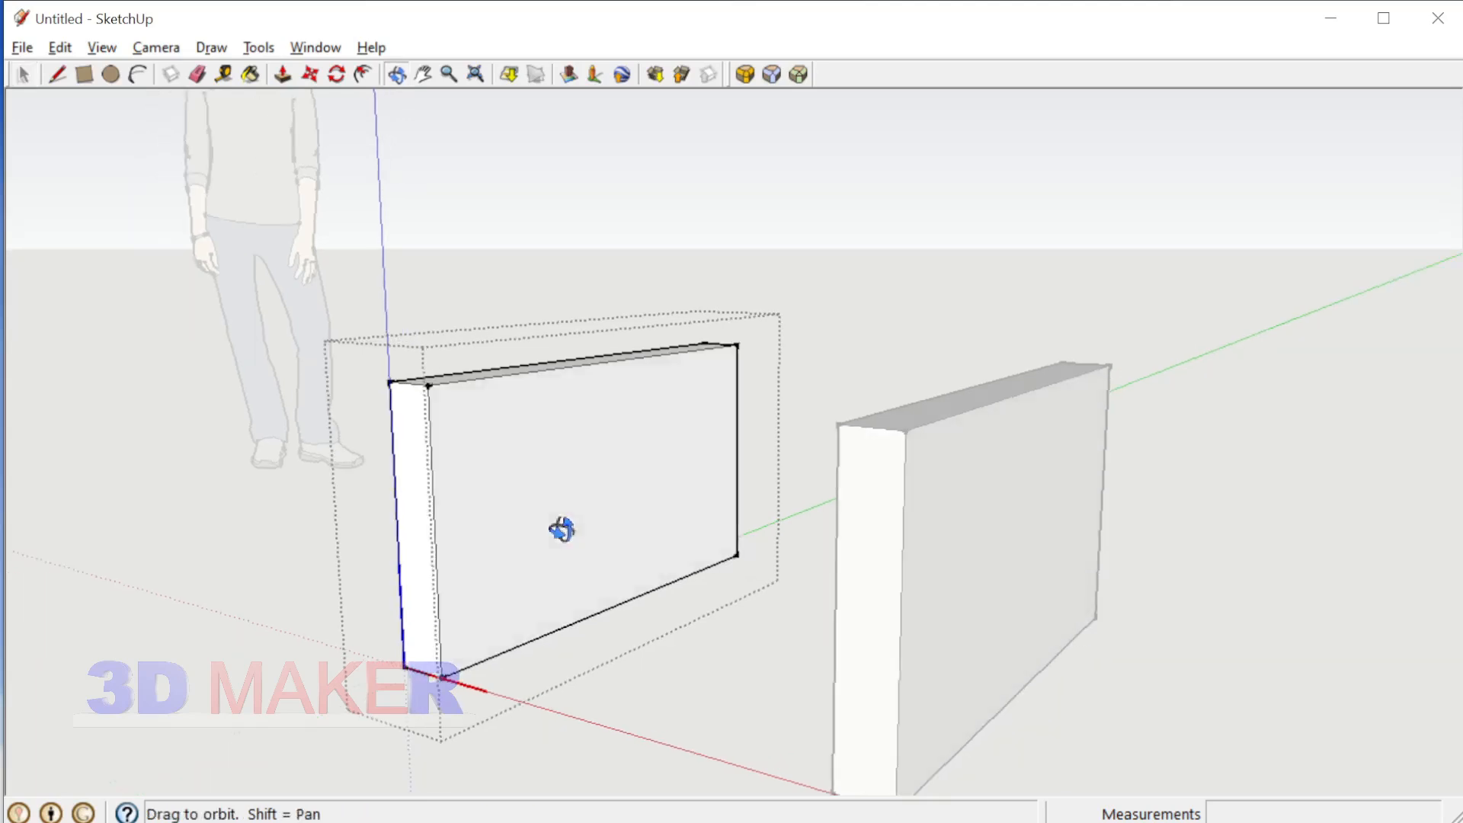
key(f)
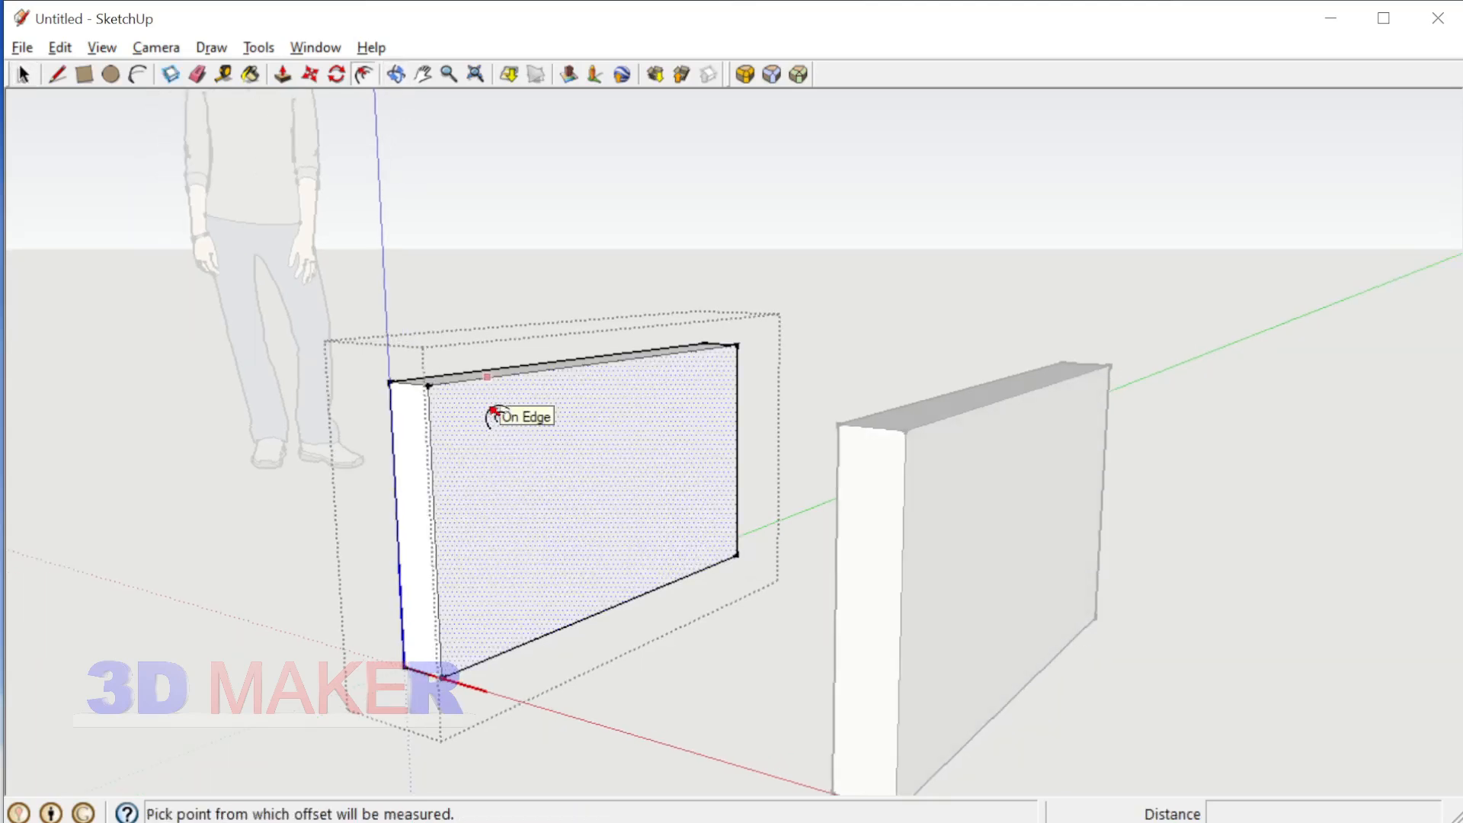
click(487, 376)
text(200)
key(Return)
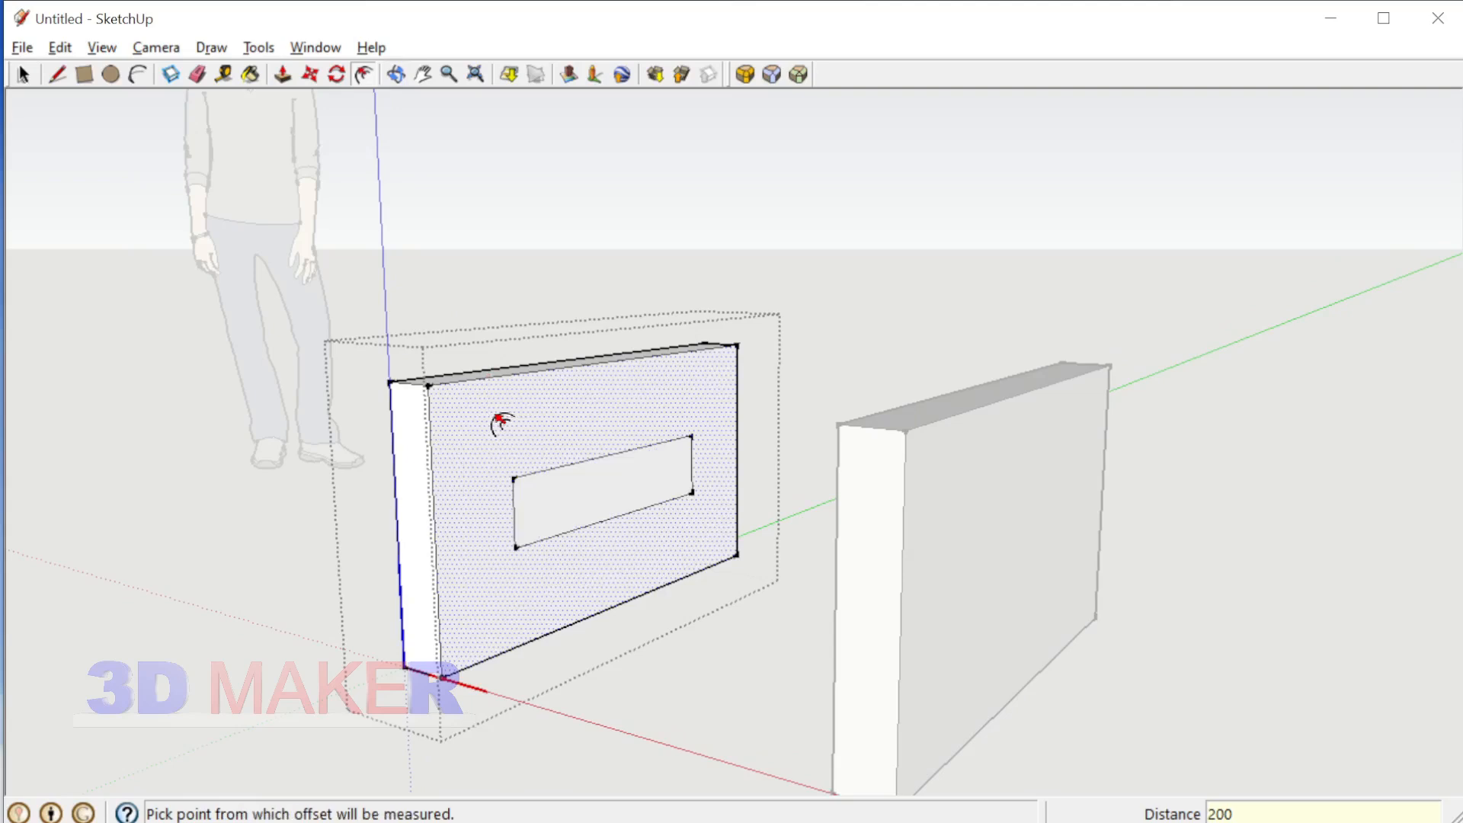
key(ctrl+z)
Step: Offset the outline of the side panel's inner face 100 mm inward
click(492, 418)
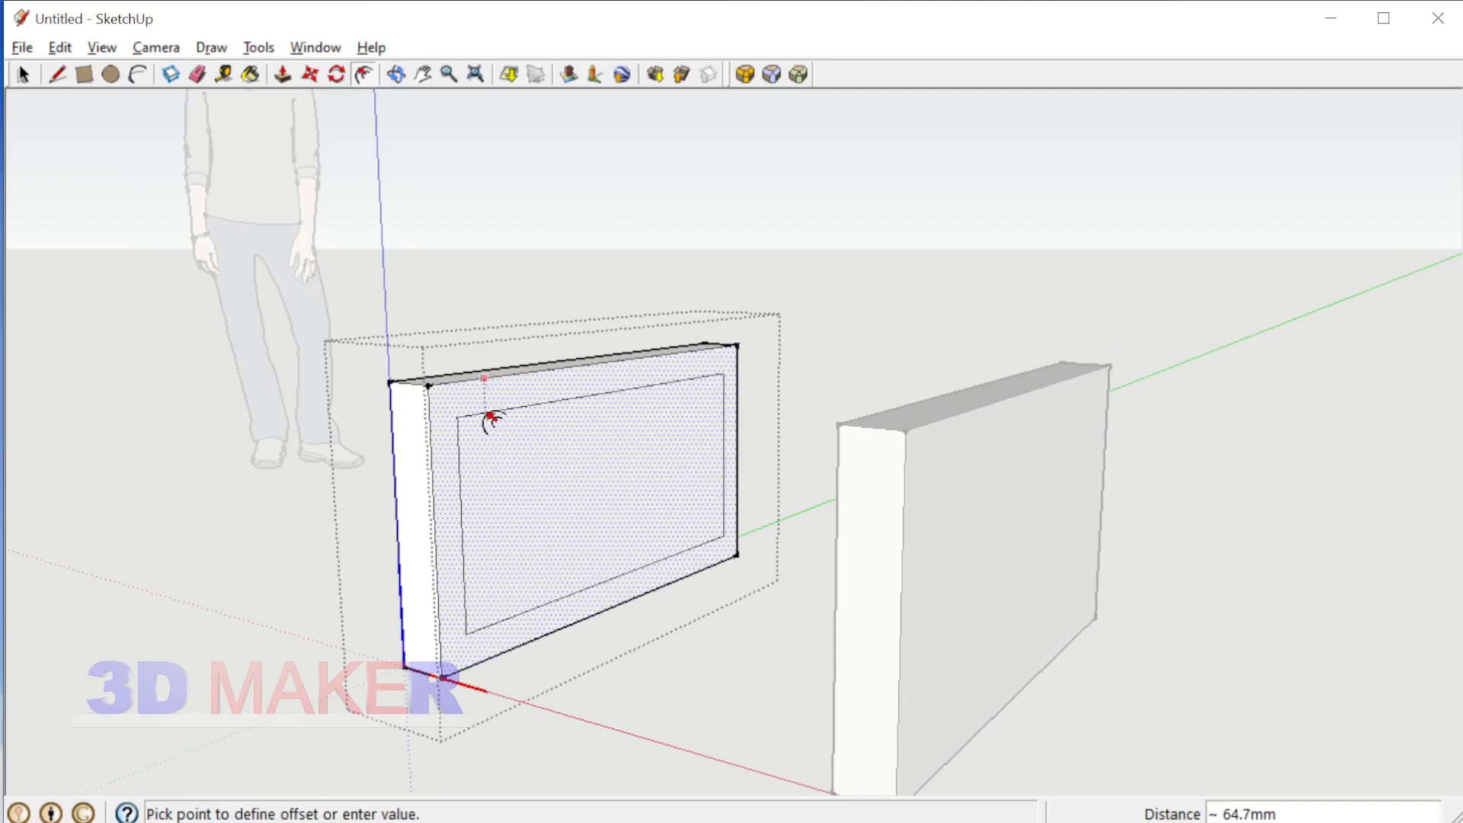
text(100)
key(Return)
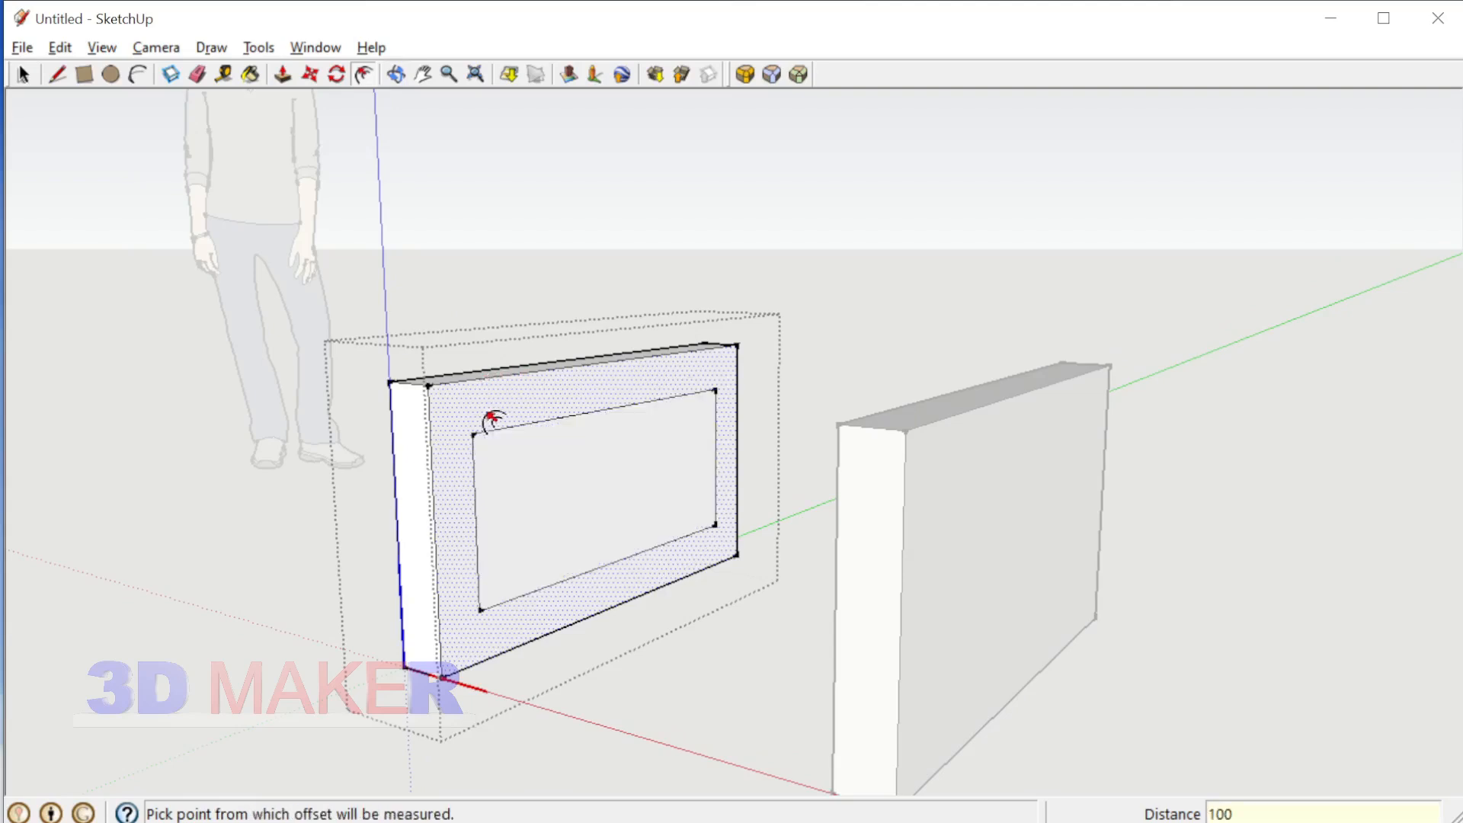
key(space)
Step: Push the inner rectangle through the panel's full thickness to cut an opening
key(p)
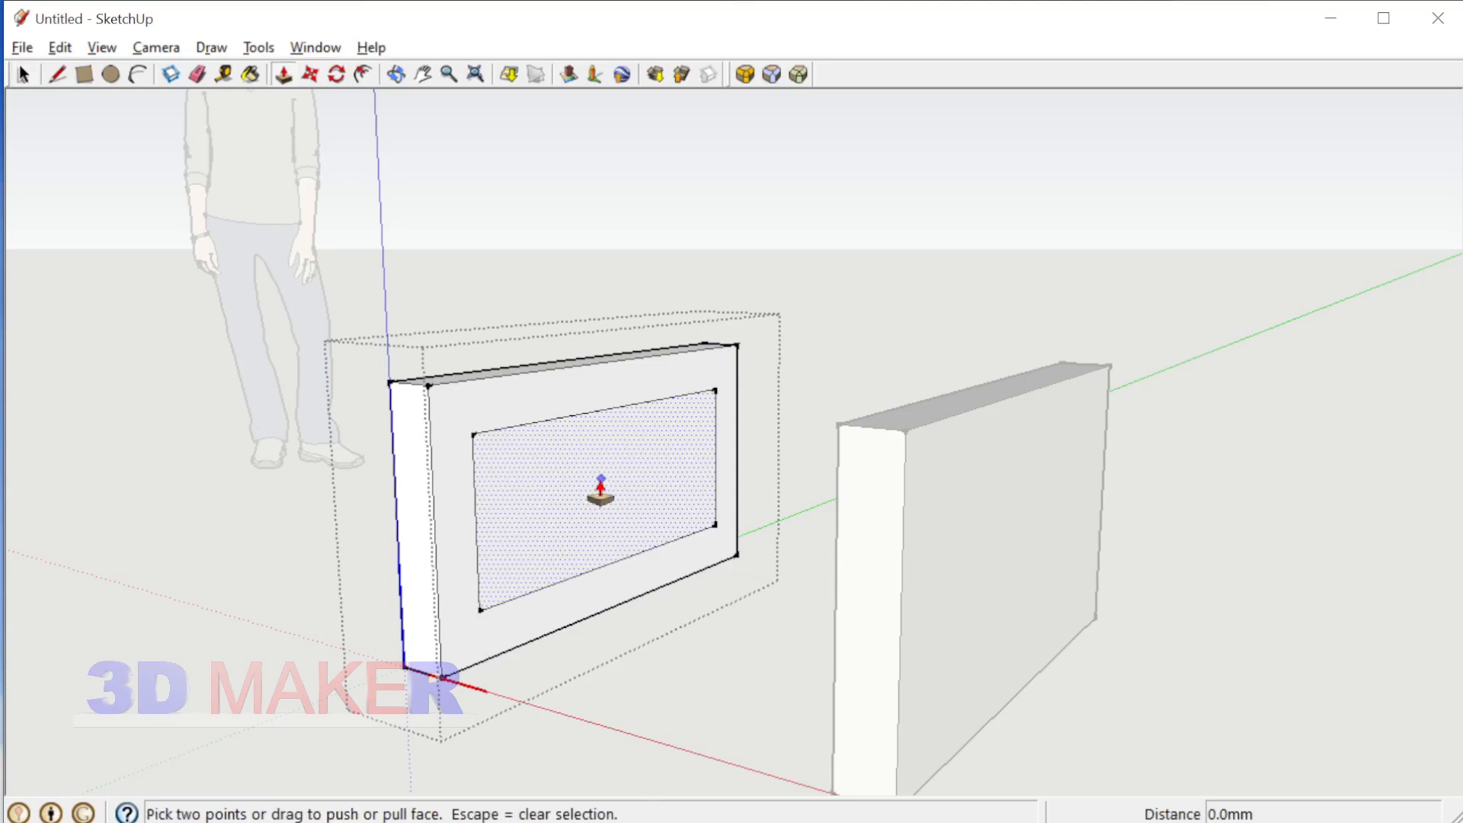
click(598, 490)
click(527, 519)
key(space)
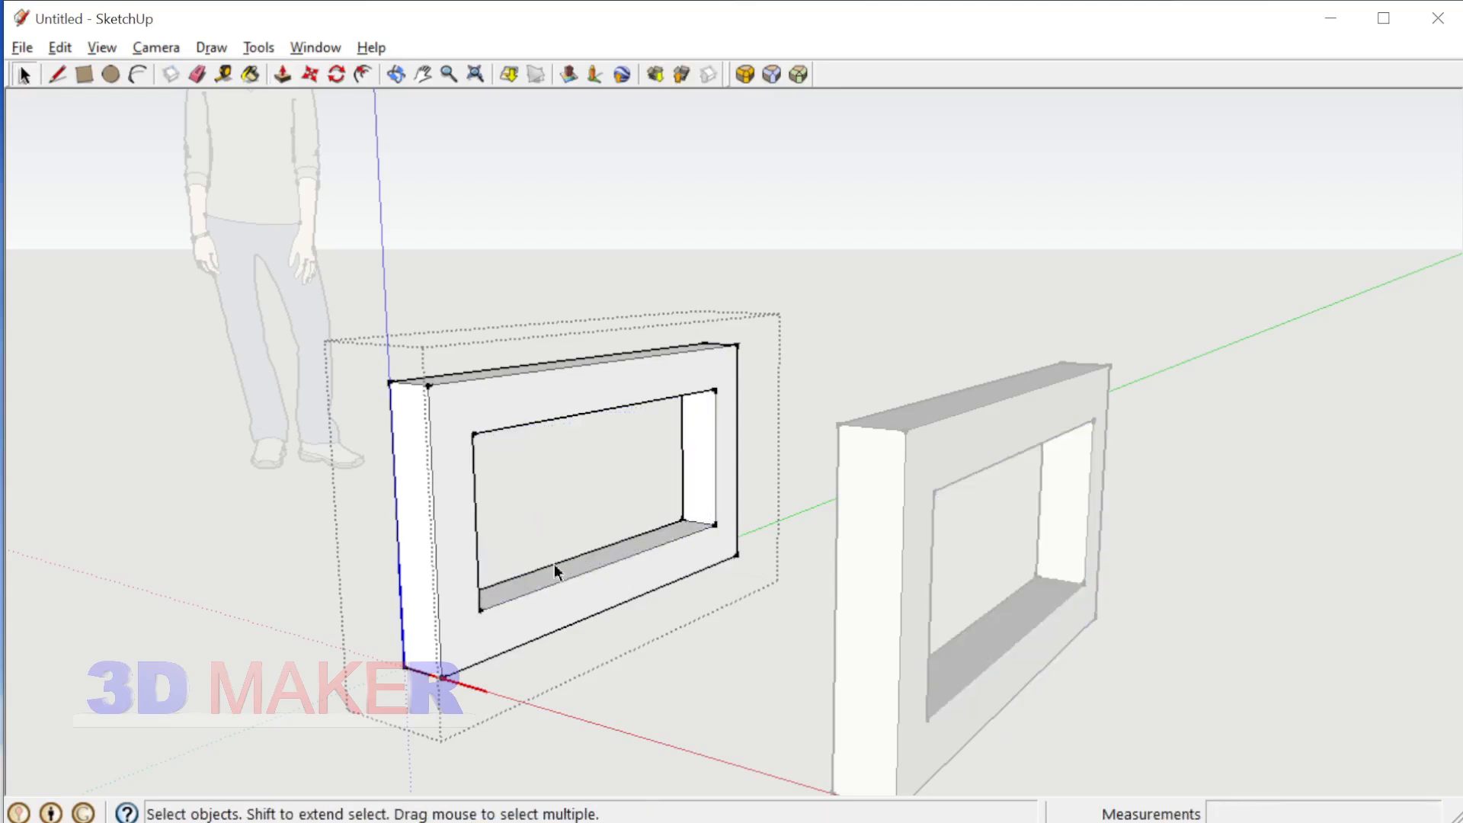
Step: Remove the rail below the opening by pushing its upper face down 100 mm to the panel's base
key(p)
click(581, 568)
click(527, 645)
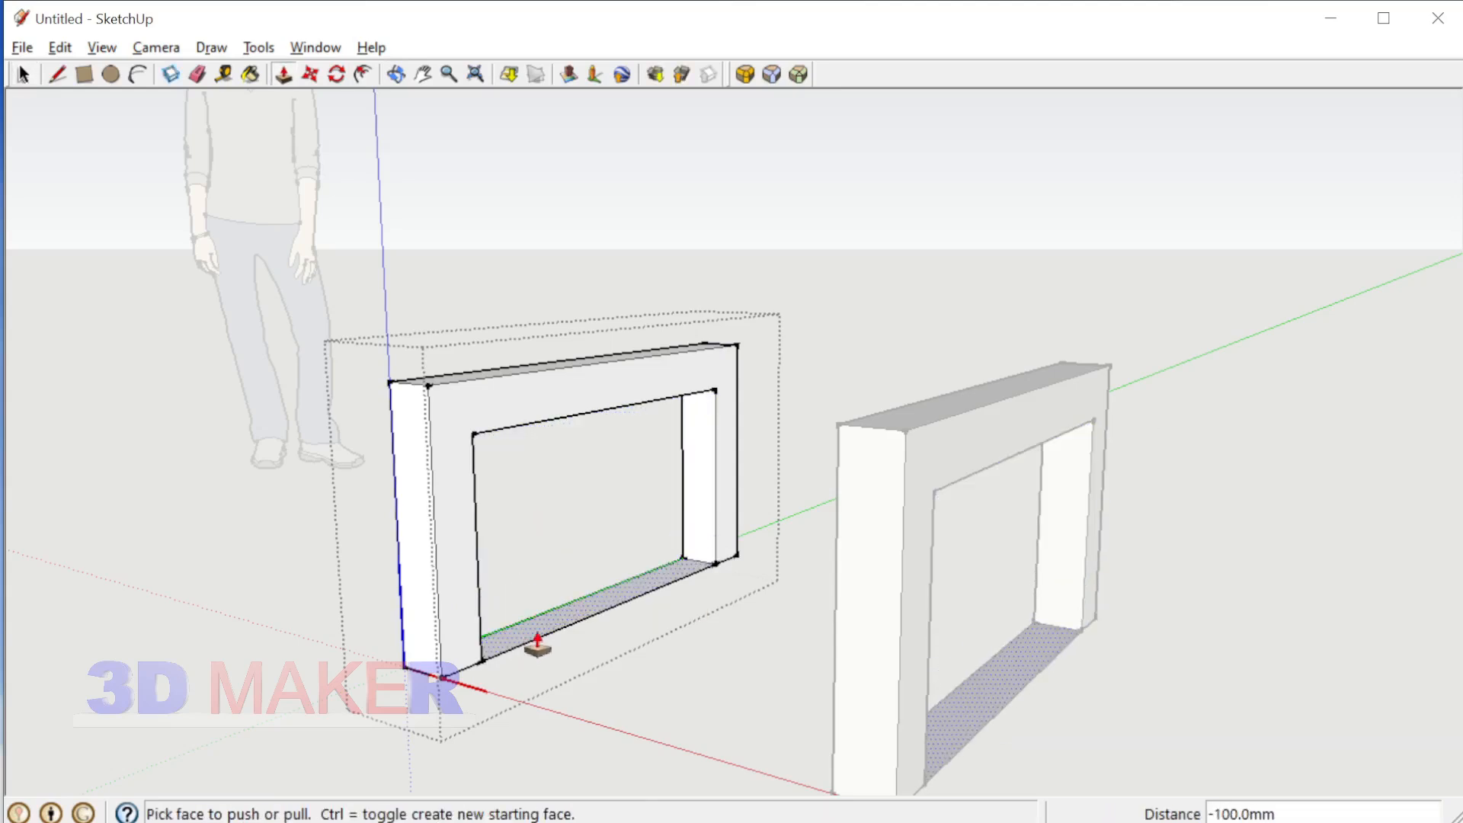
click(539, 638)
click(542, 619)
click(542, 619)
click(509, 649)
key(space)
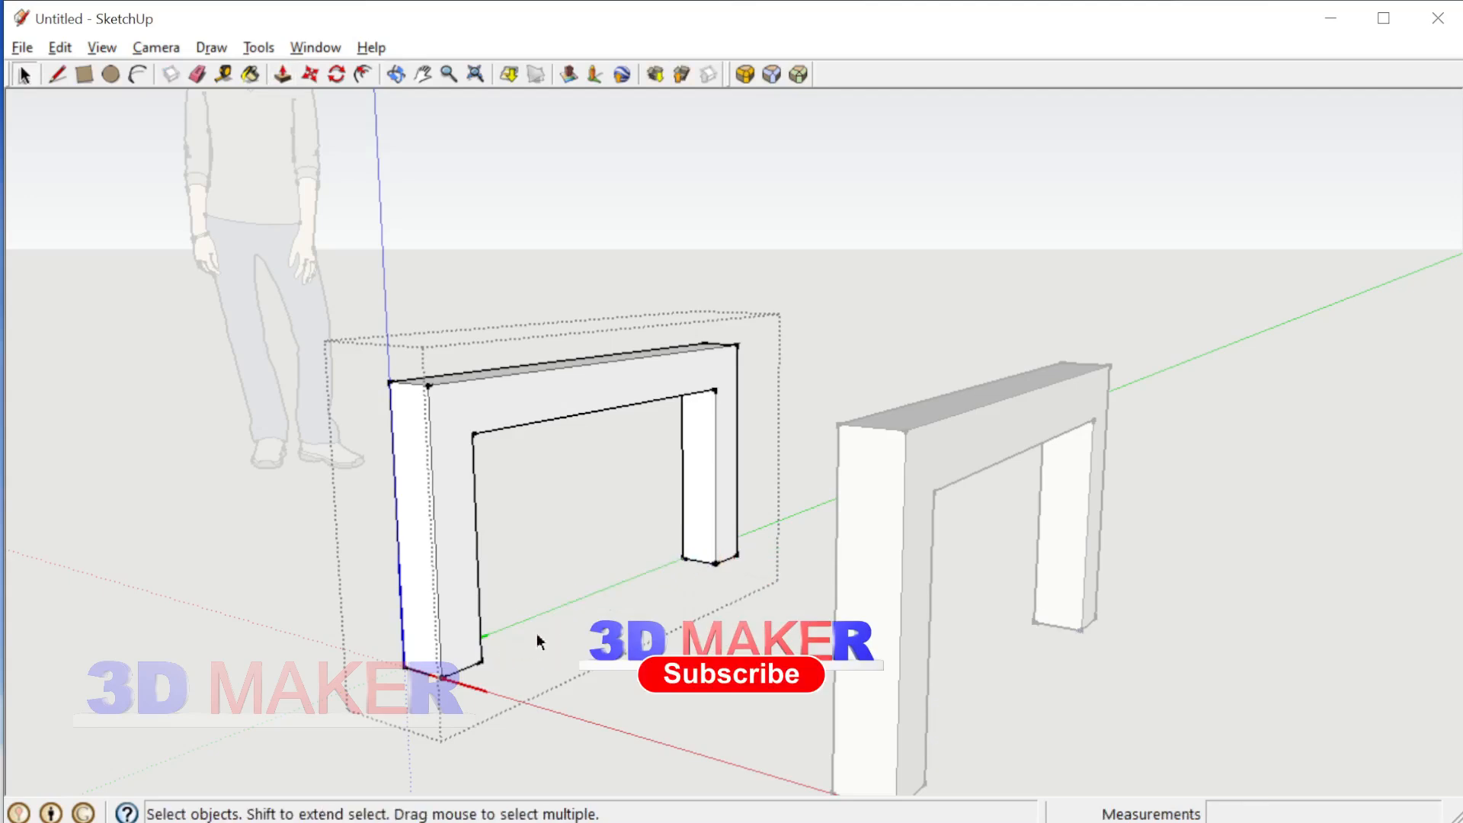
Step: Switch to Snip & Sketch and examine the side frame's leg and armrest proportions in the chair reference image
middle_drag(599, 640, 660, 507)
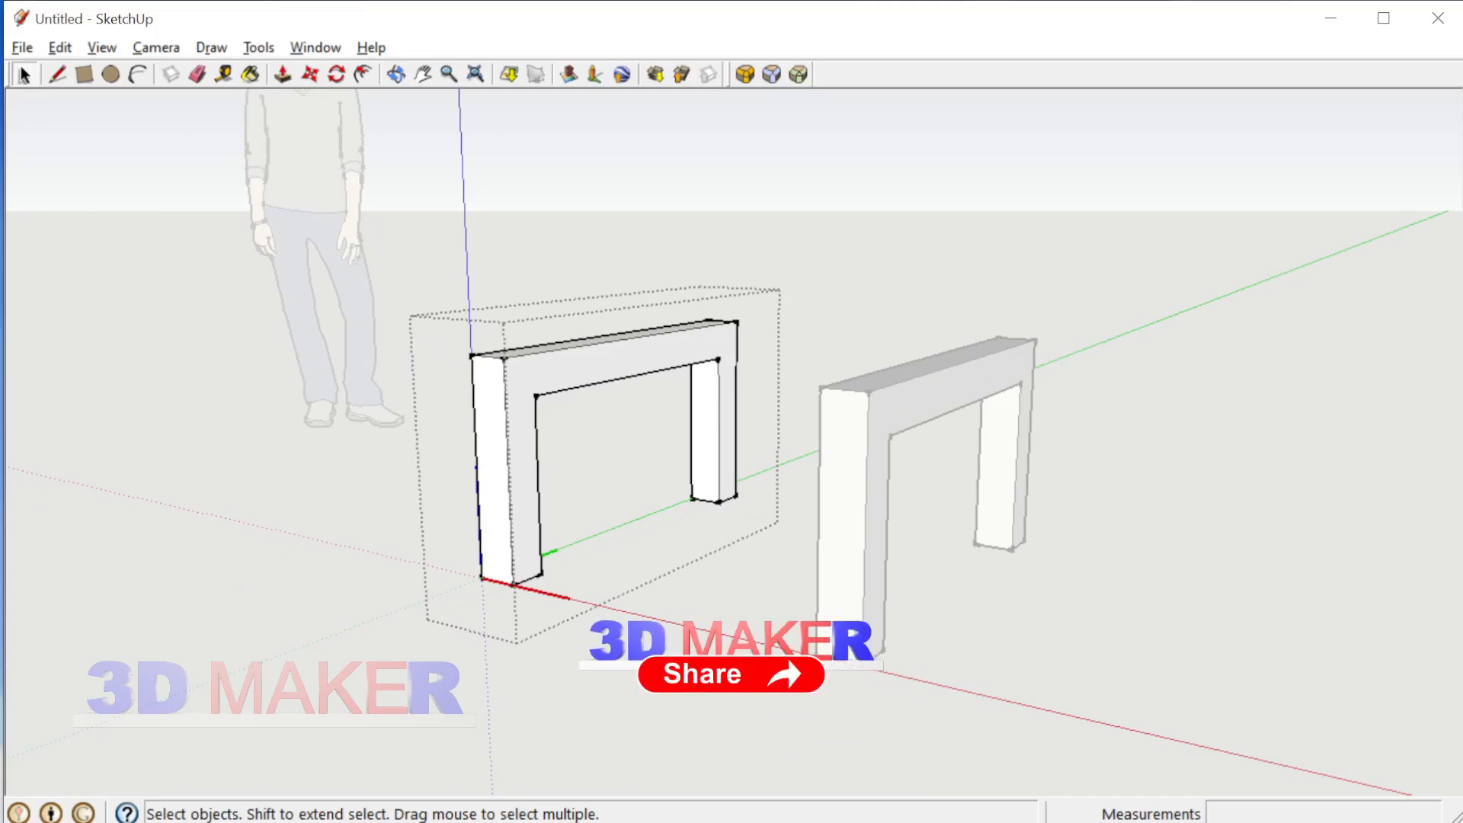
key(alt+Tab)
mouse_move(600, 530)
mouse_down()
mouse_move(885, 513)
mouse_move(708, 483)
mouse_move(634, 452)
mouse_up()
key(ctrl+z)
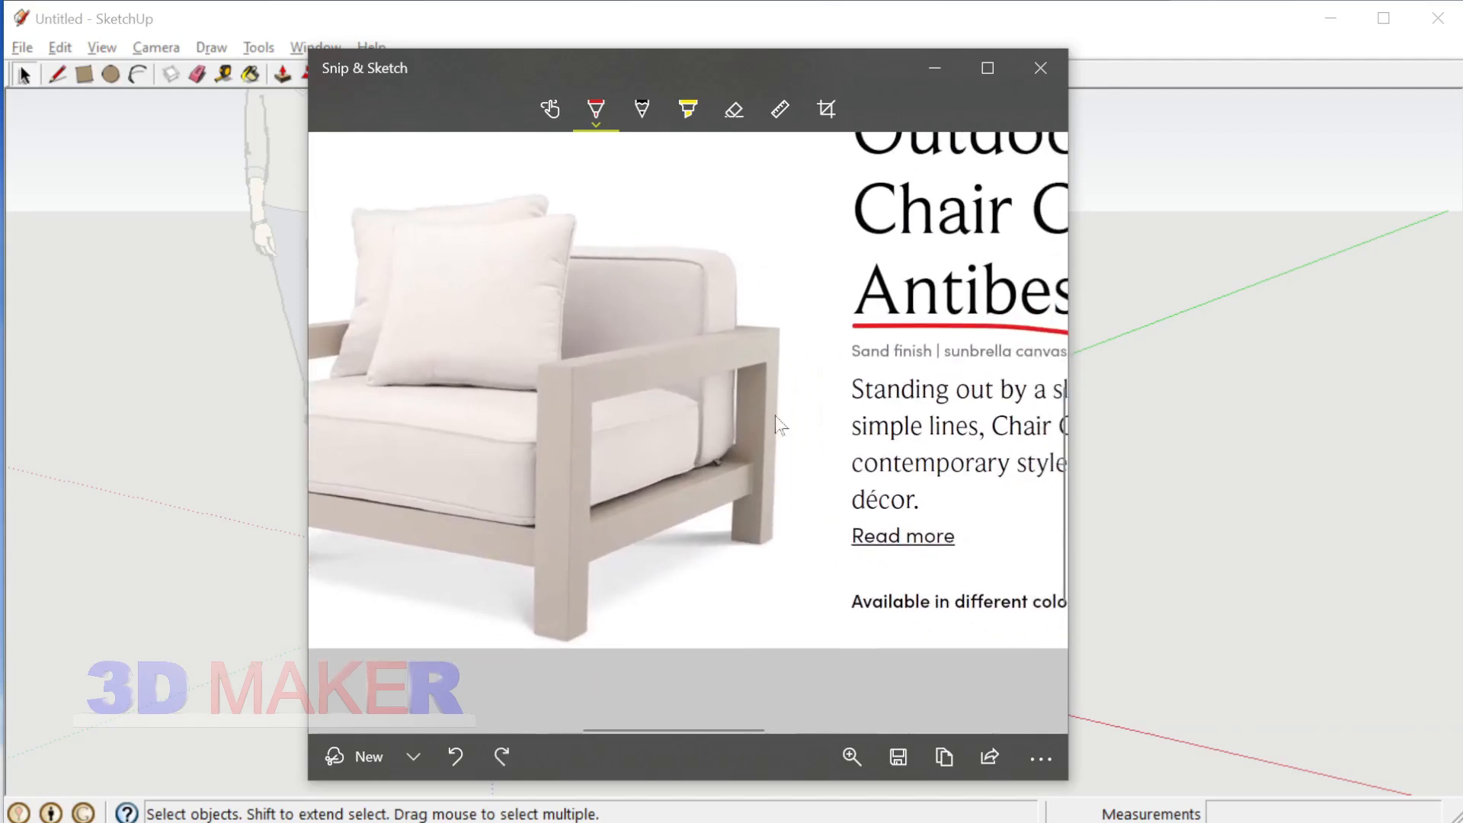
mouse_move(690, 65)
mouse_down()
mouse_move(964, 65)
mouse_move(461, 38)
mouse_move(470, 59)
mouse_up()
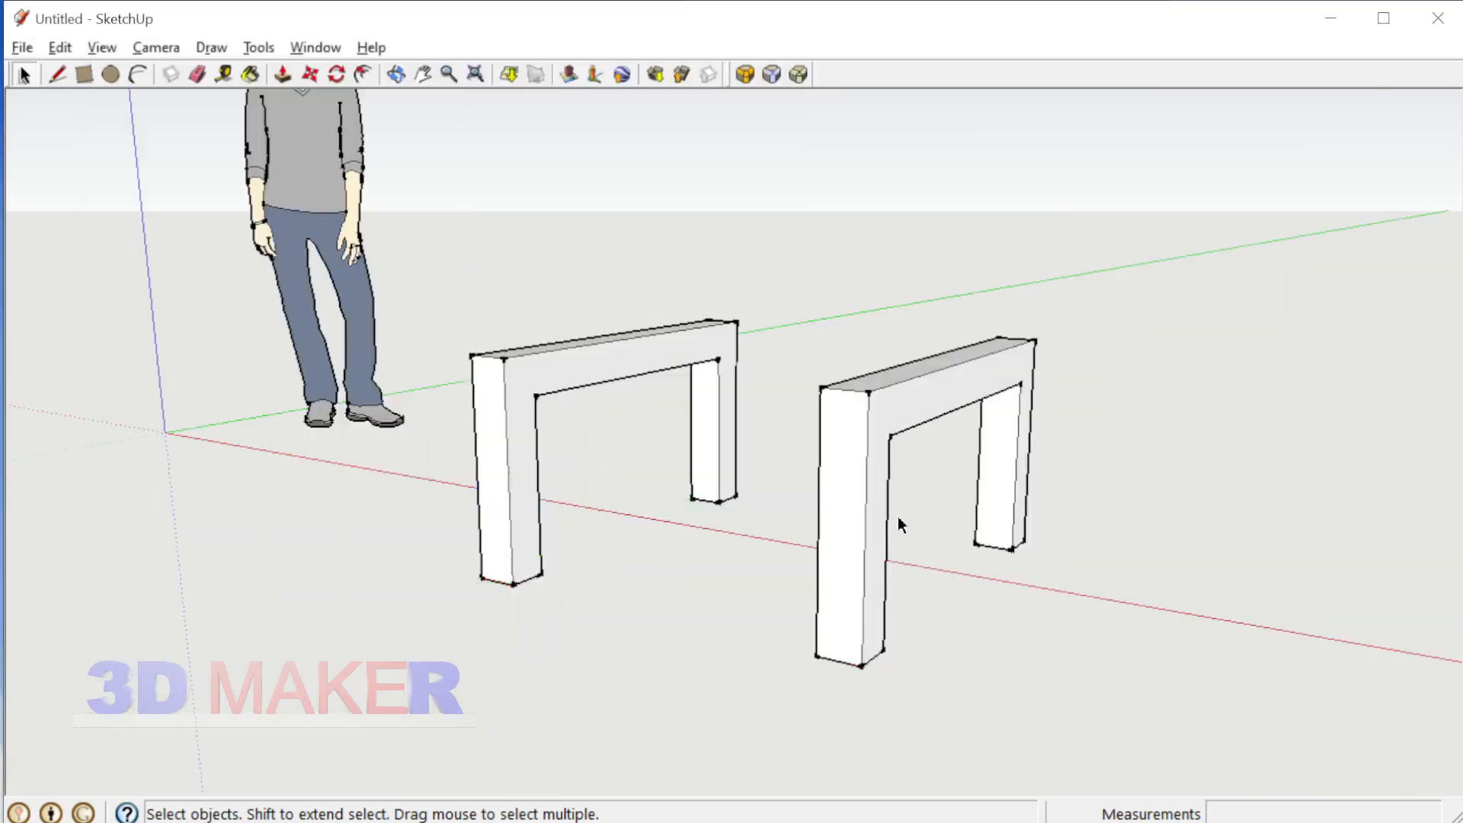
Step: Open the side frame component and offset the outer edges of its inner face to a line just short of the opening
scroll(875, 482, up, 2)
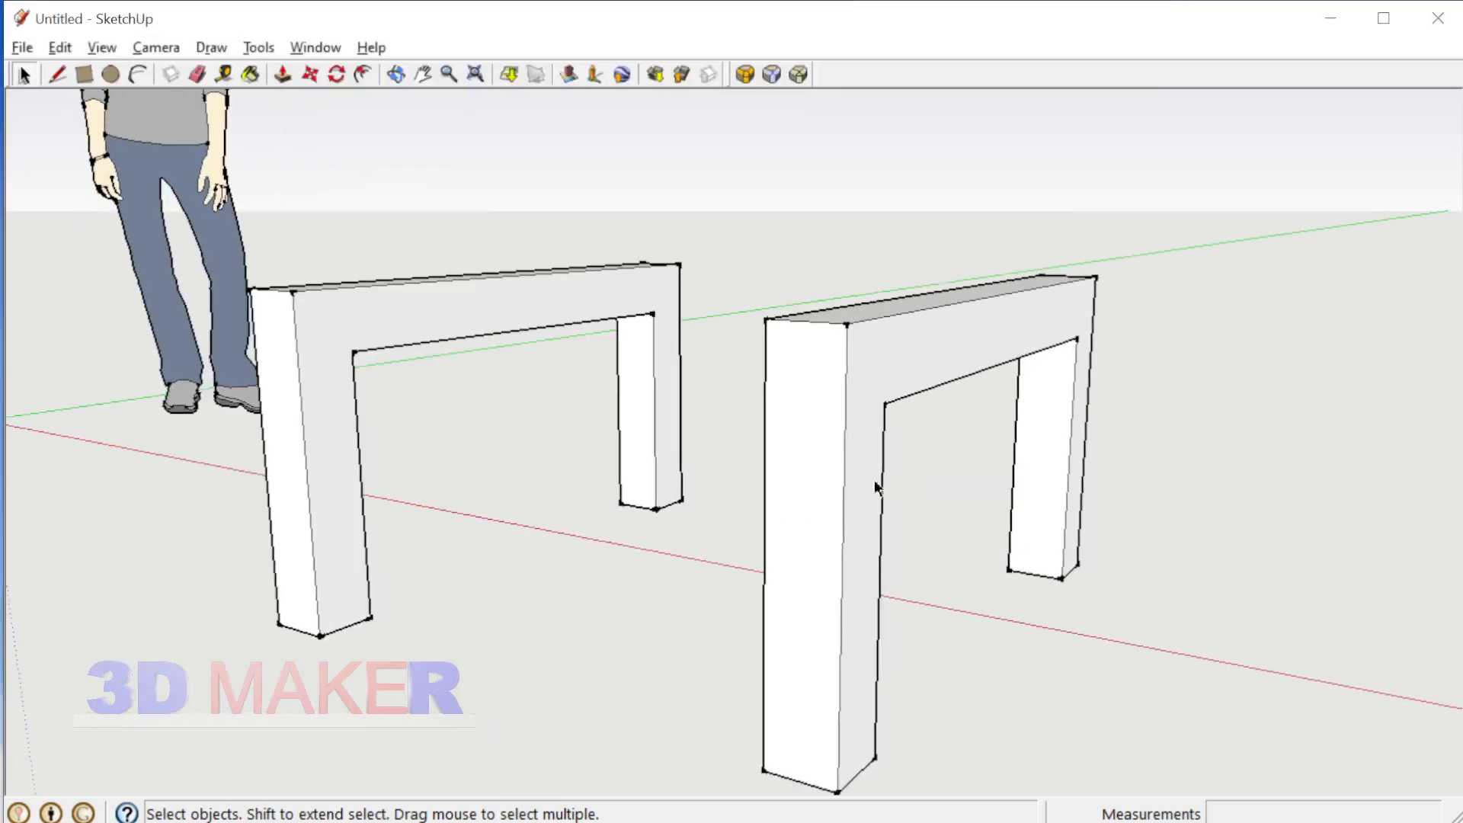
double_click(862, 475)
click(842, 442)
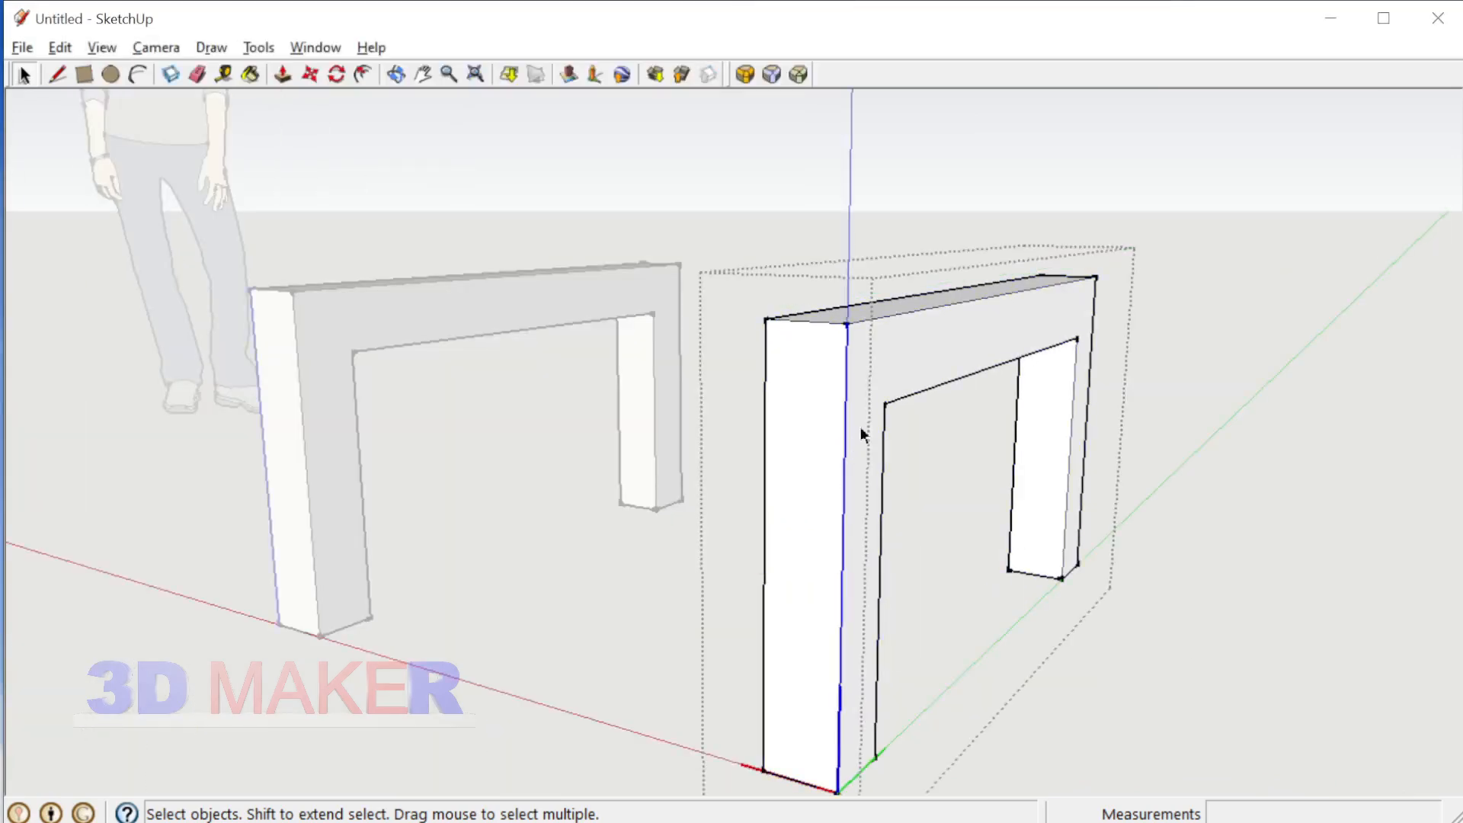
shift+click(945, 306)
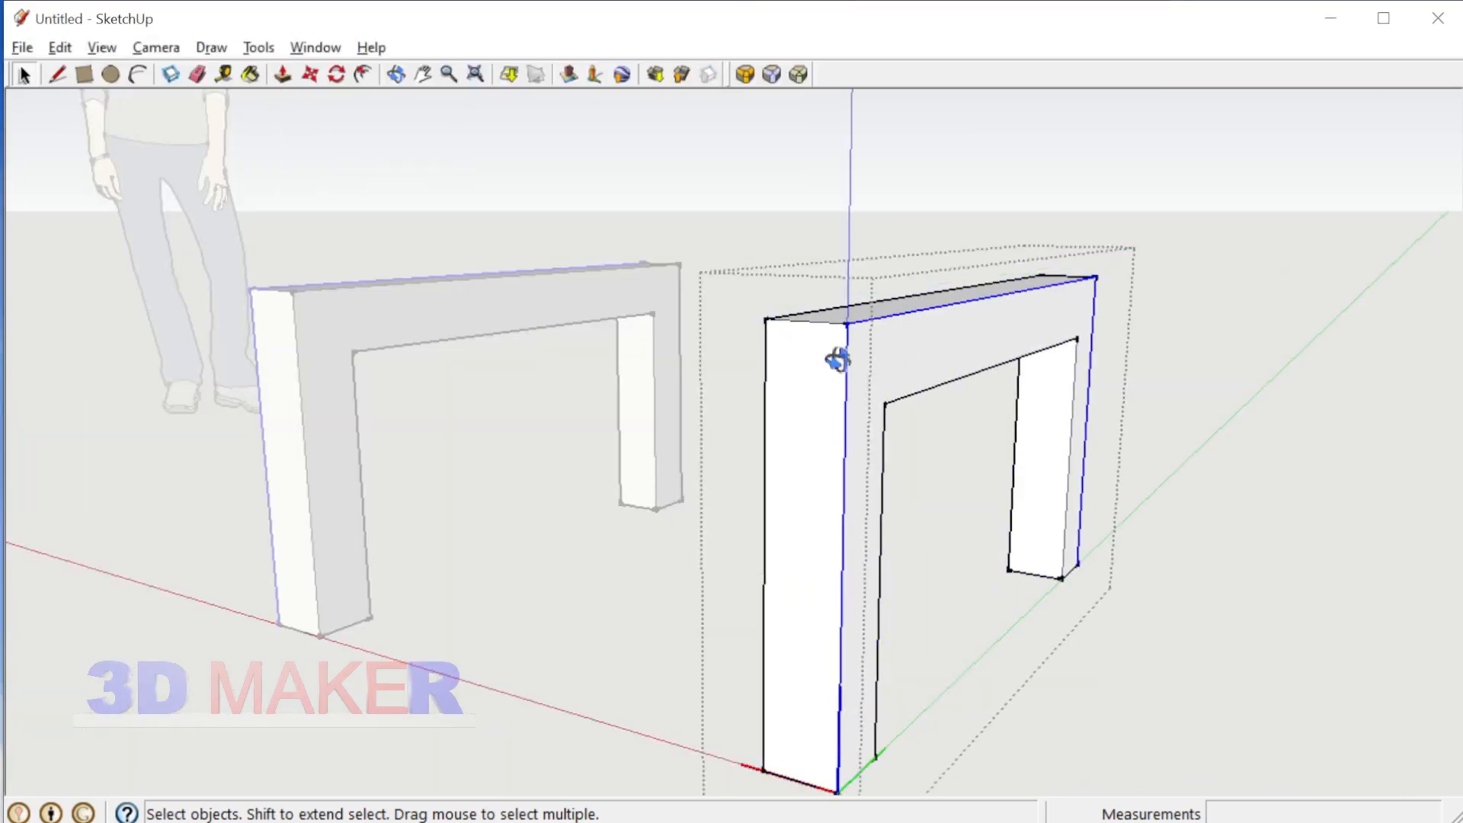
middle_drag(839, 359, 780, 359)
key(f)
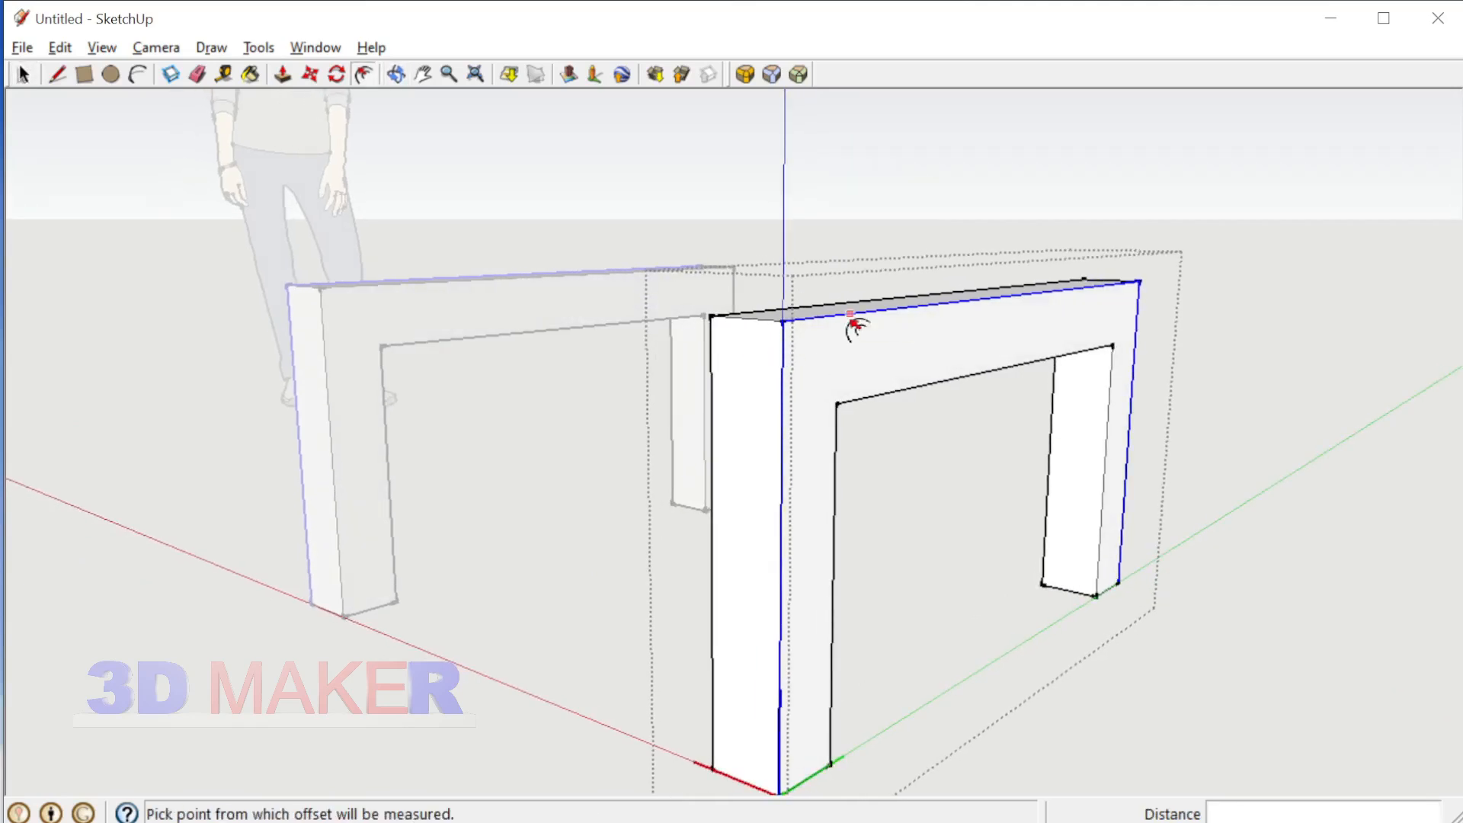
click(855, 326)
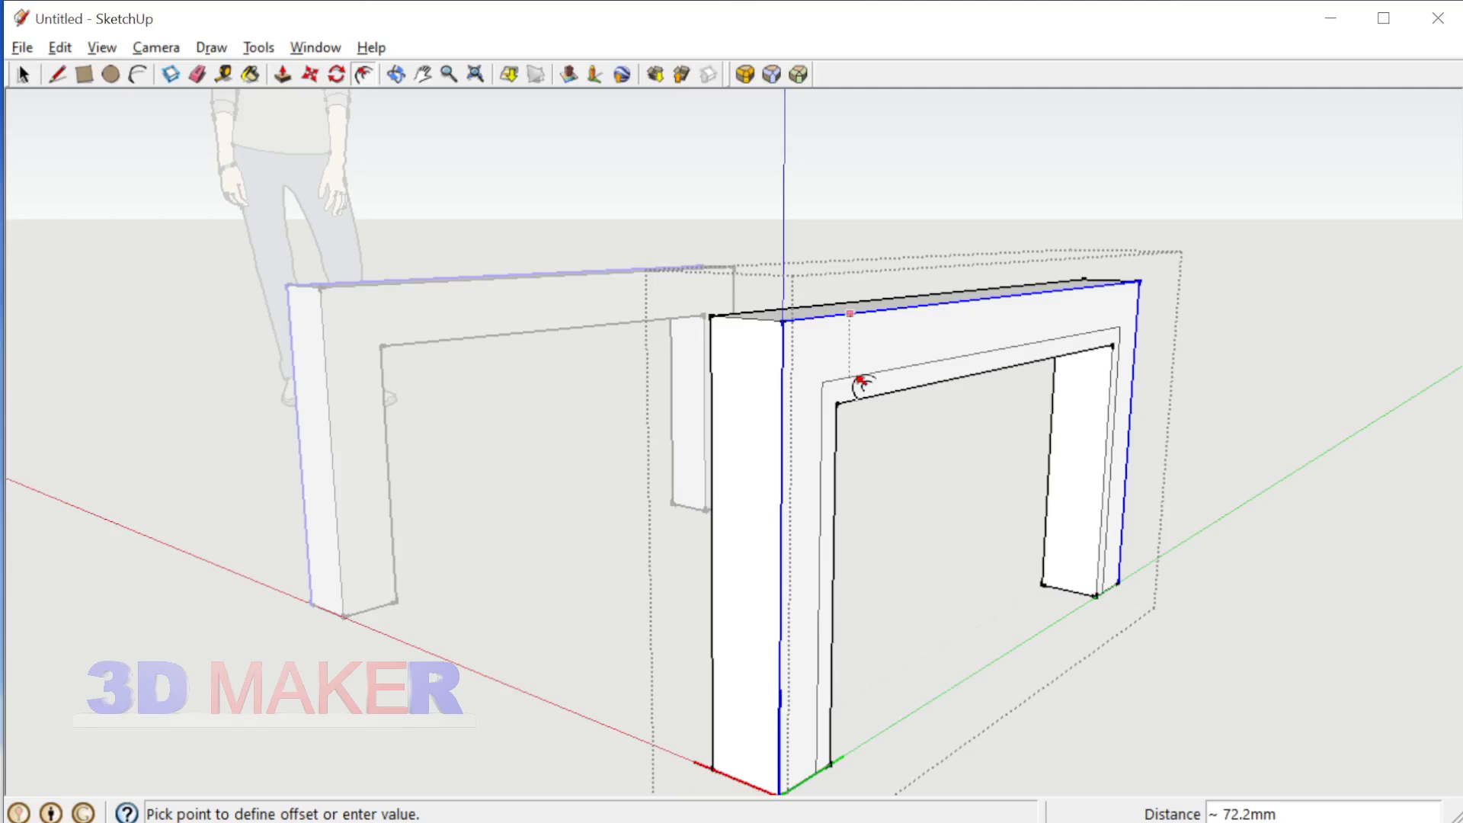
text(30)
key(Return)
key(space)
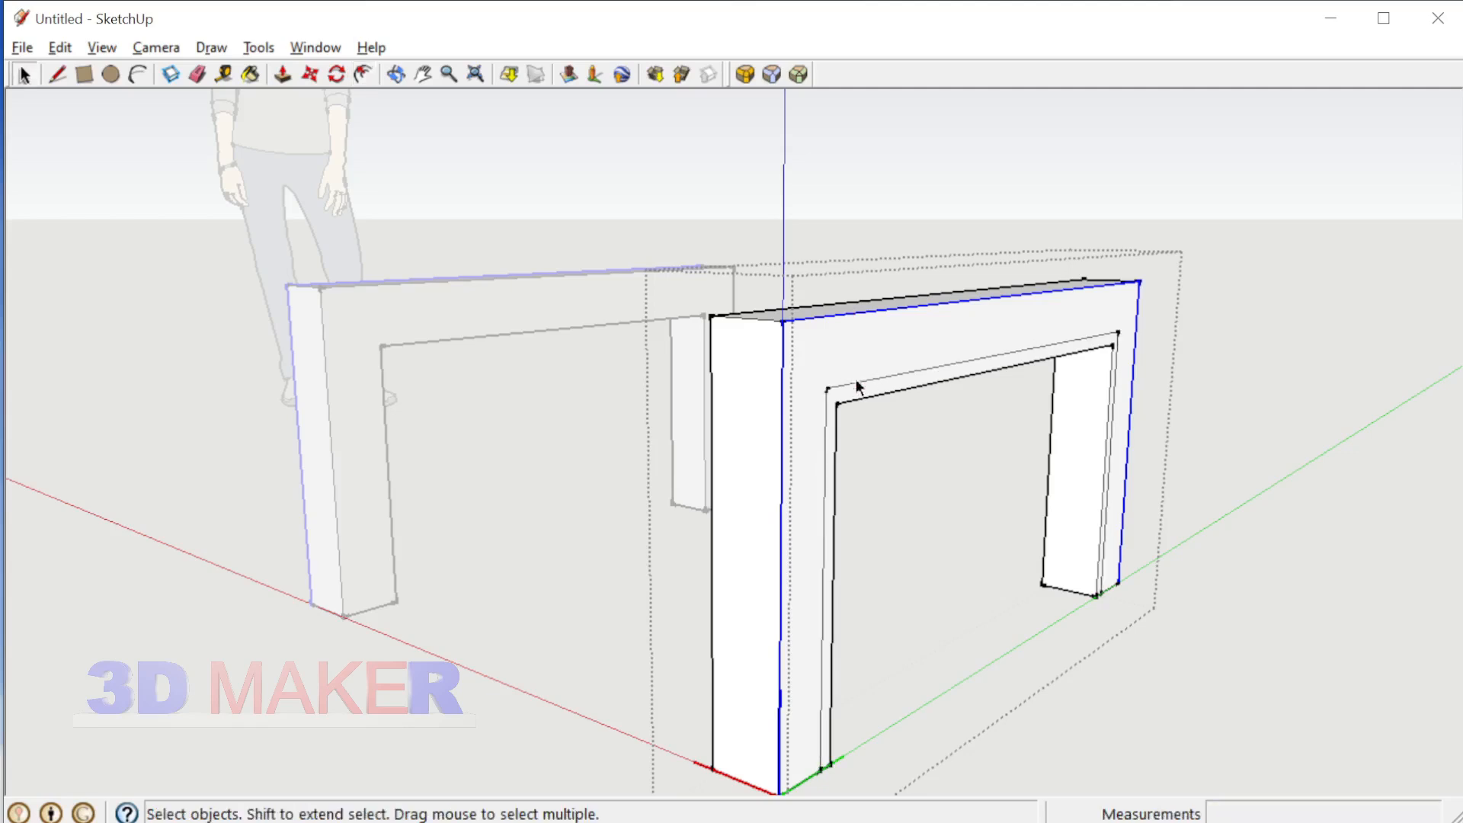
Step: Push the narrow strip around the opening through the frame's thickness to slim the legs and armrest
middle_drag(849, 385, 824, 533)
key(p)
click(959, 393)
click(839, 330)
key(space)
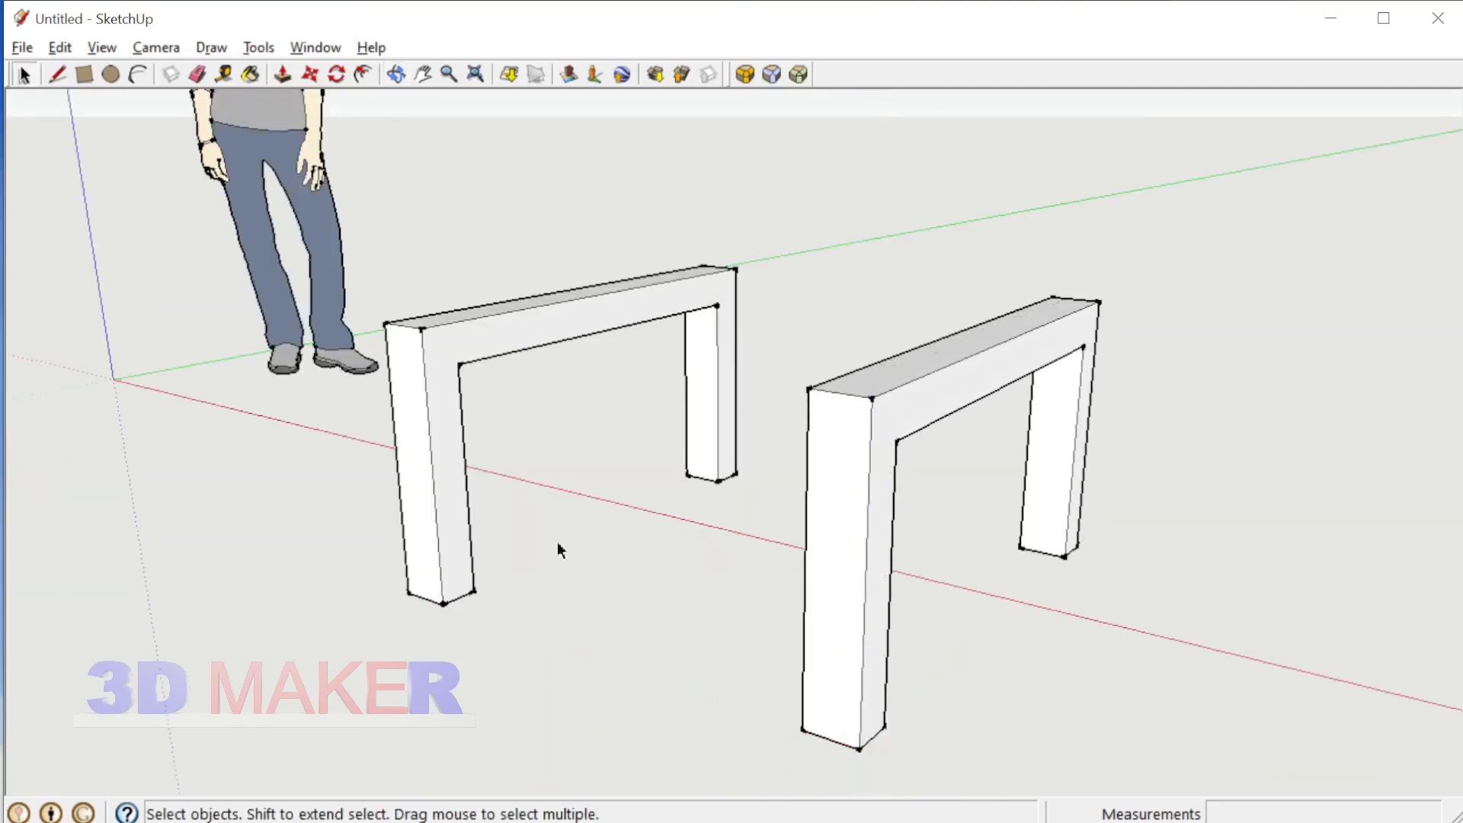
Step: Unhide the hidden overall block group that encloses both side frames
scroll(454, 543, up, 2)
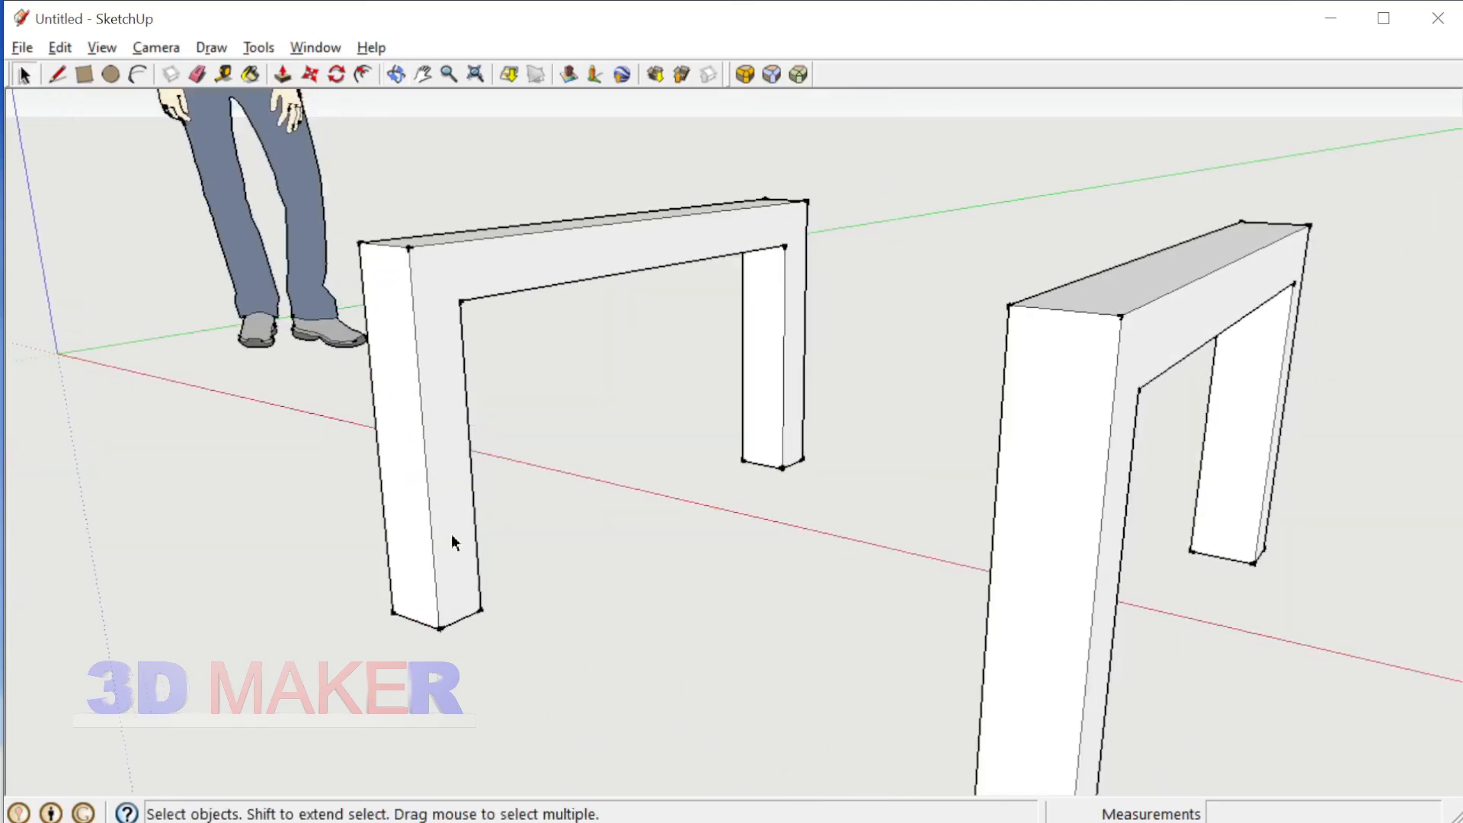
scroll(469, 521, down, 1)
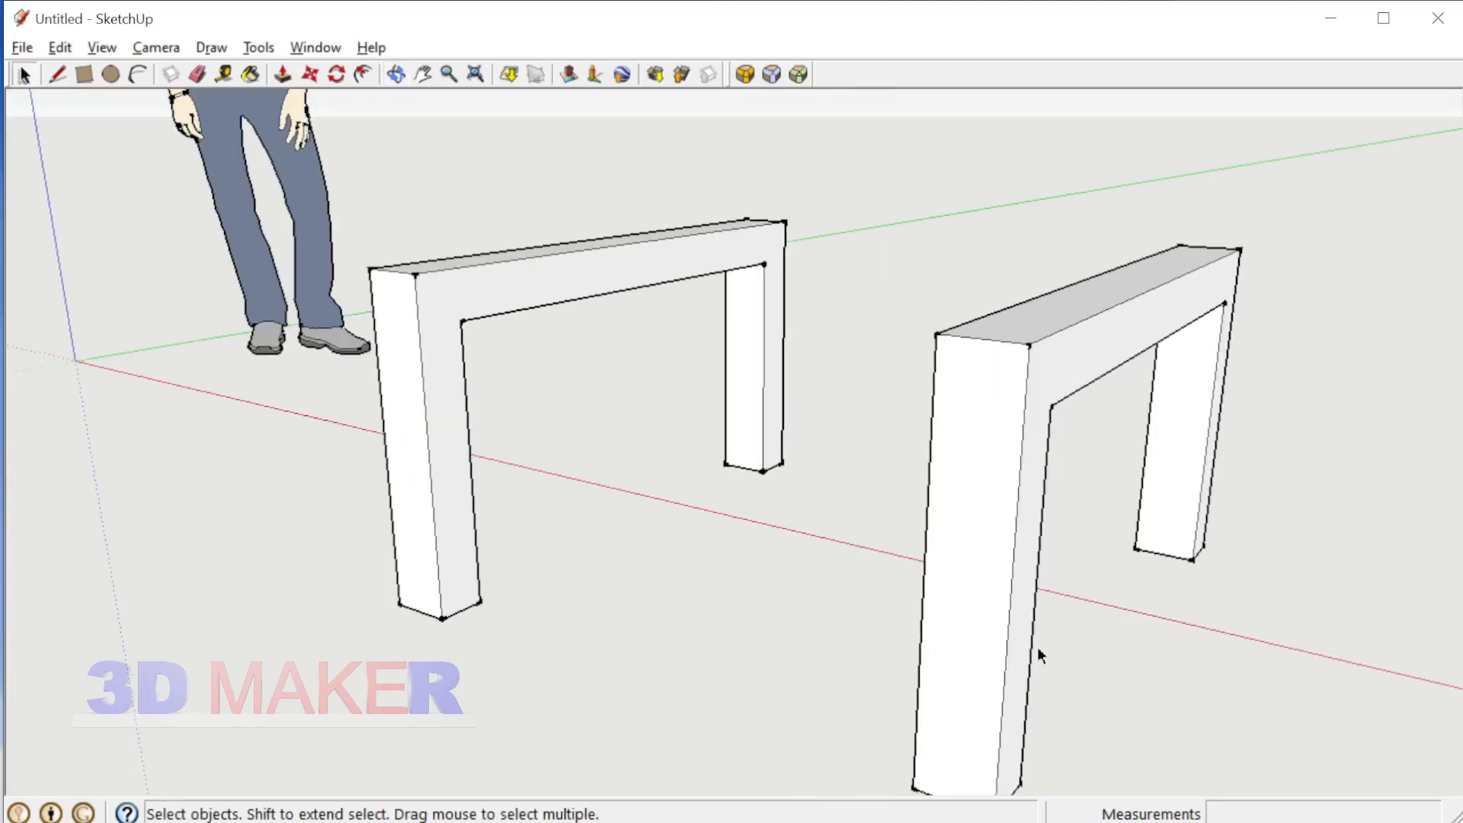
scroll(1025, 602, down, 1)
middle_drag(1012, 542, 549, 249)
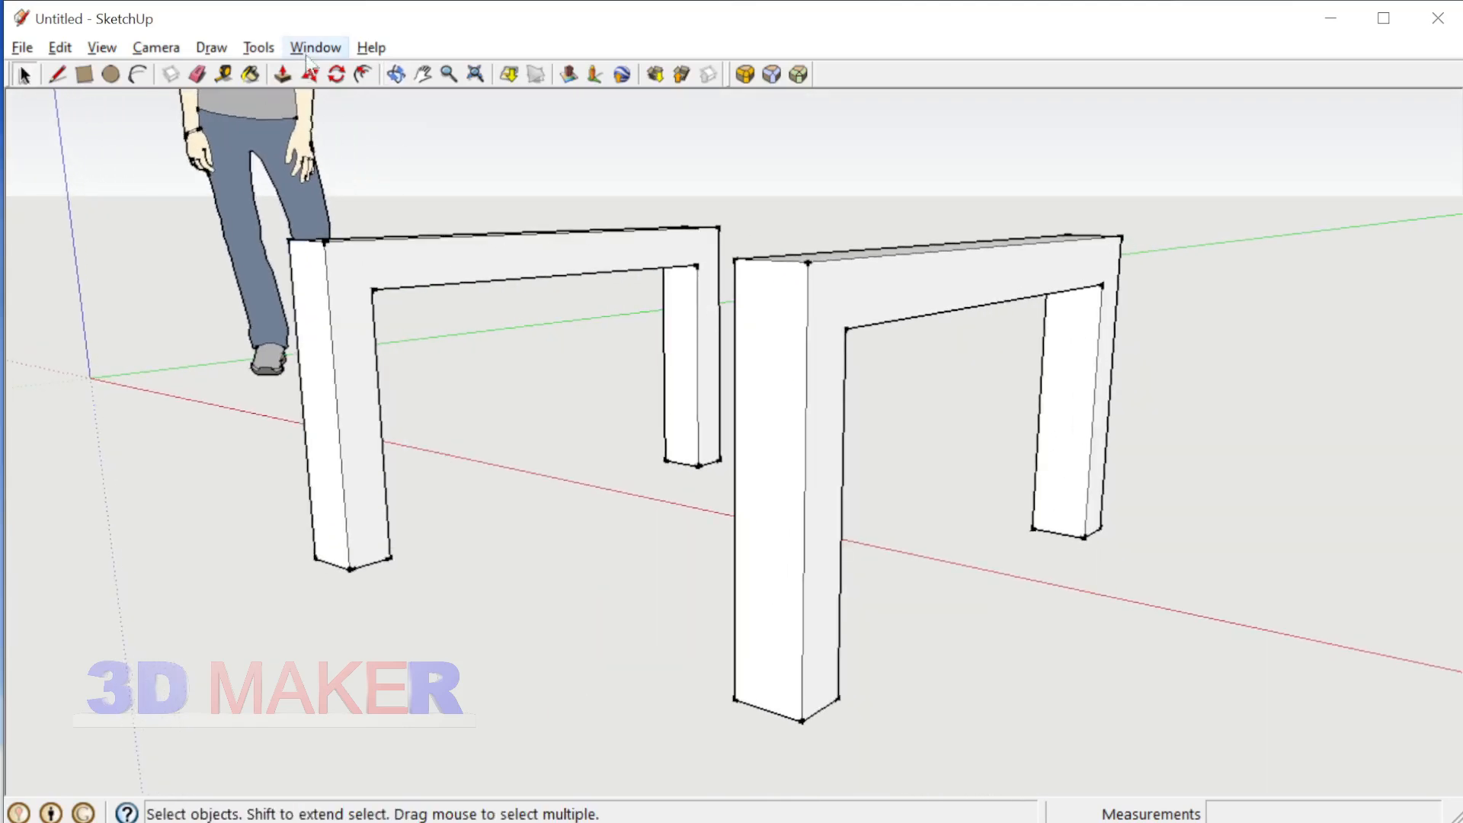
right_click(966, 469)
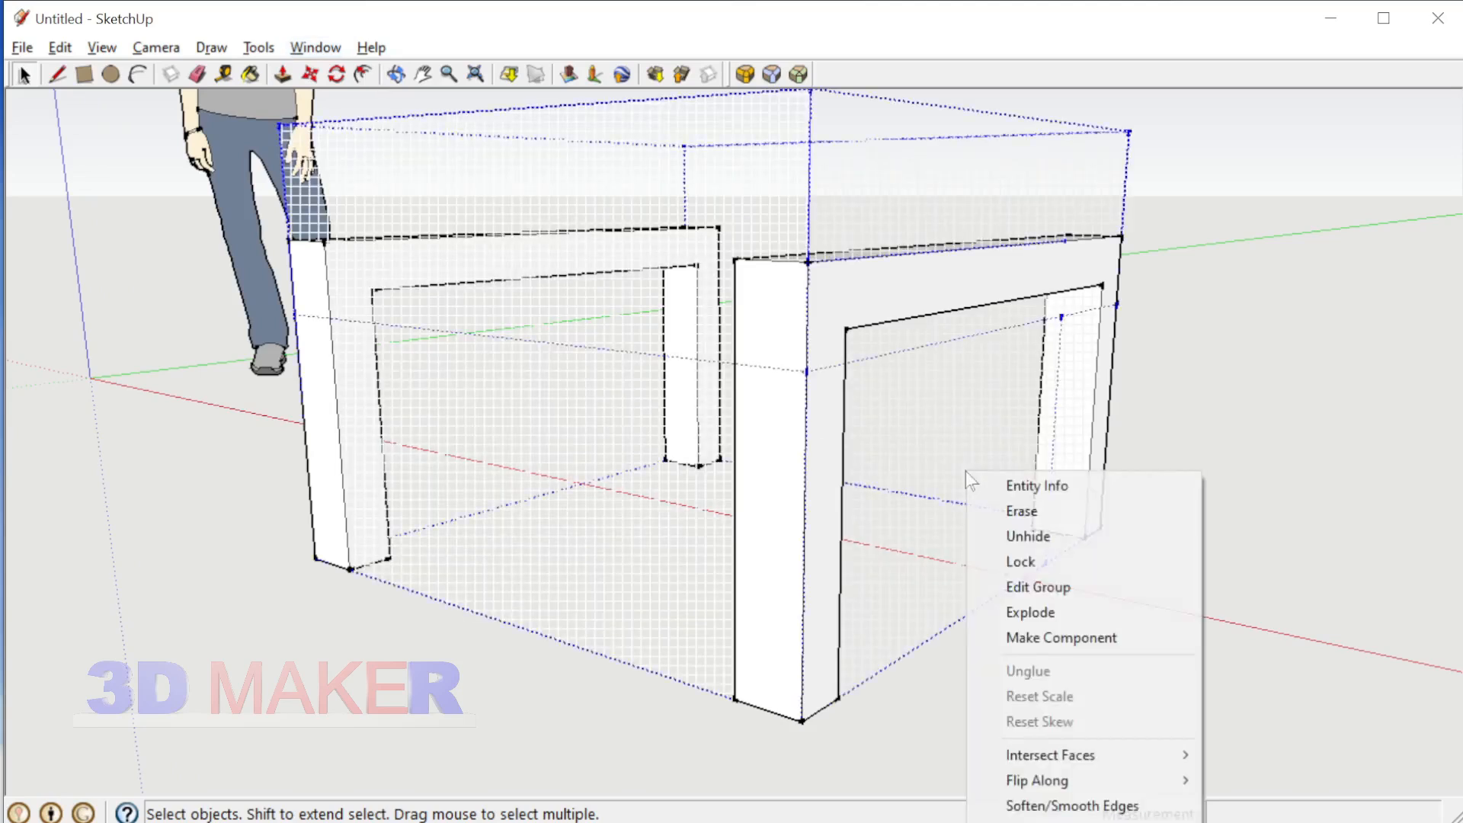
click(1022, 536)
click(1126, 597)
middle_drag(1126, 598, 915, 441)
scroll(826, 317, up, 1)
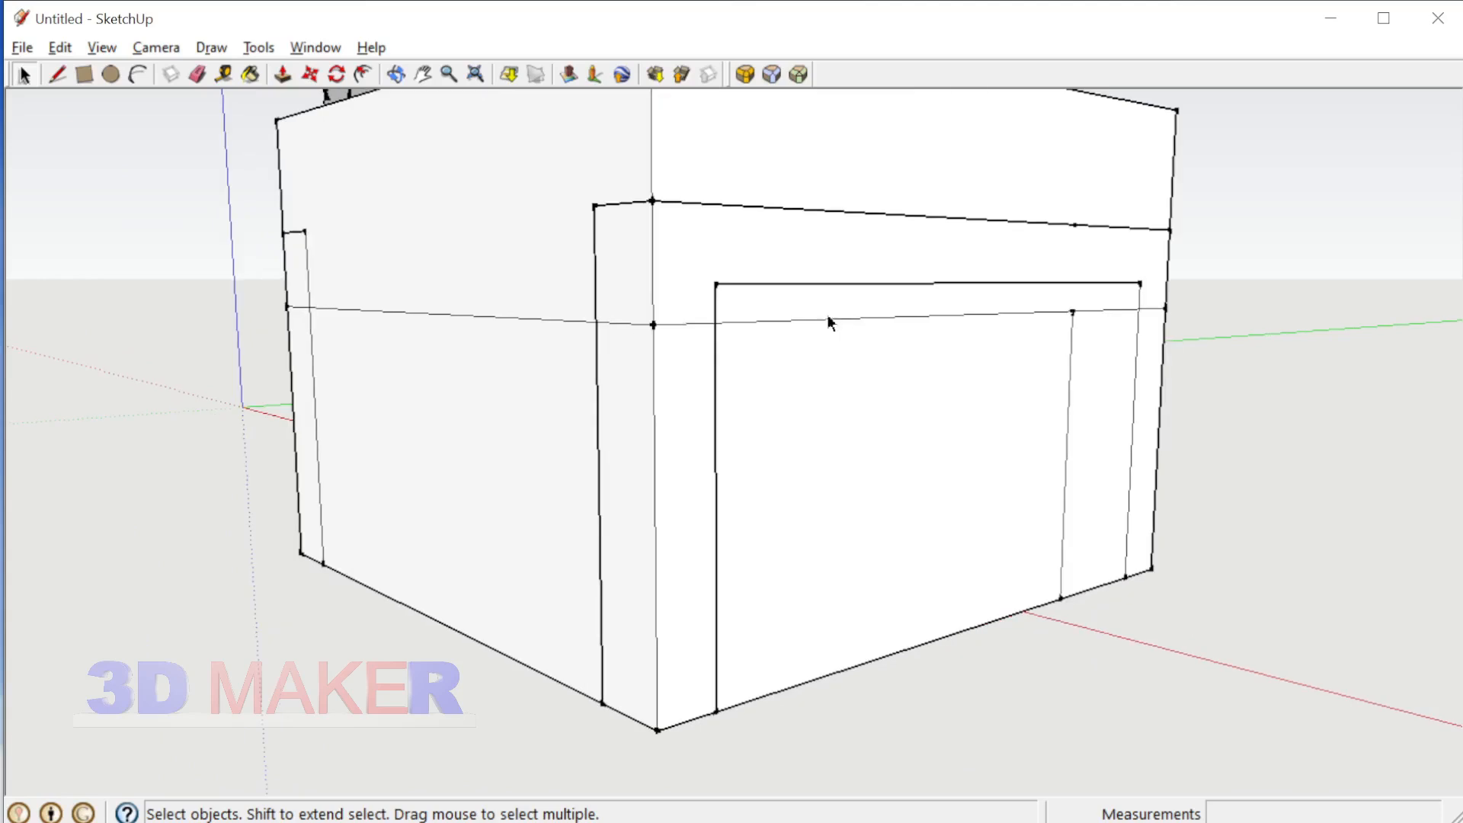
Step: Switch to Snip & Sketch, enlarge the chair image and mark the seat cushion's height in red
key(t)
click(24, 74)
key(alt+Tab)
ctrl+scroll(343, 427, up, 5)
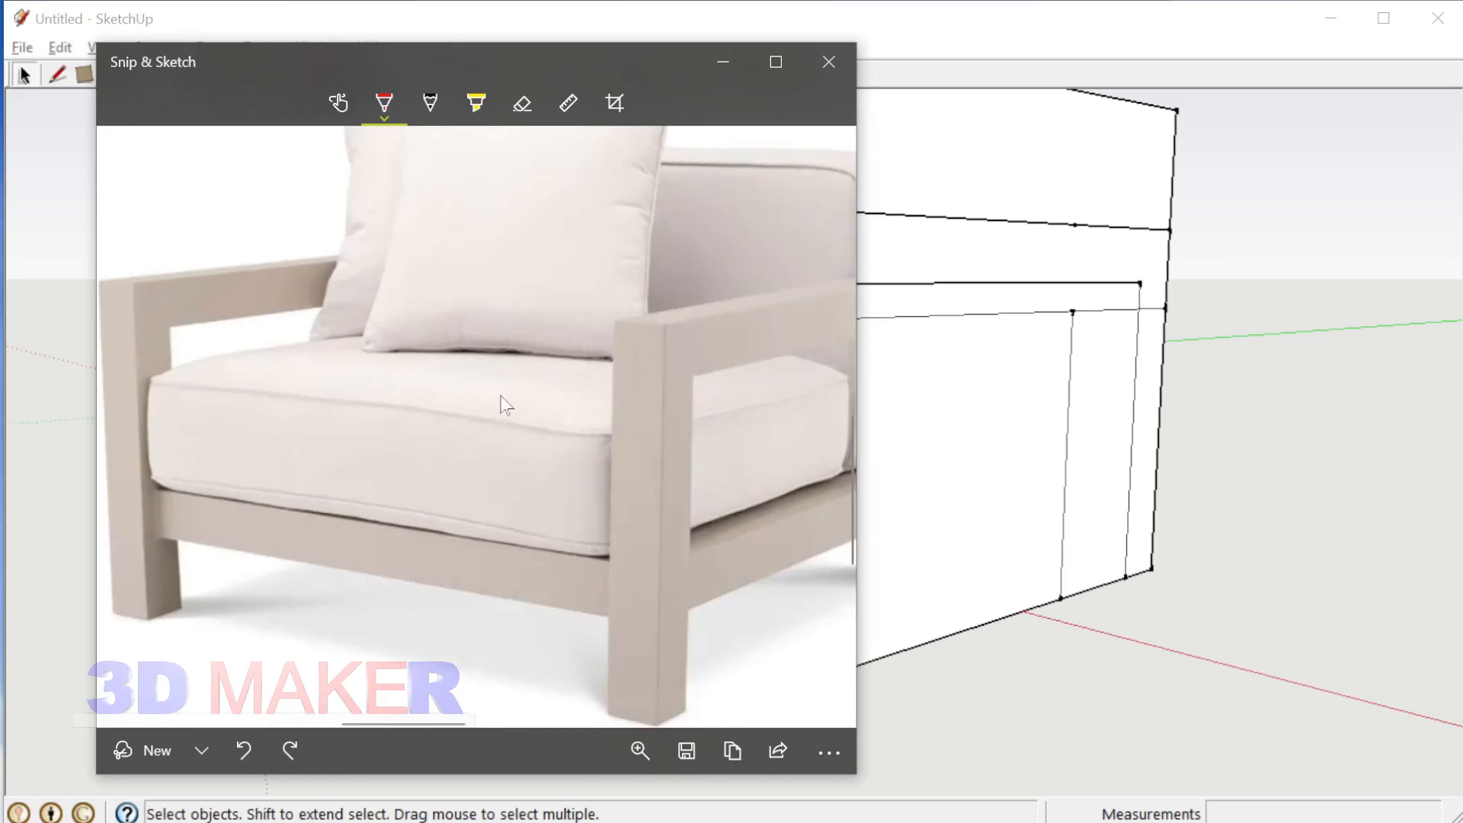
mouse_move(490, 392)
mouse_down()
mouse_move(482, 530)
mouse_move(468, 538)
mouse_up()
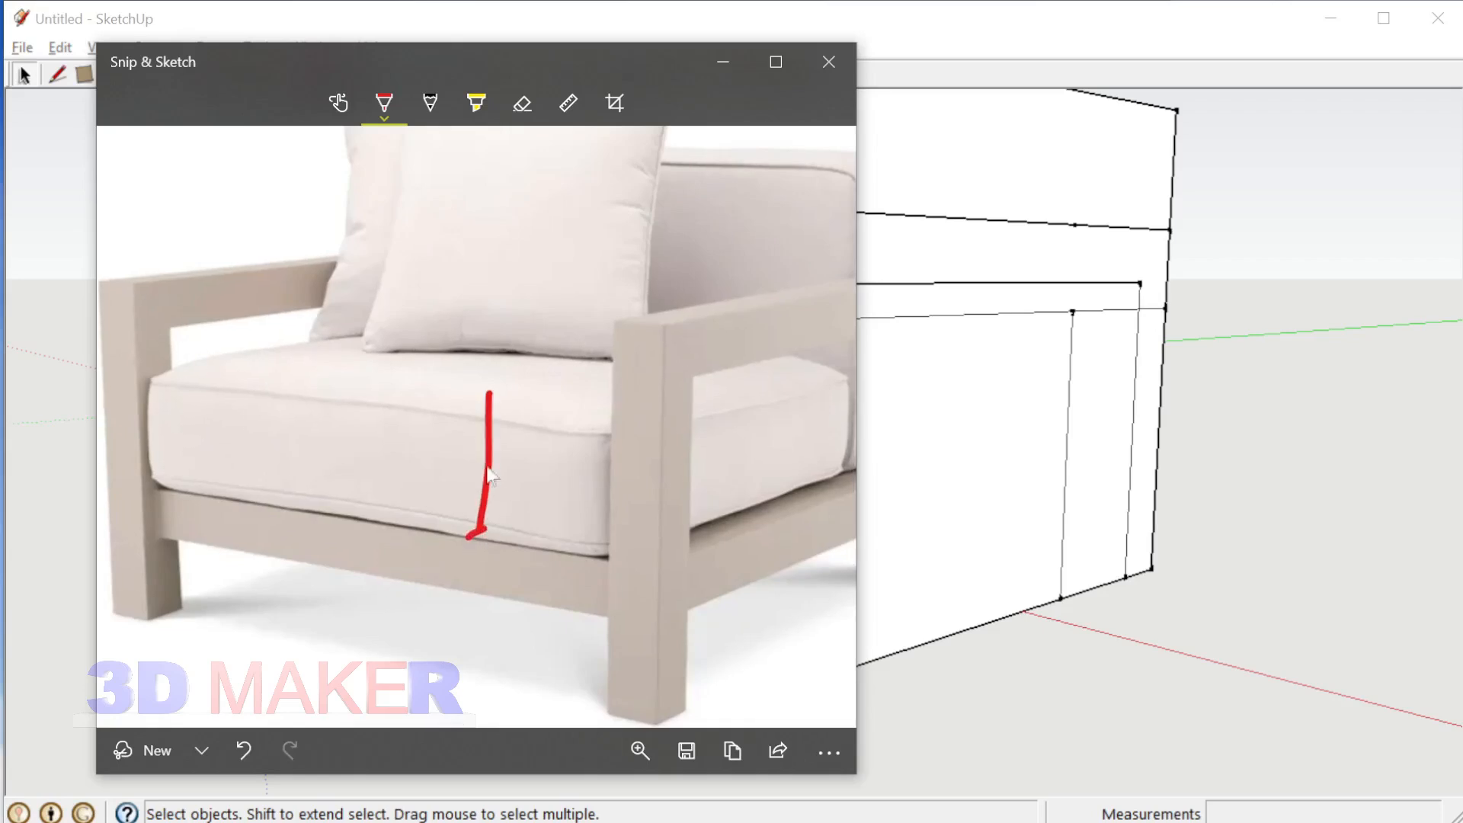
drag(482, 396, 509, 393)
Step: Back in SketchUp, place a guide line 200 mm below the horizontal line across the block's front face
middle_click(983, 592)
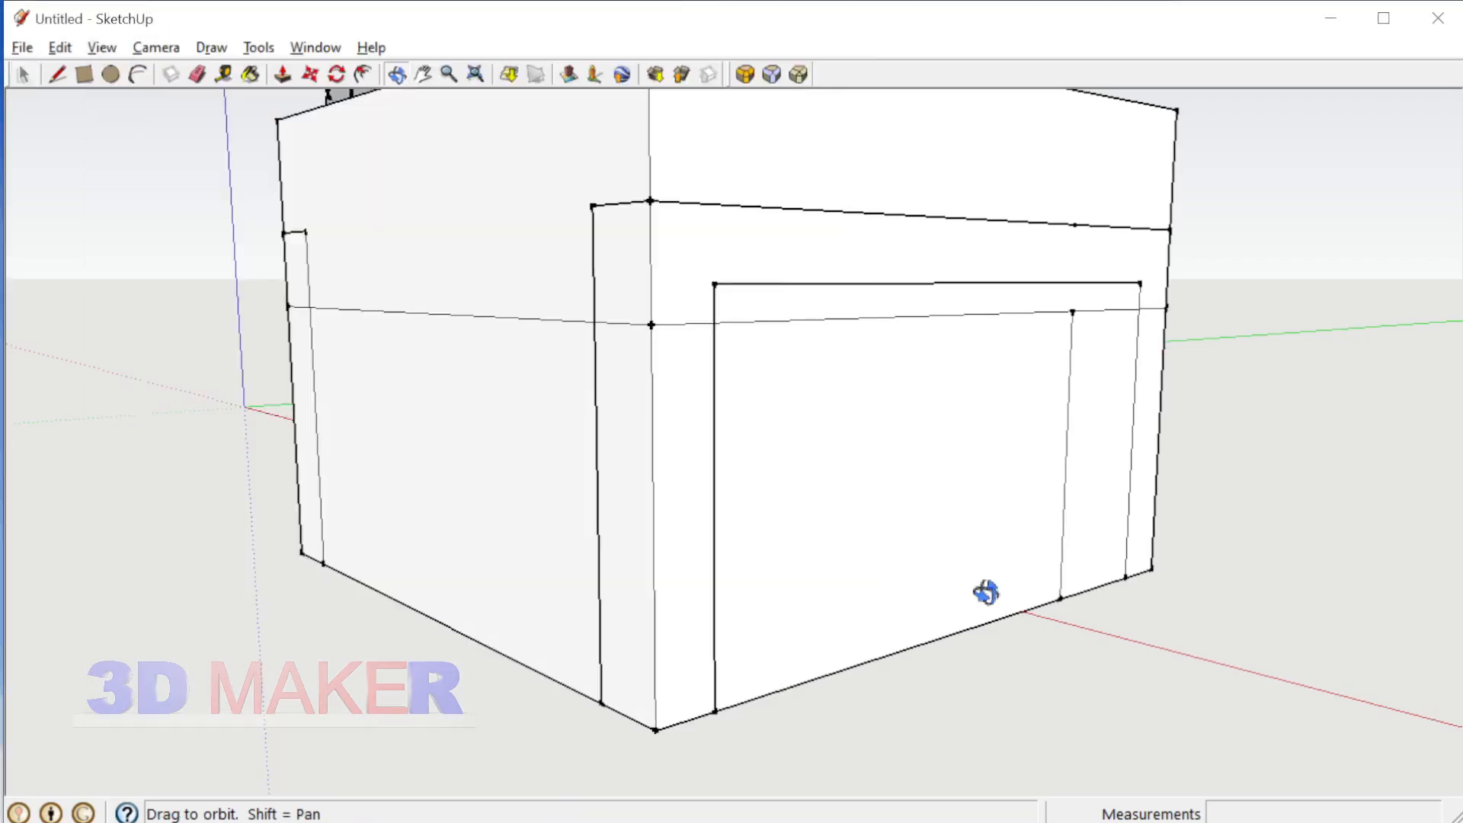
scroll(983, 592, down, 1)
middle_drag(416, 431, 533, 401)
scroll(533, 401, up, 1)
key(t)
click(624, 335)
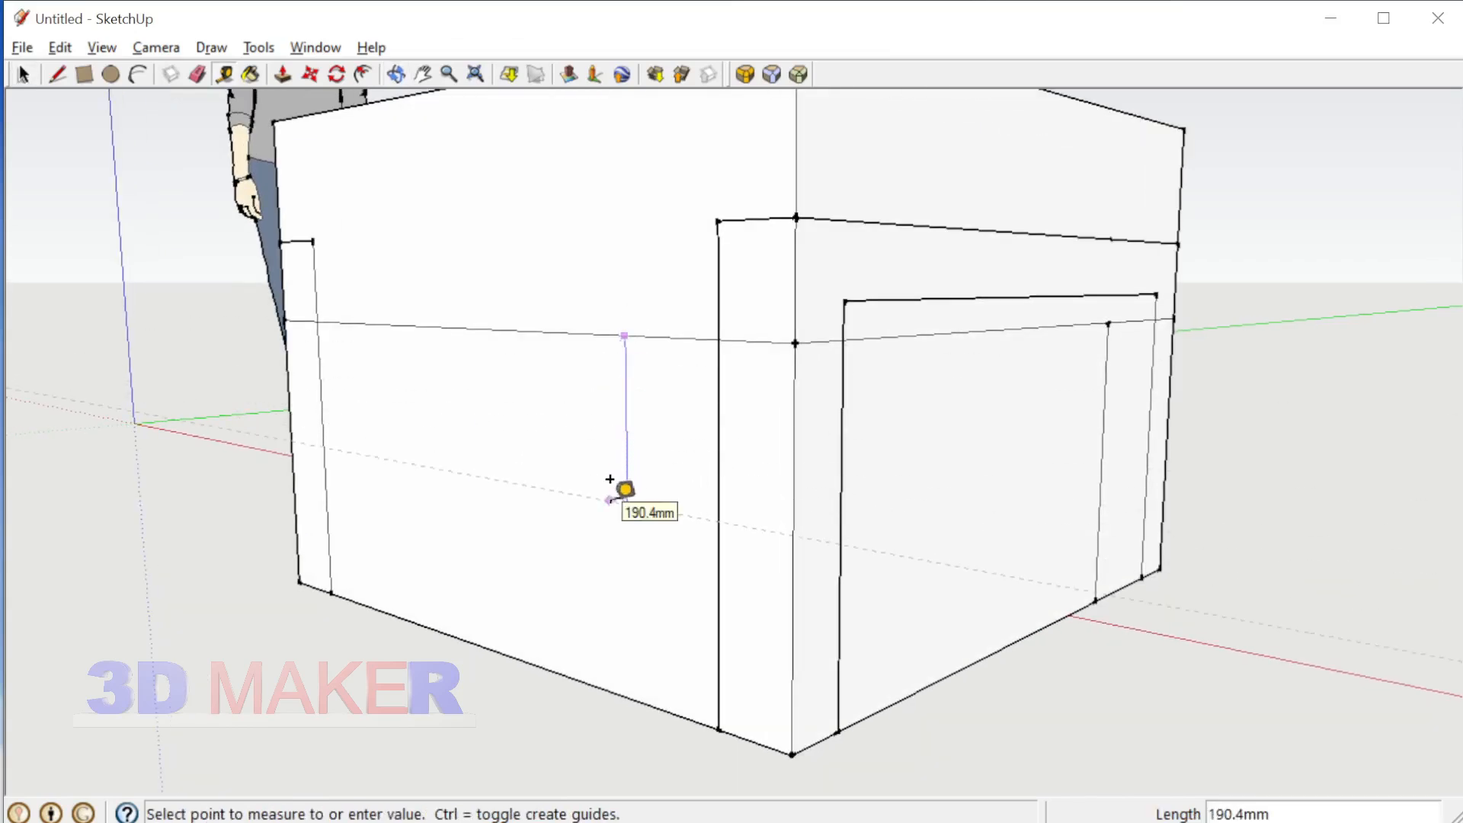
text(200)
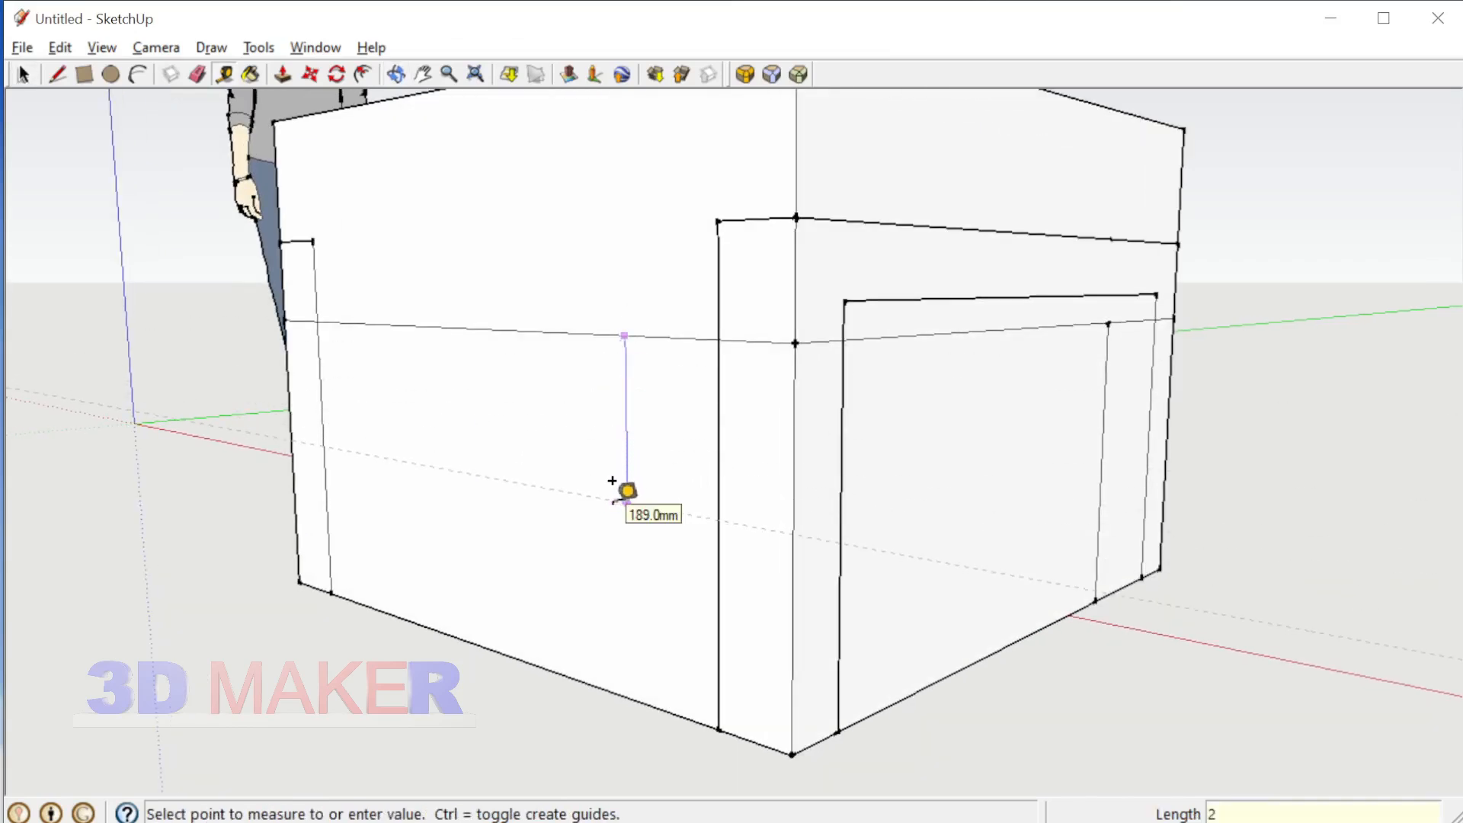
key(Return)
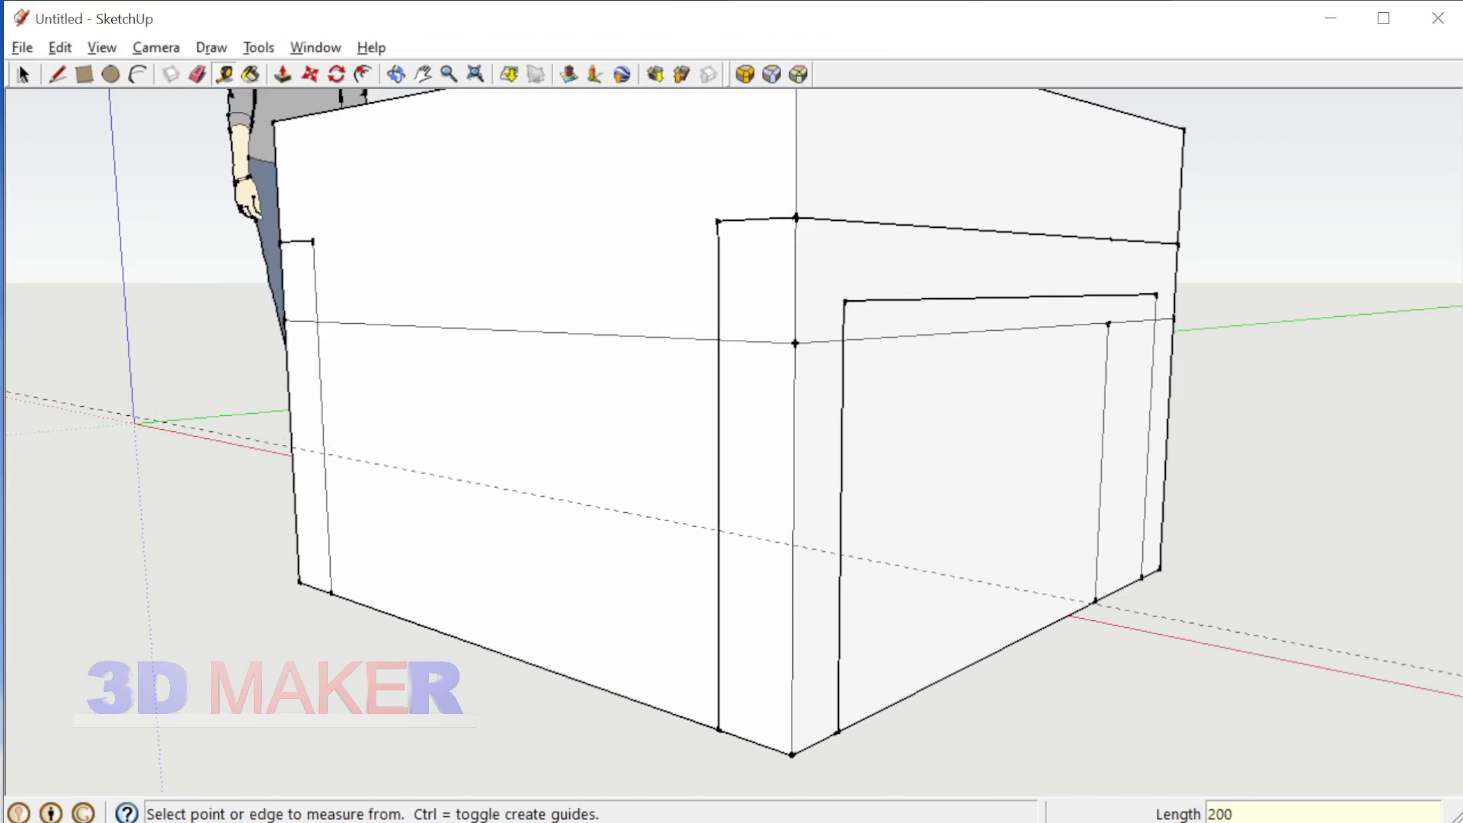
key(alt+Tab)
key(alt+Tab)
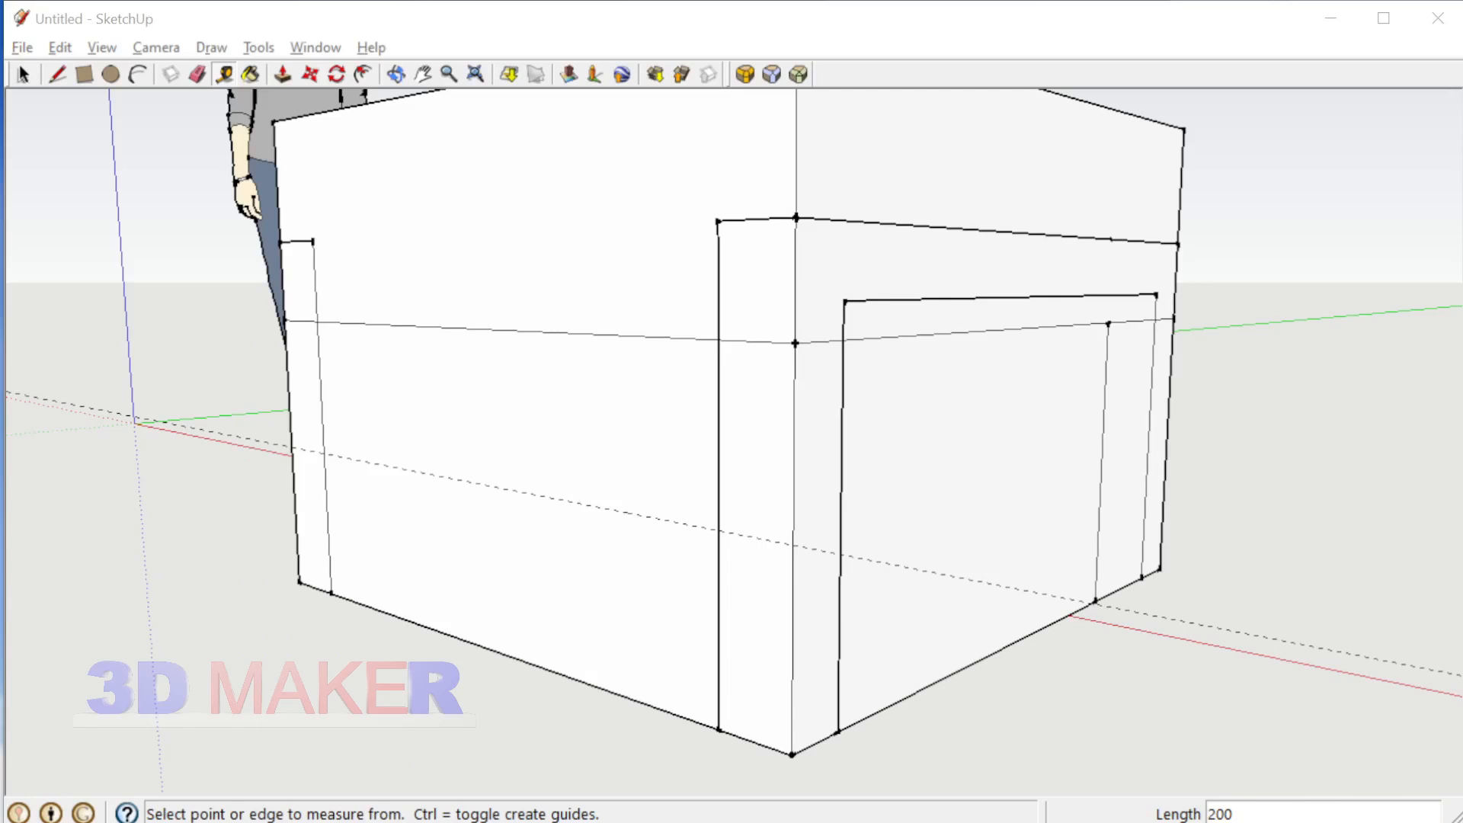
middle_drag(539, 571, 594, 516)
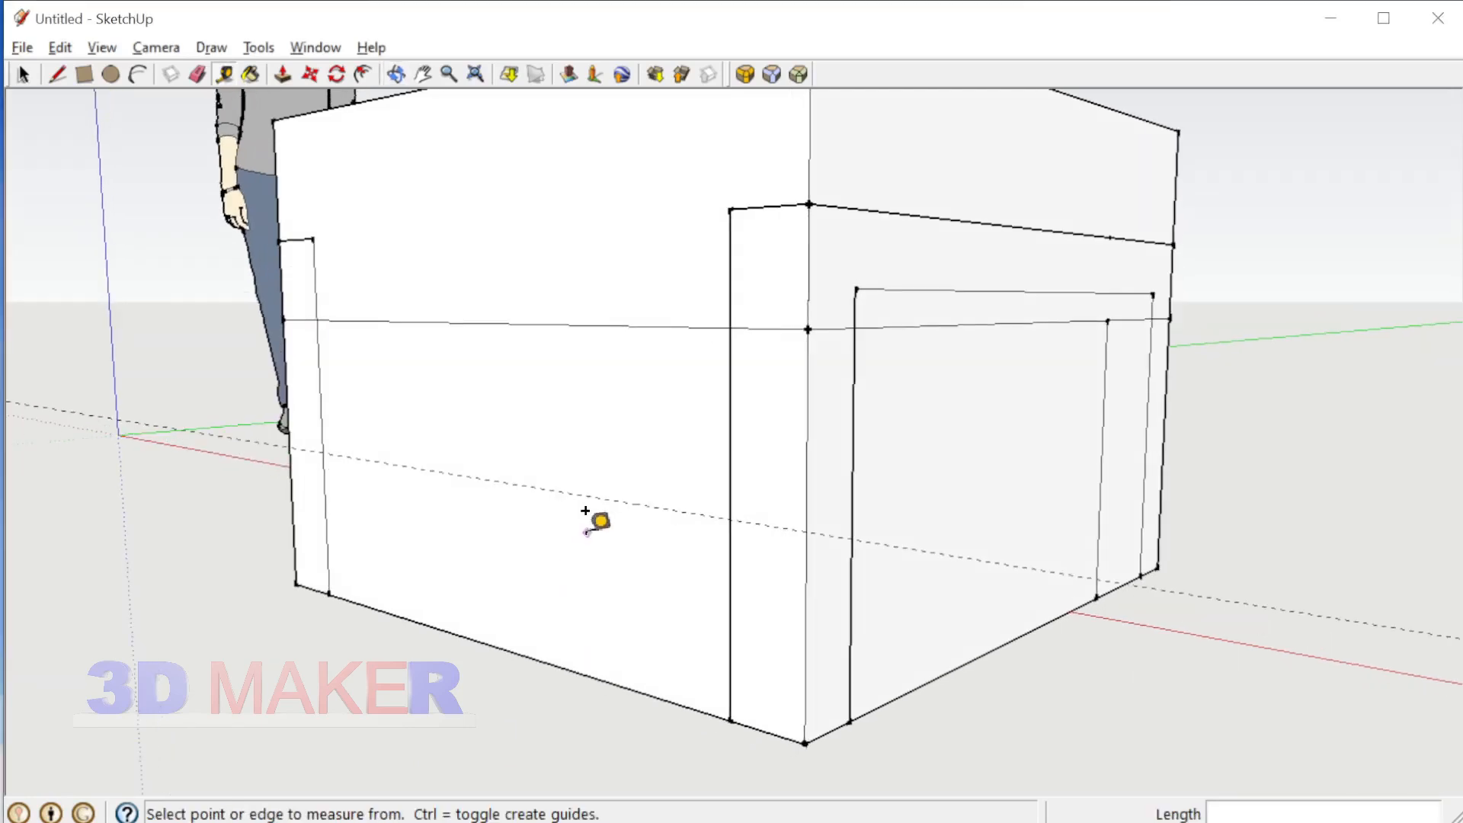
click(614, 485)
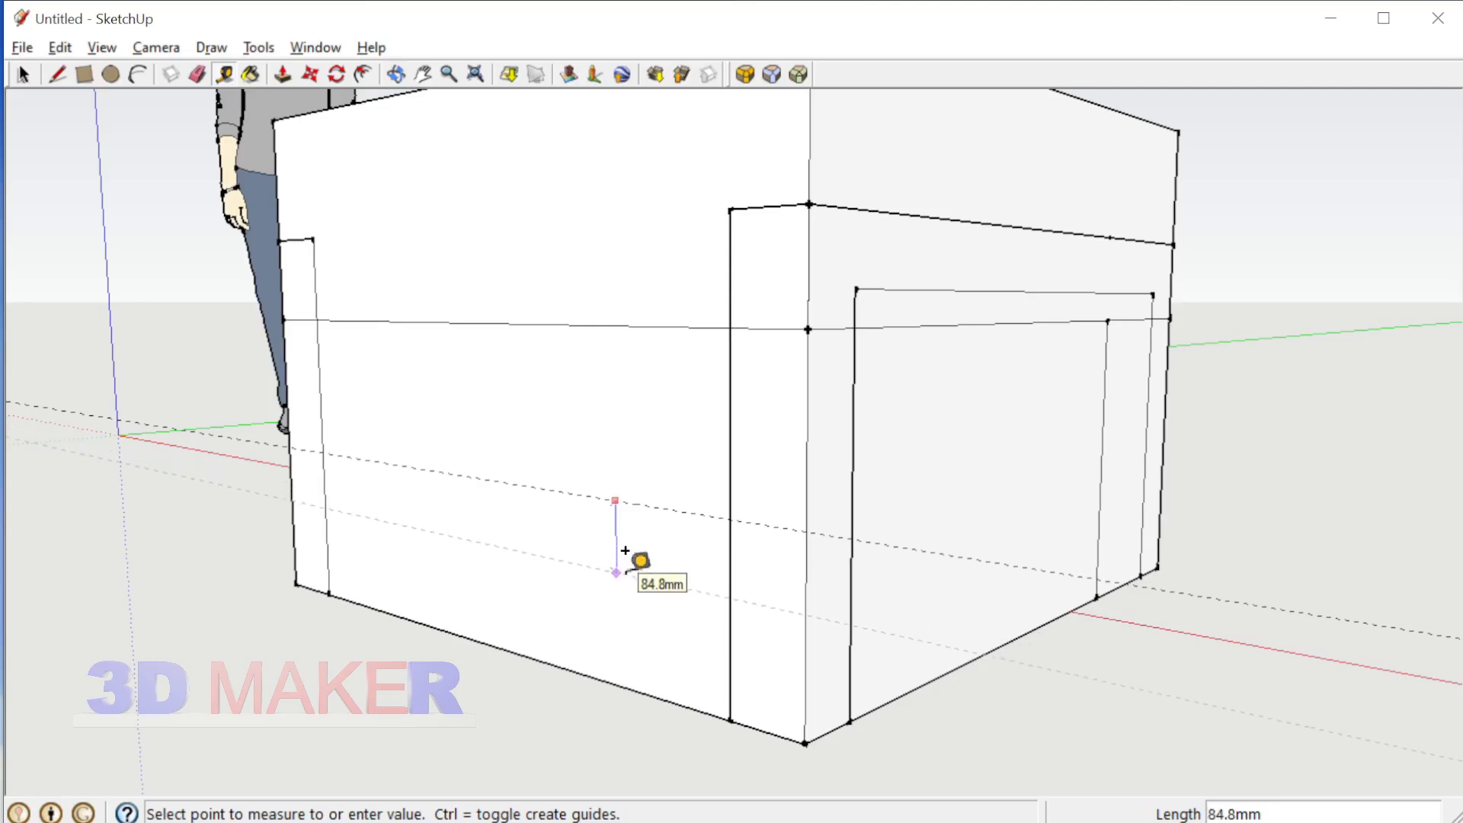
key(space)
Step: Hide the overall block group enclosing the side frames
middle_drag(625, 578, 707, 616)
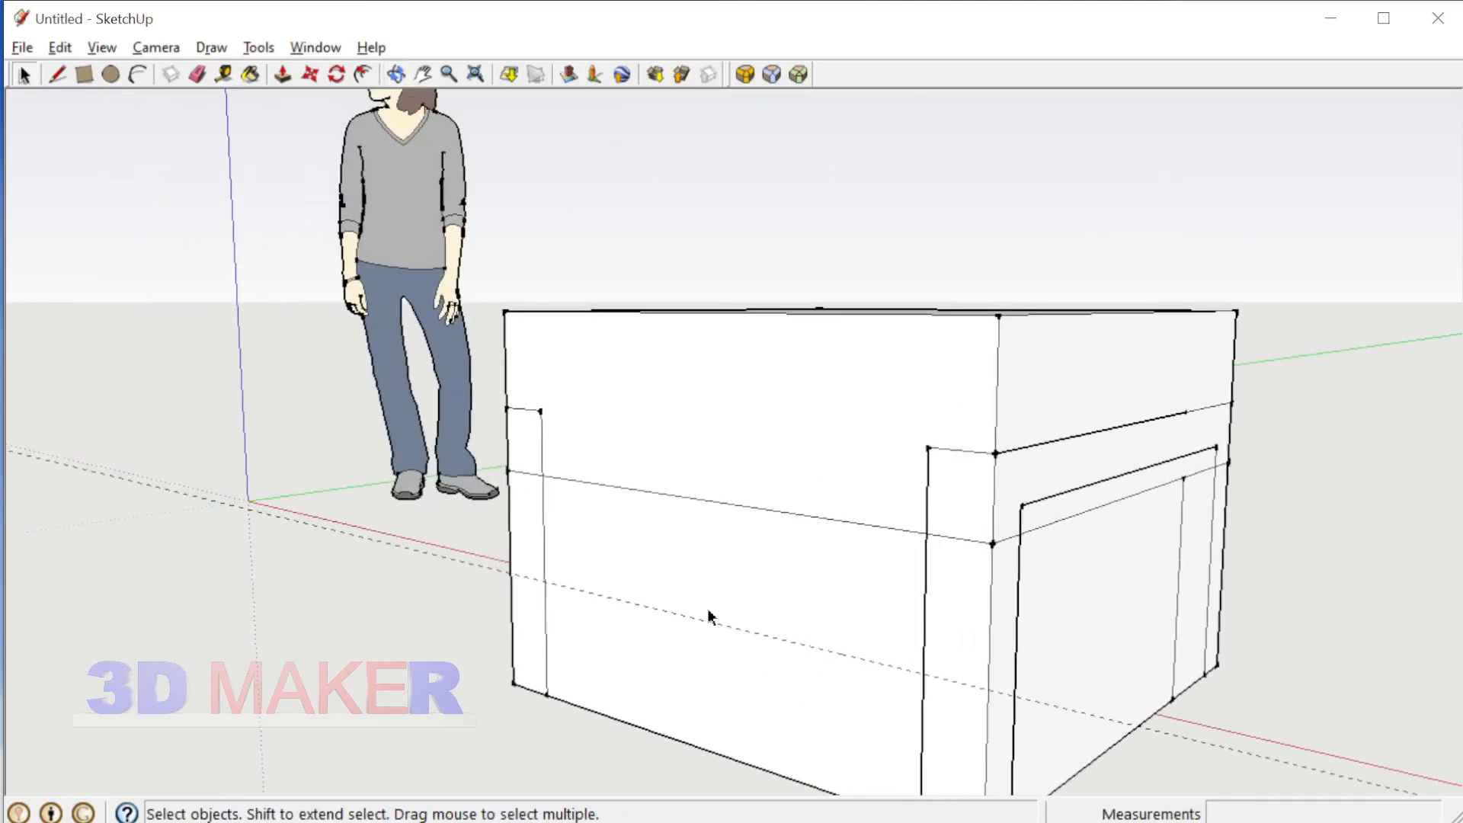
click(849, 379)
key(ctrl+h)
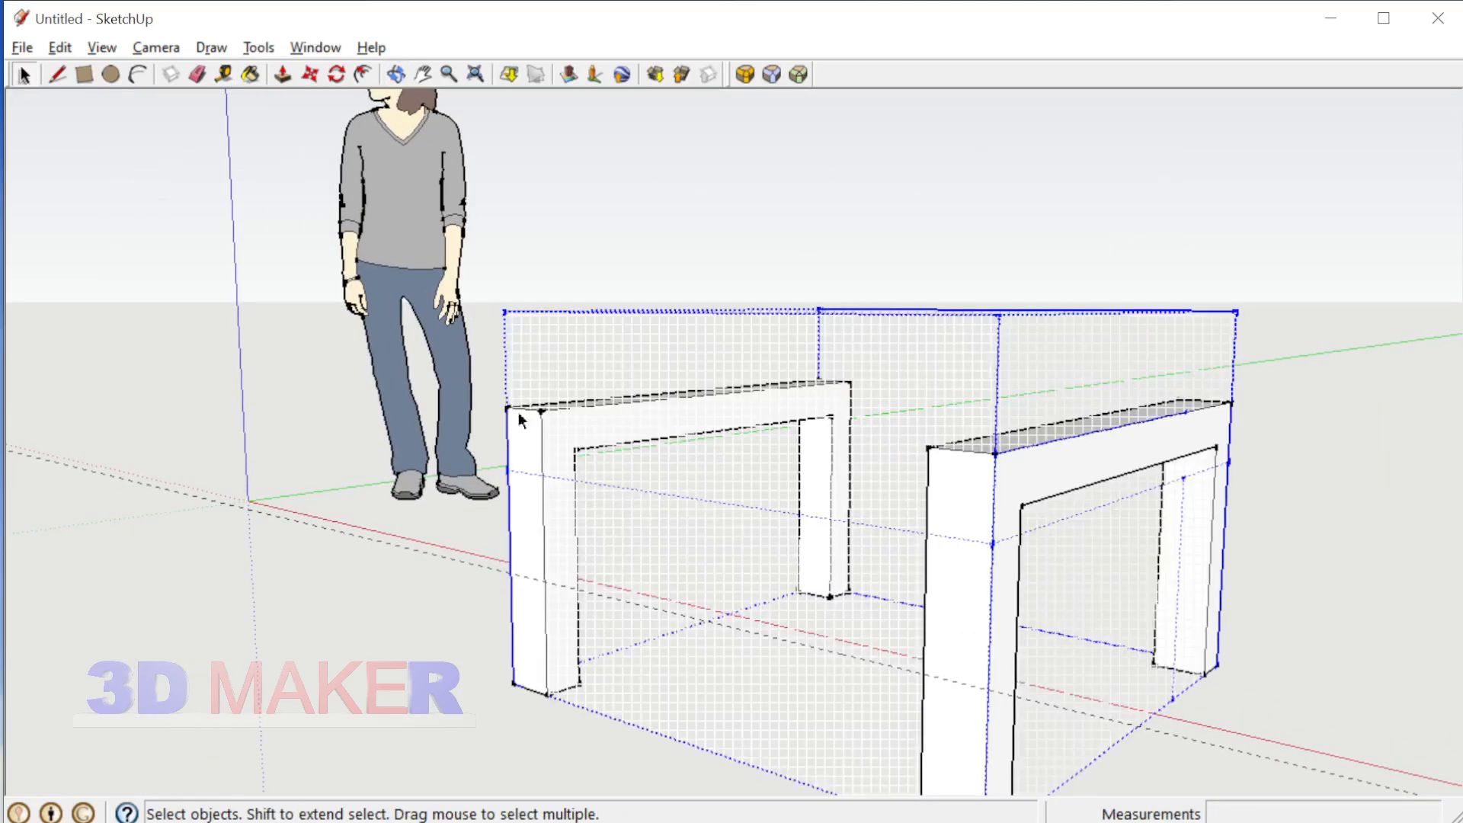
Step: Try a push/pull on the inner face of the far side frame component
scroll(519, 442, up, 3)
click(640, 507)
click(593, 455)
middle_drag(593, 455, 657, 500)
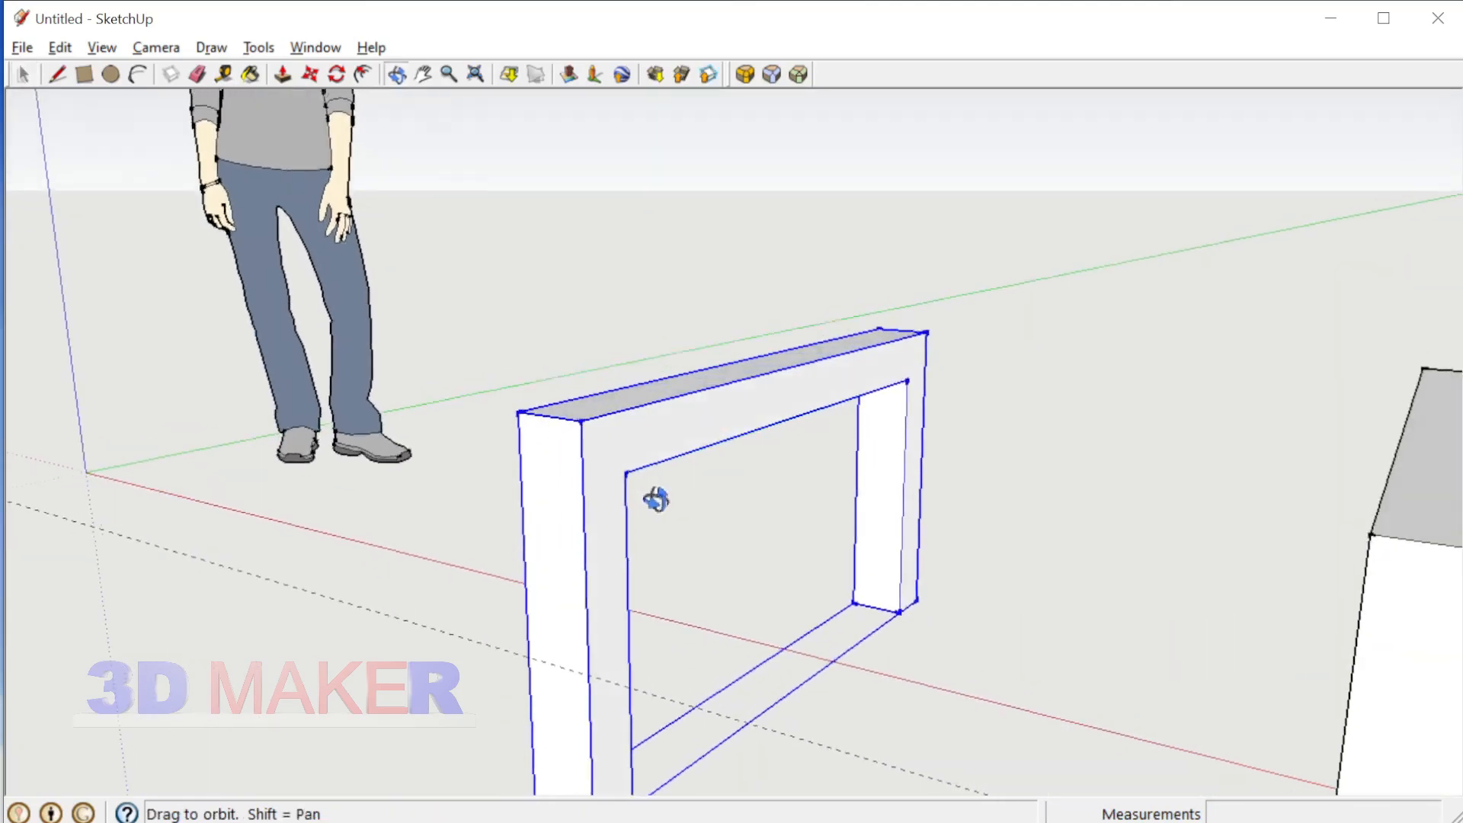
double_click(607, 469)
scroll(607, 469, up, 2)
key(p)
click(614, 471)
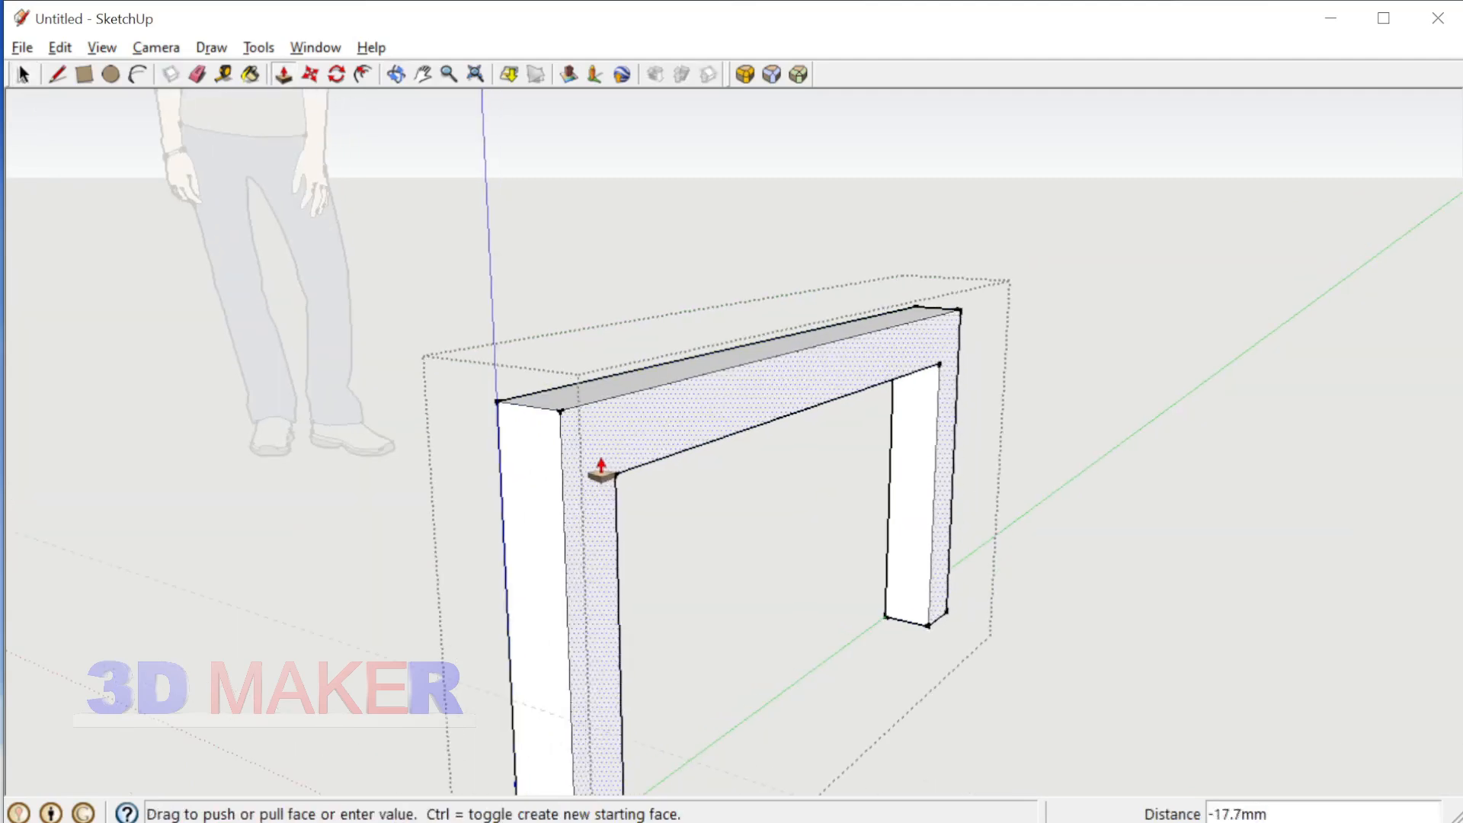
click(597, 467)
scroll(562, 447, down, 5)
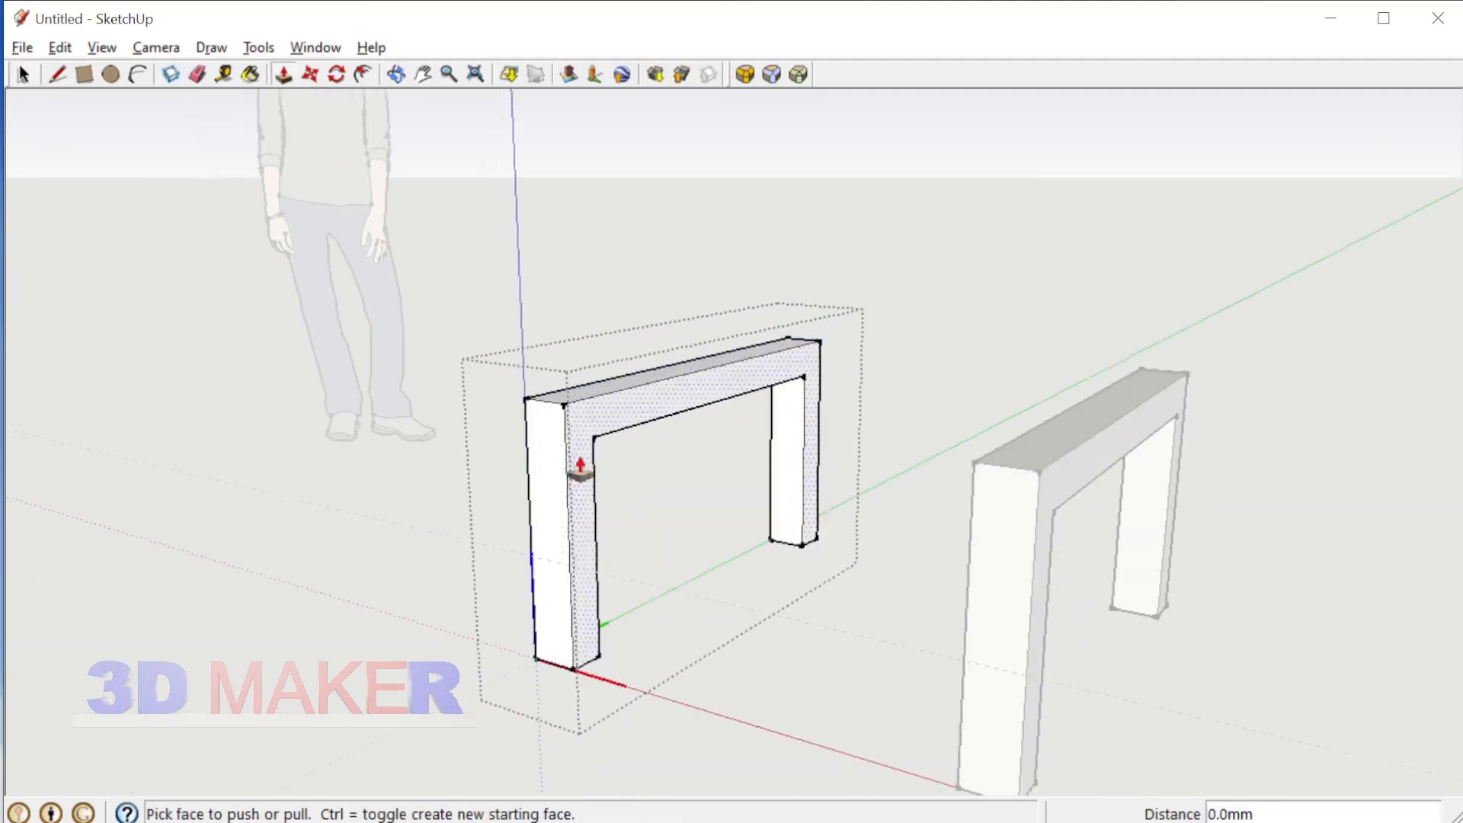
mouse_move(575, 464)
middle_down()
mouse_move(562, 379)
mouse_move(562, 465)
middle_up()
key(space)
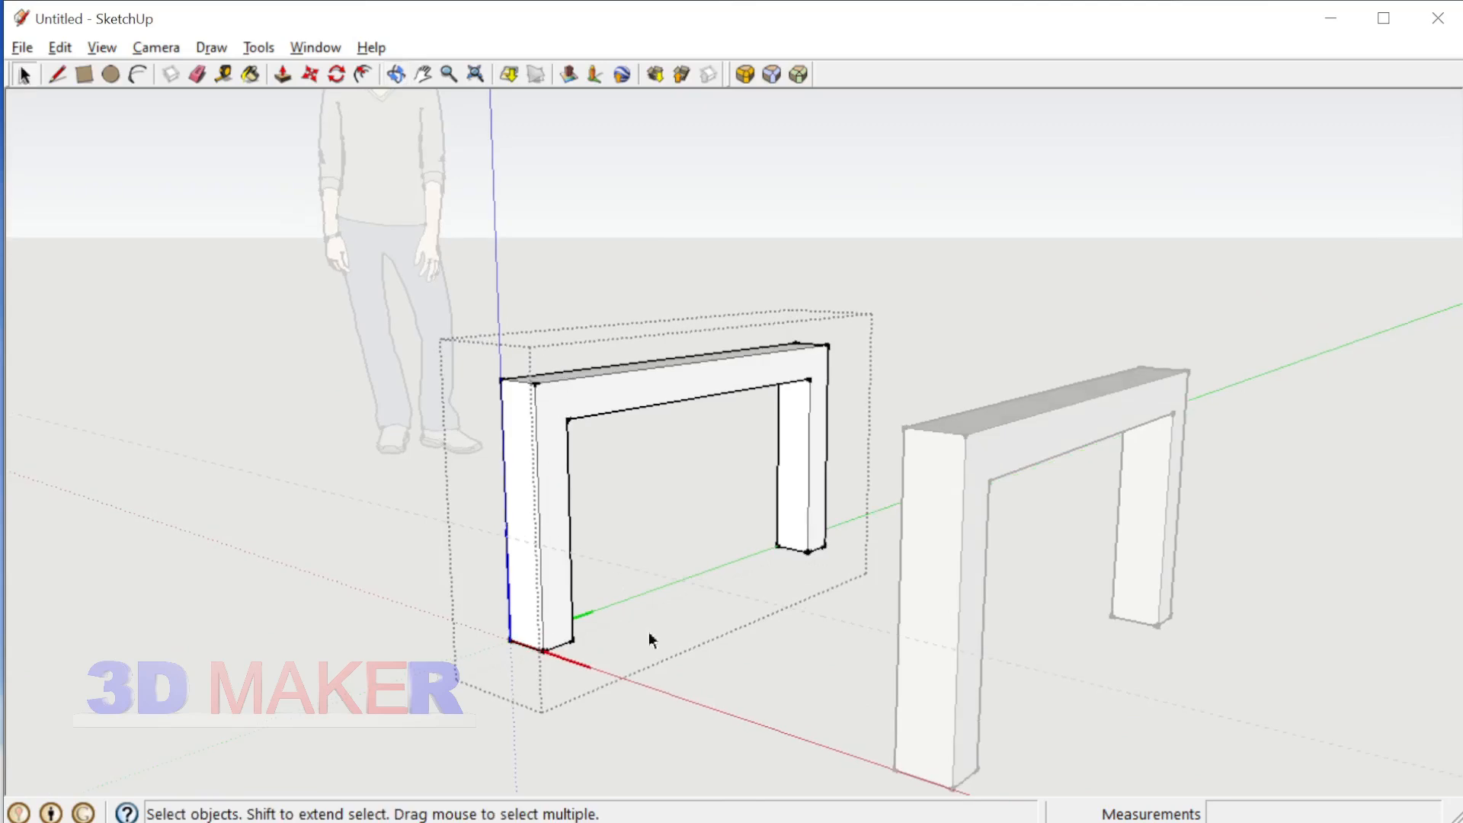
click(654, 646)
scroll(902, 655, up, 2)
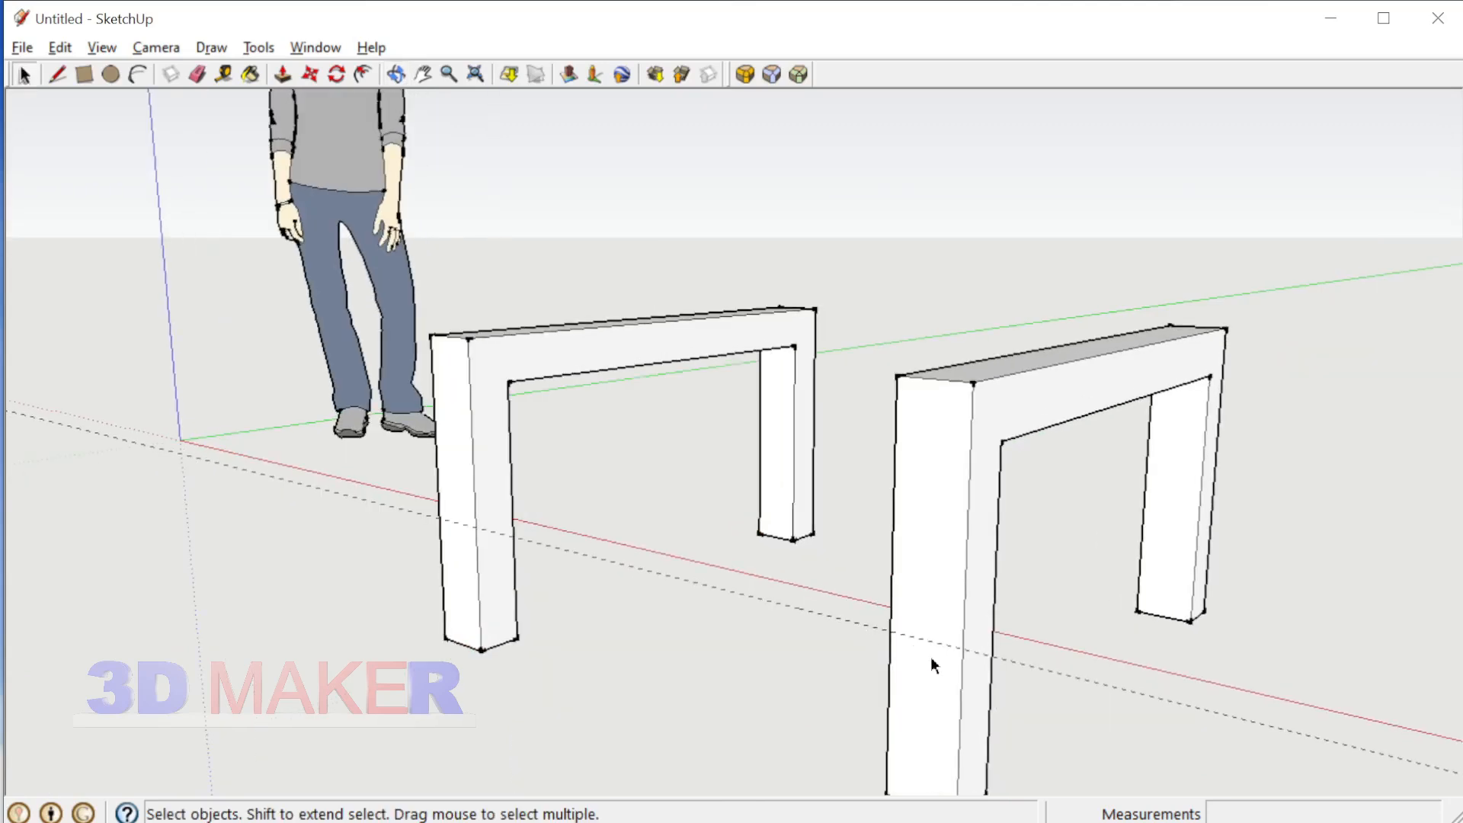
key(t)
click(941, 644)
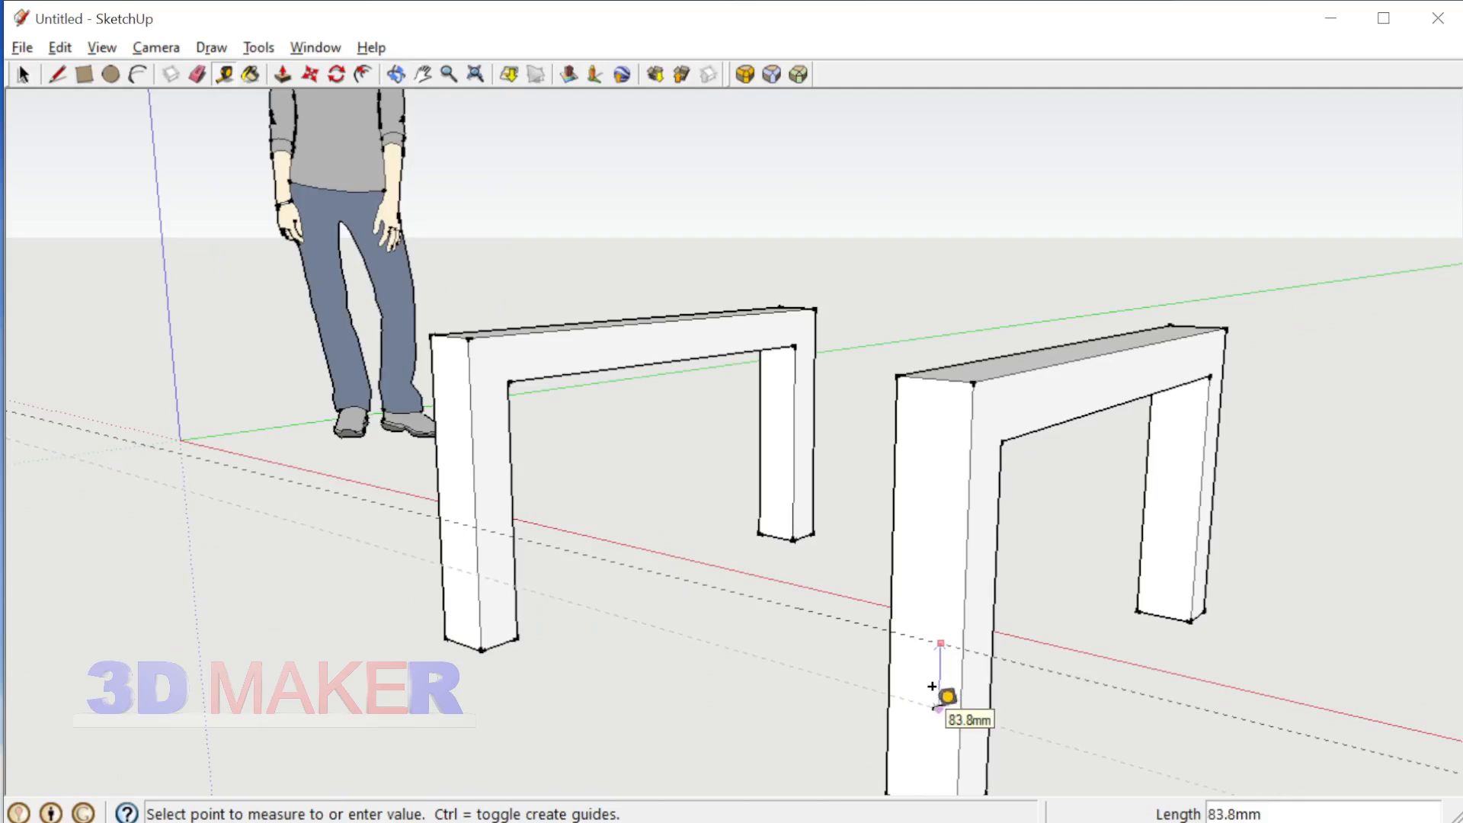
key(space)
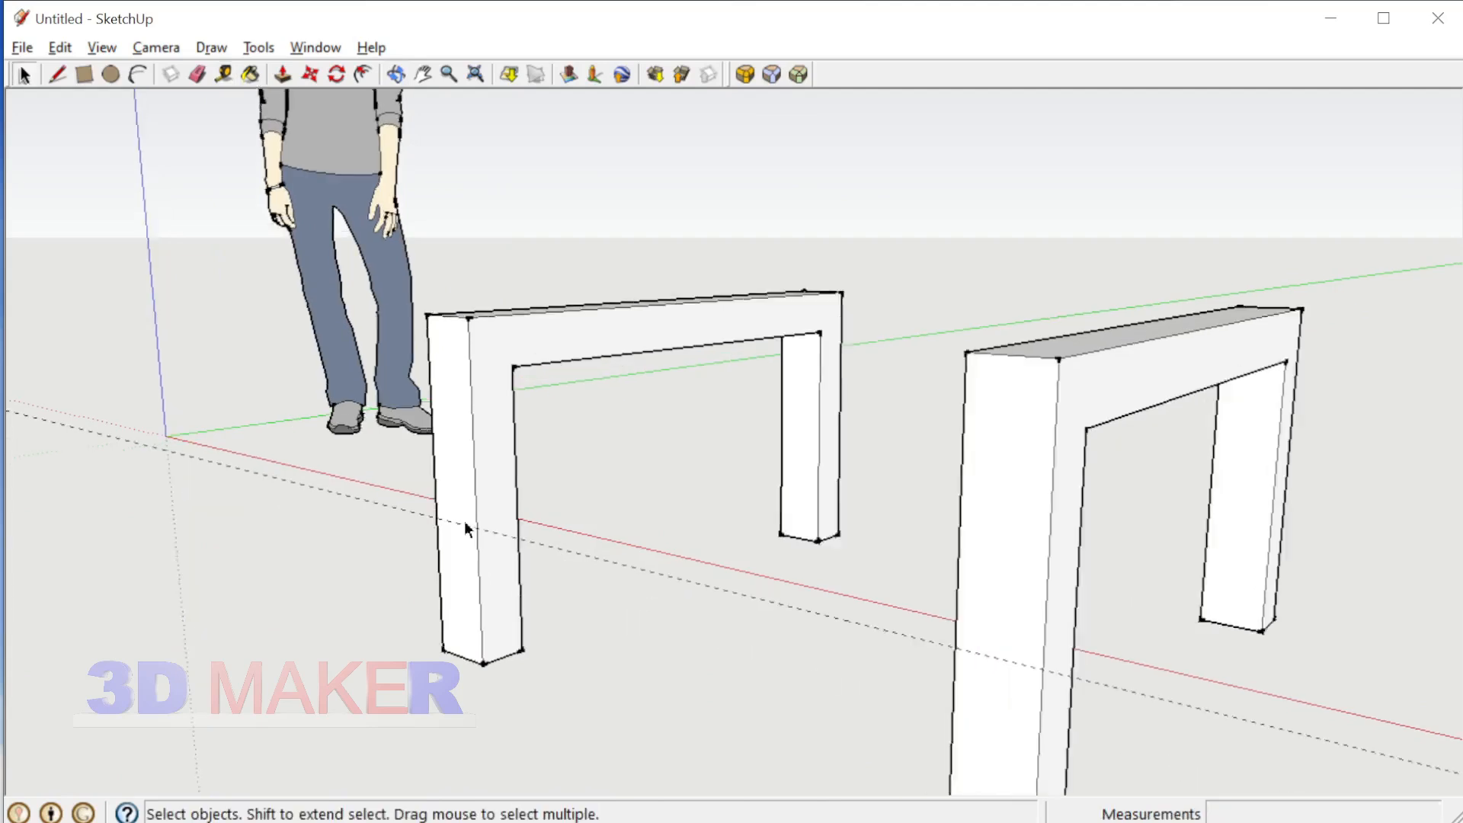
Step: Place a guide 220 mm above the bottom edge of the side frame's front leg, level with the existing guide
scroll(465, 519, up, 5)
key(t)
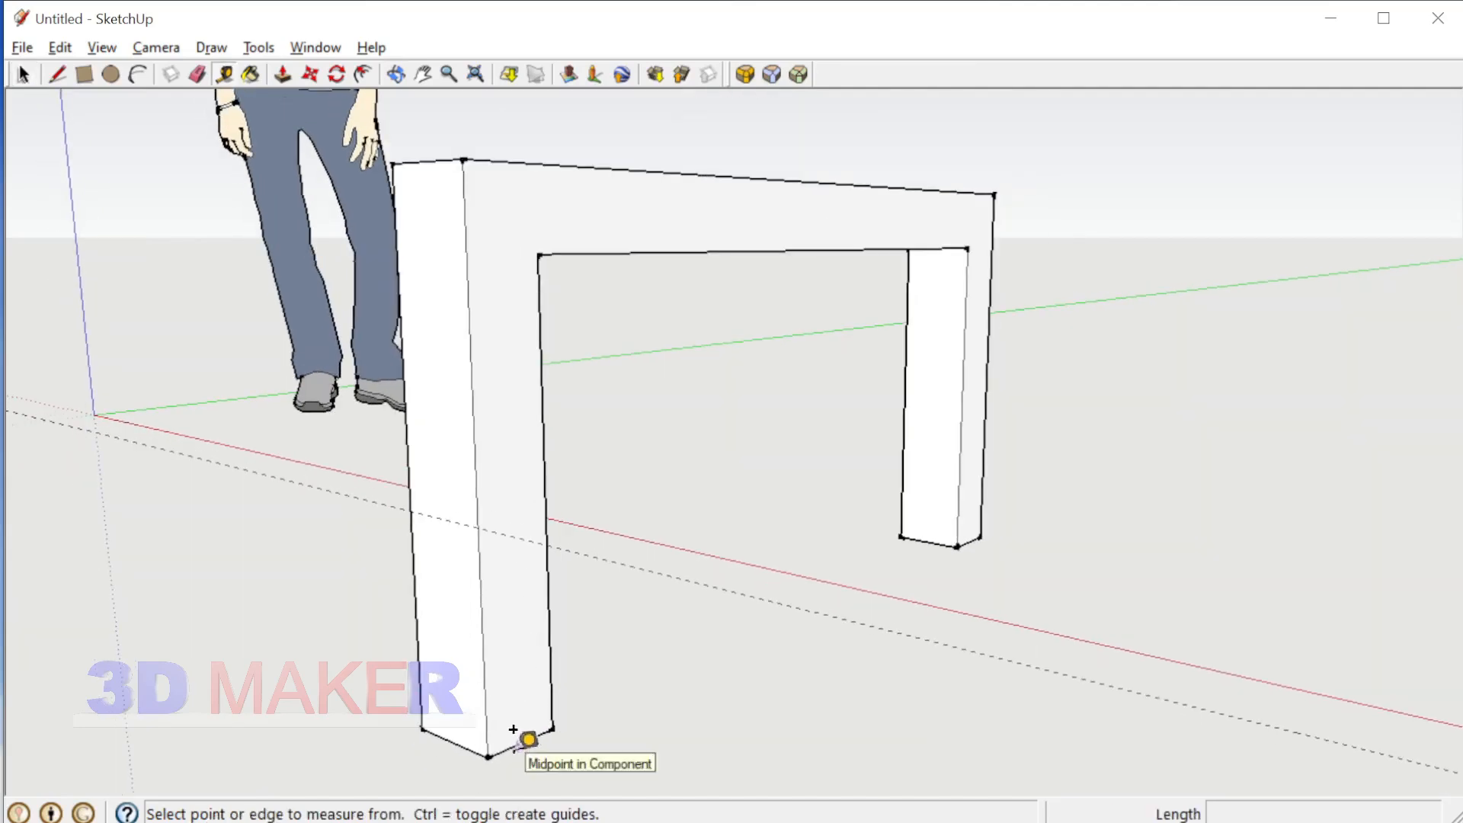
click(521, 743)
click(478, 528)
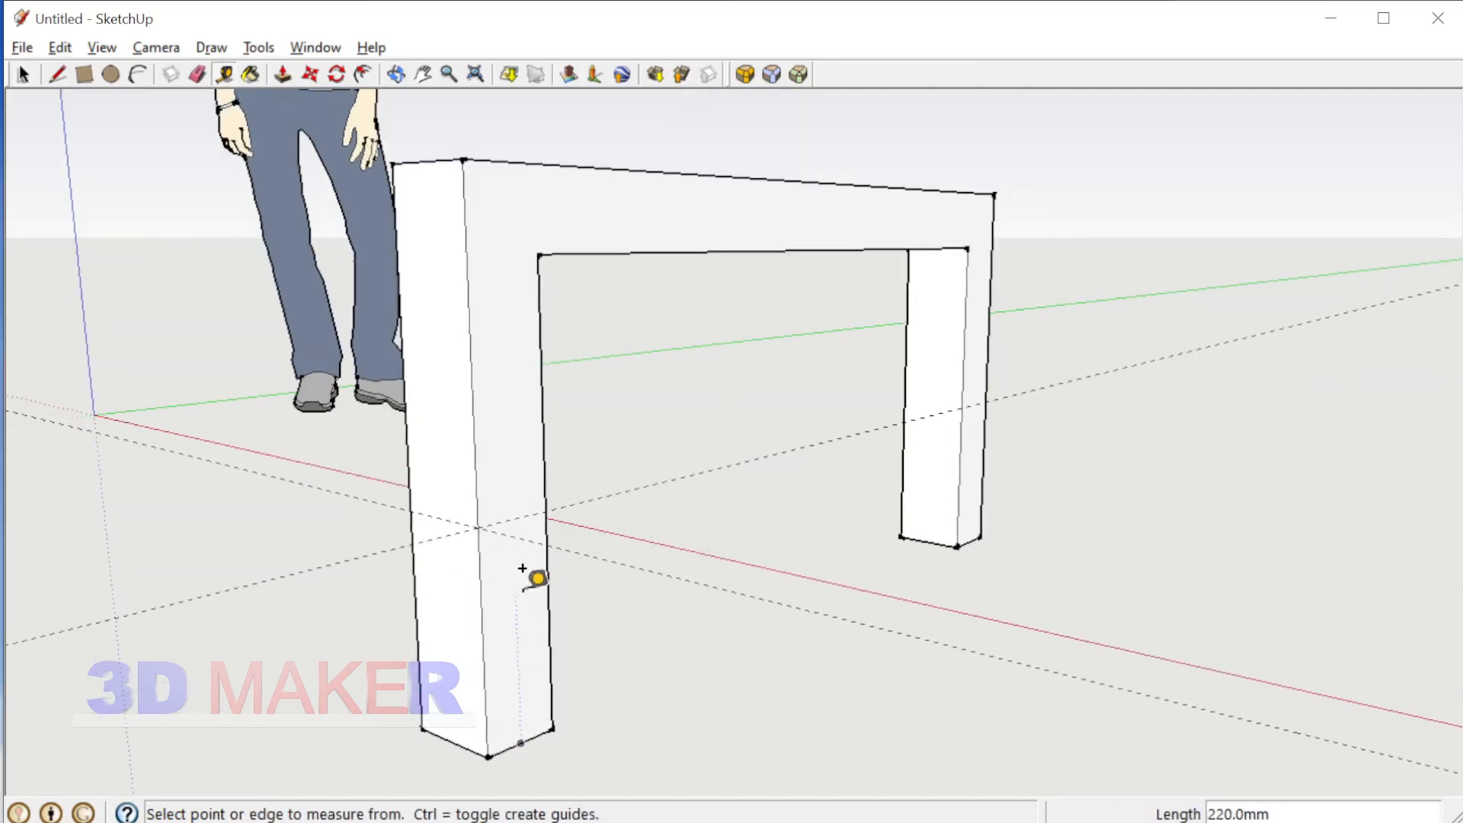
Step: Inside the side frame component, draw a 40 × 80 mm rectangle on the front leg's inner face, from the guide down along the rear edge
key(space)
double_click(520, 594)
scroll(538, 541, up, 4)
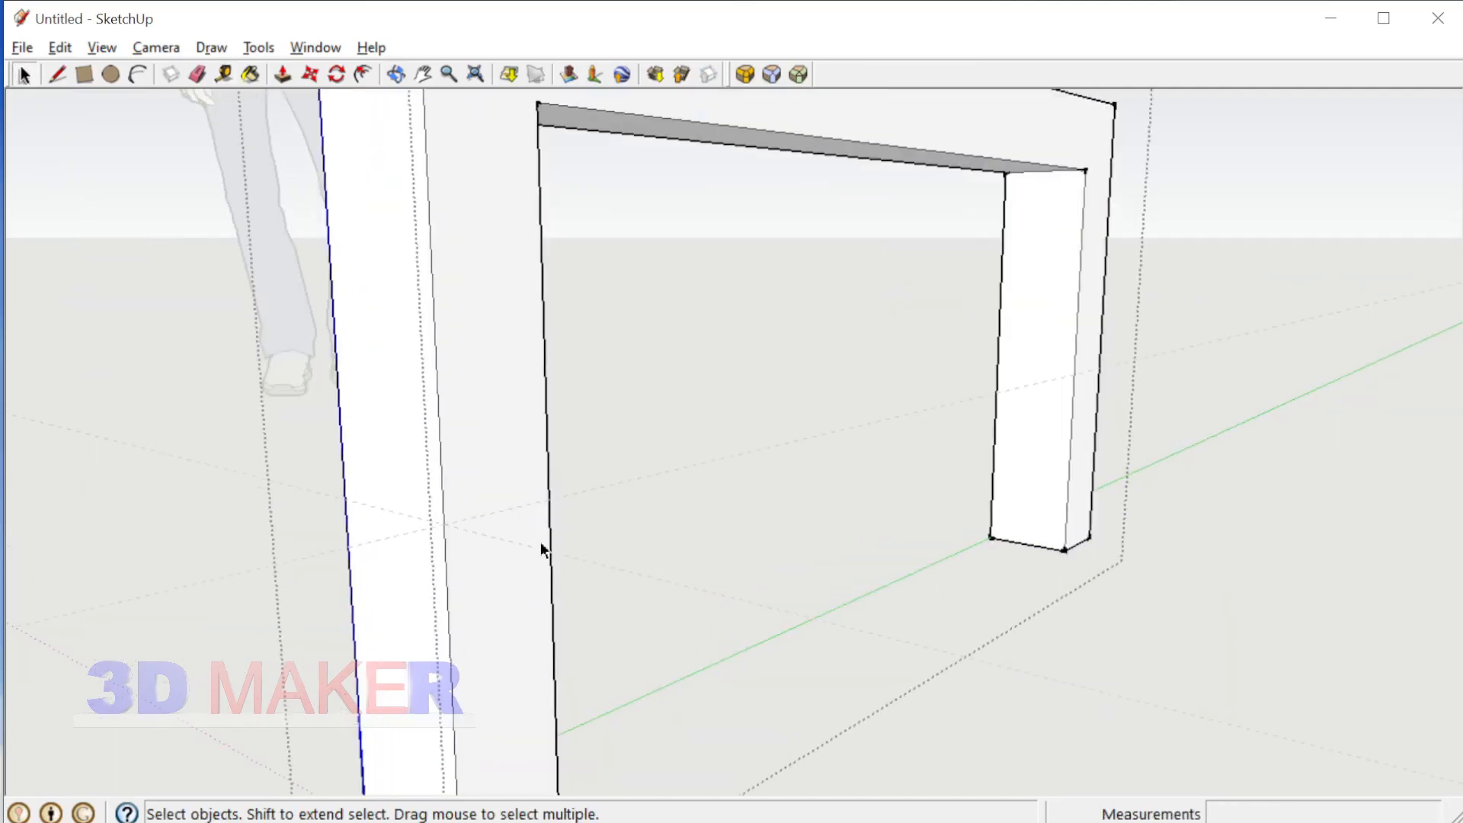
key(l)
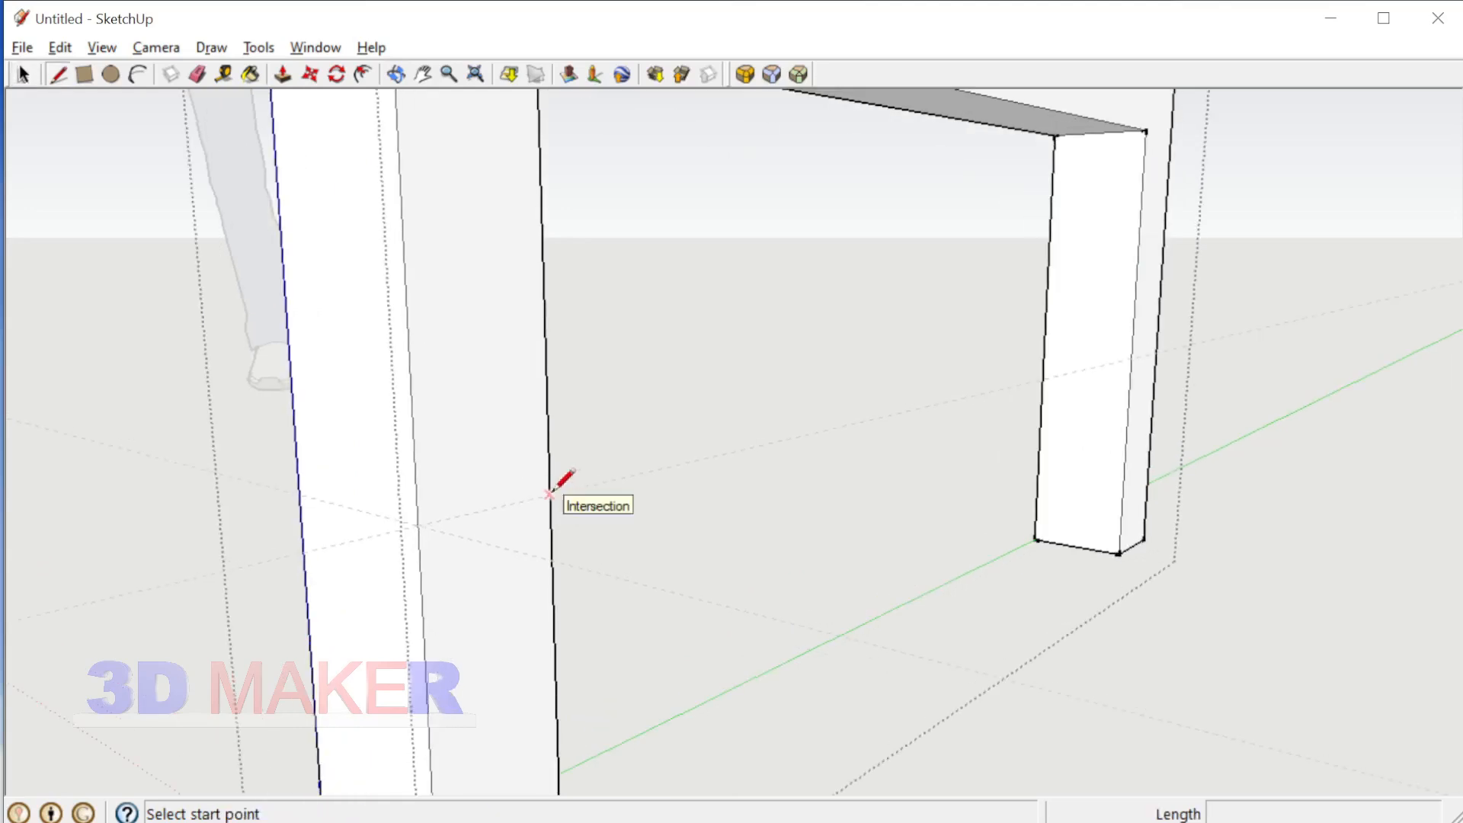
click(550, 494)
scroll(503, 503, down, 4)
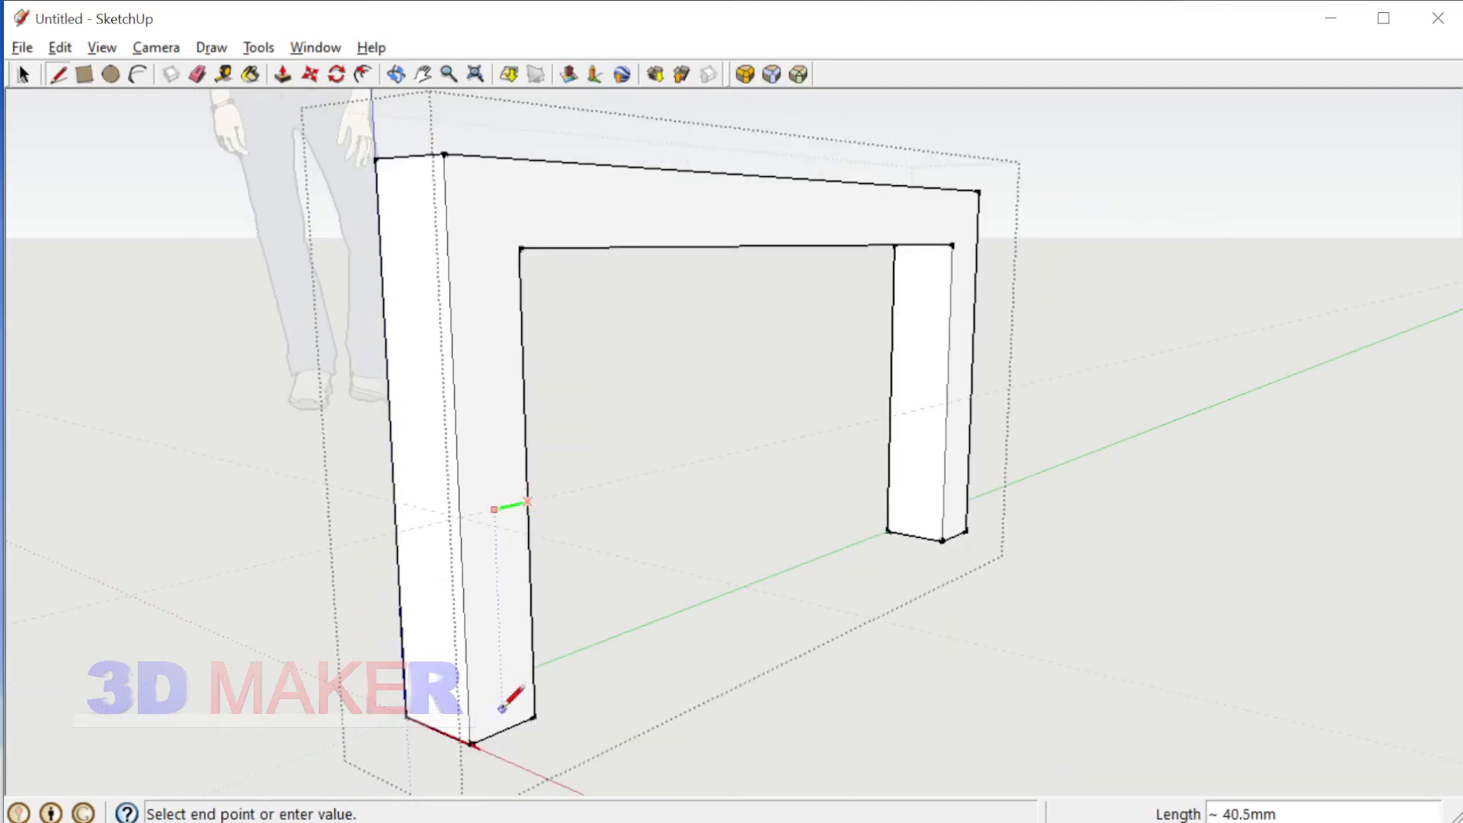
scroll(495, 579, up, 2)
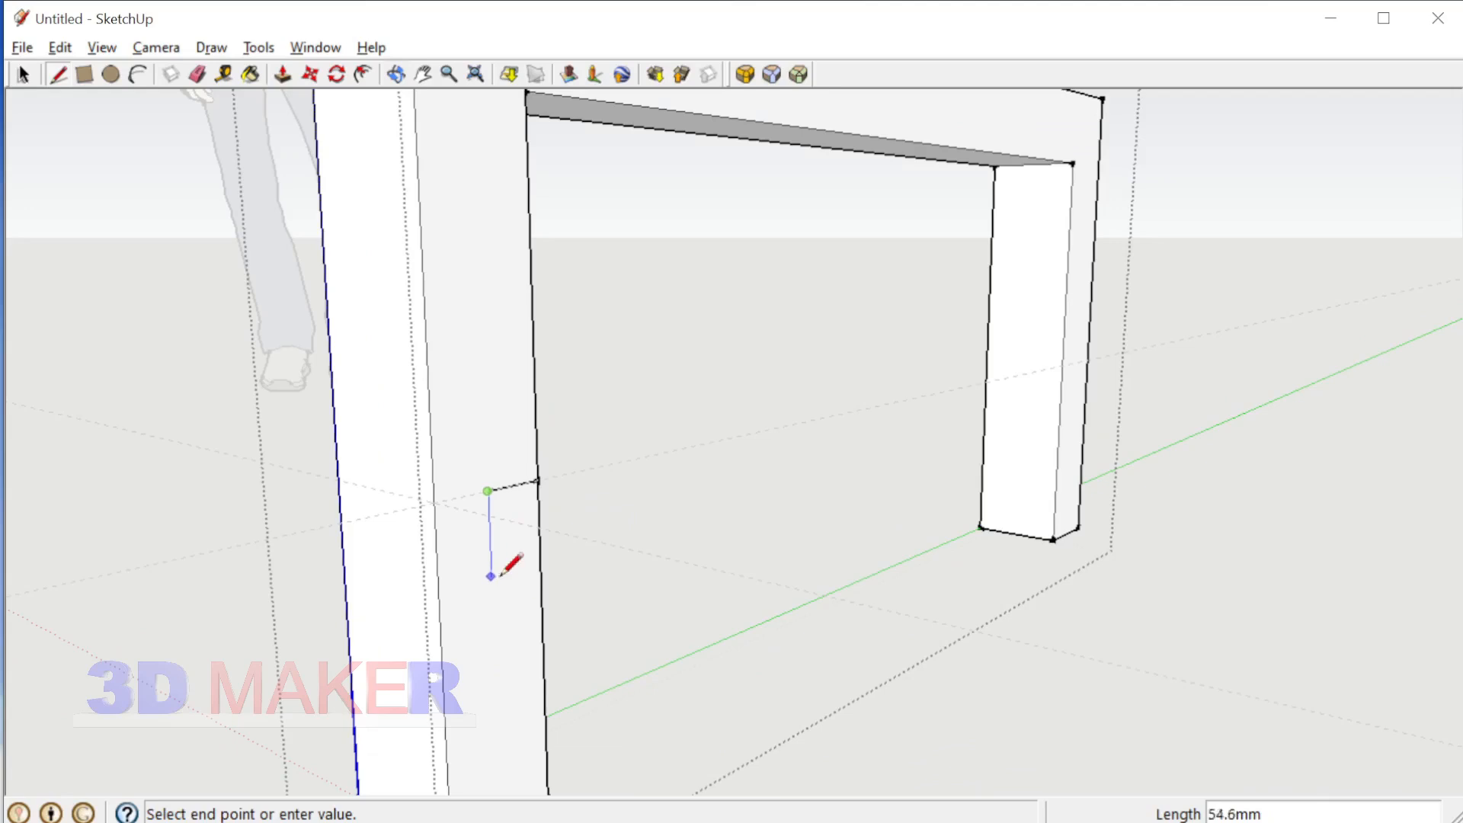
text(80)
key(Return)
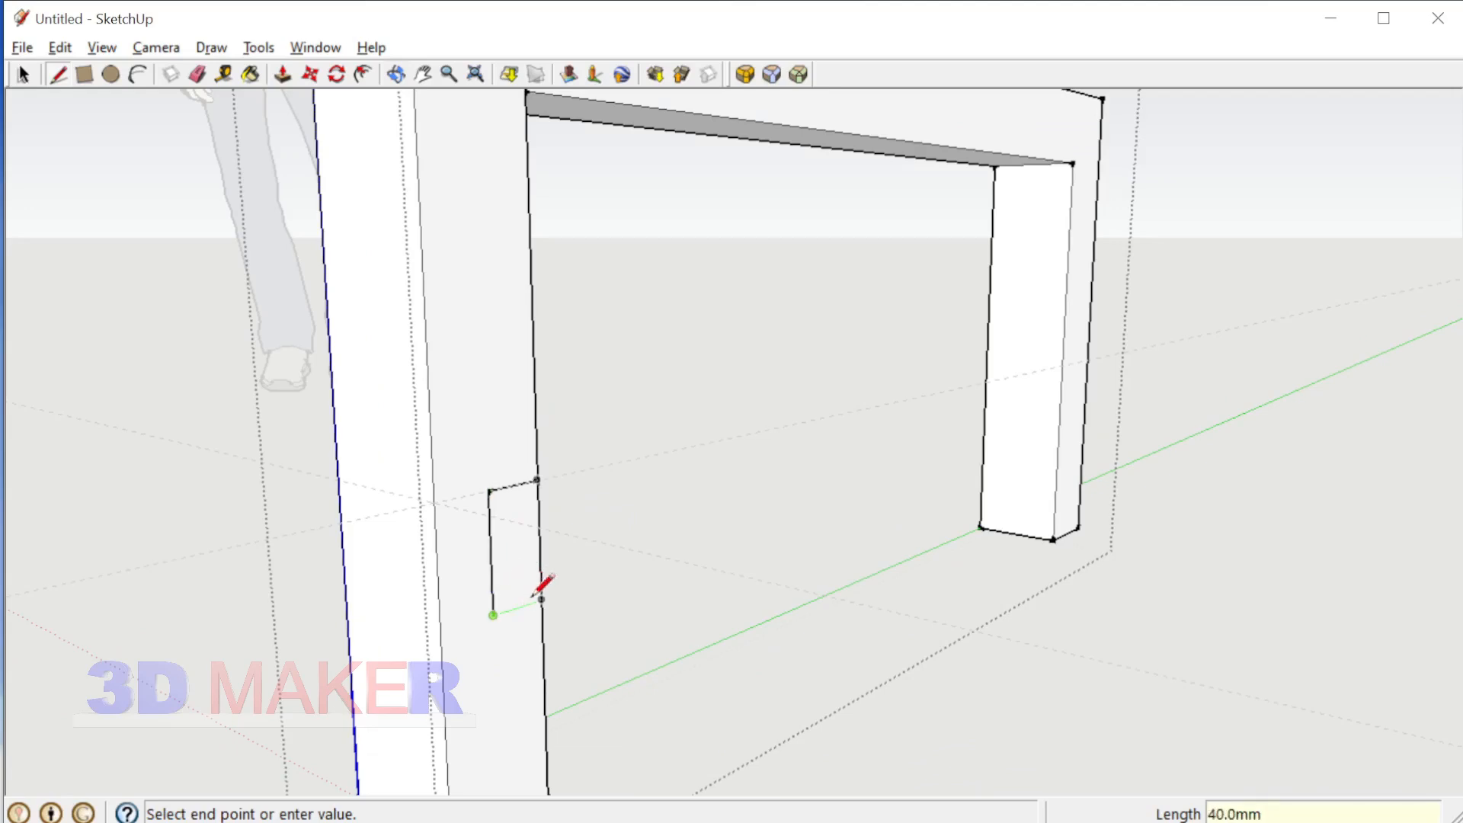
click(533, 597)
key(space)
scroll(527, 573, down, 3)
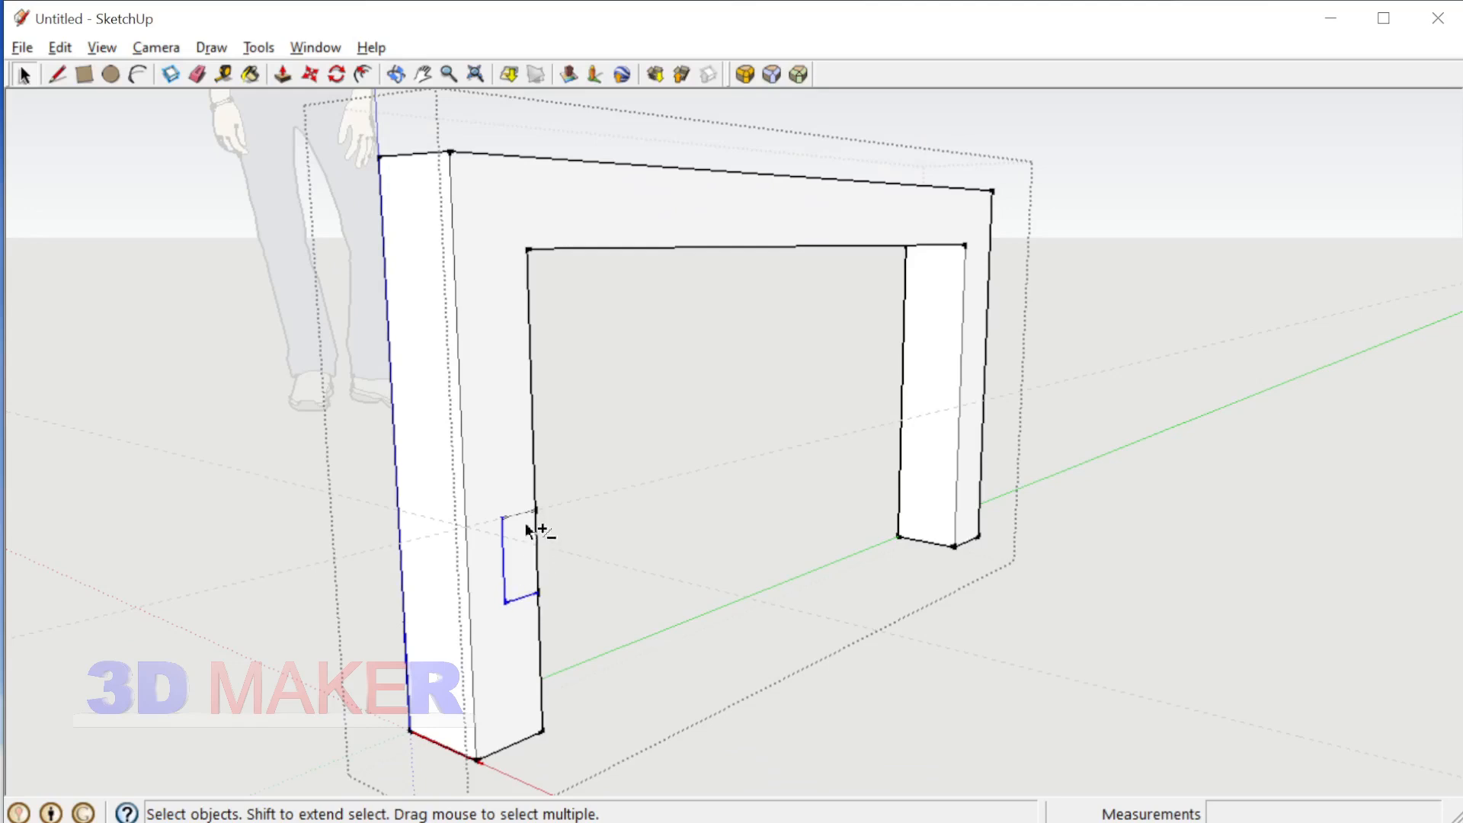
Step: Rotate a copy of the rectangle's edges 180° about the midpoint of the top rail's lower edge onto the rear leg
key(q)
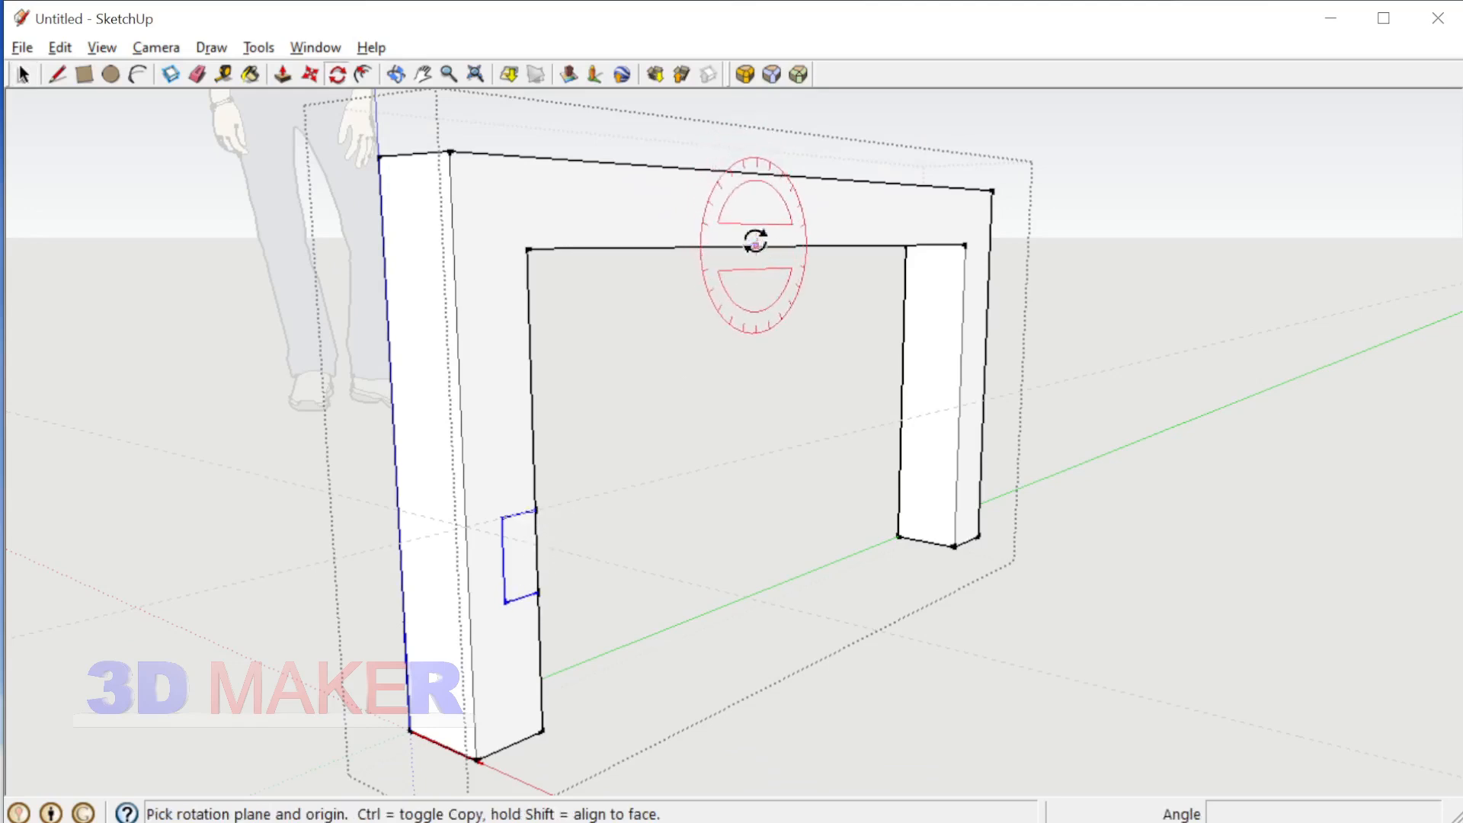
click(797, 245)
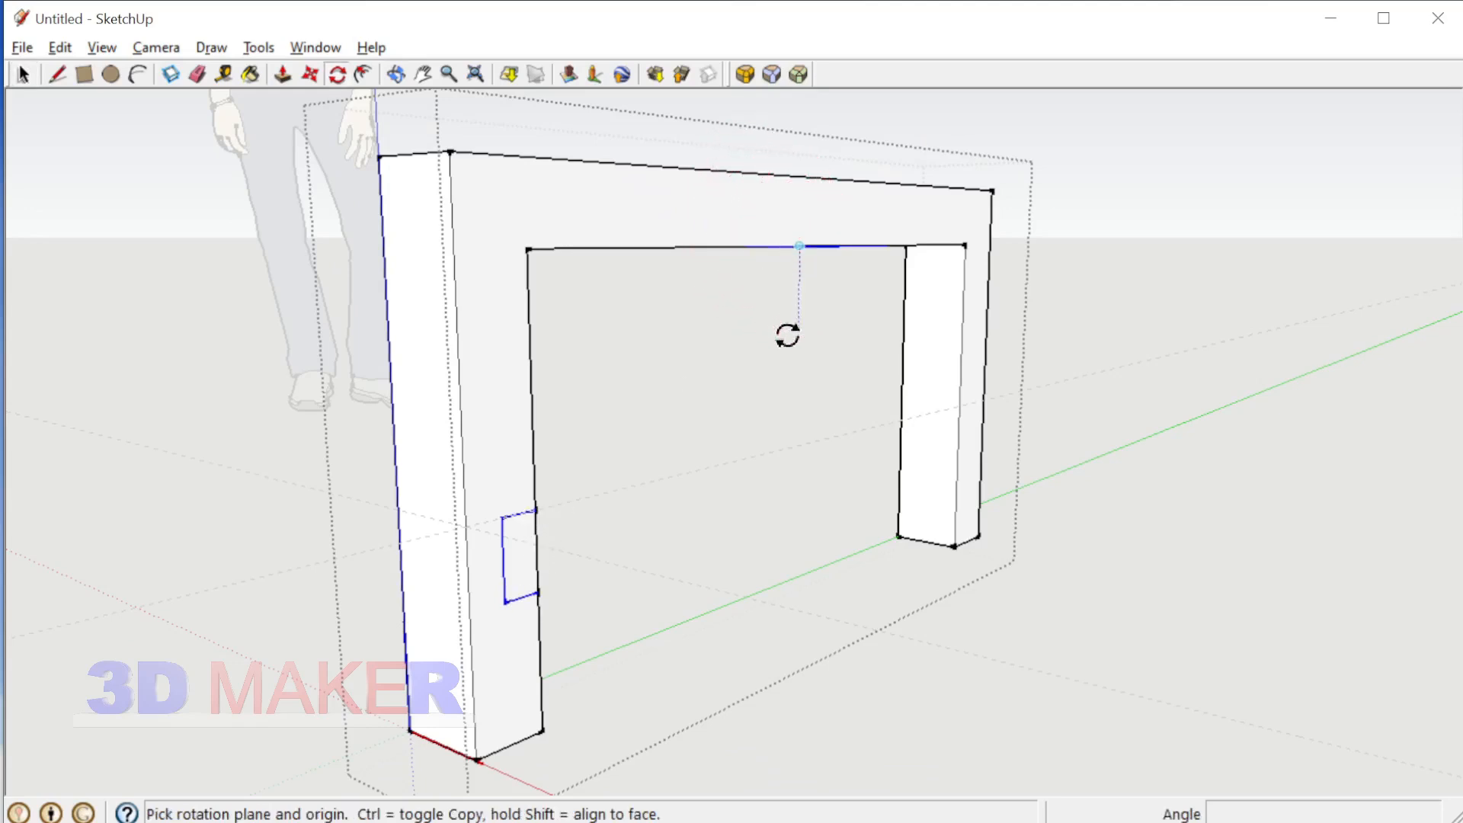
click(761, 244)
key(ctrl)
click(856, 242)
key(space)
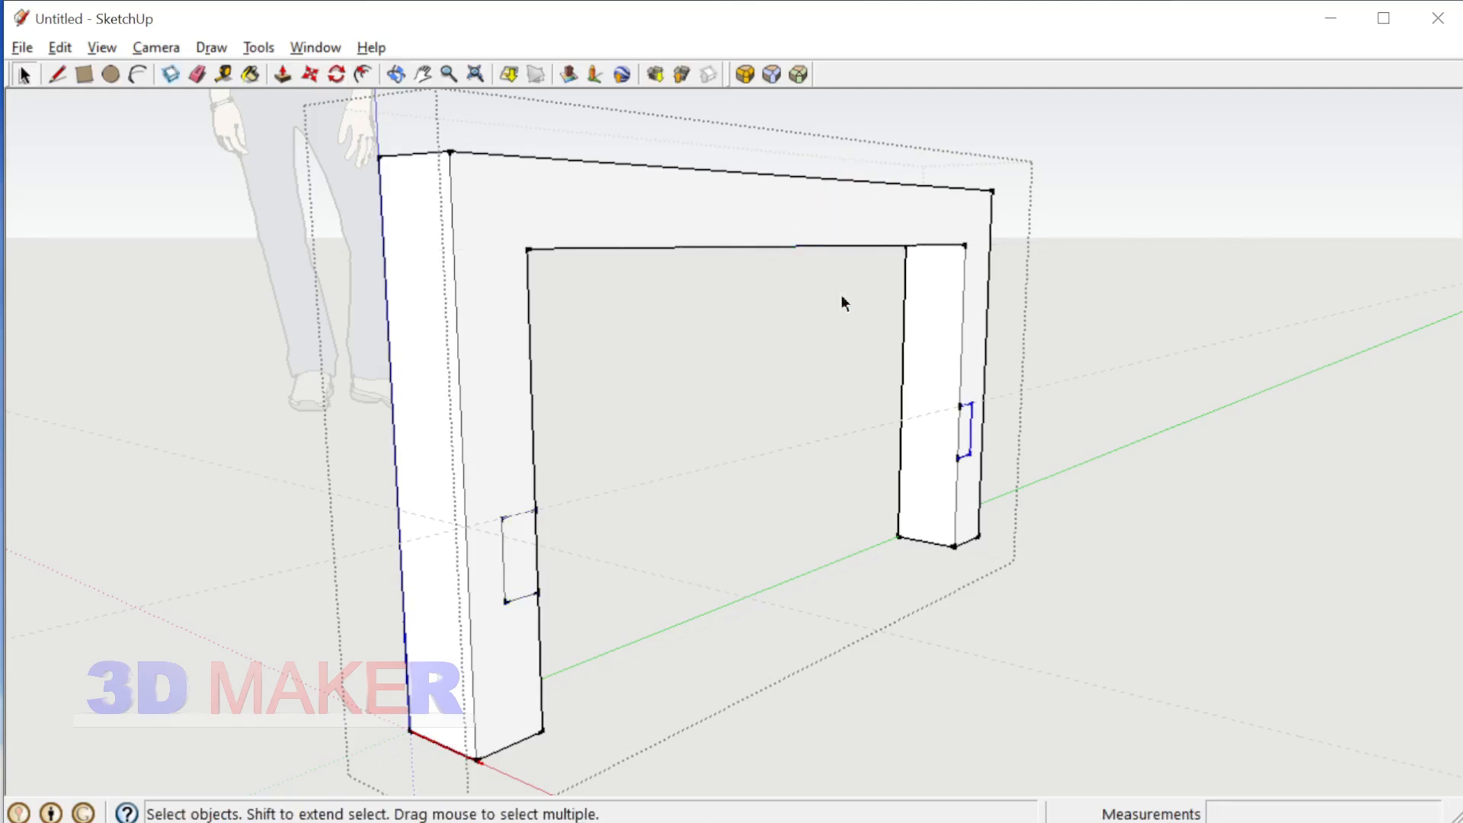
Step: Extrude the front leg's rectangle about 398 mm into a seat rail and pull the rear leg's rectangle out to match its end
key(p)
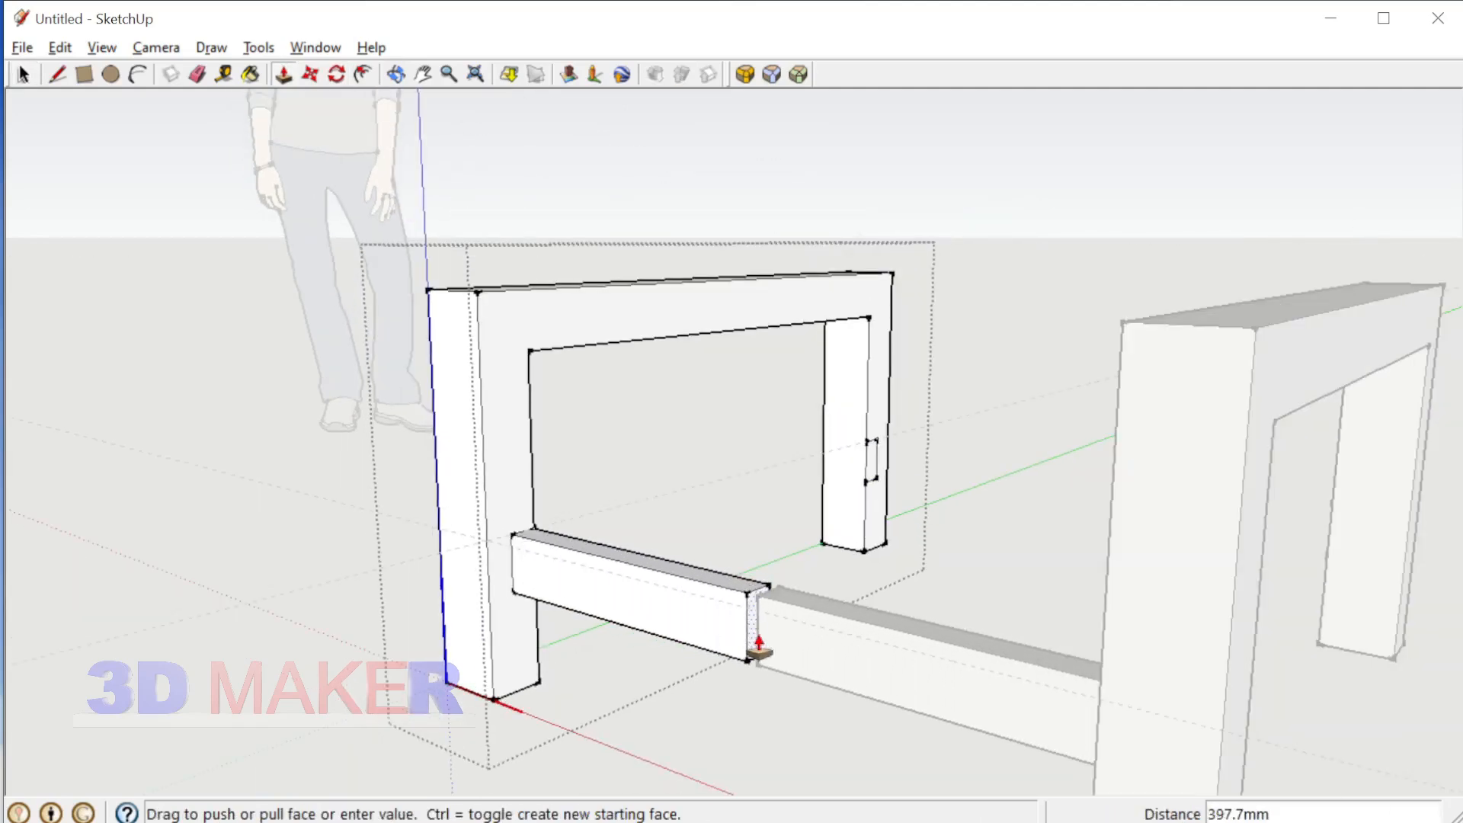
click(758, 643)
click(869, 473)
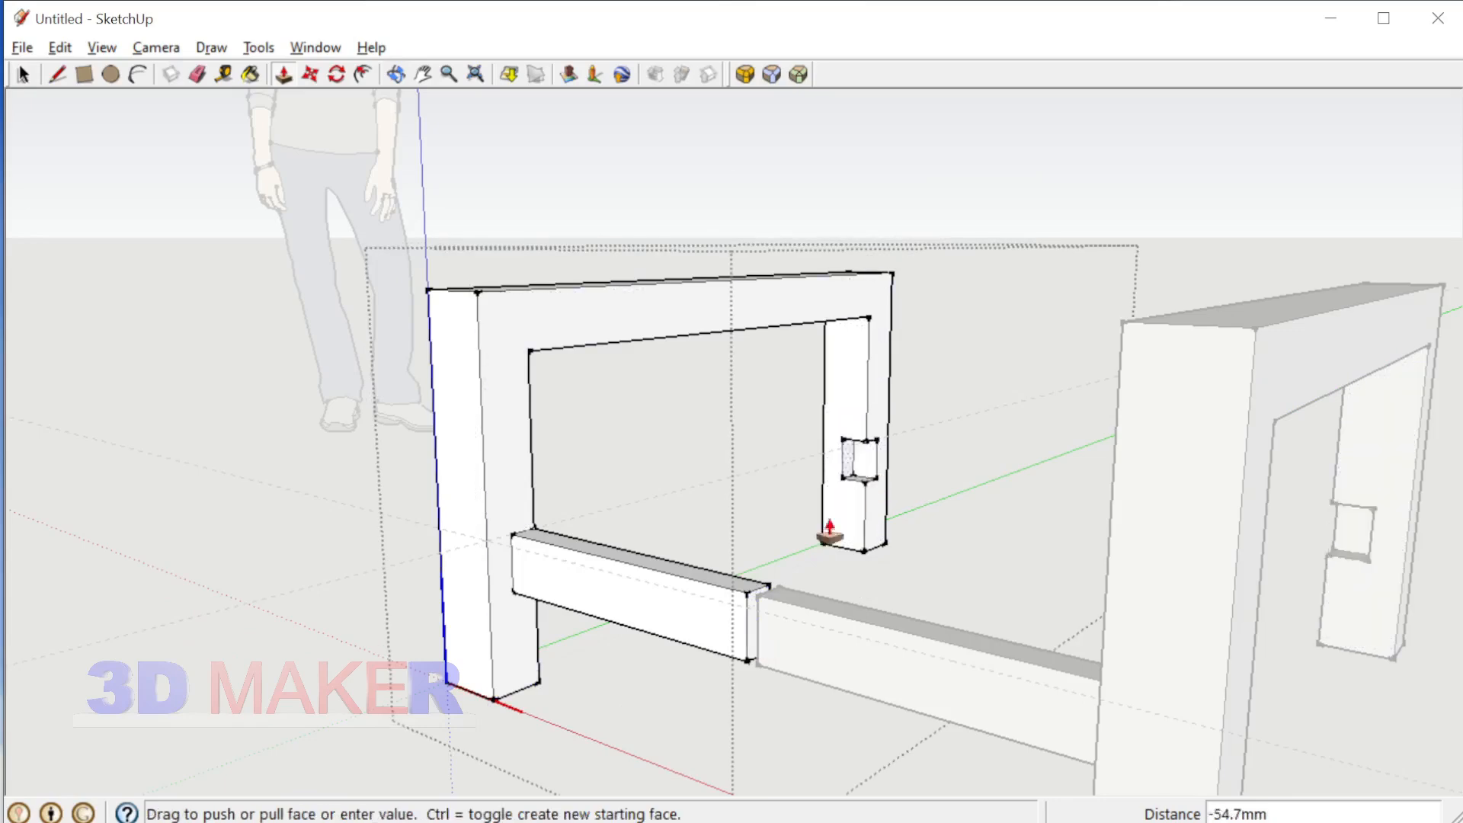
click(746, 607)
Step: Push/pull the rear seat rail's end face to align with the end of the front seat rail
scroll(1067, 495, up, 4)
middle_drag(1075, 500, 1061, 460)
scroll(1059, 456, down, 3)
scroll(679, 676, up, 3)
scroll(999, 595, up, 2)
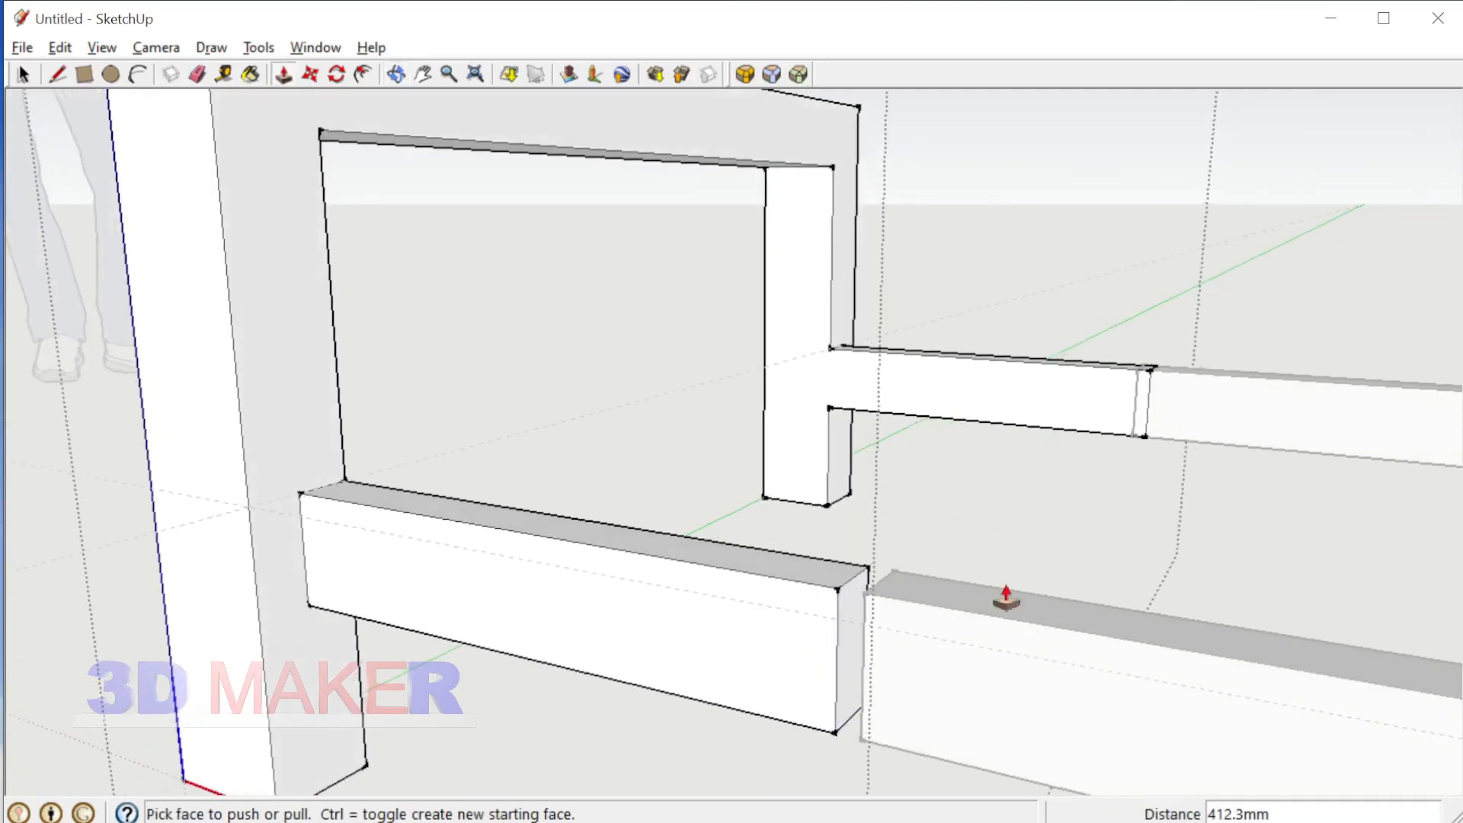
scroll(1041, 507, up, 3)
click(1105, 472)
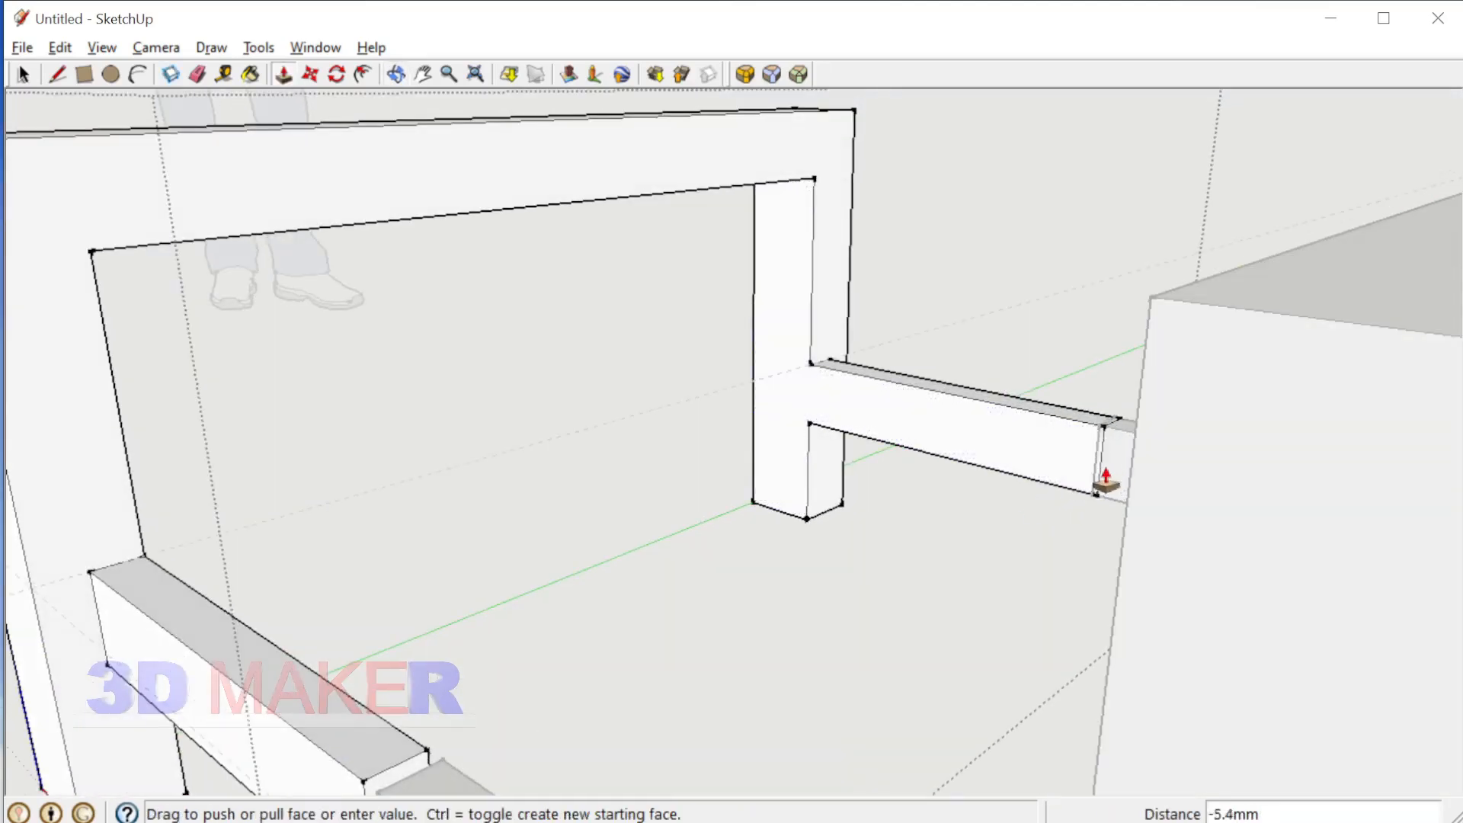
click(425, 762)
scroll(621, 465, down, 3)
middle_drag(621, 464, 500, 523)
key(space)
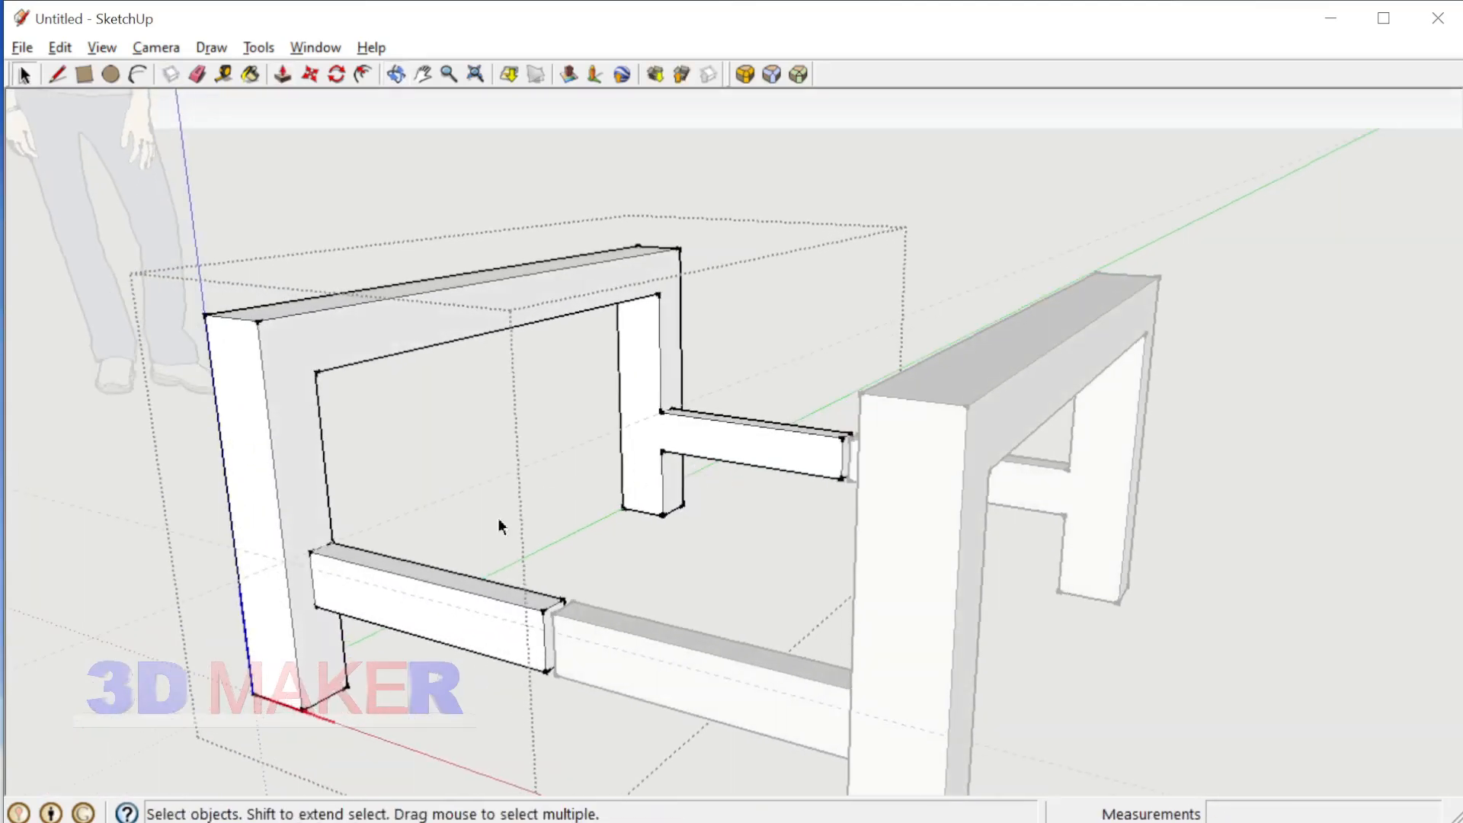
Step: Draw a 40 × 80 mm rectangle at the top rear corner of the side frame's inner face, above the rear seat rail
scroll(491, 562, up, 2)
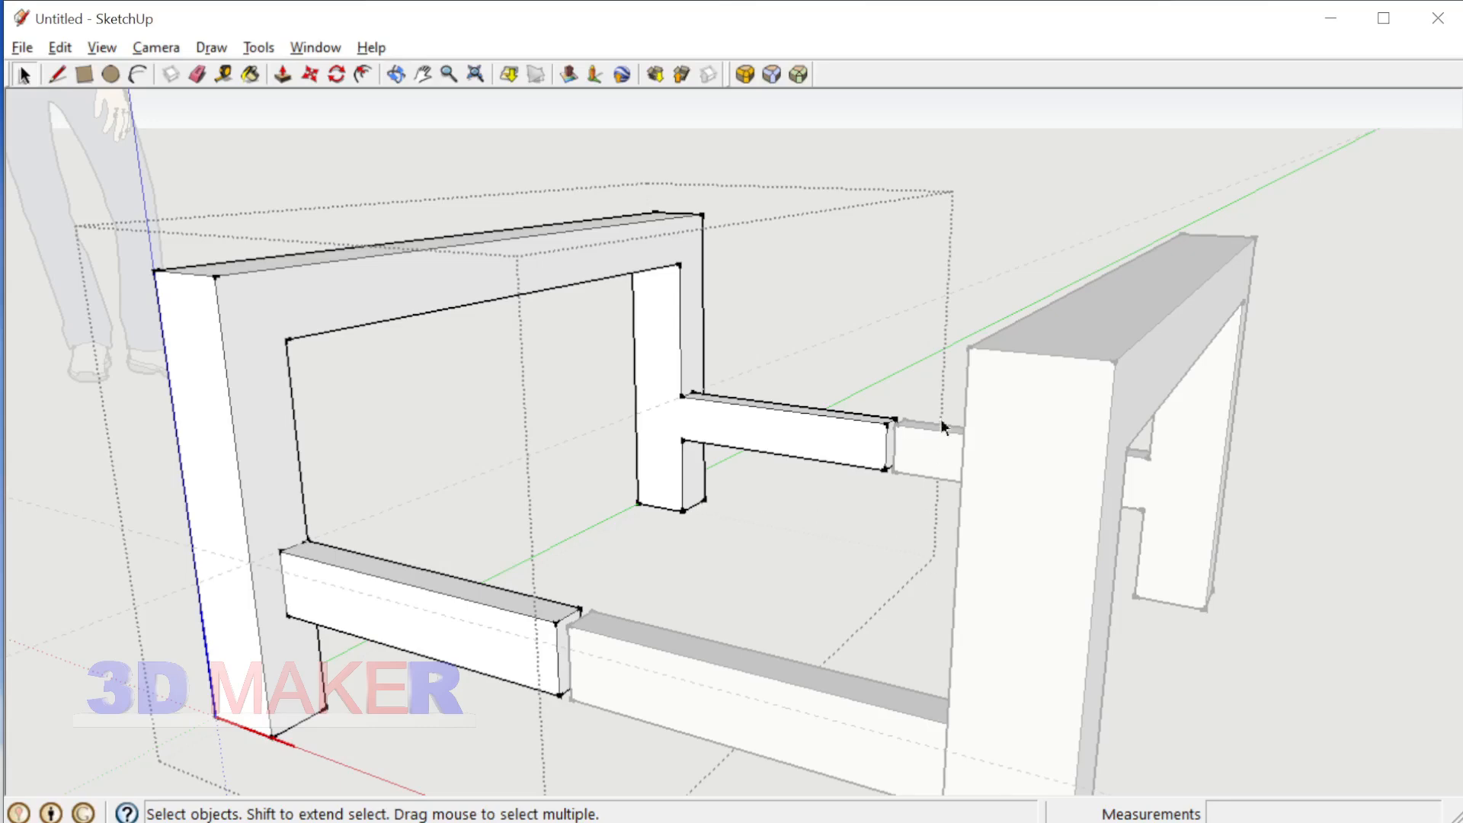
middle_drag(942, 422, 735, 465)
middle_drag(764, 364, 602, 598)
shift+middle_drag(747, 461, 594, 510)
scroll(700, 465, up, 1)
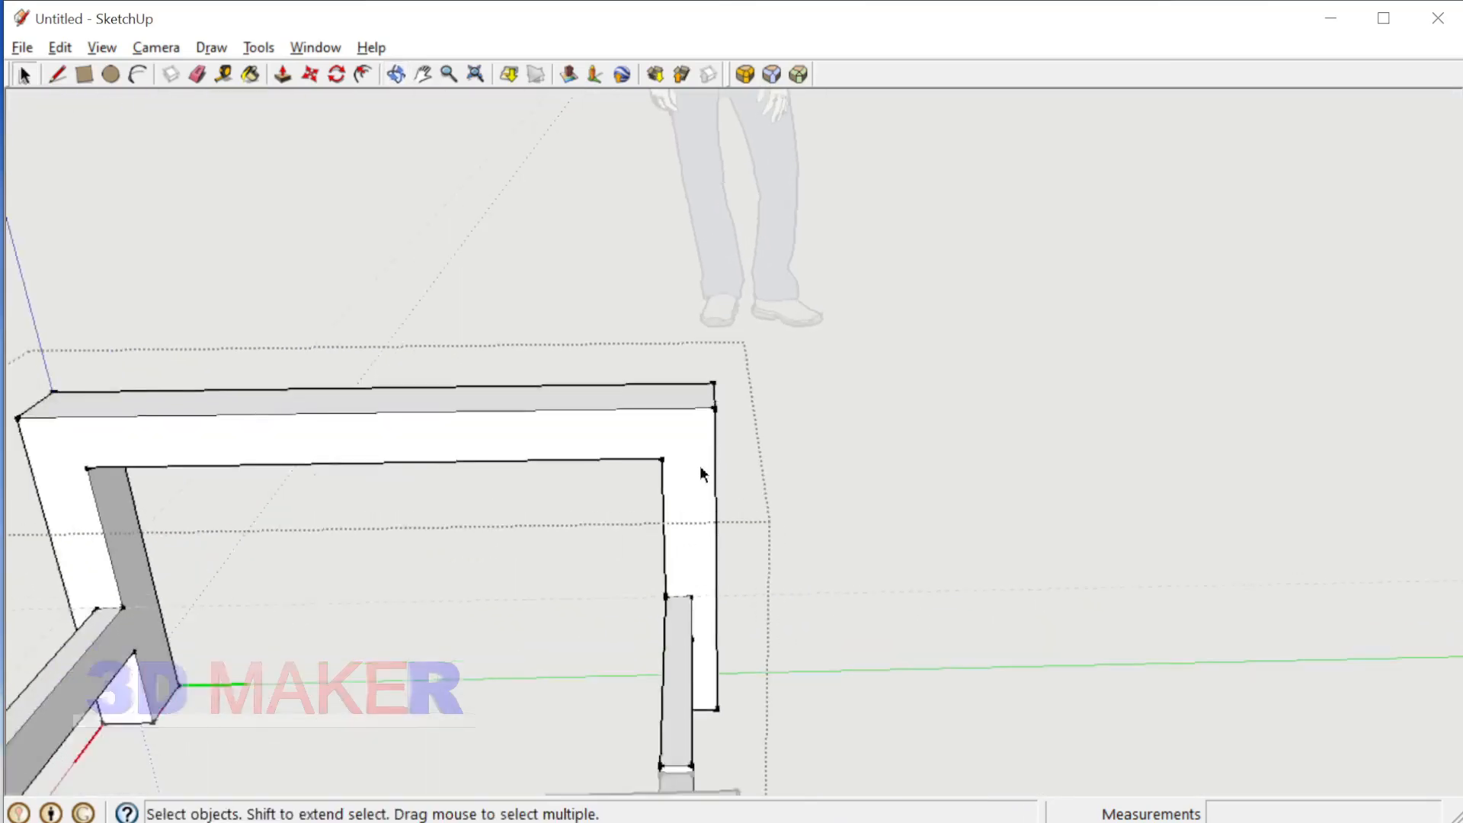
scroll(692, 427, up, 2)
middle_drag(689, 422, 649, 371)
scroll(708, 415, up, 2)
middle_drag(708, 415, 676, 388)
scroll(699, 388, up, 1)
key(l)
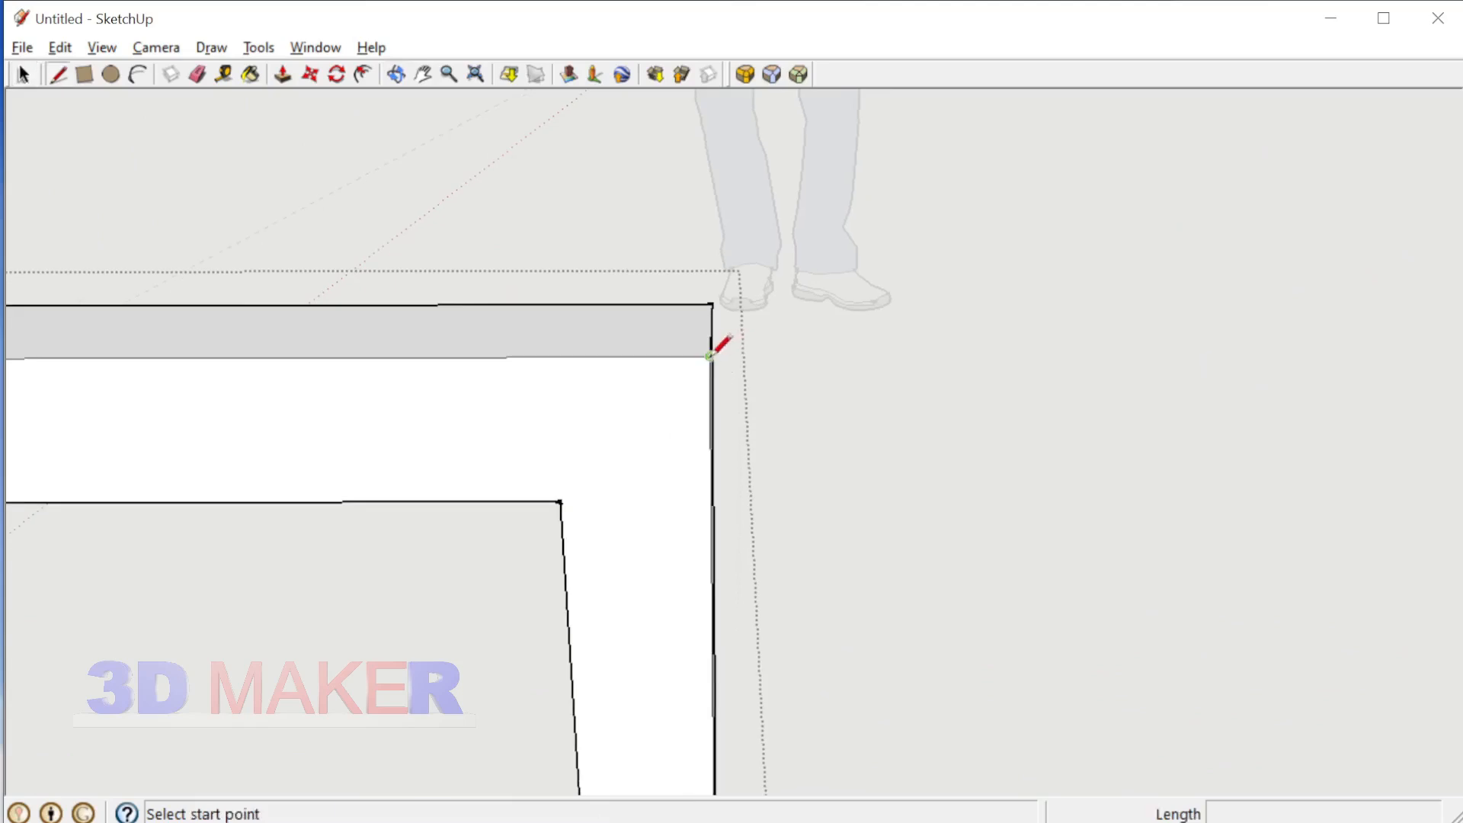
click(709, 356)
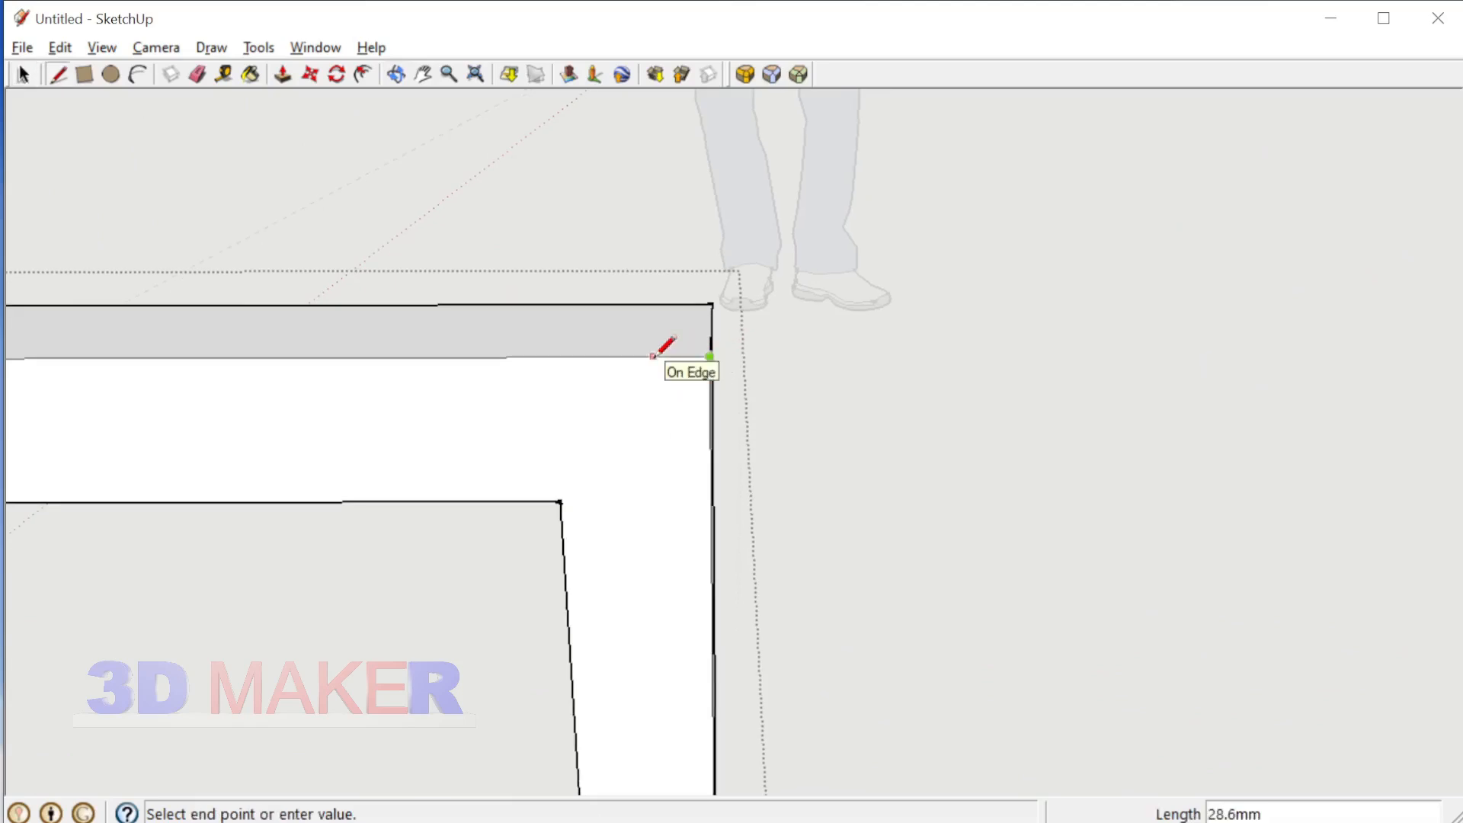
scroll(653, 356, down, 3)
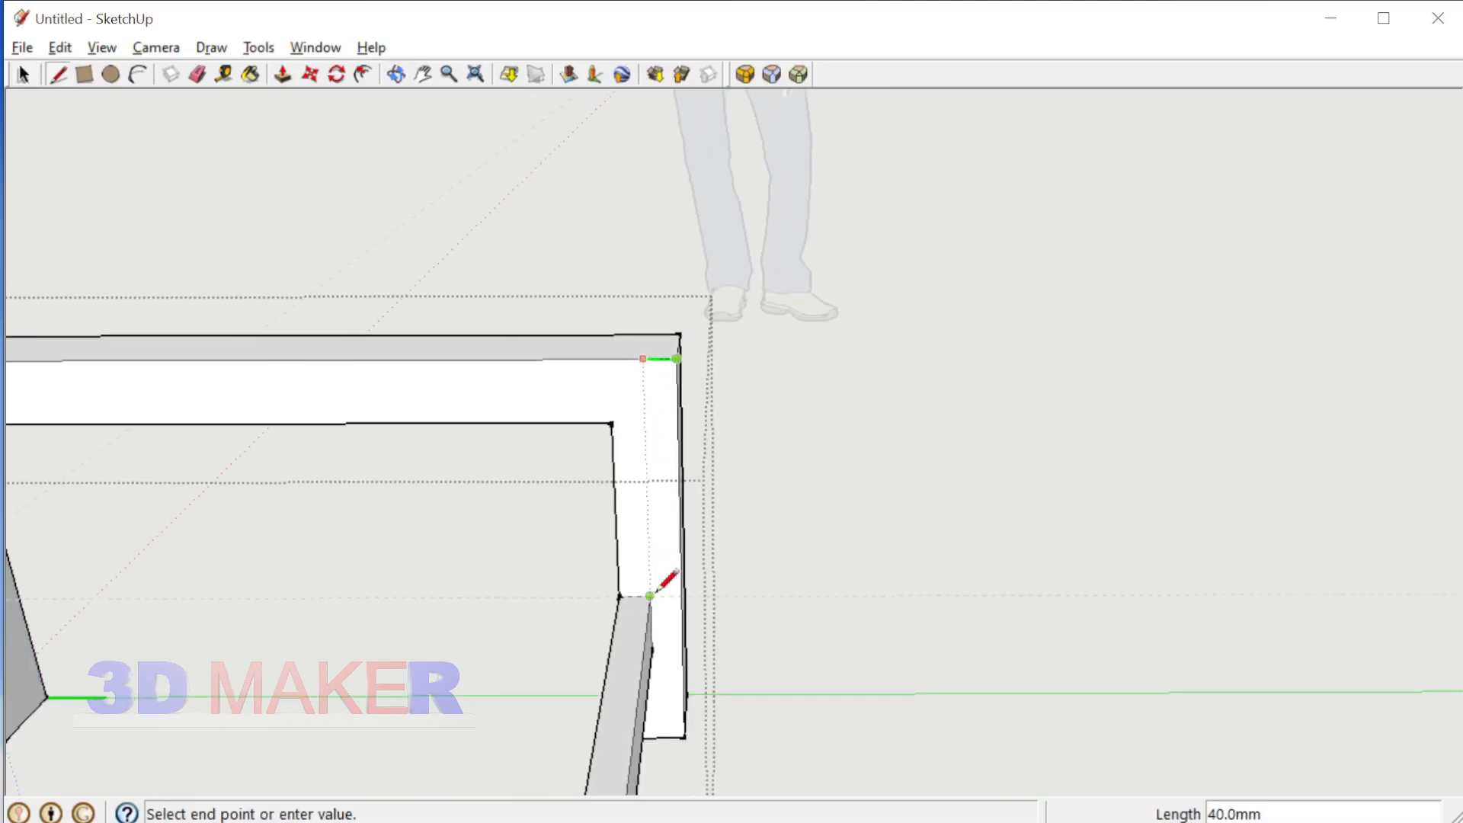
click(650, 596)
scroll(667, 392, up, 1)
click(635, 343)
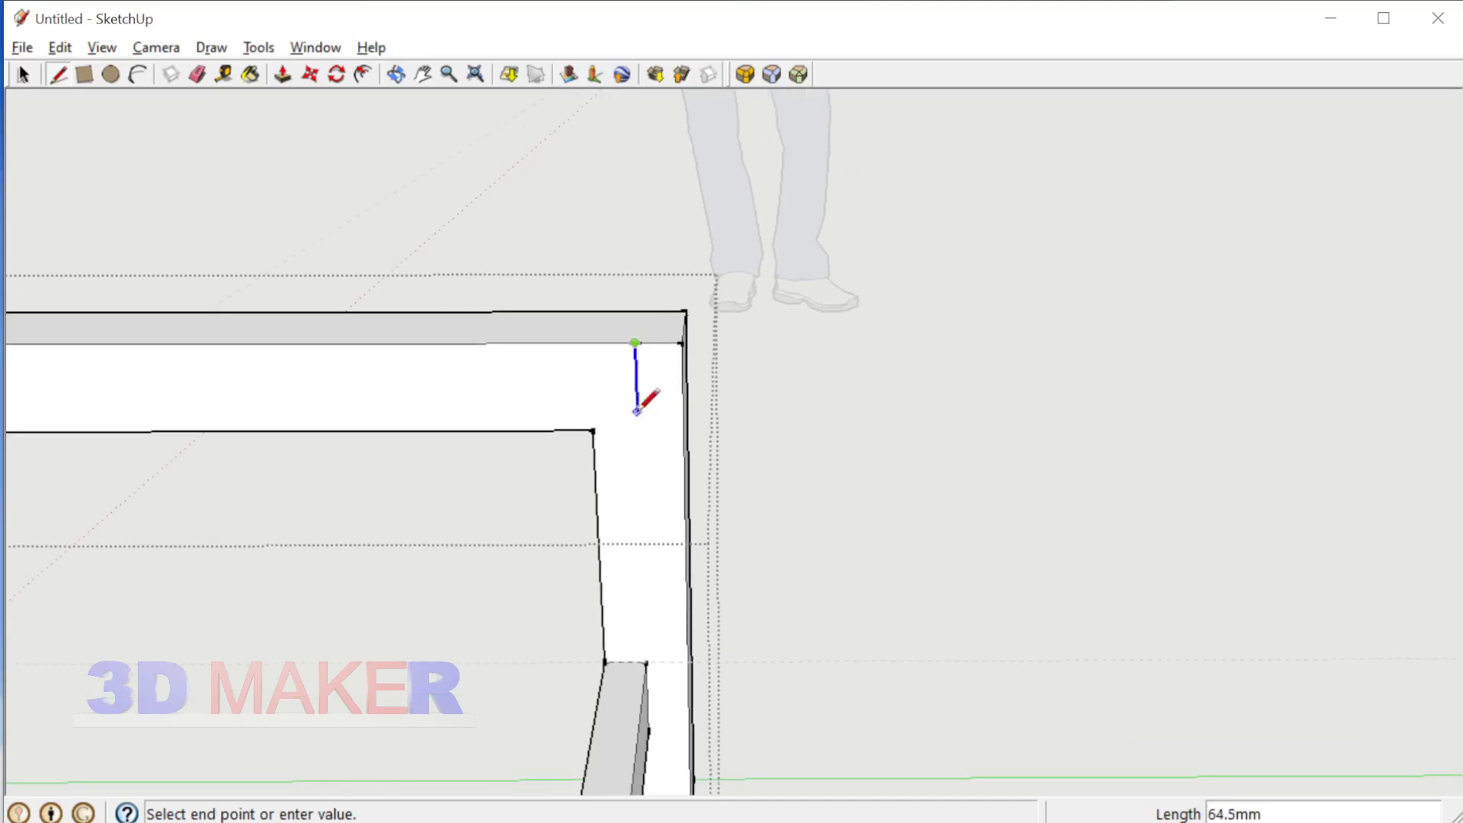
click(593, 425)
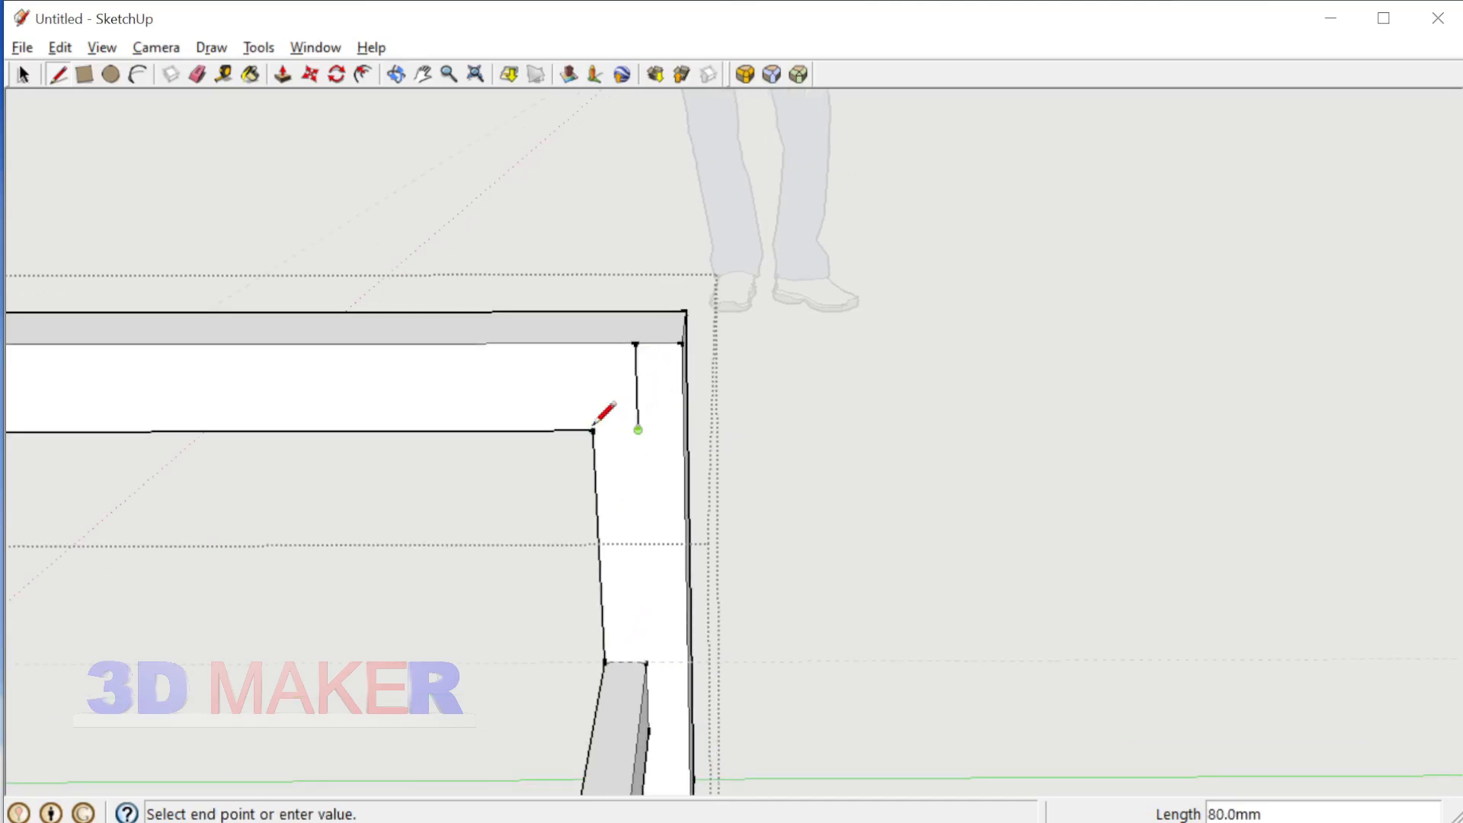
click(683, 431)
key(space)
Step: Extrude the upper corner rectangle to the end of the rear seat rail below it, and leave the component
middle_drag(666, 415, 568, 428)
scroll(568, 428, down, 4)
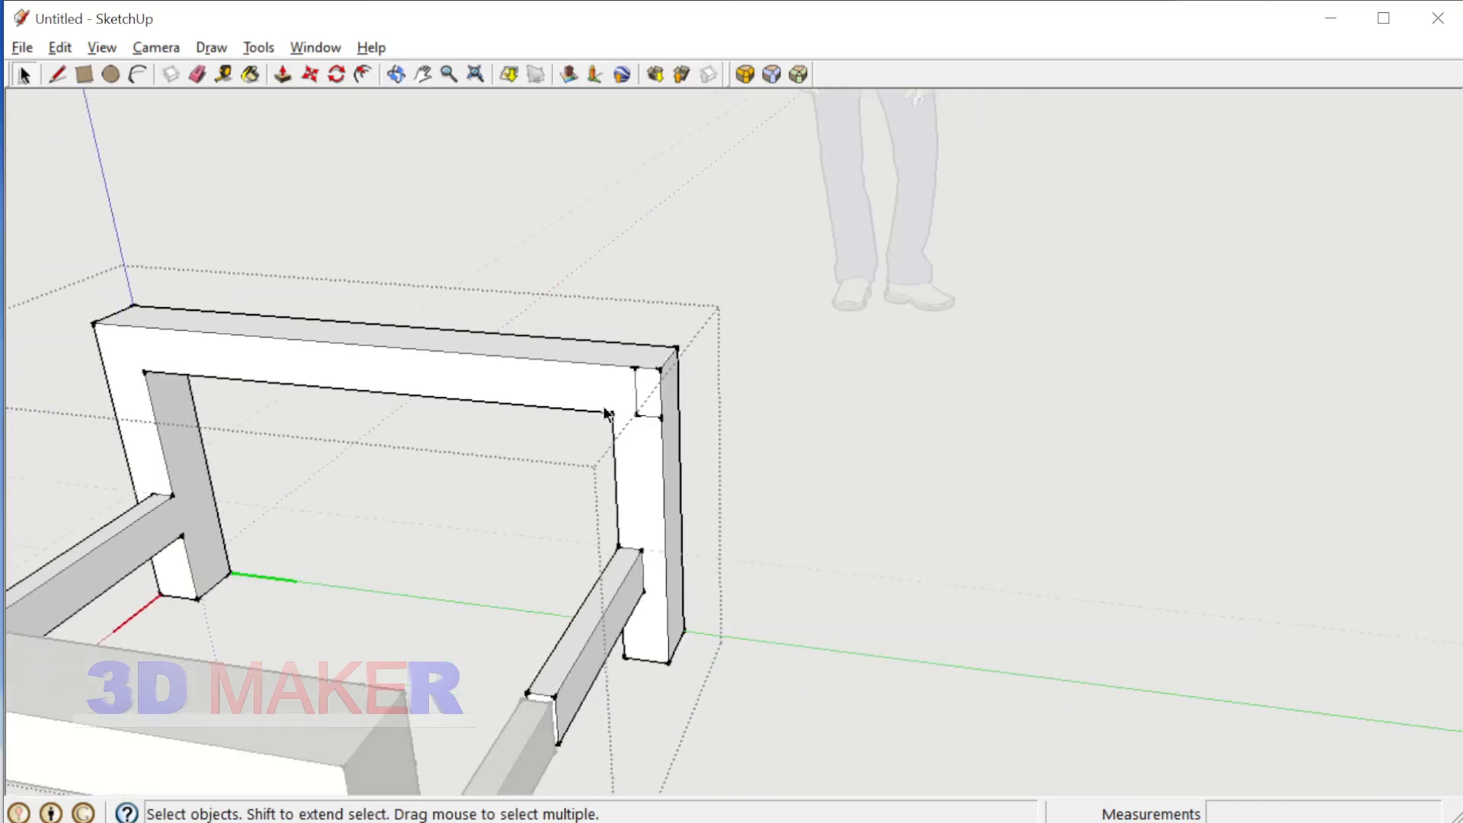
scroll(635, 418, up, 2)
key(p)
drag(647, 415, 552, 686)
key(space)
scroll(625, 439, down, 4)
middle_drag(627, 445, 836, 392)
click(837, 395)
scroll(770, 415, down, 3)
middle_drag(734, 474, 648, 469)
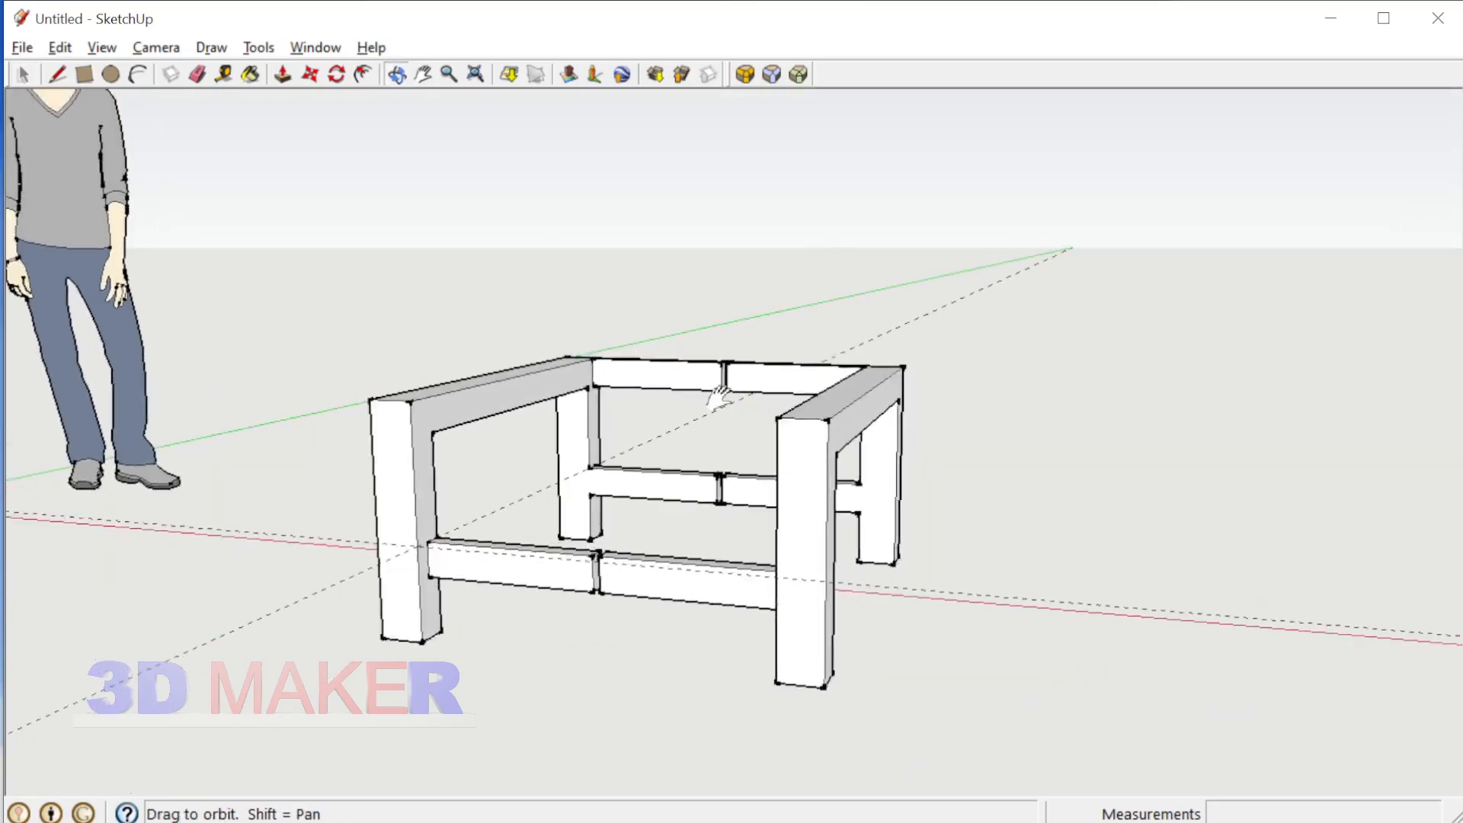
Step: Display hidden geometry, select the overall block group around the chair frame and unhide it
scroll(567, 465, up, 4)
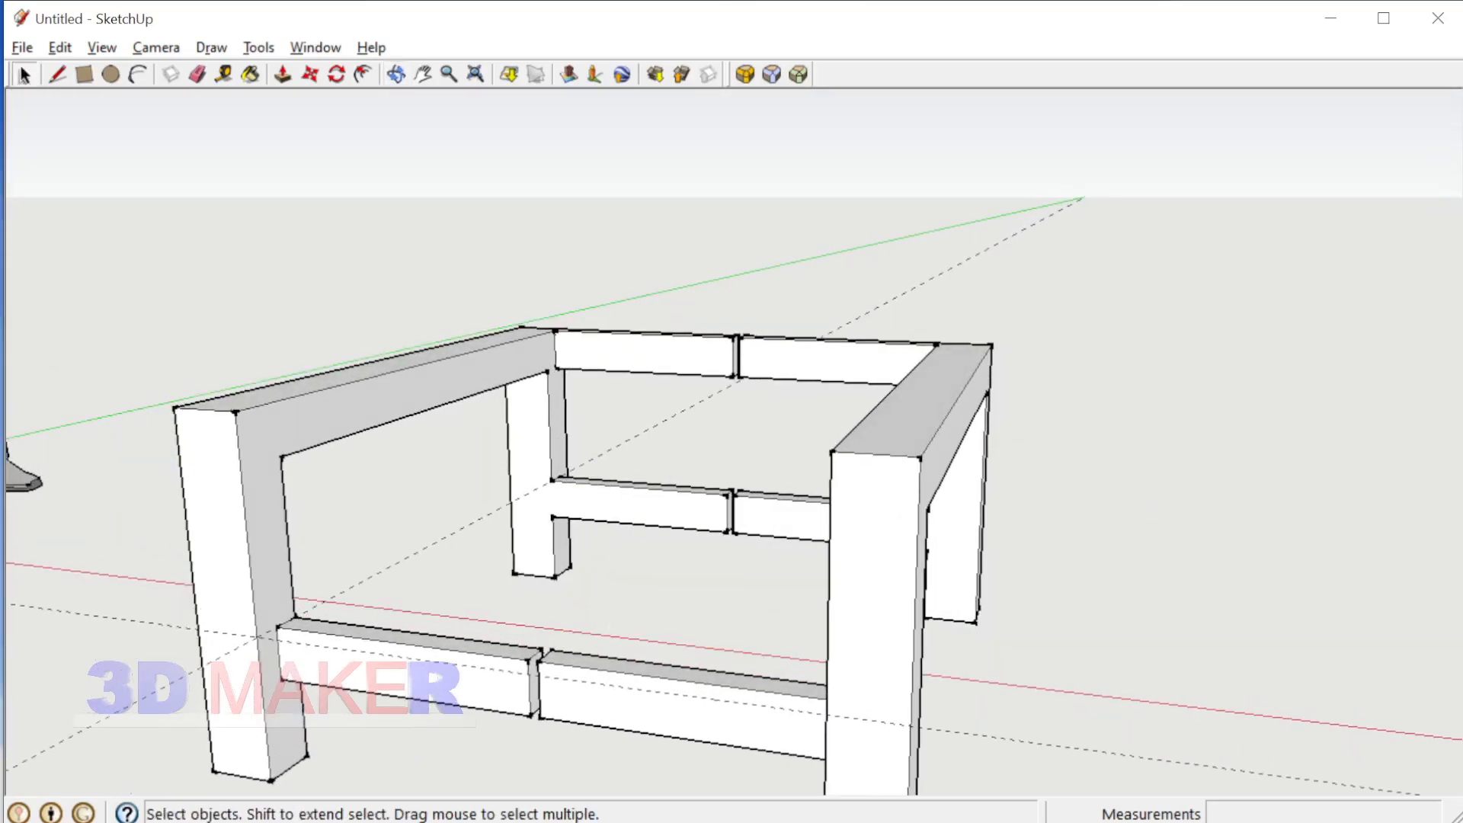
middle_drag(897, 690, 701, 543)
scroll(701, 542, down, 4)
key(alt+h)
click(676, 572)
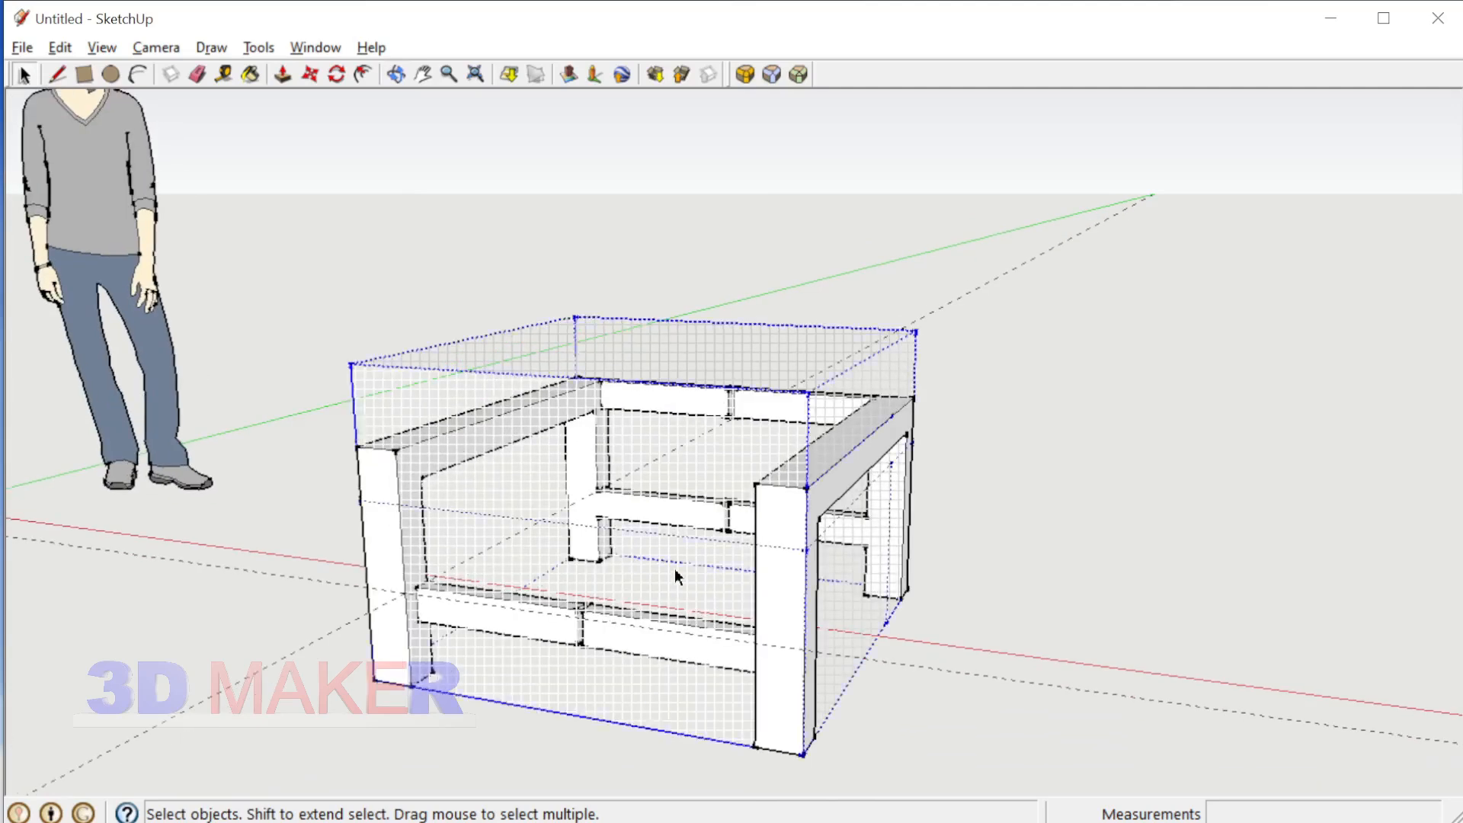
right_click(676, 573)
click(750, 635)
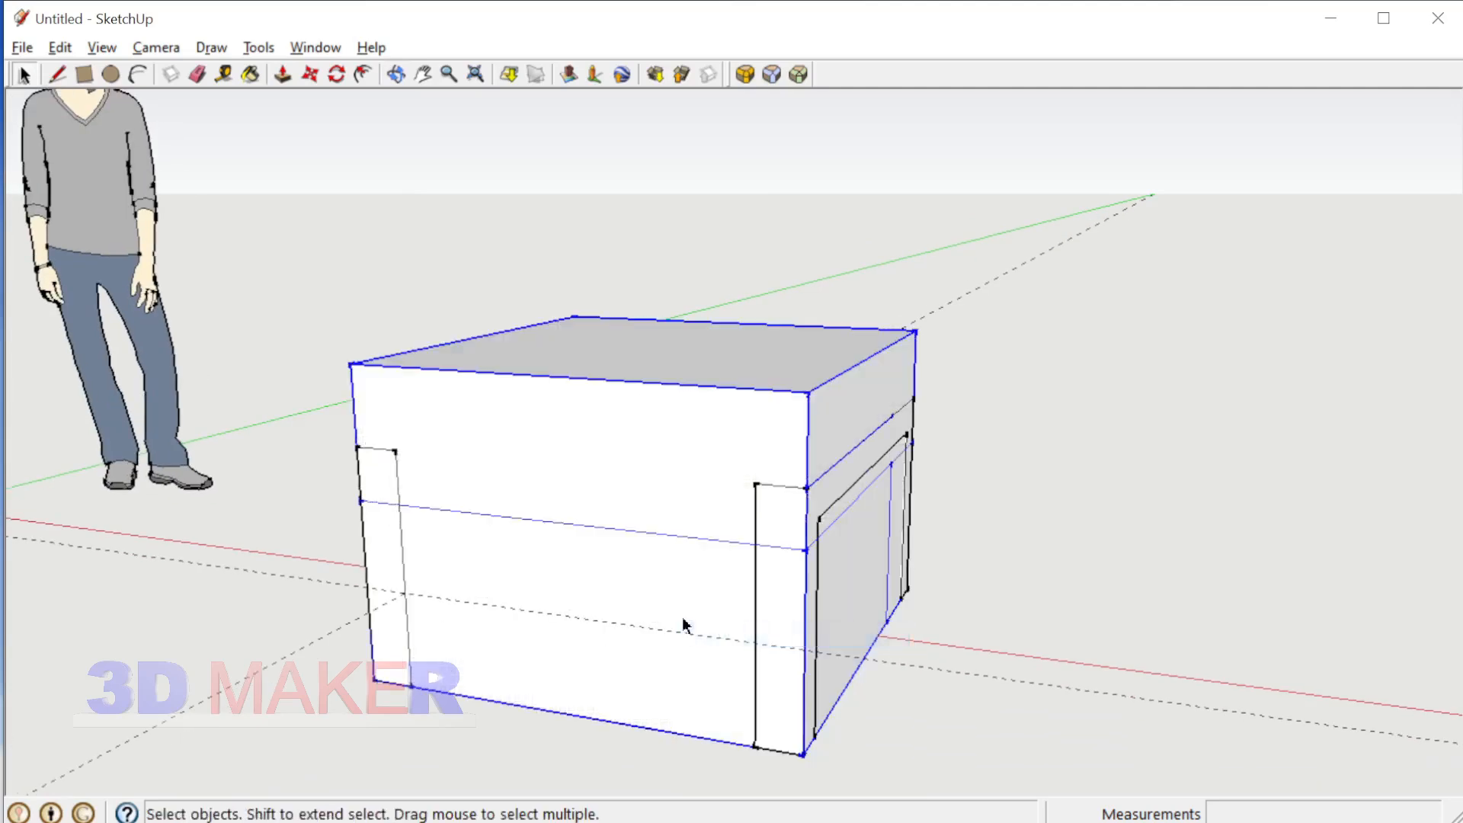
click(897, 698)
Step: In the front view, place a guide 25 mm above the existing seat rail guide
middle_drag(896, 698, 497, 516)
scroll(496, 516, up, 3)
scroll(470, 541, up, 3)
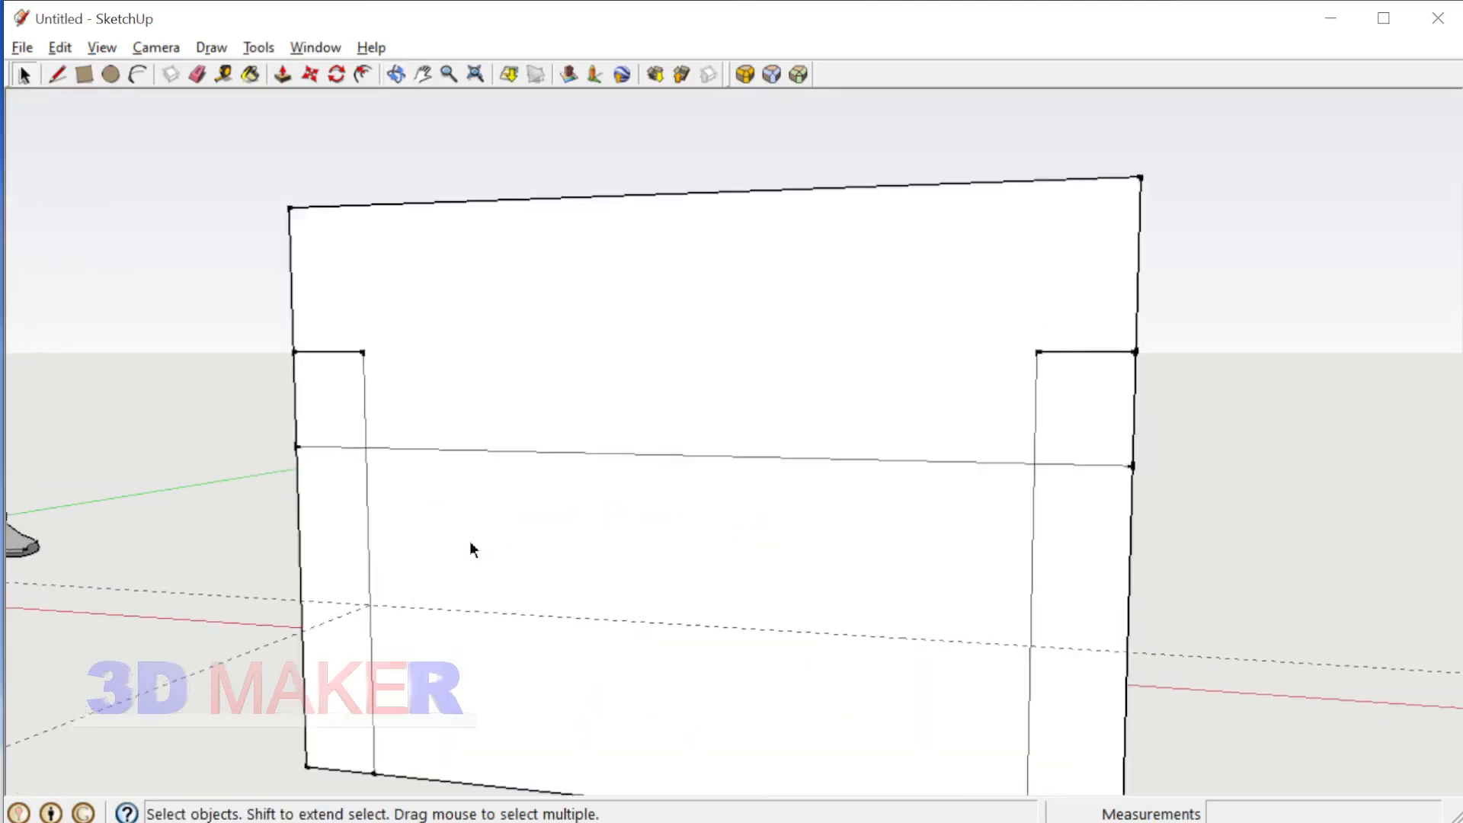
scroll(461, 564, up, 2)
key(ctrl+f)
scroll(462, 555, up, 3)
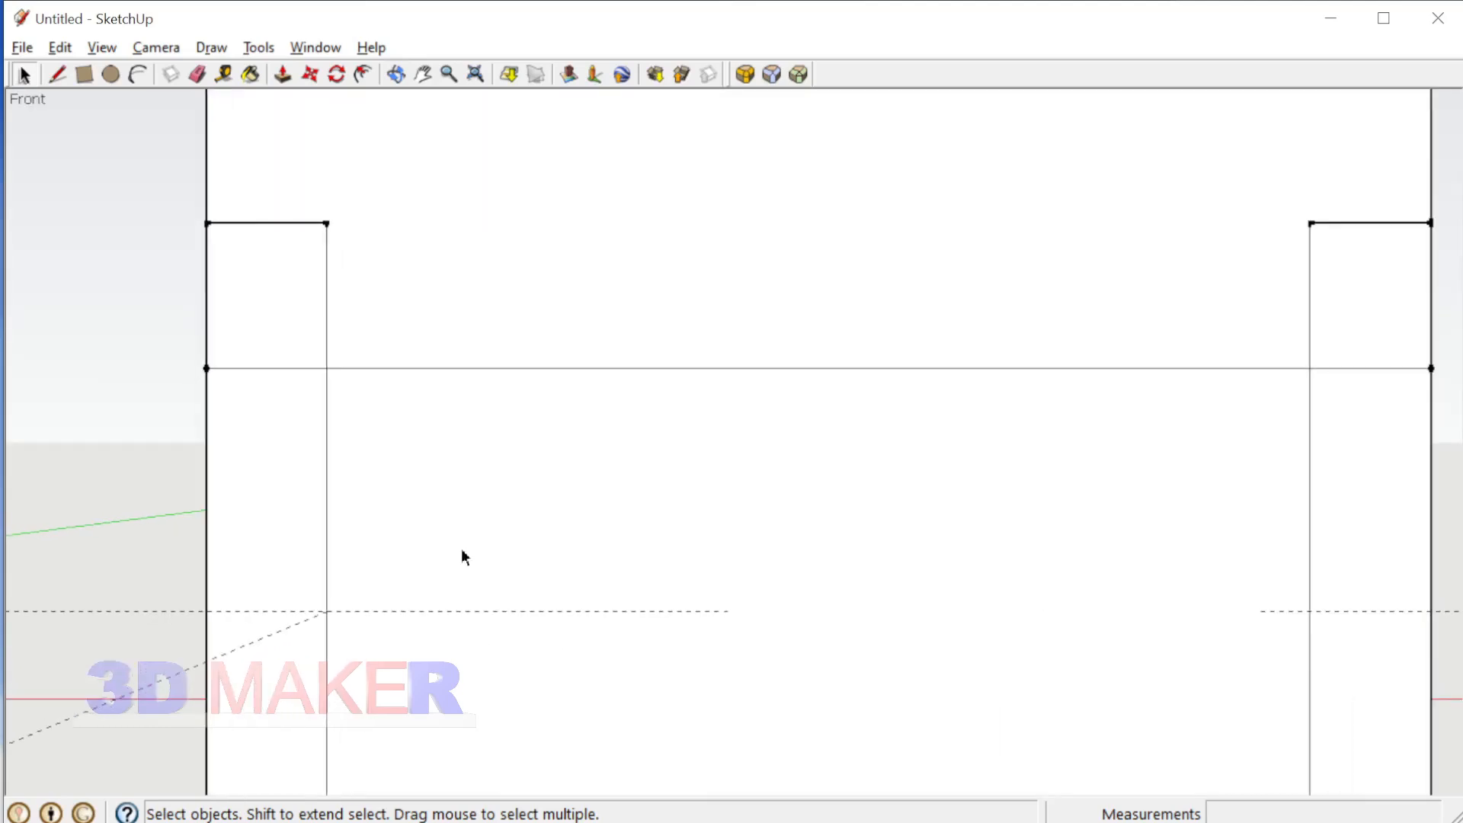
key(t)
click(460, 611)
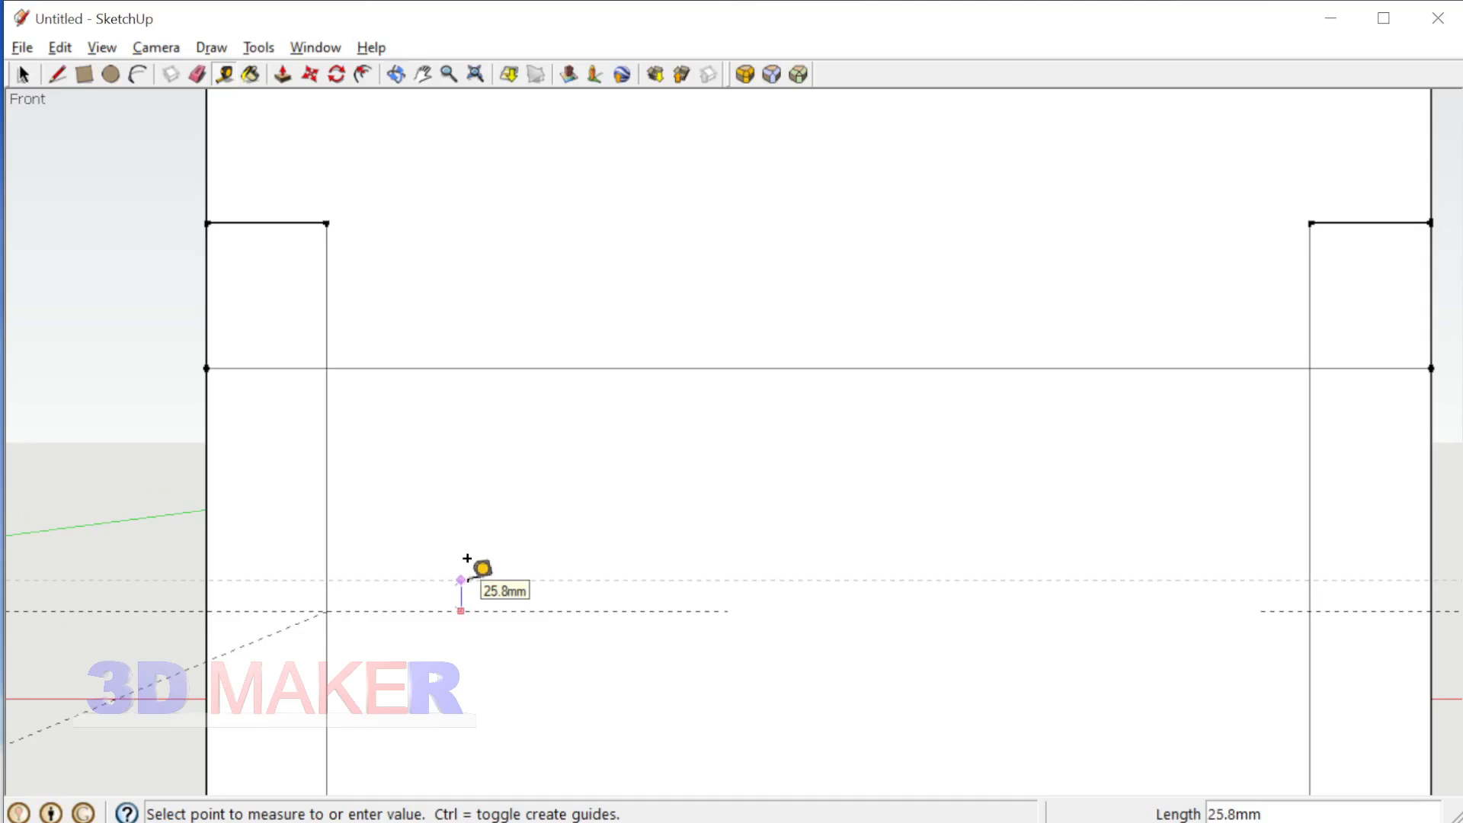
key(Return)
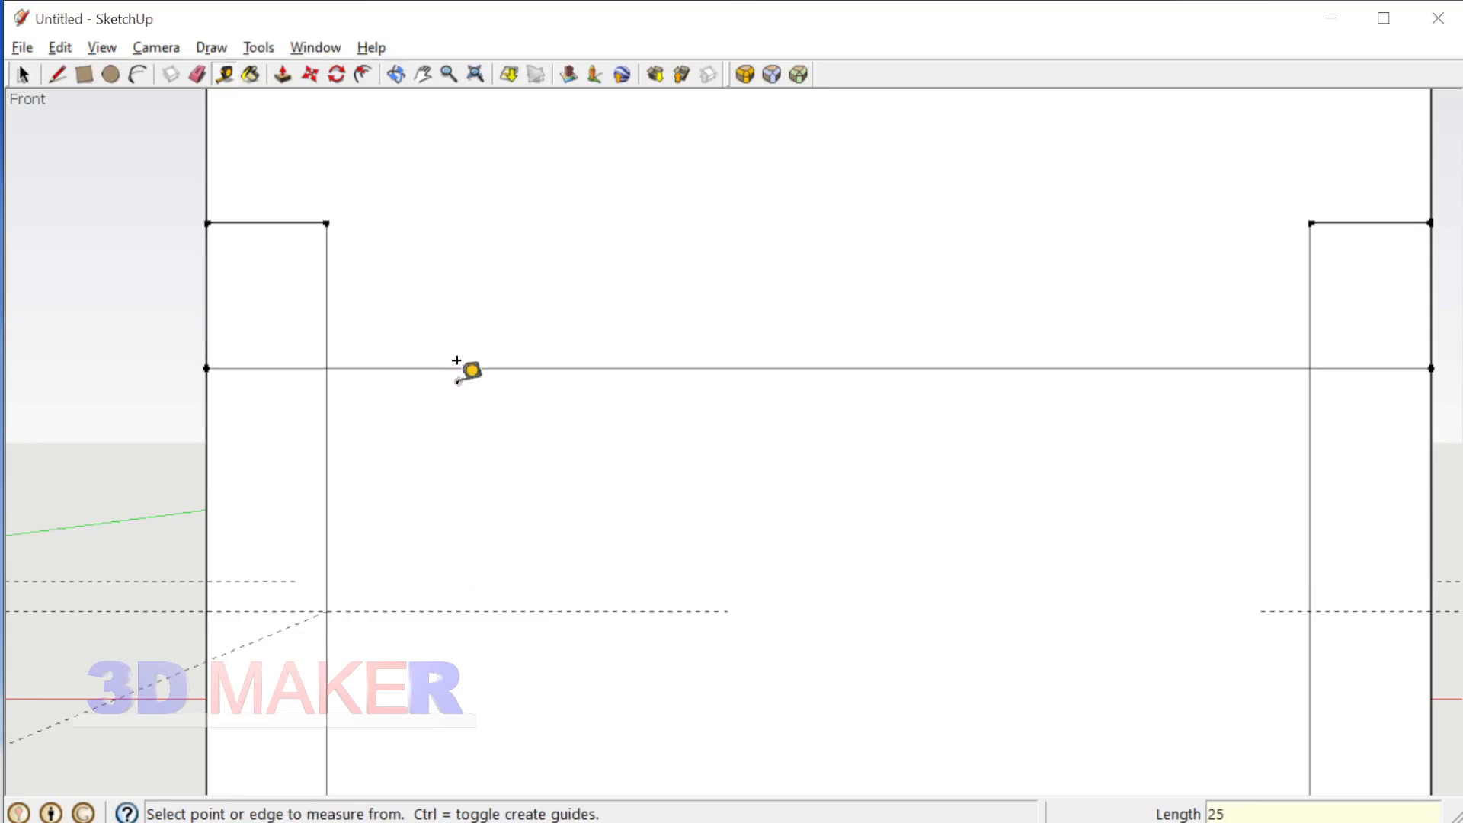
Step: Place a guide 35 mm below the horizontal line across the block's front face
click(472, 368)
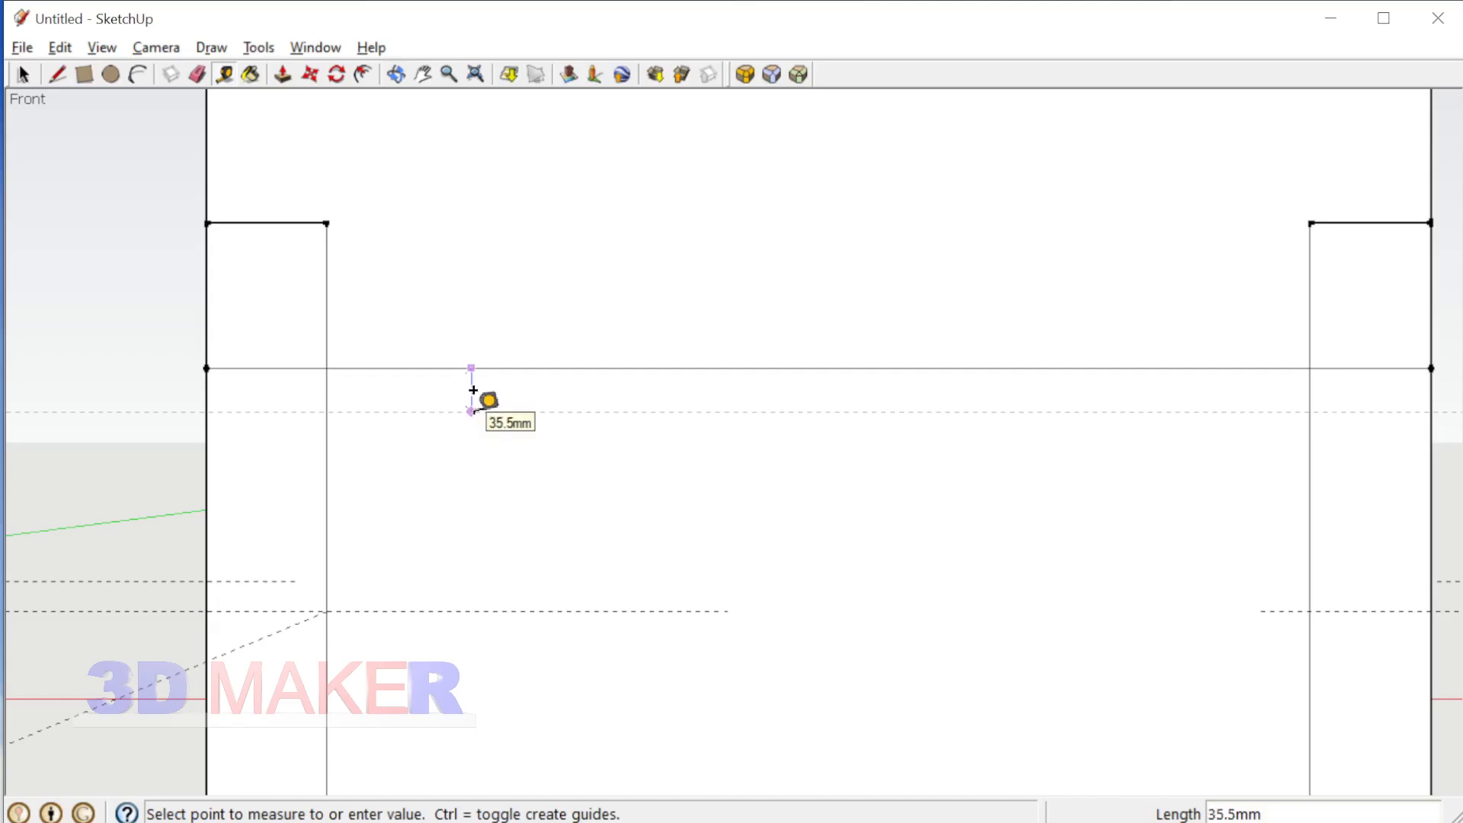
text(35)
key(Return)
key(space)
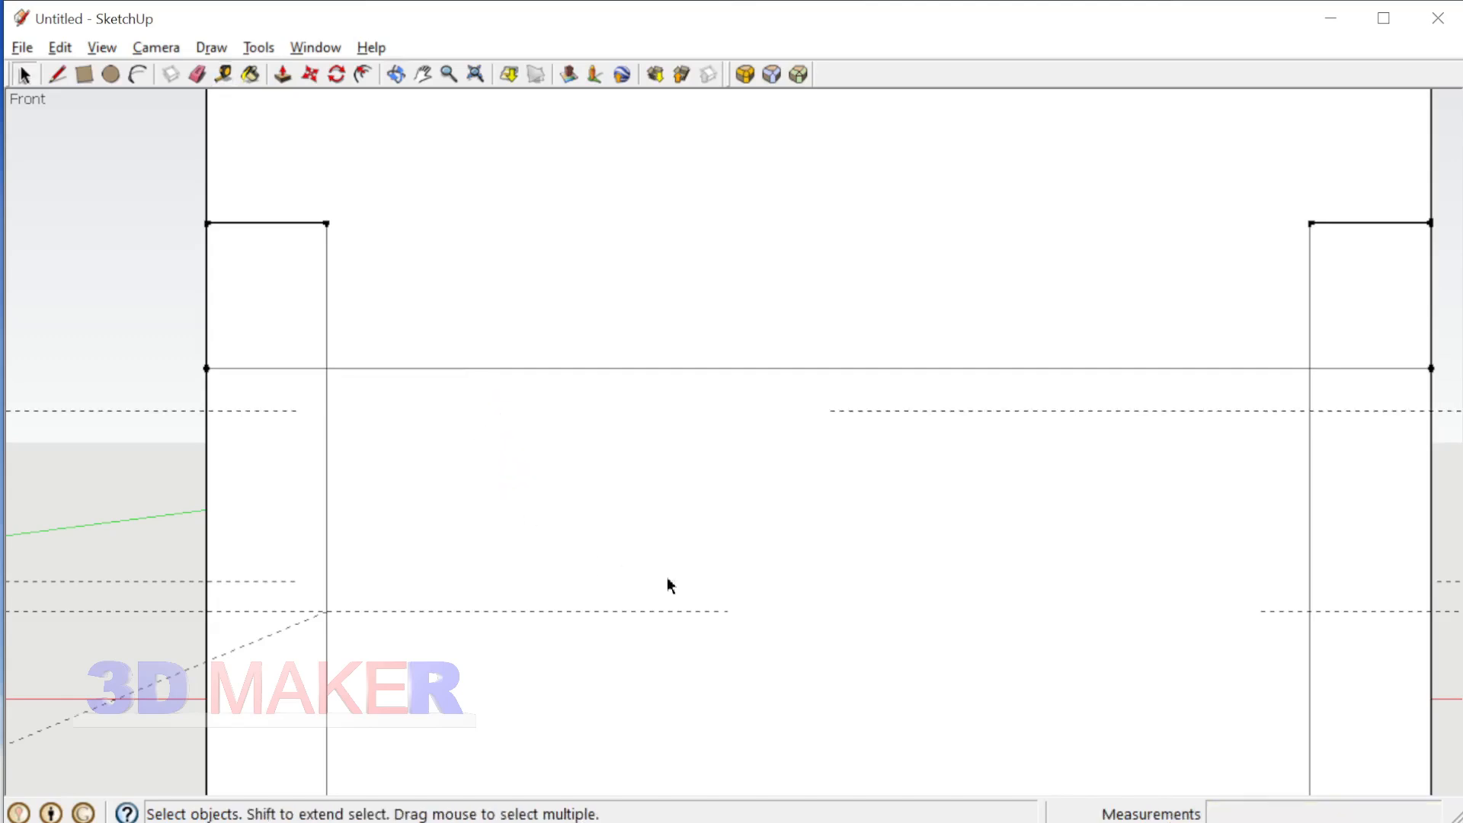
Step: Measure the vertical distance between the upper guide and the middle guide
scroll(810, 577, down, 2)
scroll(1135, 589, down, 1)
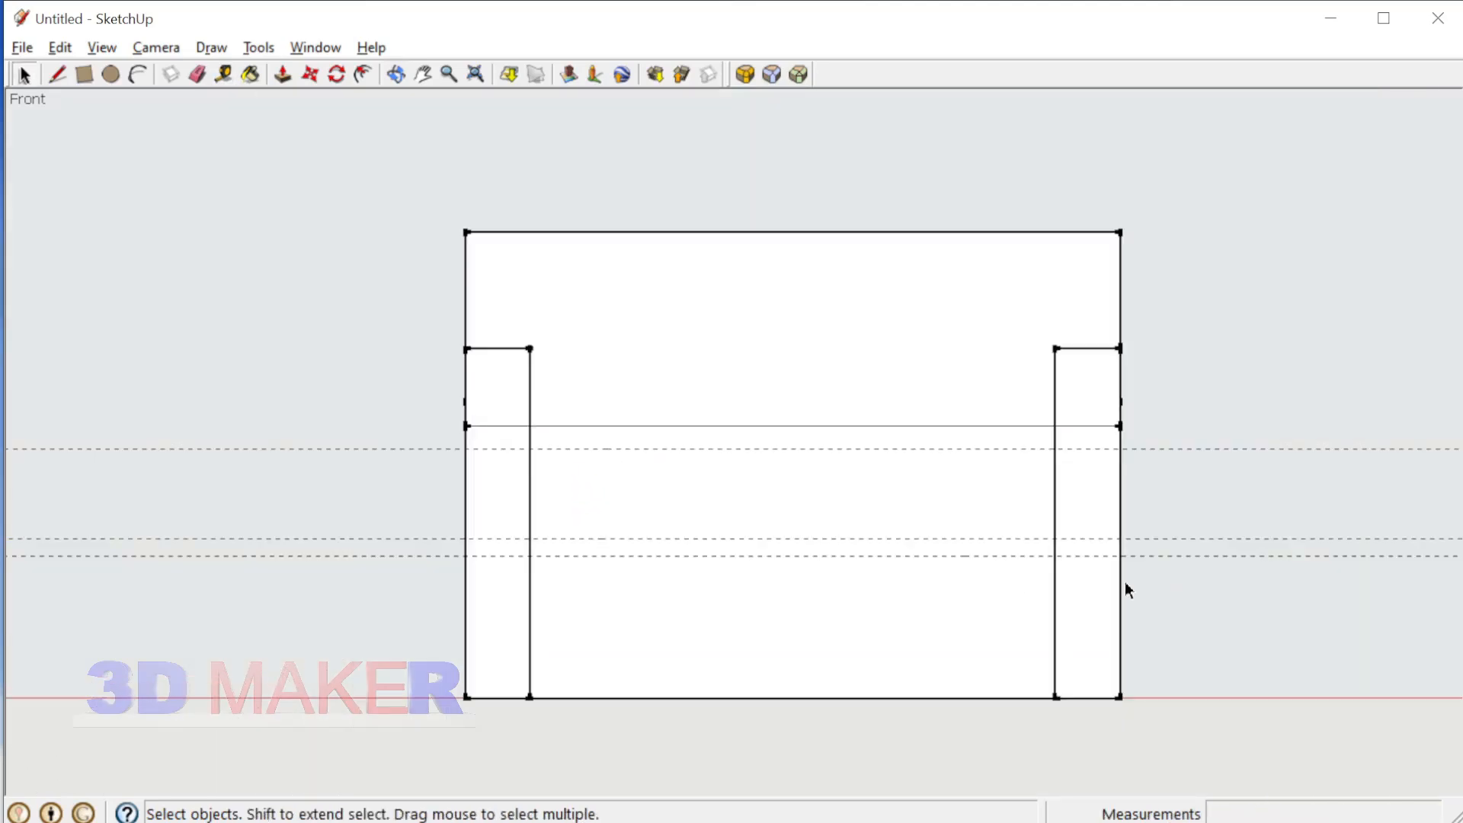
scroll(647, 503, up, 3)
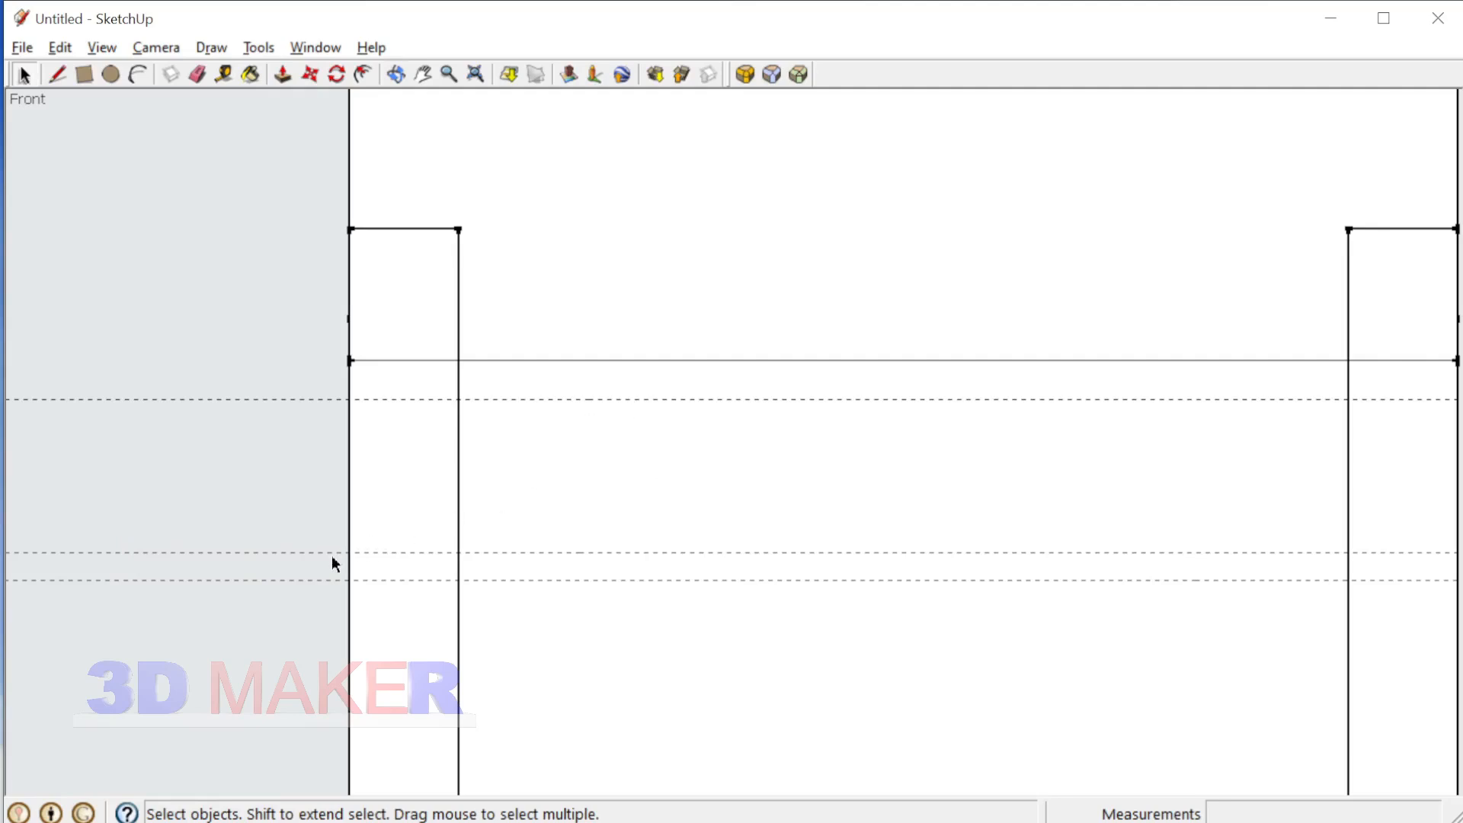
key(t)
click(606, 552)
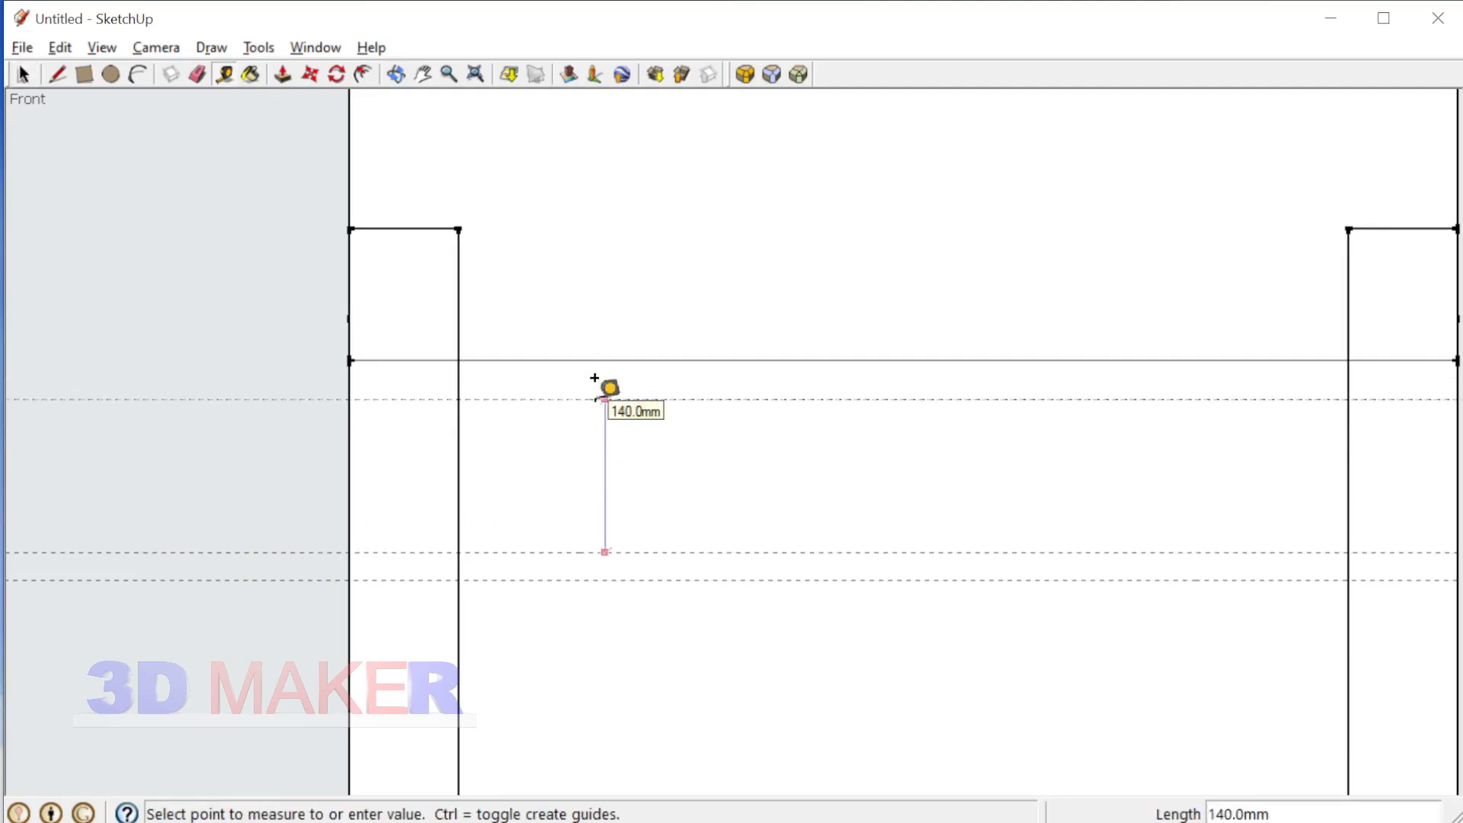
click(596, 379)
key(space)
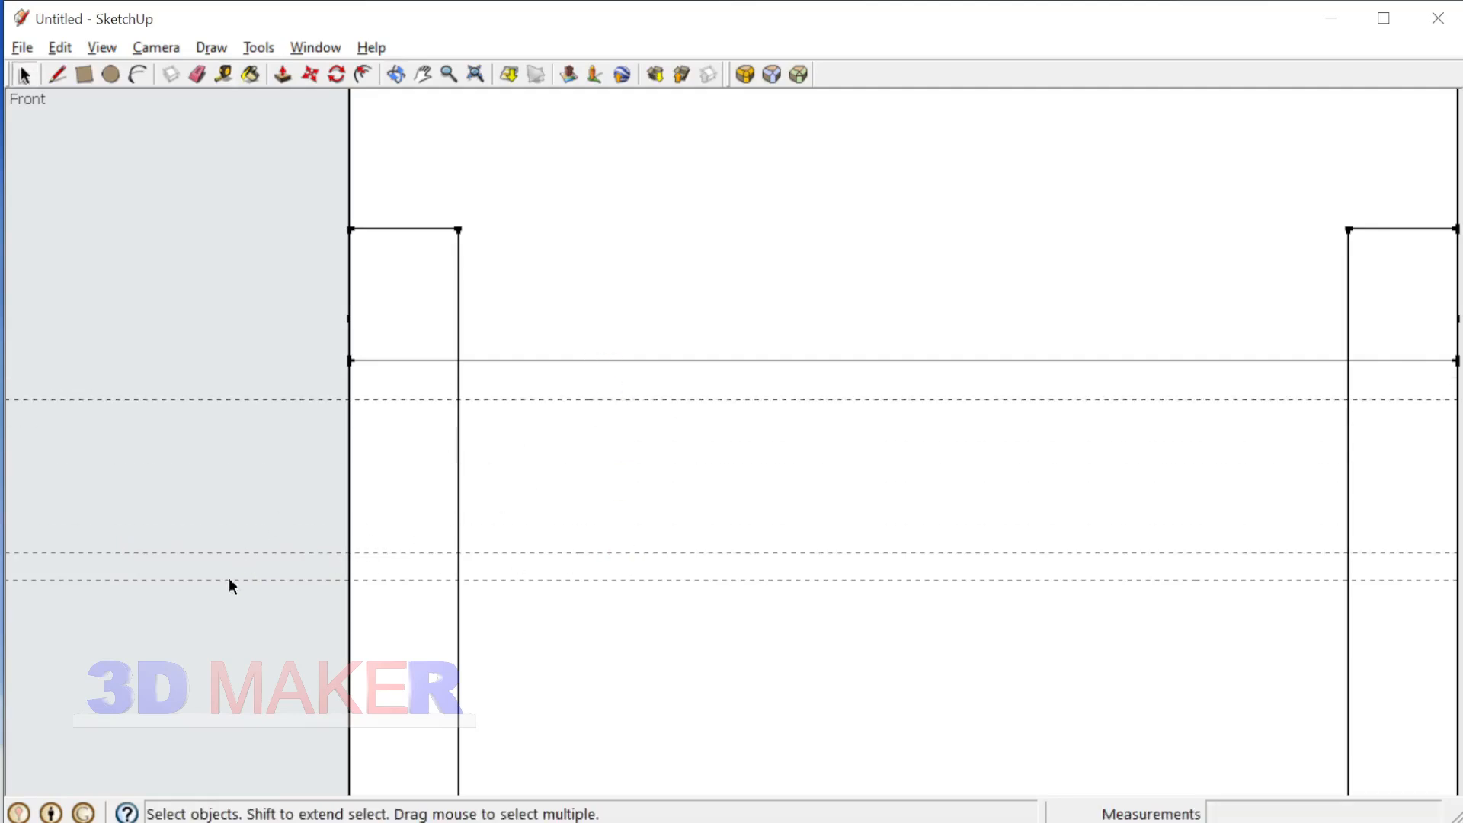
Step: Place a vertical guide 80 mm inward from the left leg's inner edge
scroll(546, 575, up, 2)
scroll(477, 519, up, 1)
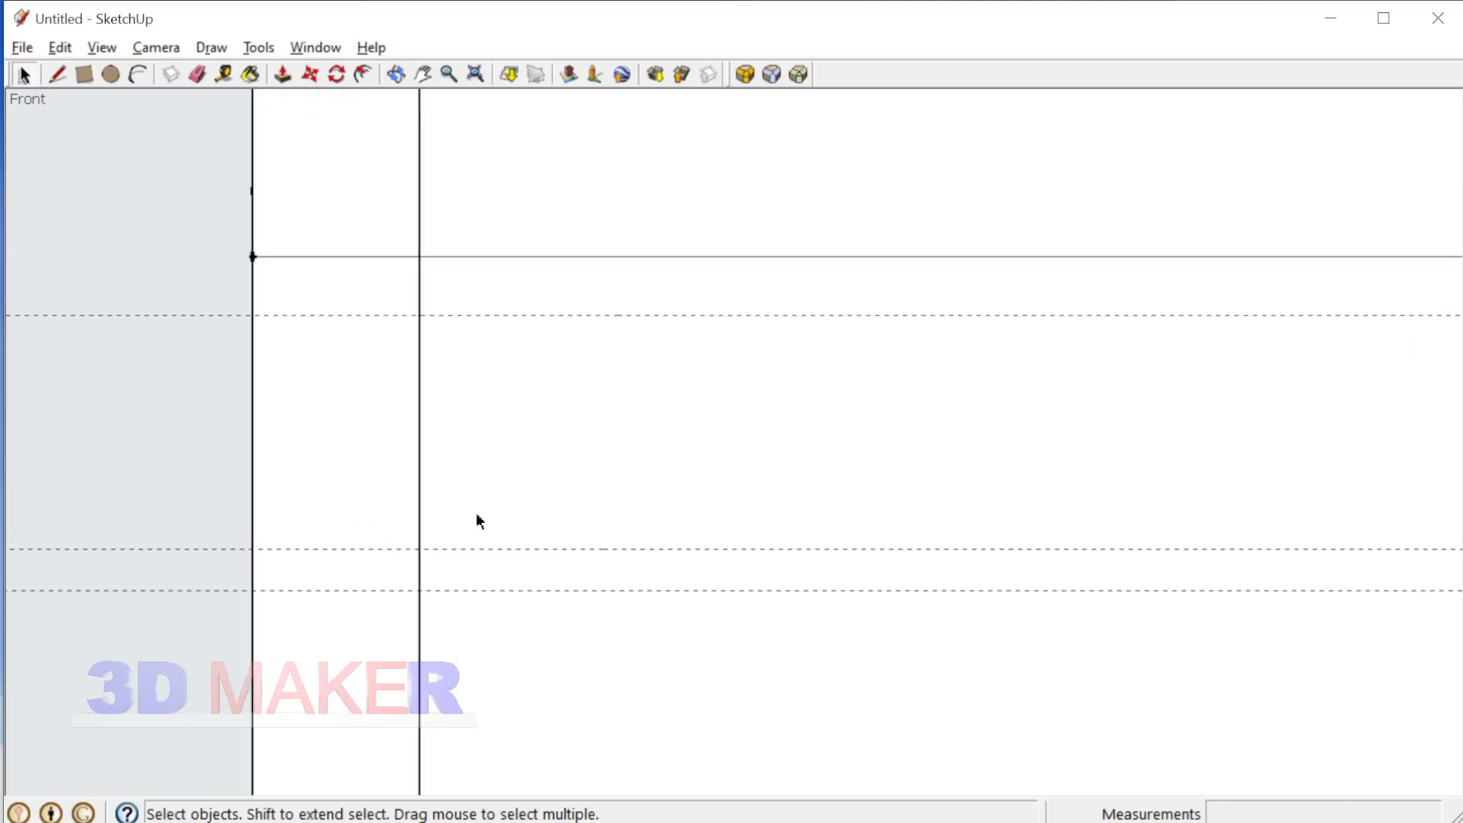
key(t)
click(420, 507)
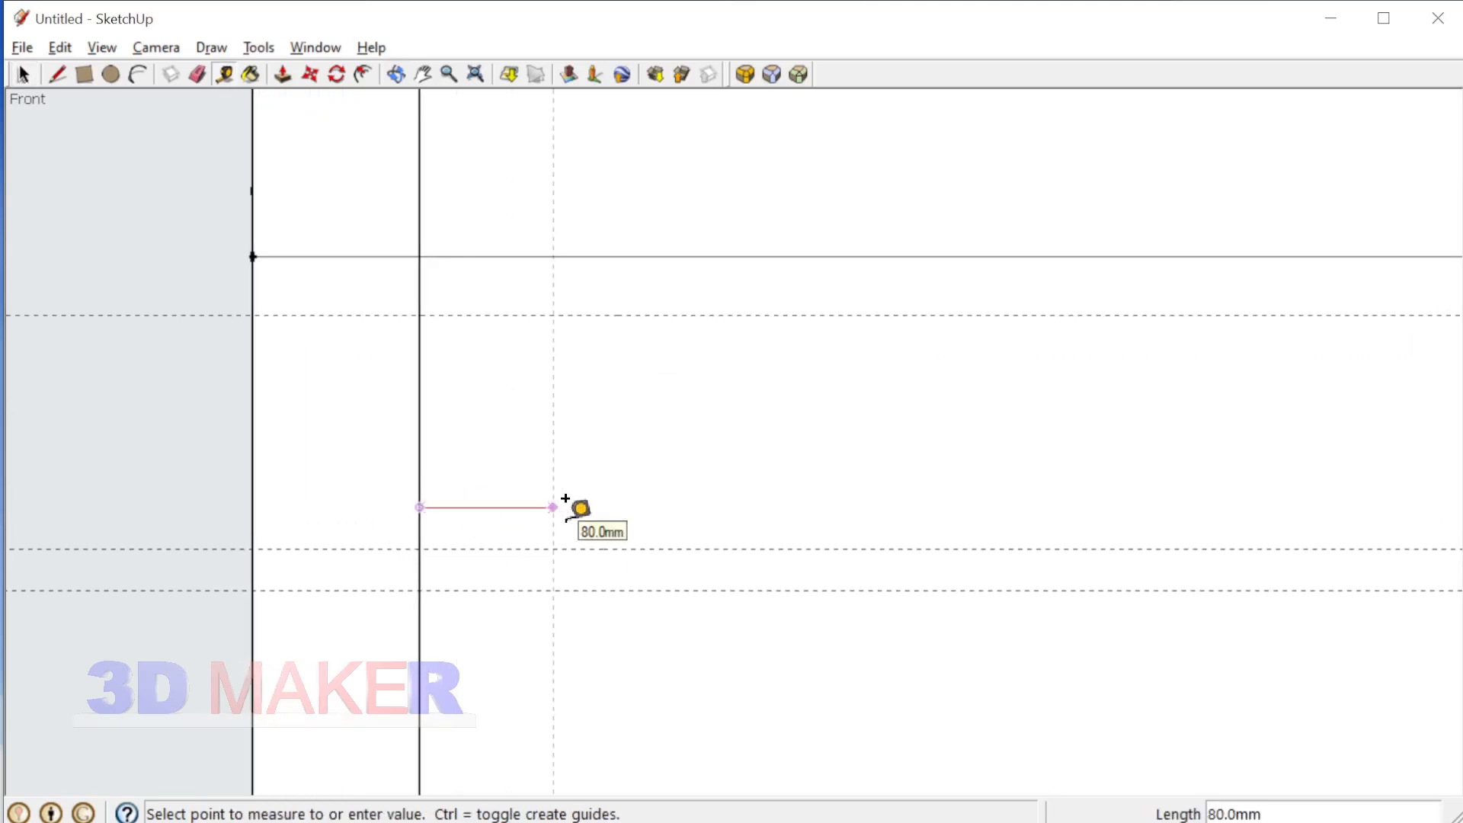
click(565, 500)
Step: Place another vertical guide 300 mm inward from the left leg's inner edge
scroll(487, 473, down, 1)
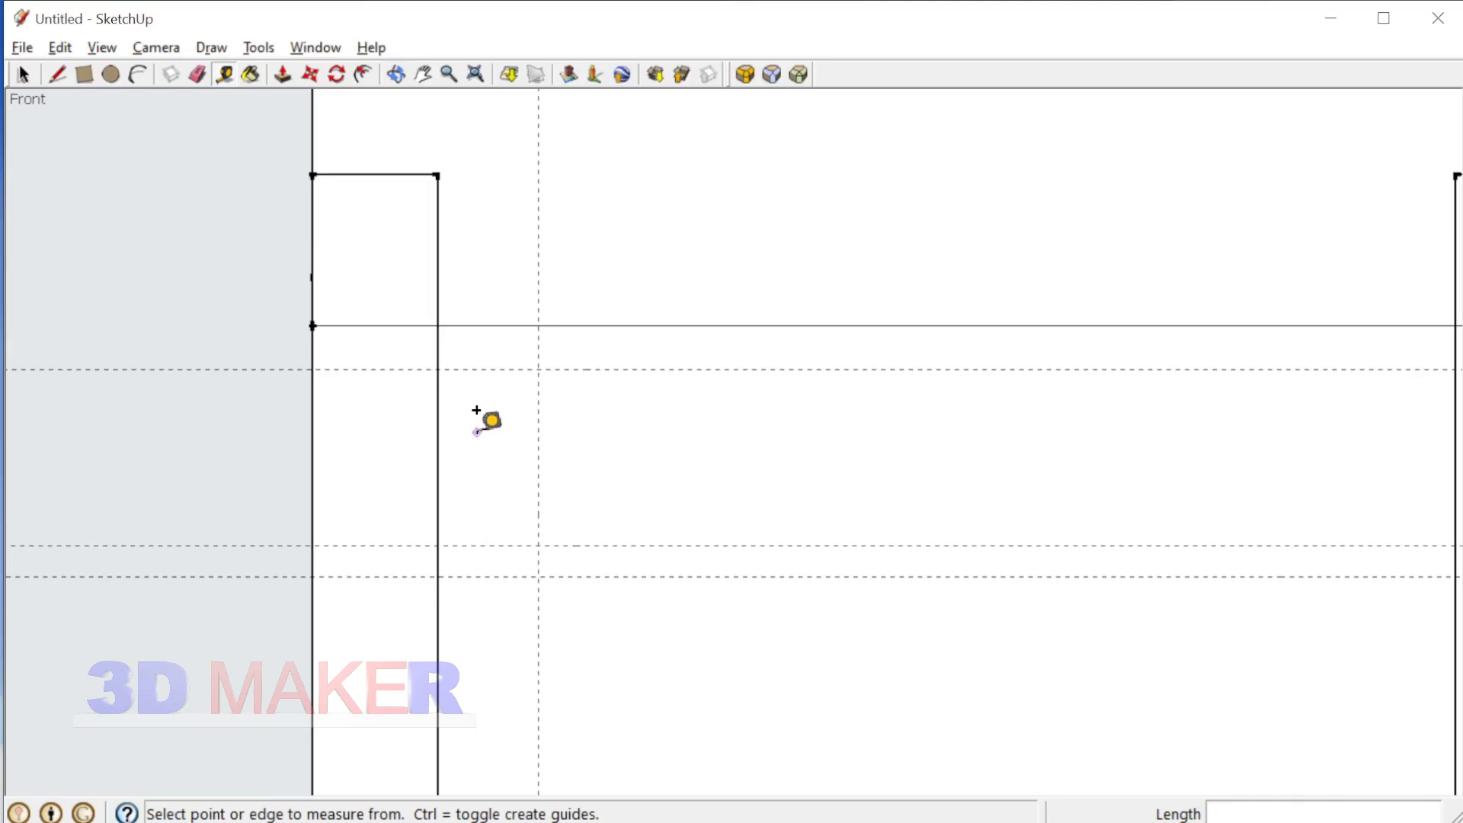
click(438, 407)
scroll(438, 408, down, 2)
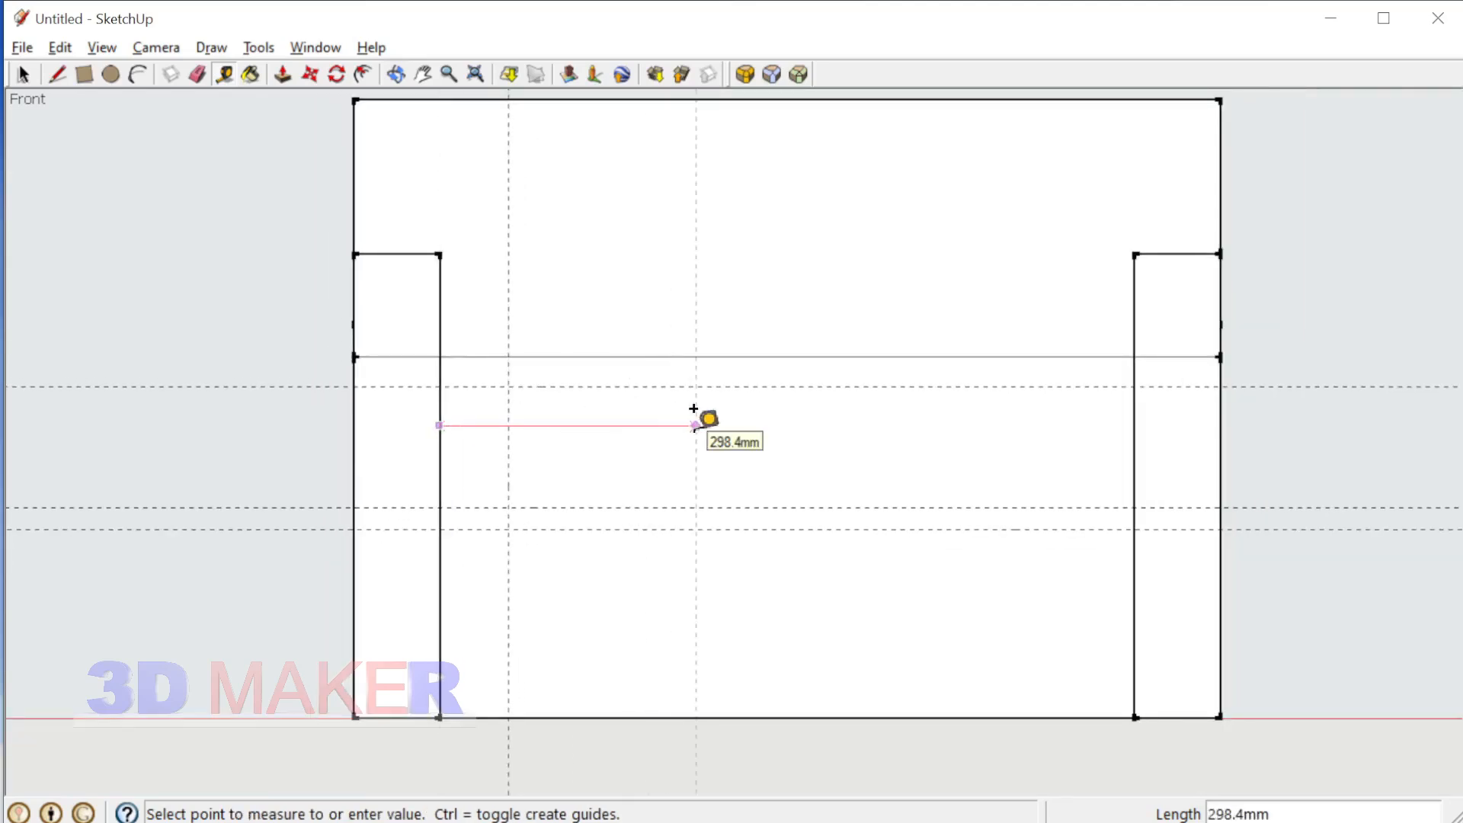
text(300)
key(Return)
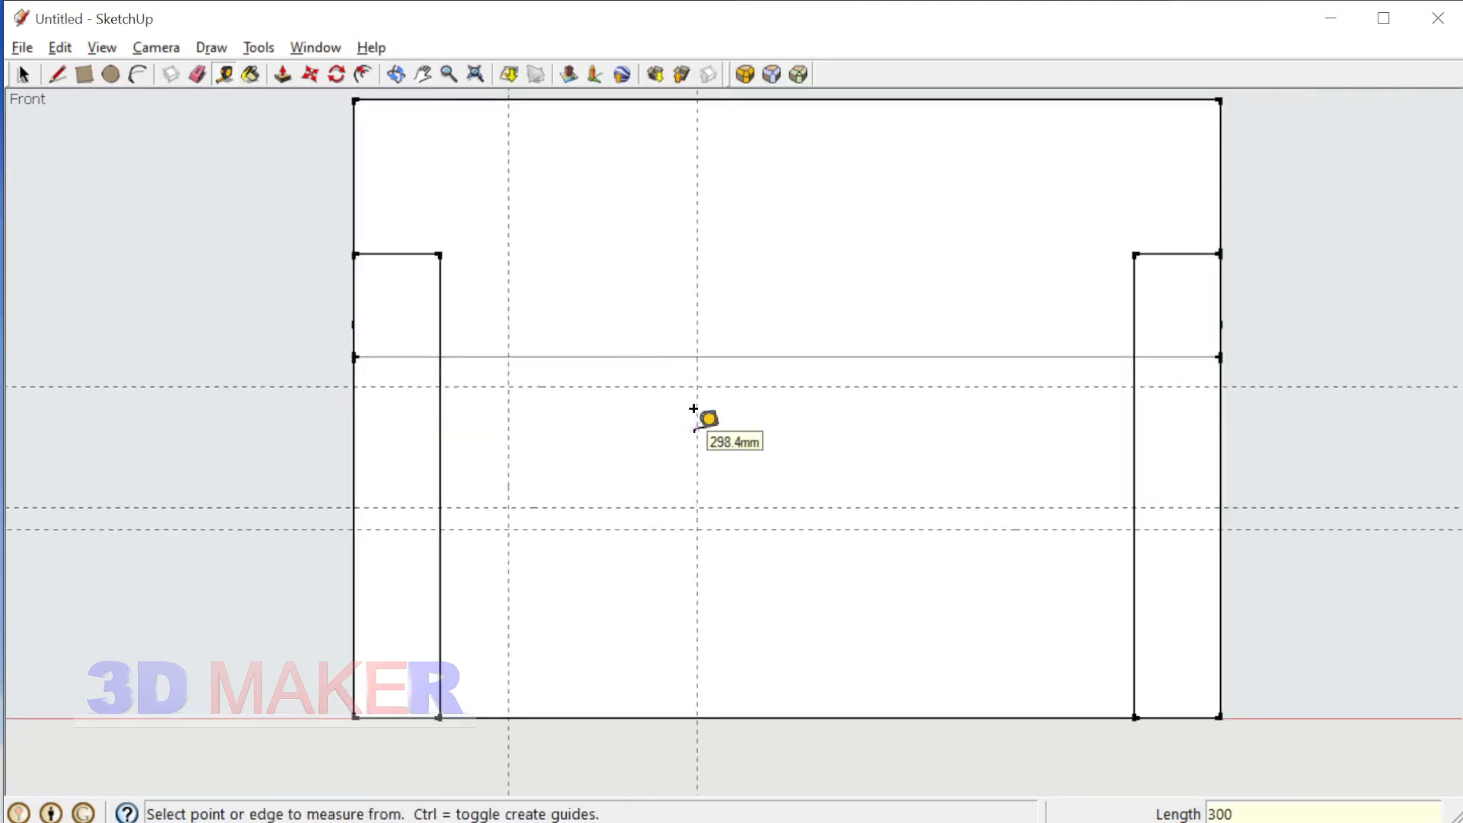
key(space)
Step: Place a vertical guide a few millimetres inside the left leg's inner edge
scroll(411, 441, up, 1)
scroll(477, 465, up, 4)
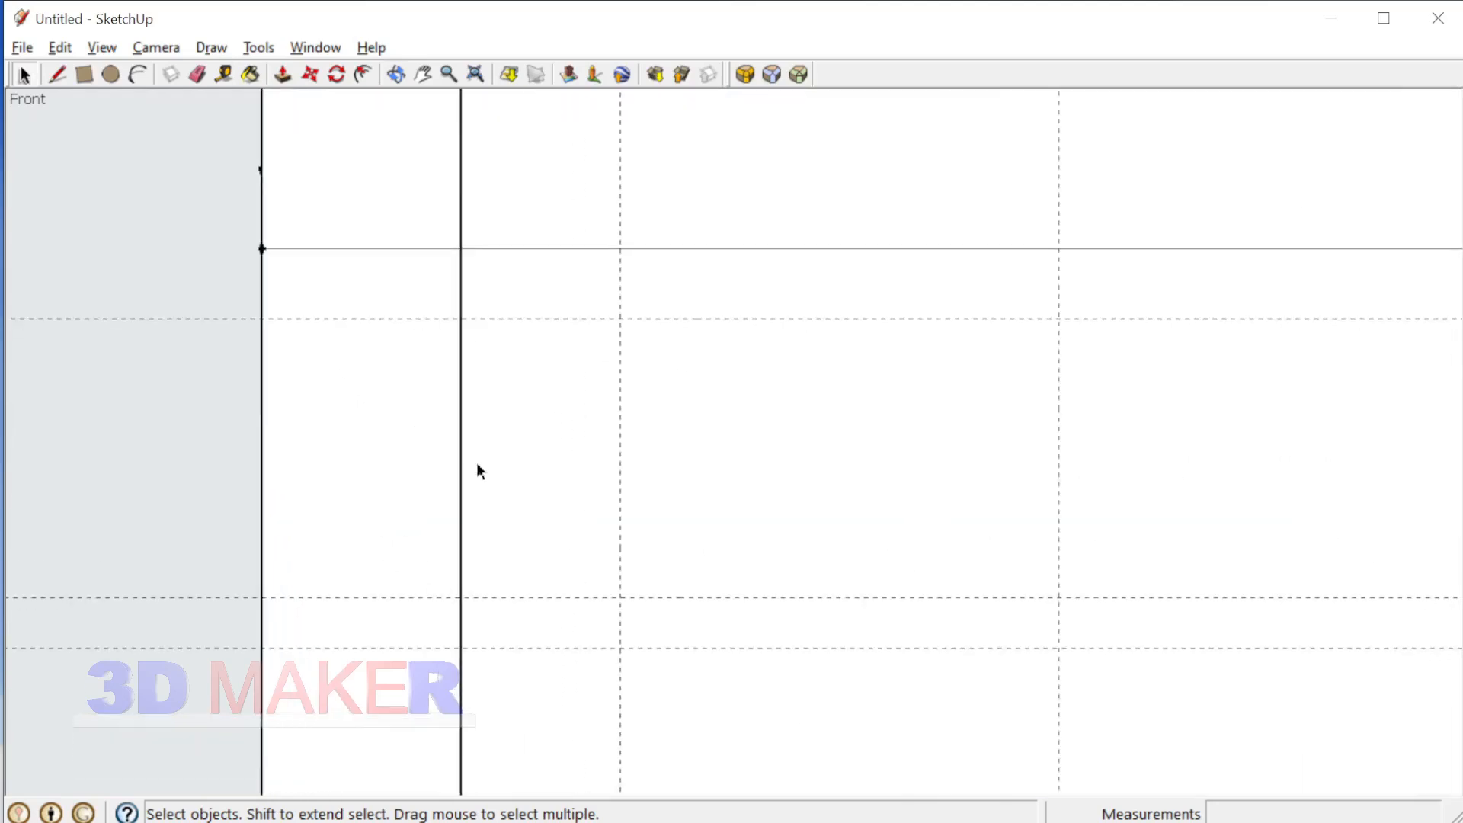
key(f)
key(space)
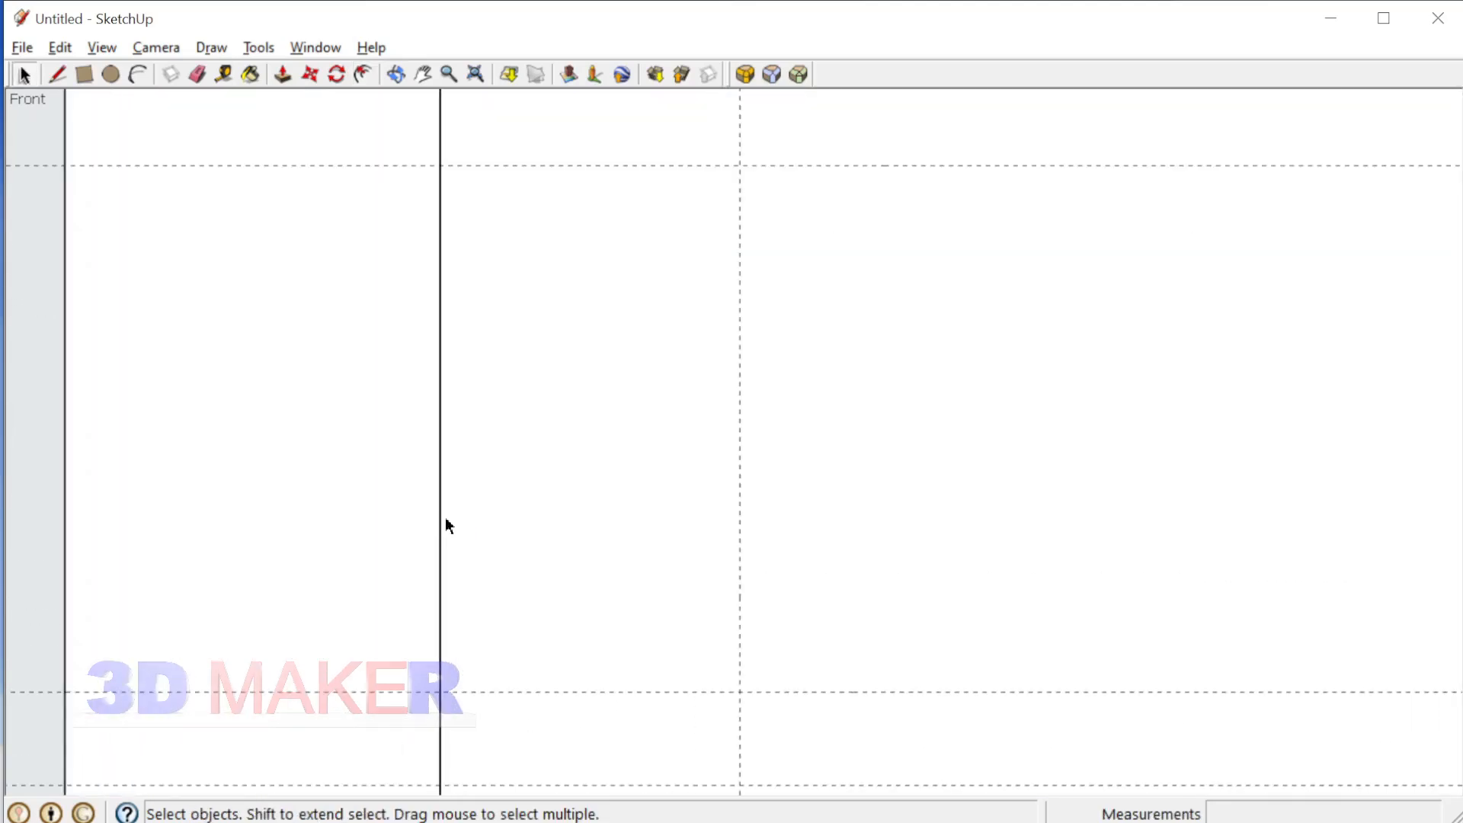
key(t)
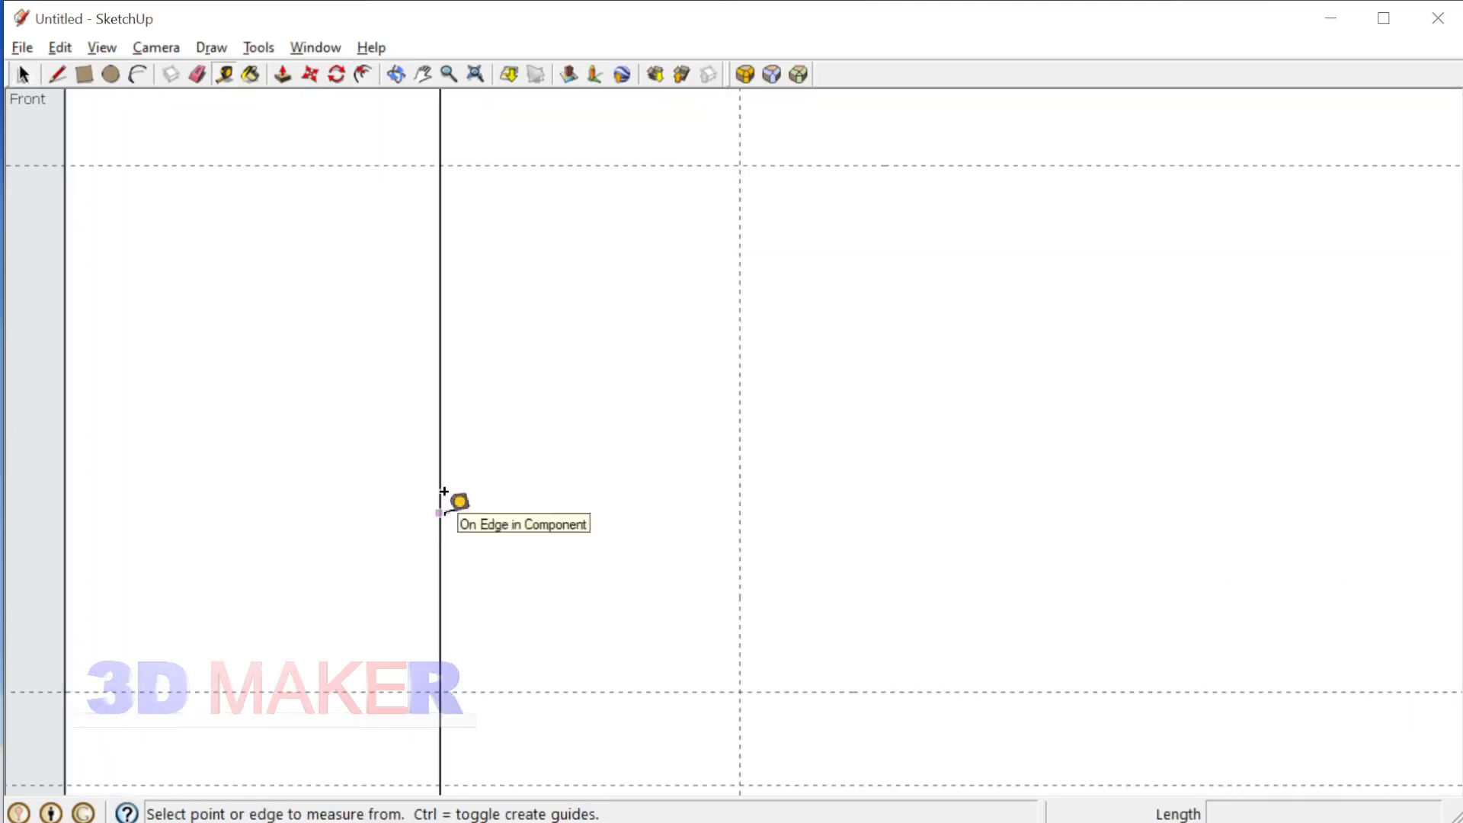
click(440, 513)
key(Return)
key(space)
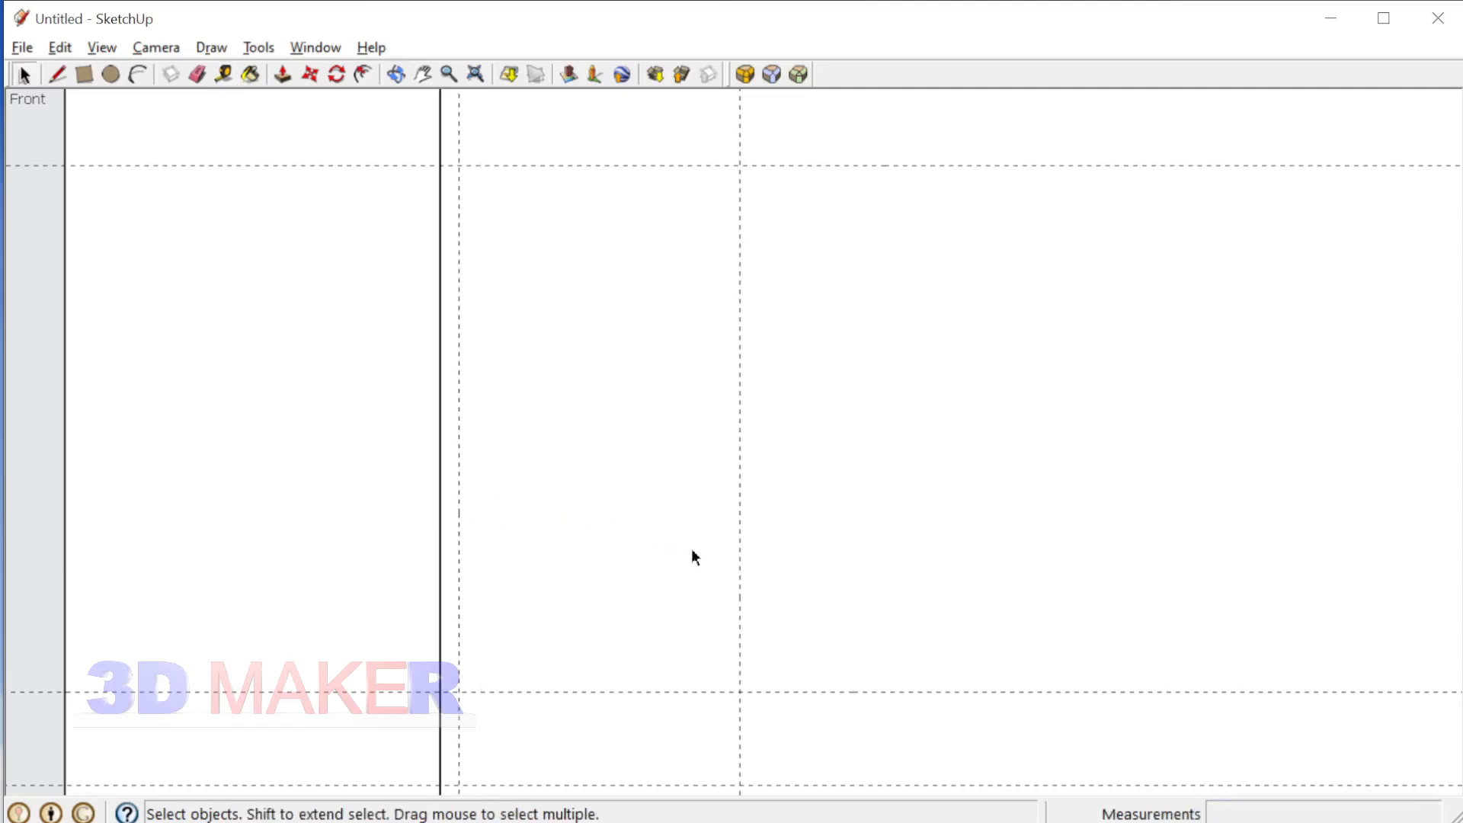
scroll(693, 556, down, 1)
scroll(528, 665, up, 2)
scroll(529, 665, down, 1)
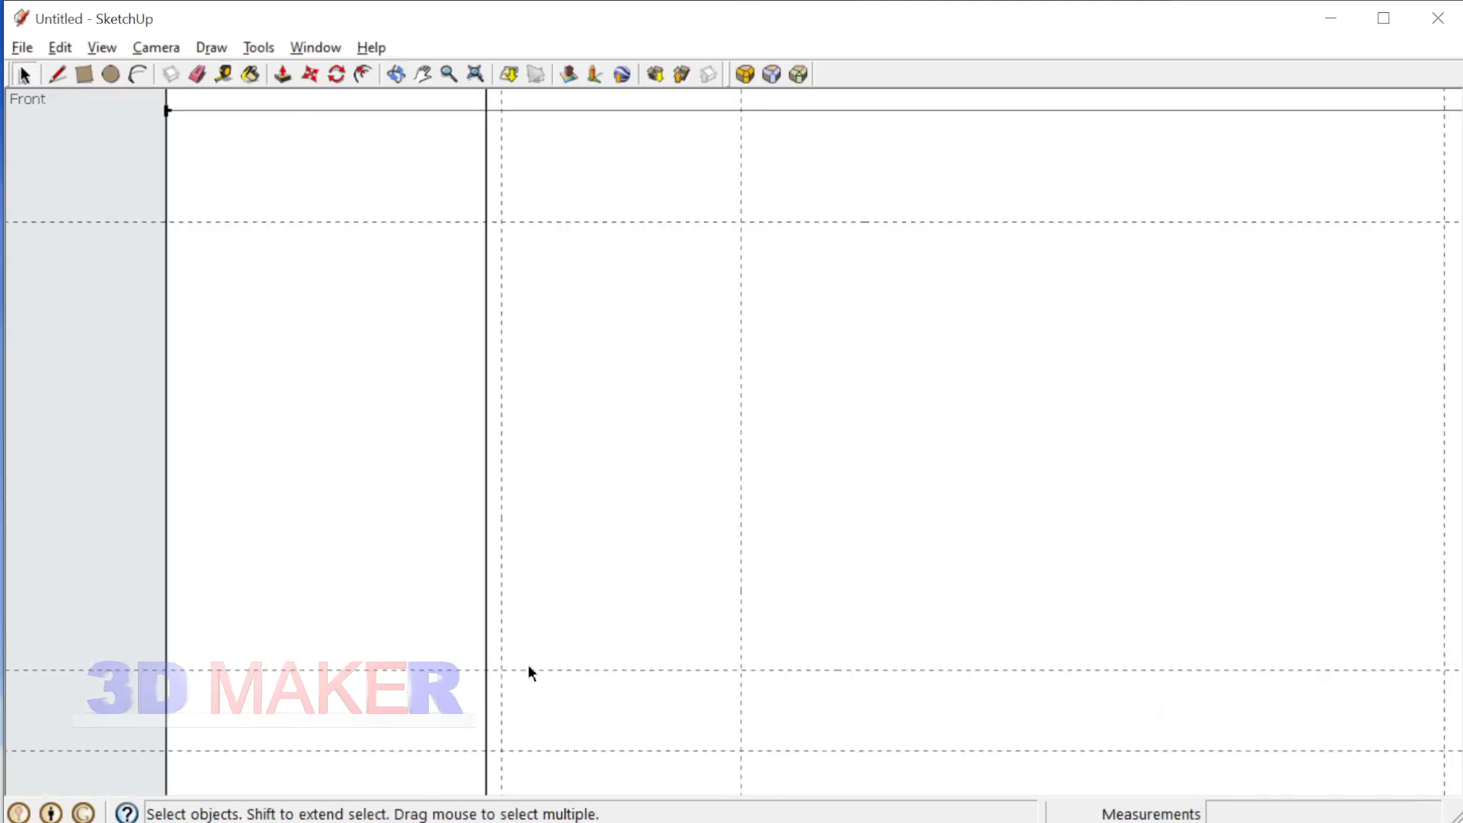
key(l)
click(501, 669)
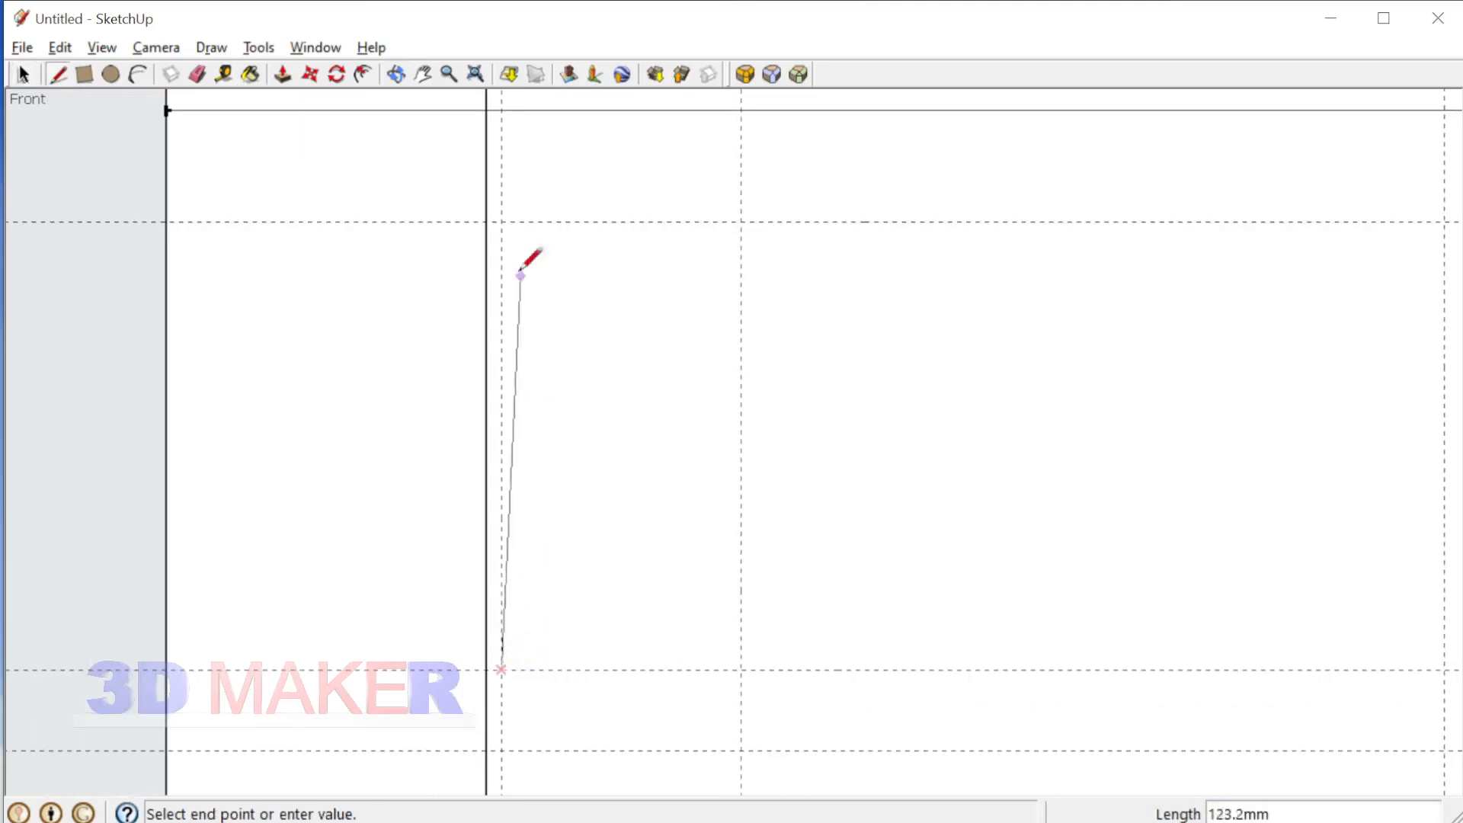
key(space)
Step: Draw a circle where the guide nearest the left leg crosses the middle horizontal guide, with its radius reaching the leg's inner edge
scroll(517, 694, up, 1)
key(c)
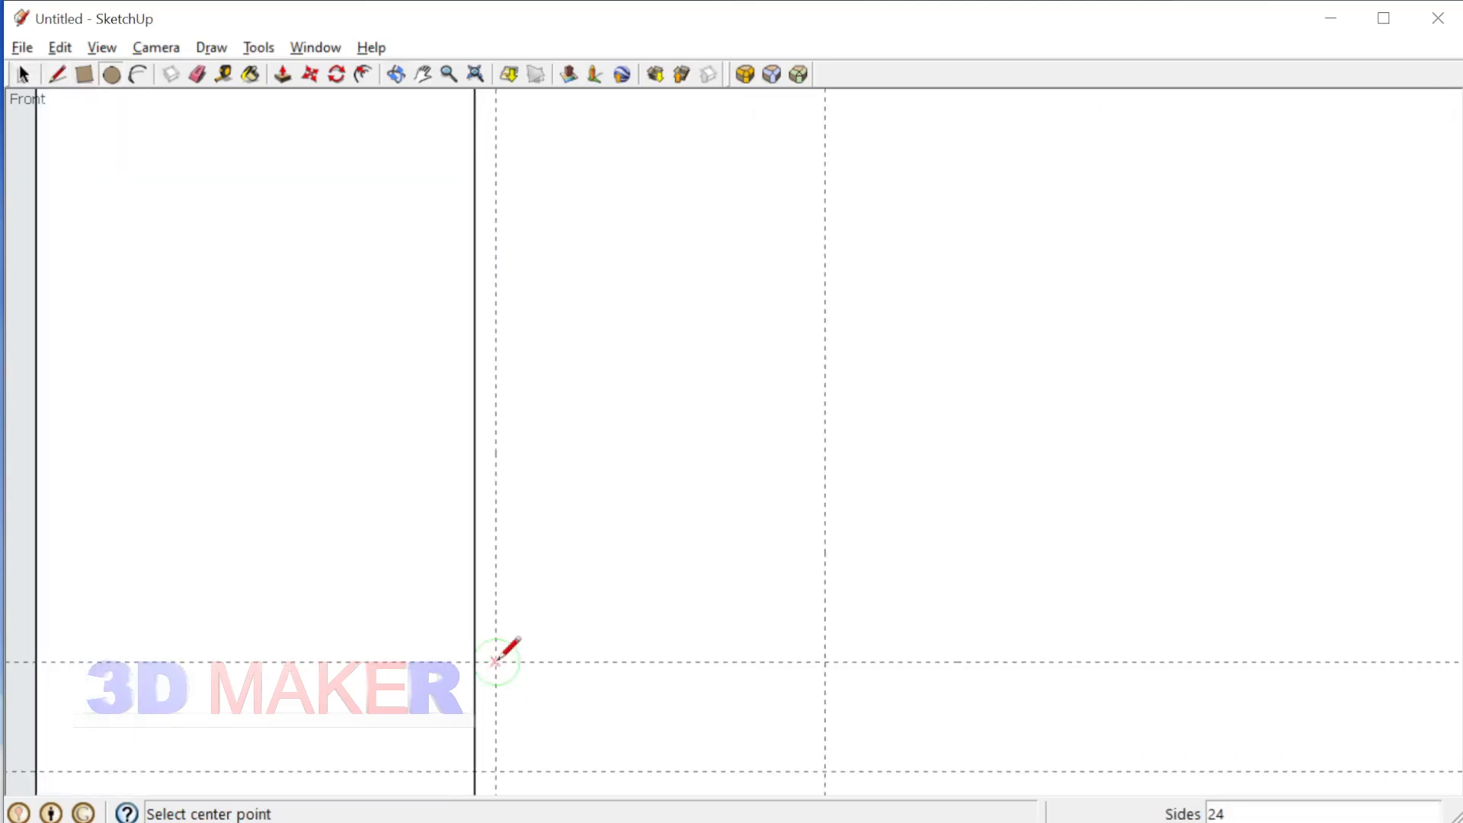
click(496, 662)
click(475, 660)
key(space)
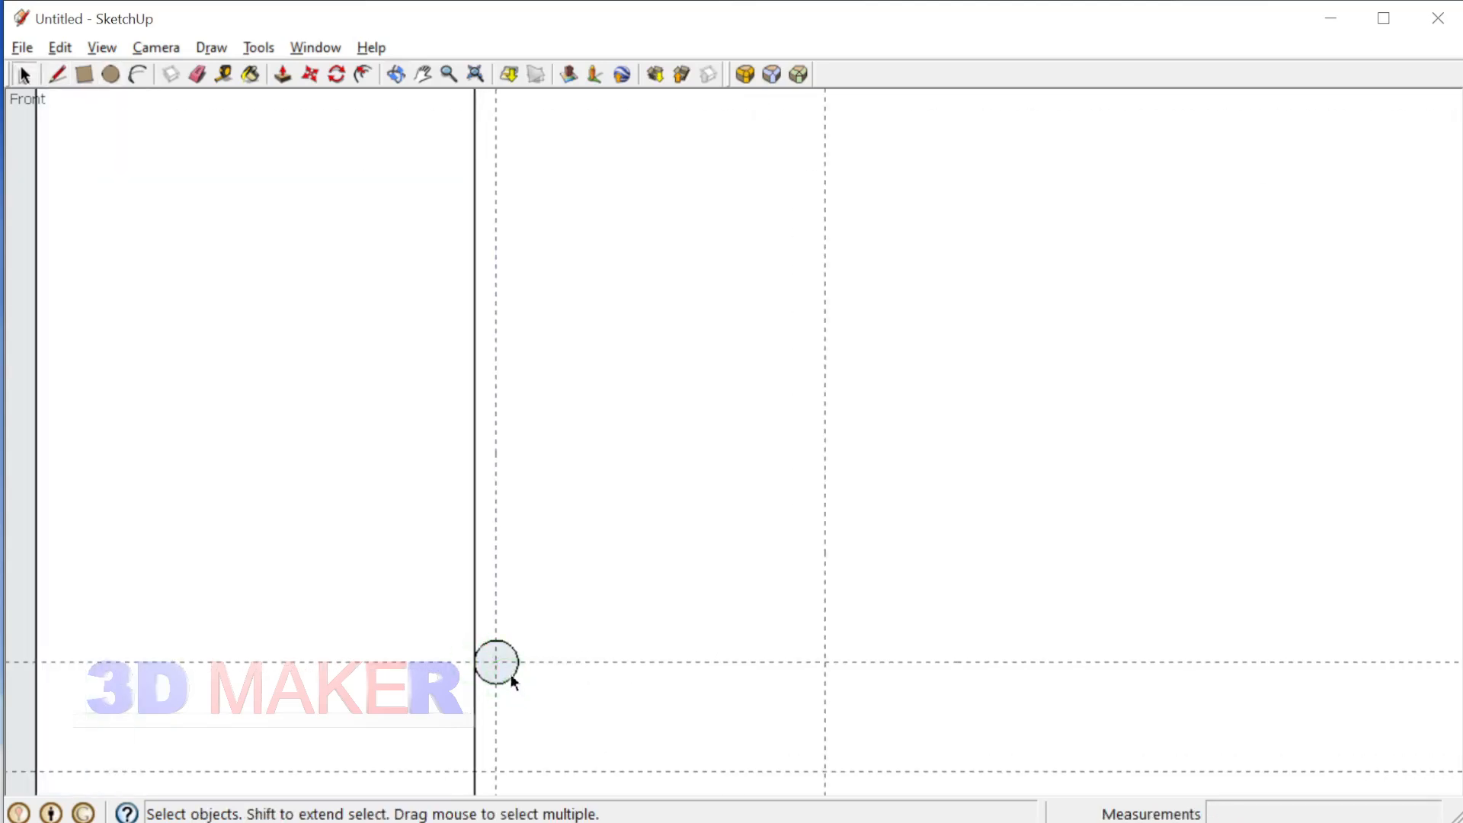
Step: Move the circle up so that its lowest point rests on the middle horizontal guide
double_click(511, 674)
scroll(503, 680, up, 1)
scroll(499, 695, up, 1)
key(m)
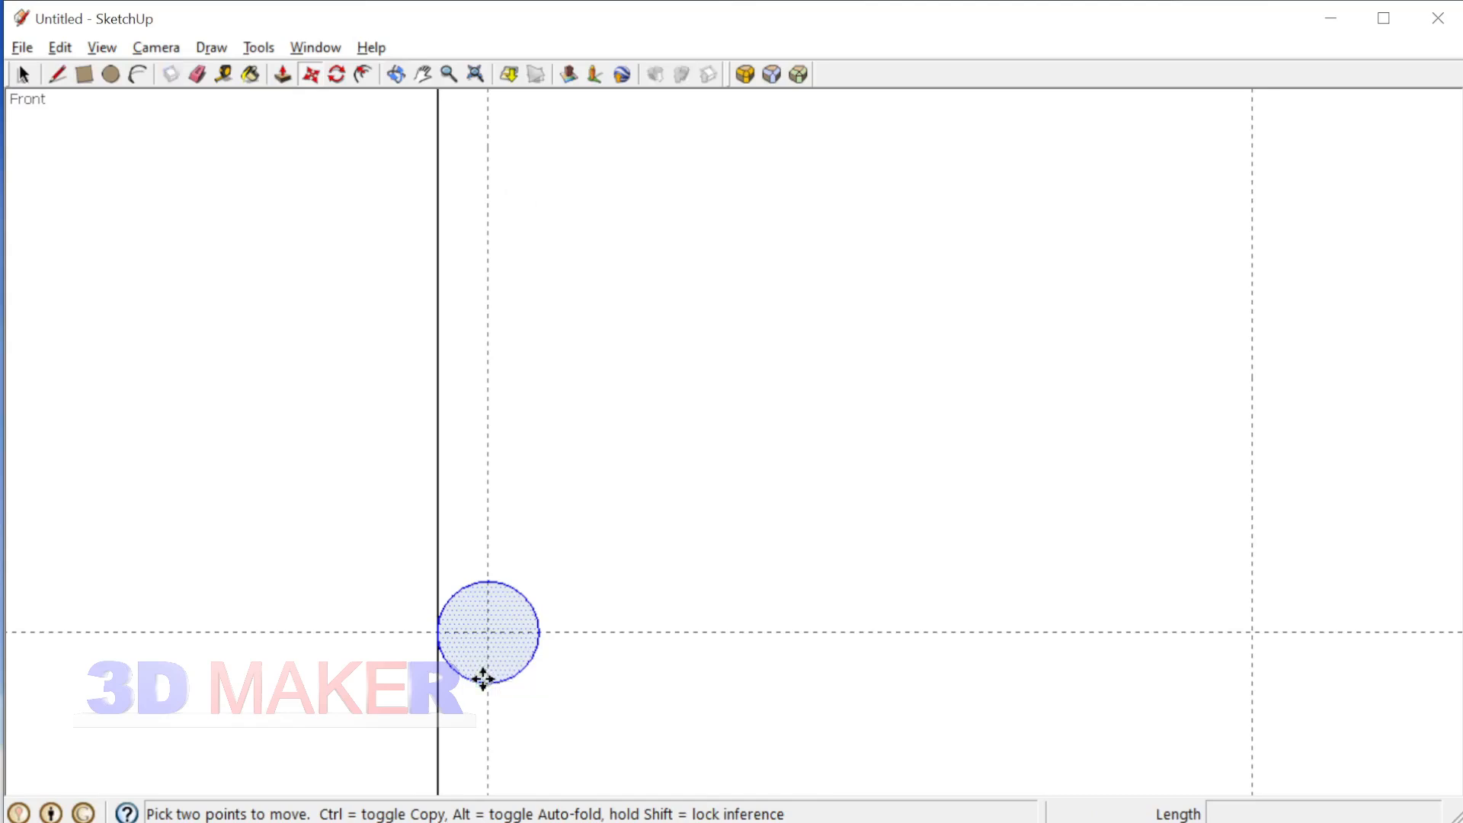
click(482, 679)
click(490, 630)
key(space)
Step: Scale the circle vertically up to the upper horizontal guide, forming a tall, narrow ellipse
scroll(492, 602, down, 1)
key(s)
scroll(492, 556, down, 1)
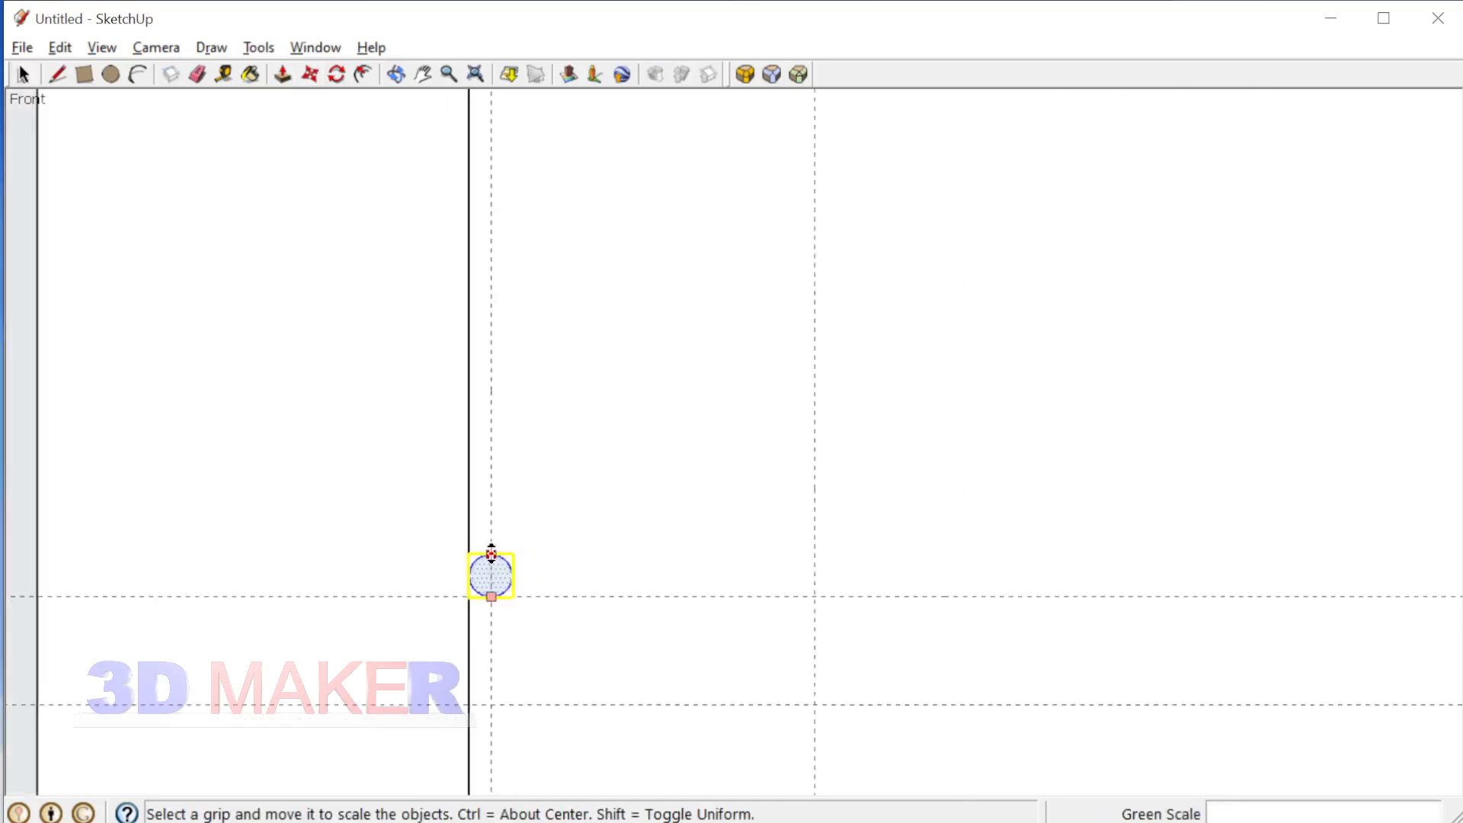
scroll(492, 554, down, 1)
click(492, 132)
key(space)
scroll(533, 472, down, 1)
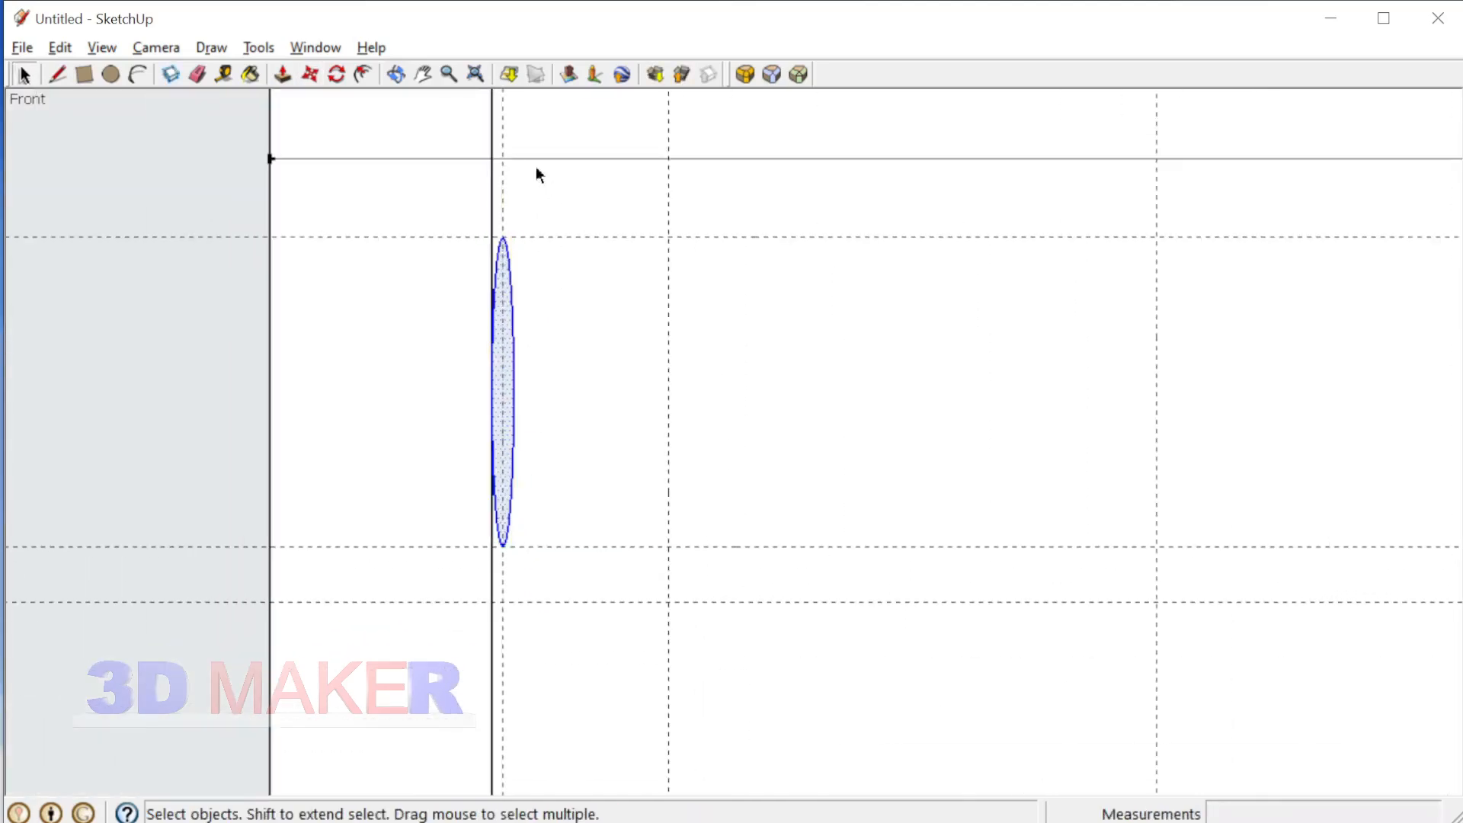
Step: Draw a circle with a 3 mm radius centred on the narrow ellipse's upper tip
scroll(506, 216, up, 10)
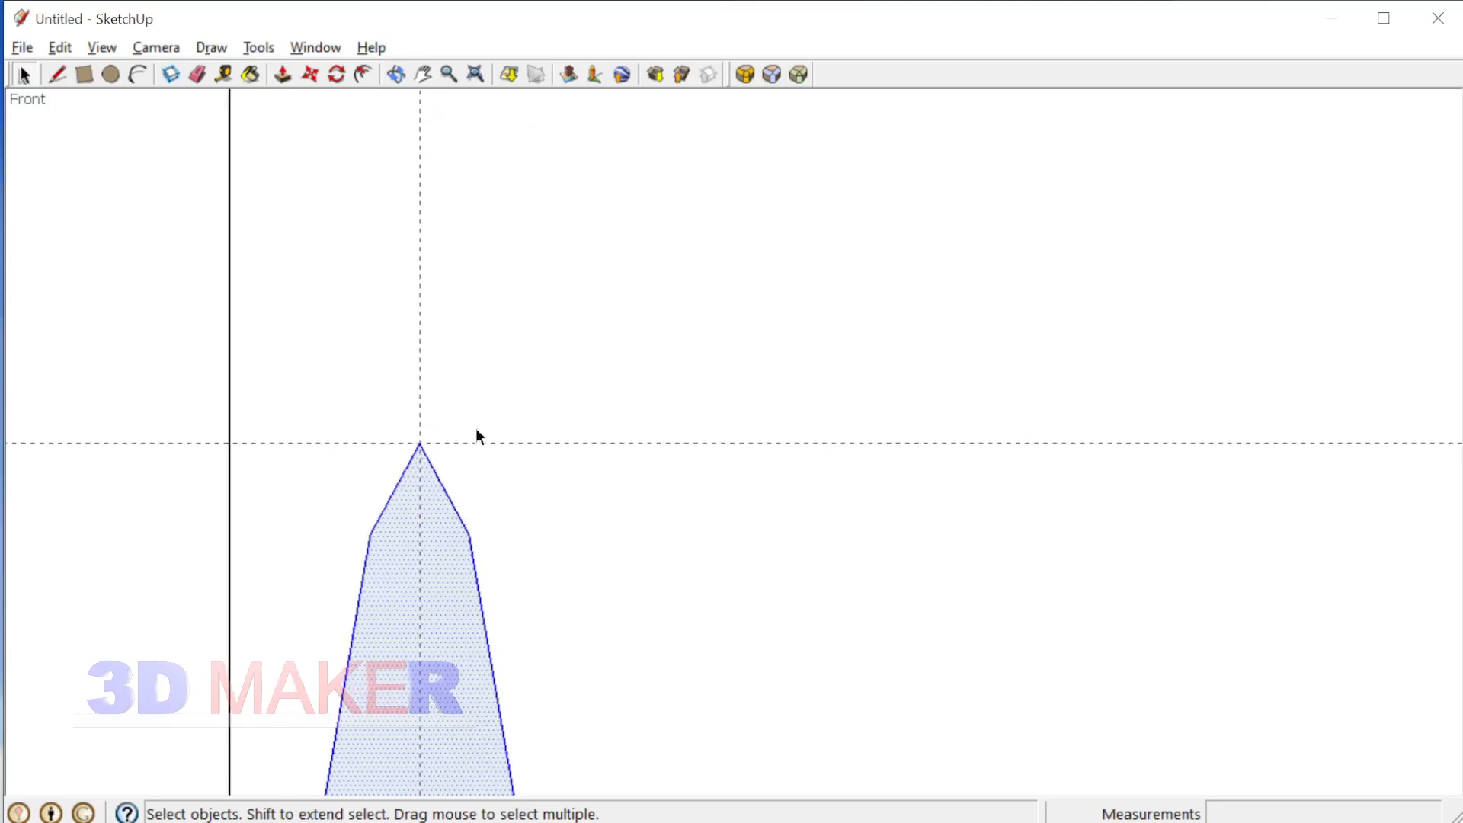
key(c)
click(421, 441)
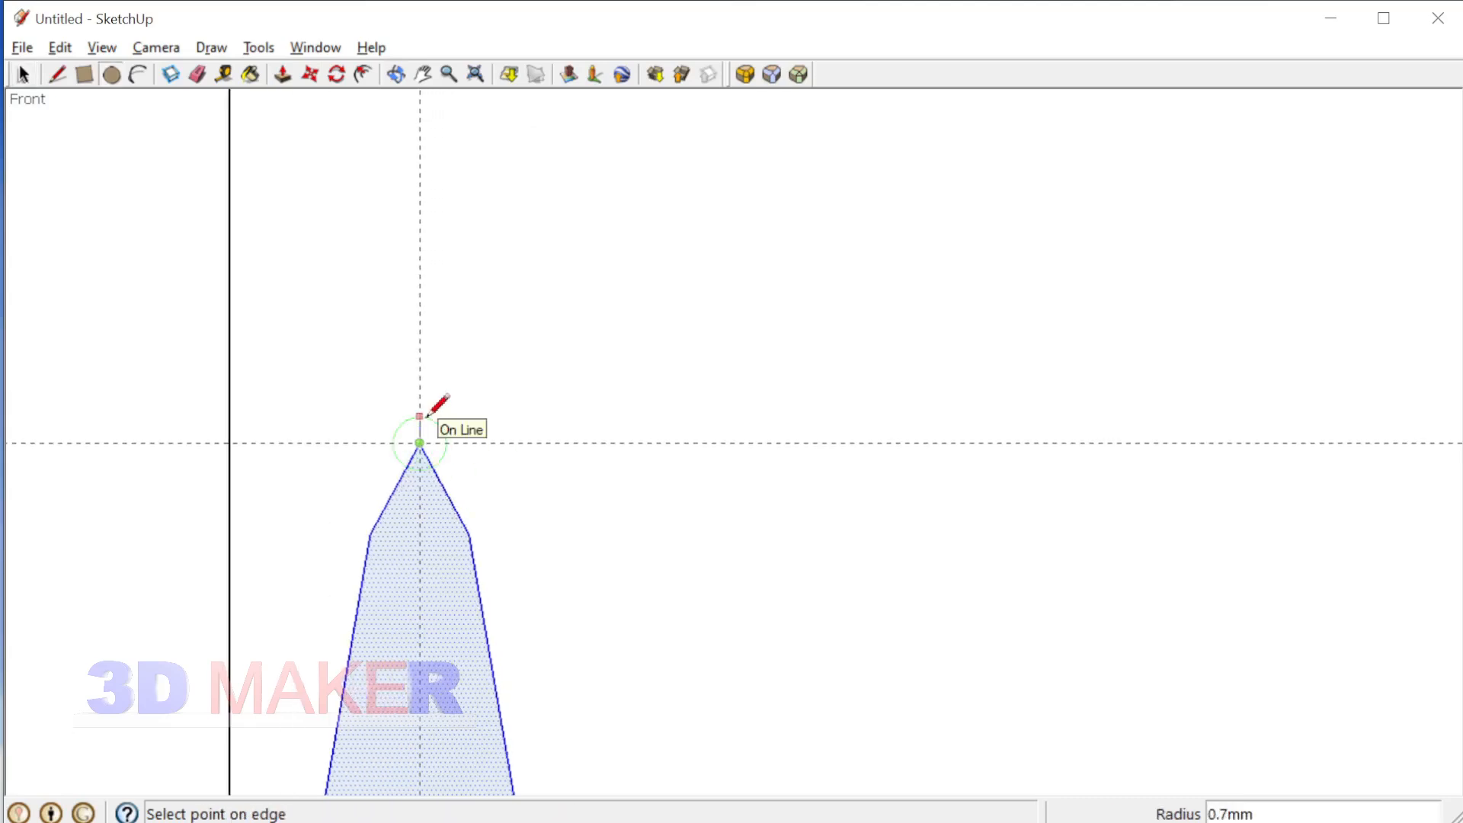
text(3)
key(Return)
scroll(458, 287, down, 5)
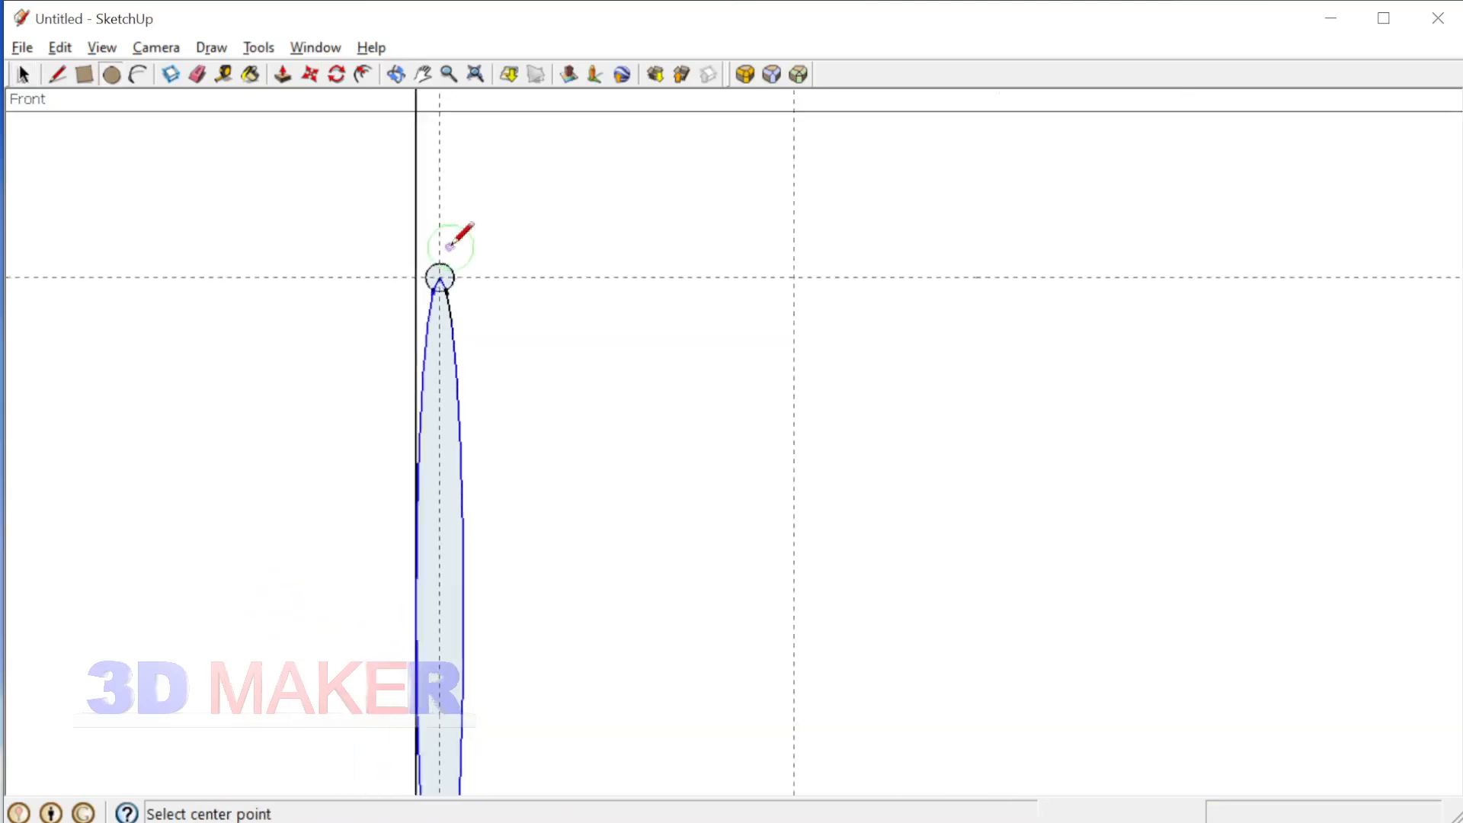
Step: Draw a circle with a 3 mm radius centred on the narrow ellipse's lower tip
scroll(450, 247, down, 4)
scroll(495, 610, up, 6)
click(416, 561)
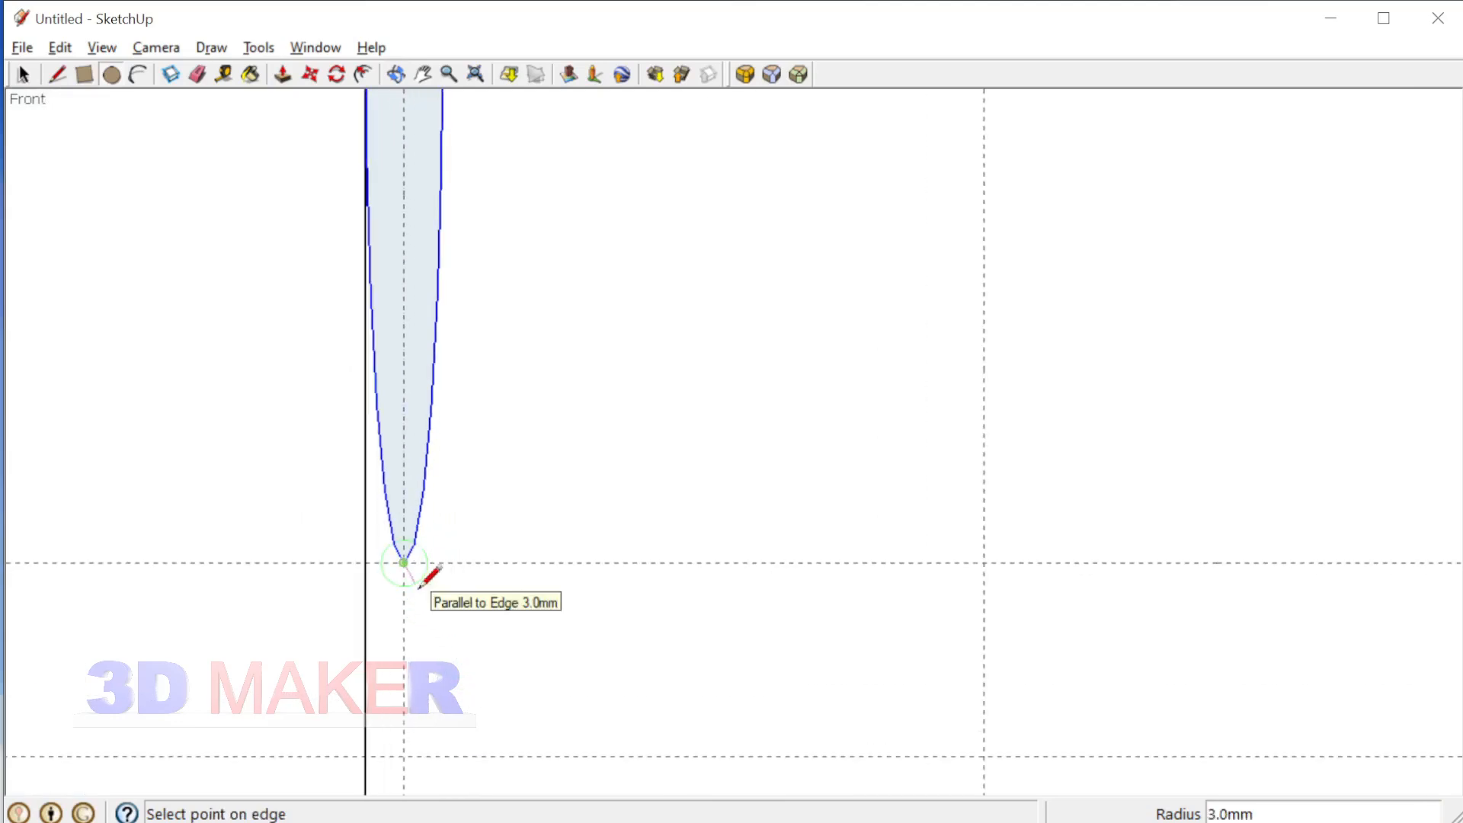
text(3)
key(Return)
scroll(428, 568, down, 1)
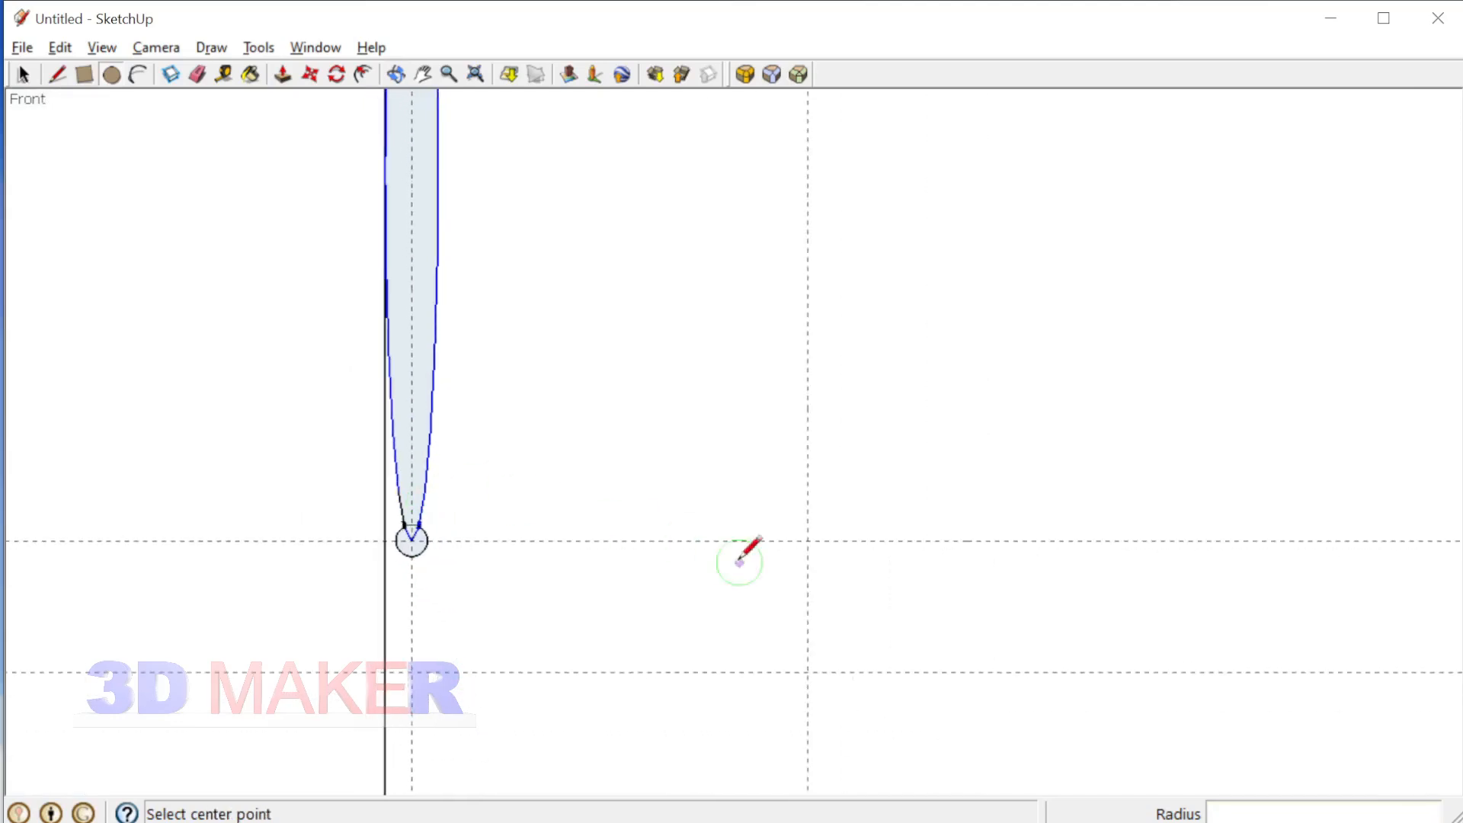
Step: Draw a circle where the 80 mm guide crosses the middle horizontal guide, with its radius reaching the lowest guide
click(808, 541)
click(808, 672)
key(space)
Step: Scale this circle horizontally about its centre until it reaches the centre of the lower 3 mm circle
double_click(852, 591)
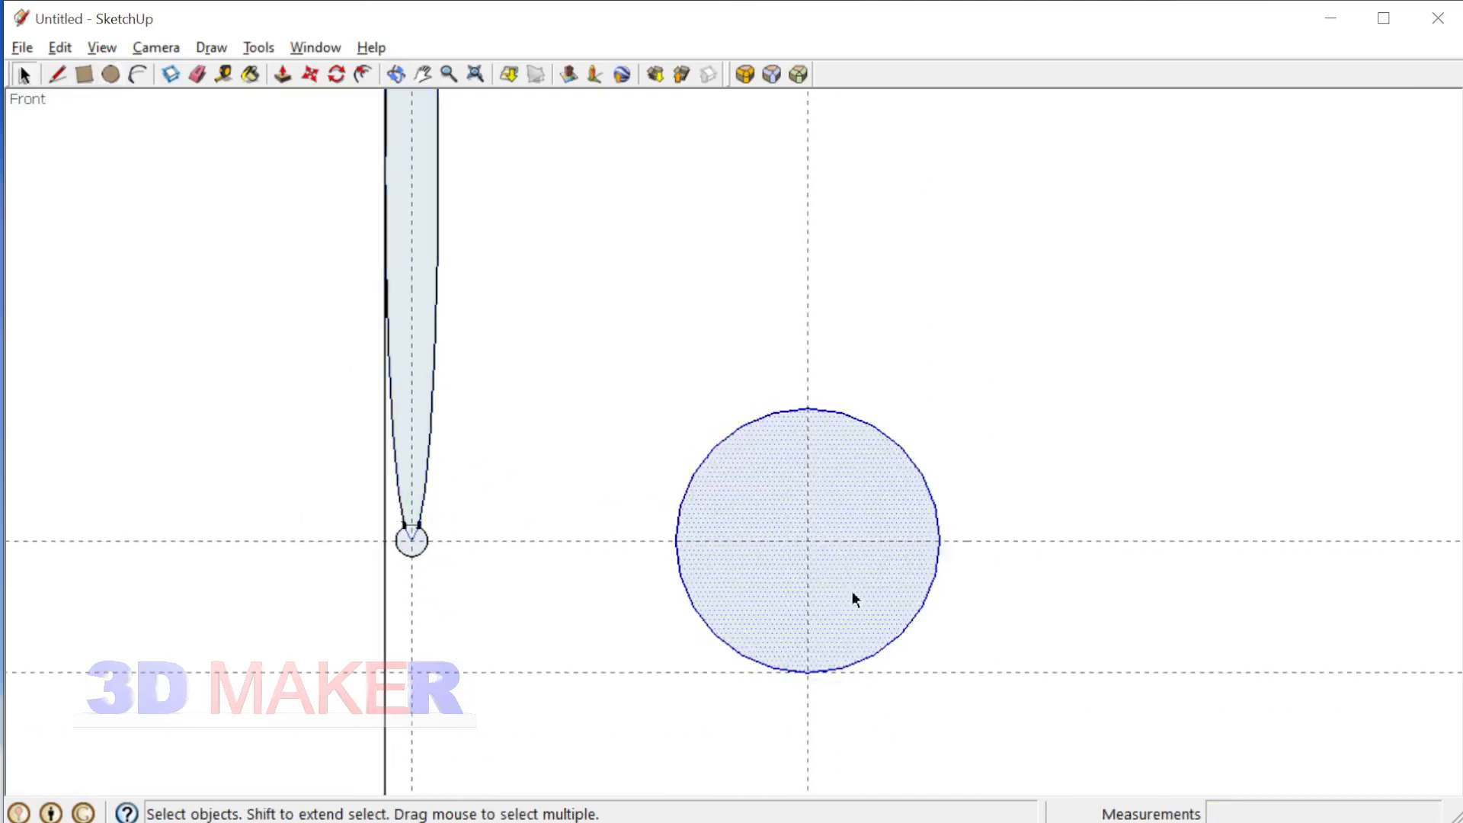
key(s)
scroll(495, 540, up, 2)
ctrl+drag(676, 541, 381, 542)
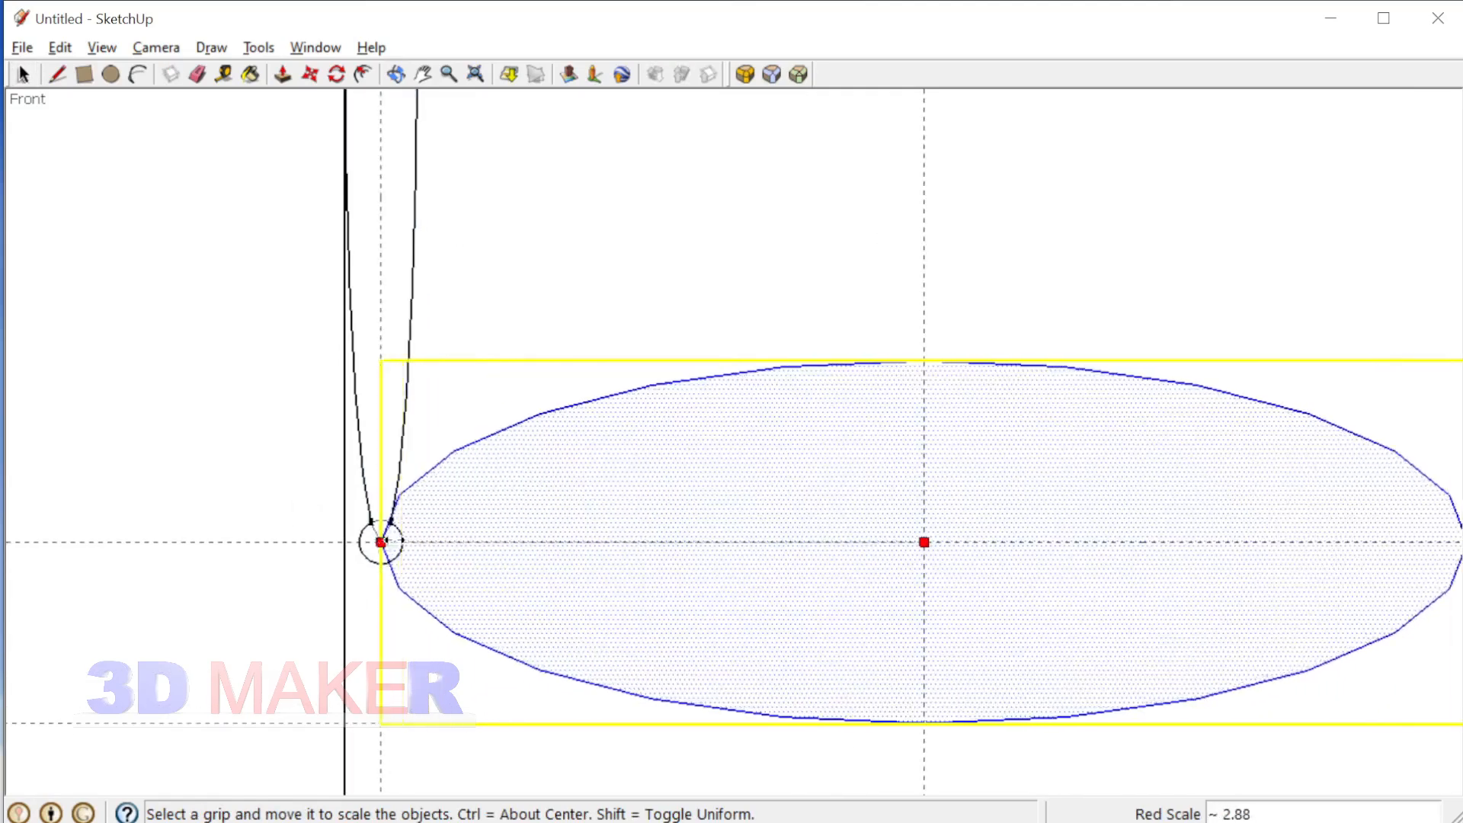
click(381, 541)
scroll(503, 625, down, 3)
key(space)
scroll(709, 659, down, 5)
scroll(1014, 435, up, 3)
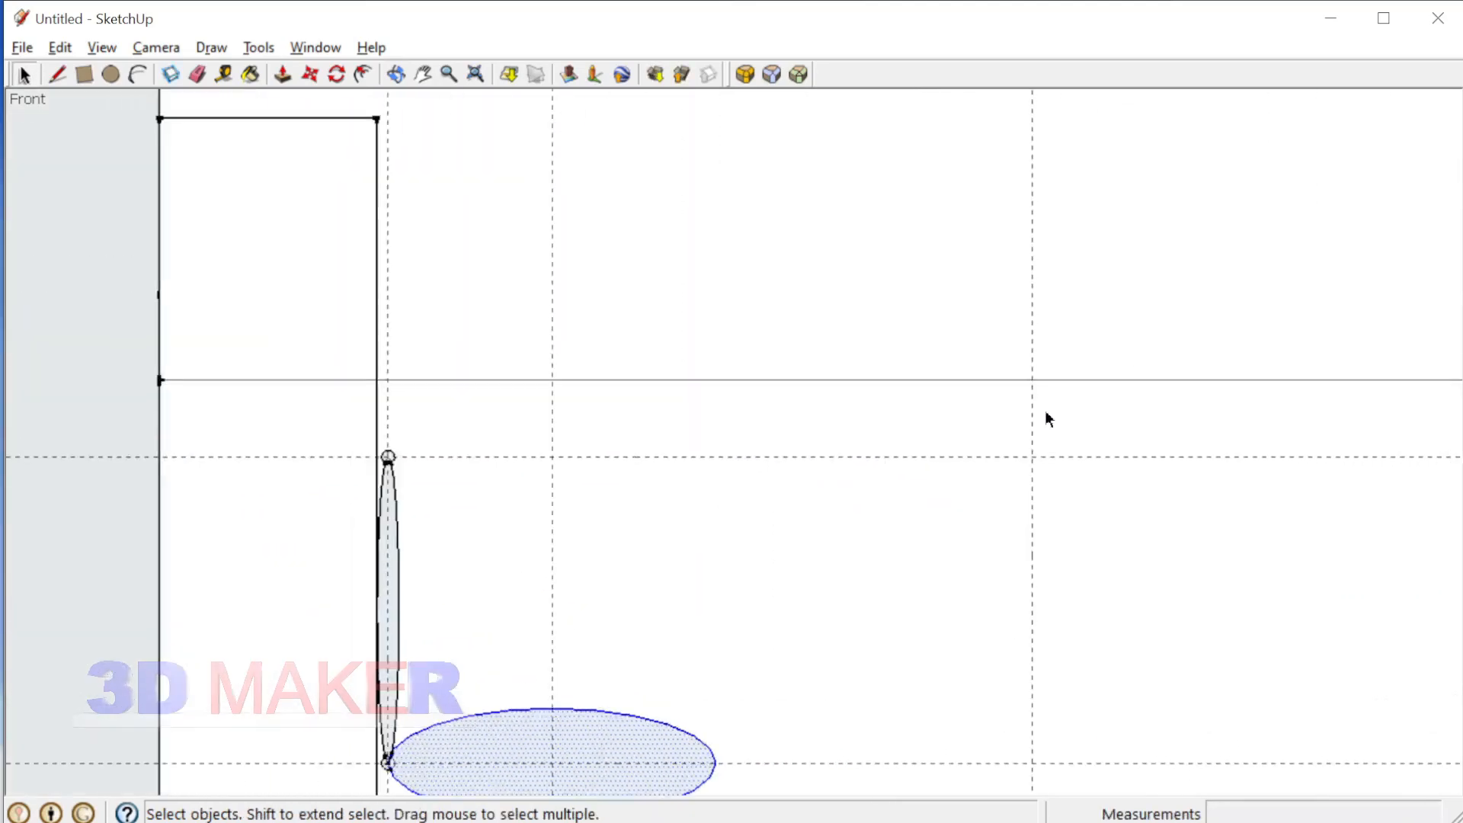
Step: Draw a circle with a 35 mm radius where the 300 mm guide crosses the upper horizontal guide
key(c)
click(1032, 457)
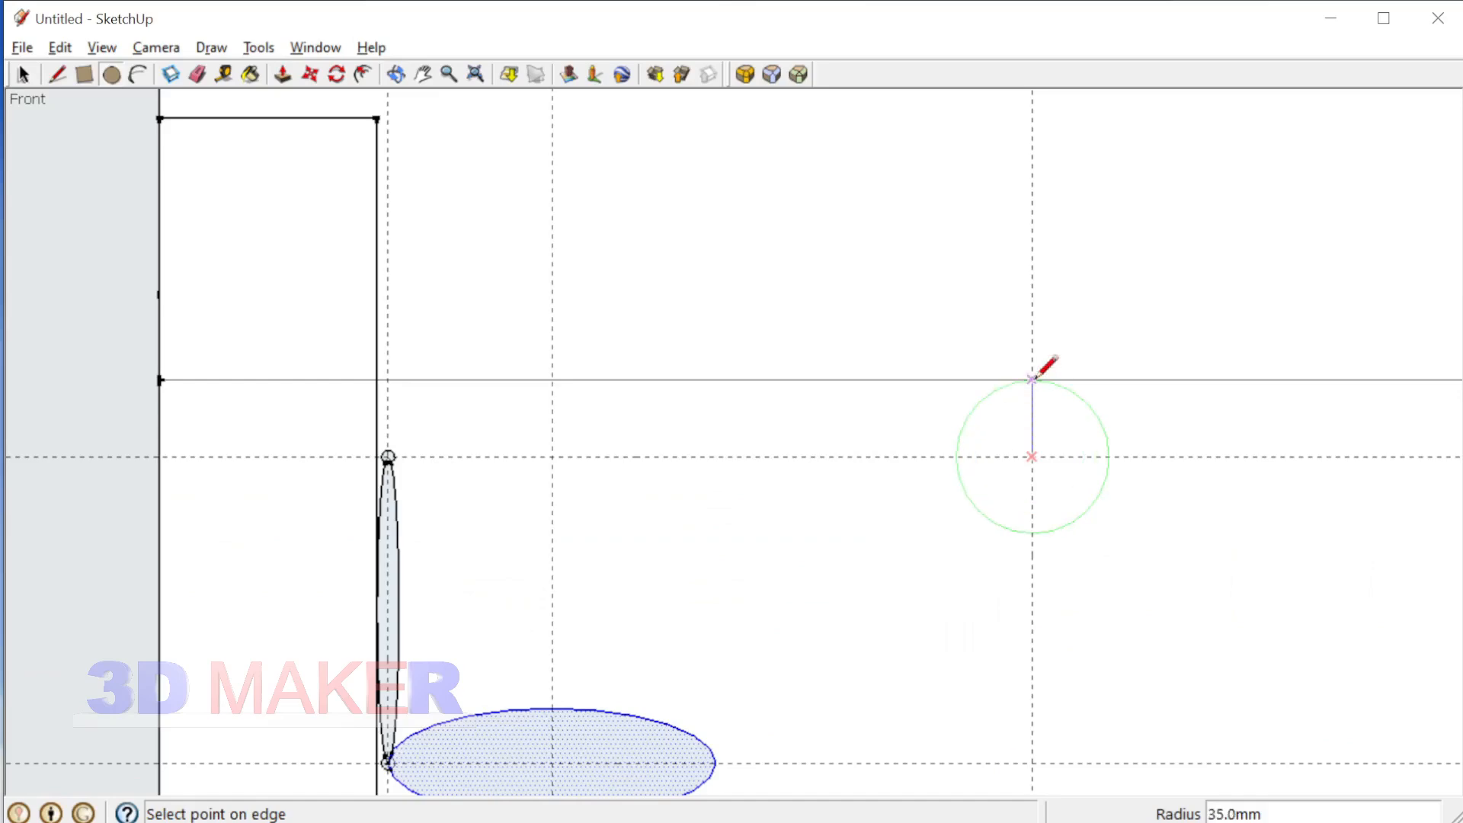
click(1034, 379)
key(space)
Step: Scale the 35 mm circle horizontally about its centre until it reaches the centre of the upper 3 mm circle
click(959, 466)
key(s)
ctrl+drag(957, 457, 462, 430)
scroll(462, 430, up, 2)
ctrl+drag(463, 430, 163, 483)
scroll(328, 507, up, 3)
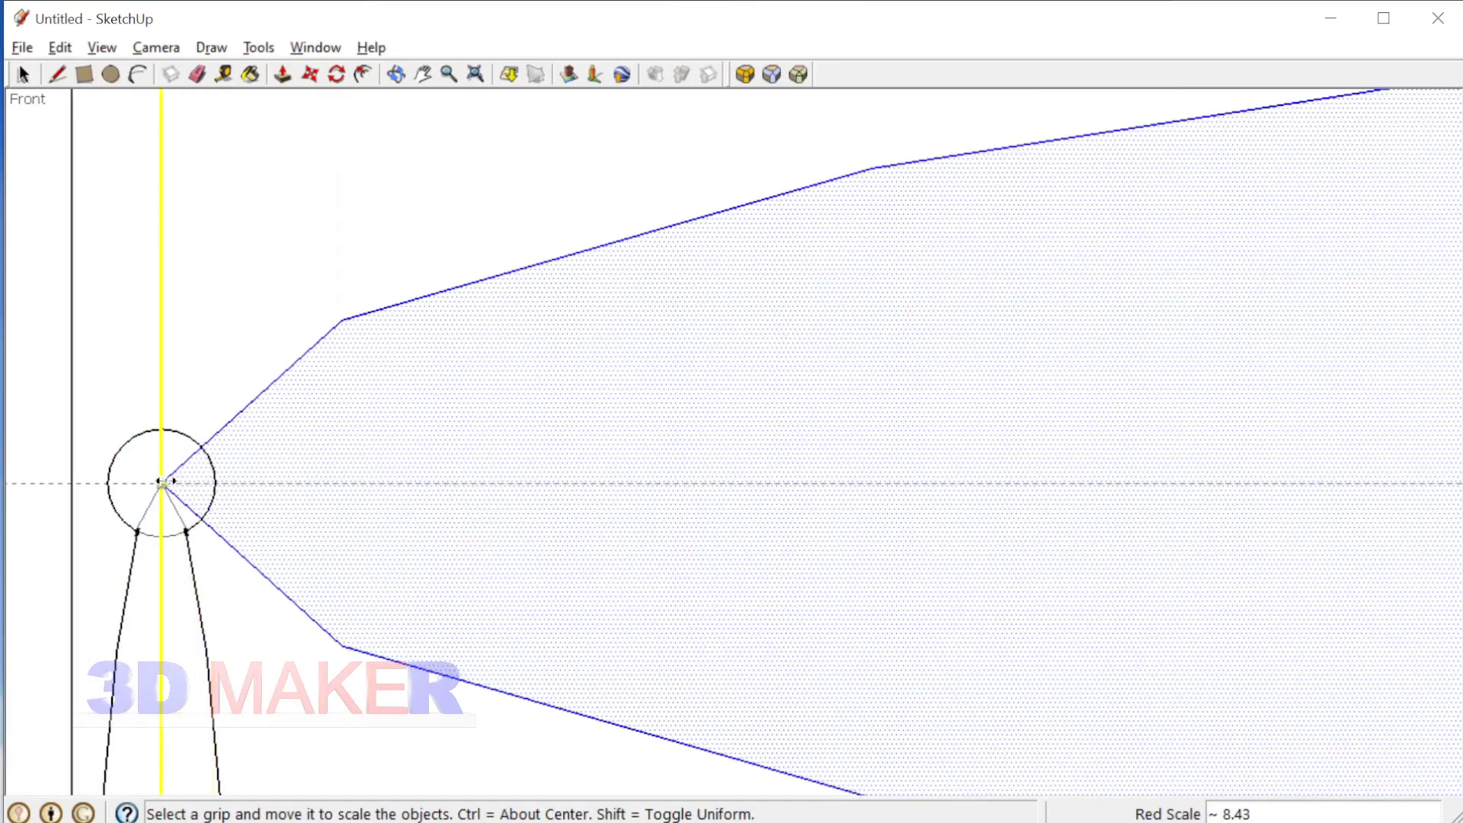
key(space)
Step: Erase the overlapping edges inside the upper small circle to join it with both ellipses
key(e)
click(194, 458)
scroll(166, 521, up, 2)
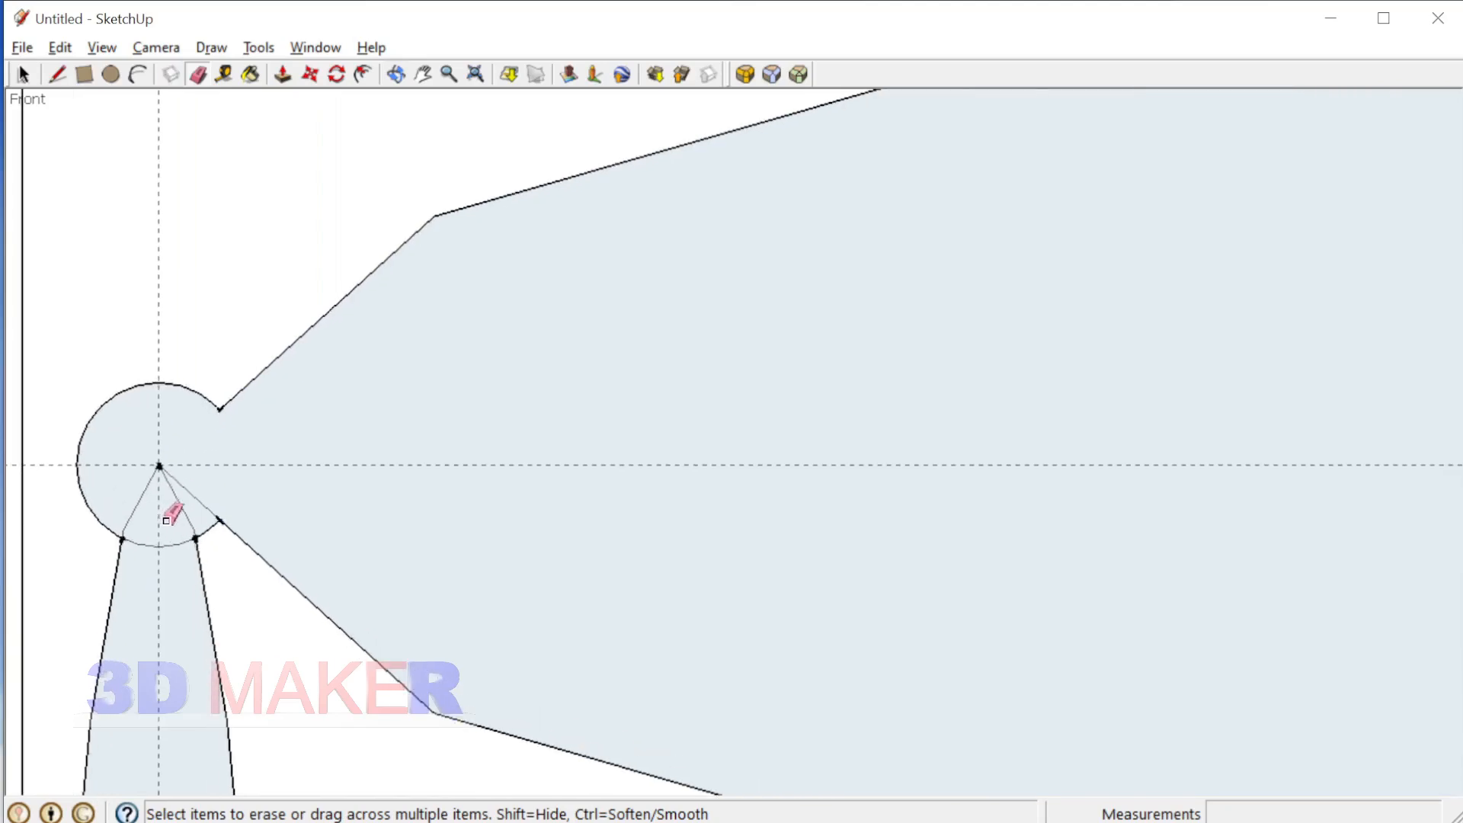
scroll(538, 341, down, 13)
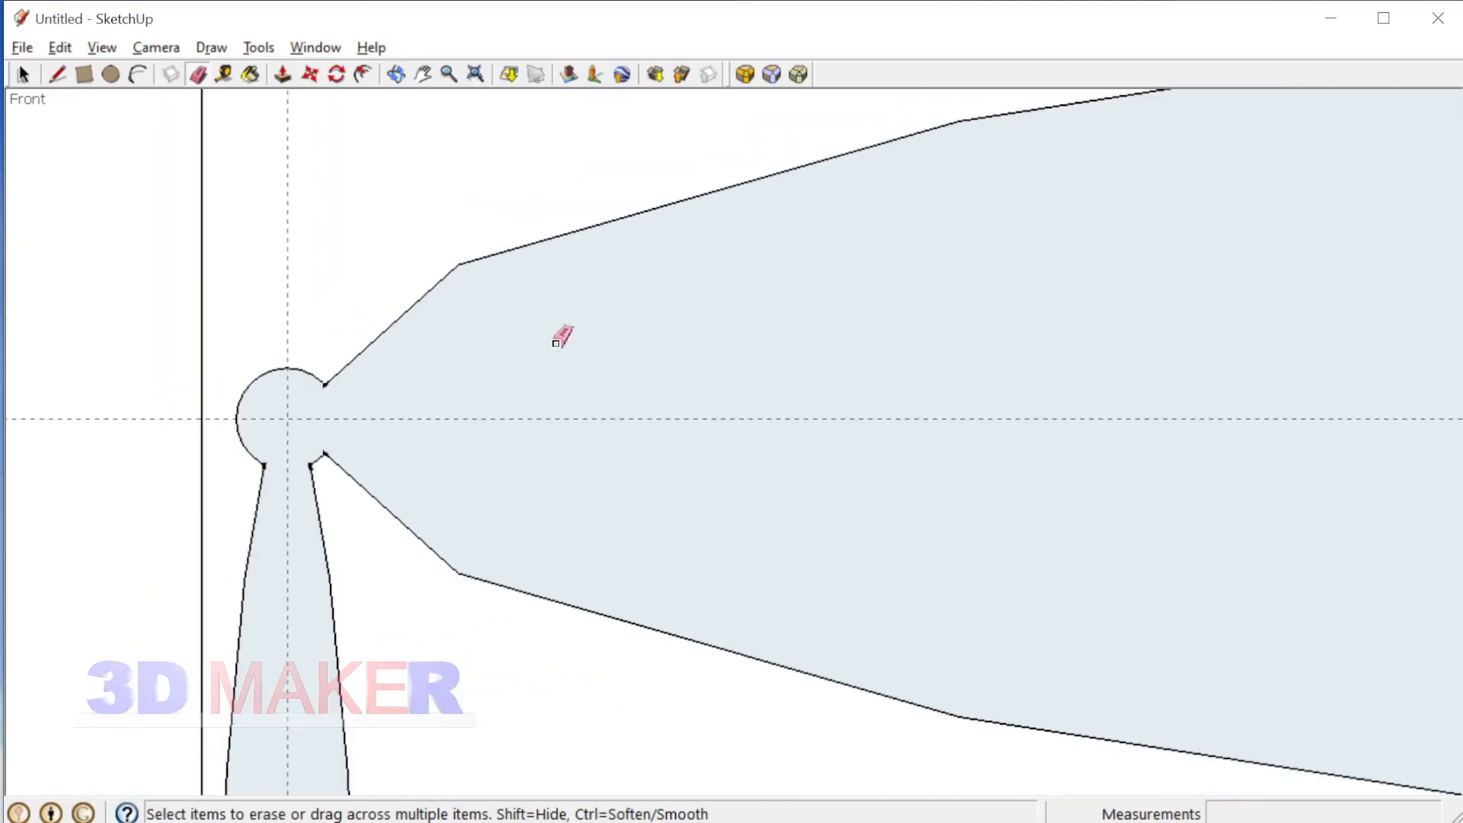
Step: Erase the overlapping edges inside the lower small circle where the two ellipses meet
scroll(568, 512, up, 3)
scroll(557, 513, up, 5)
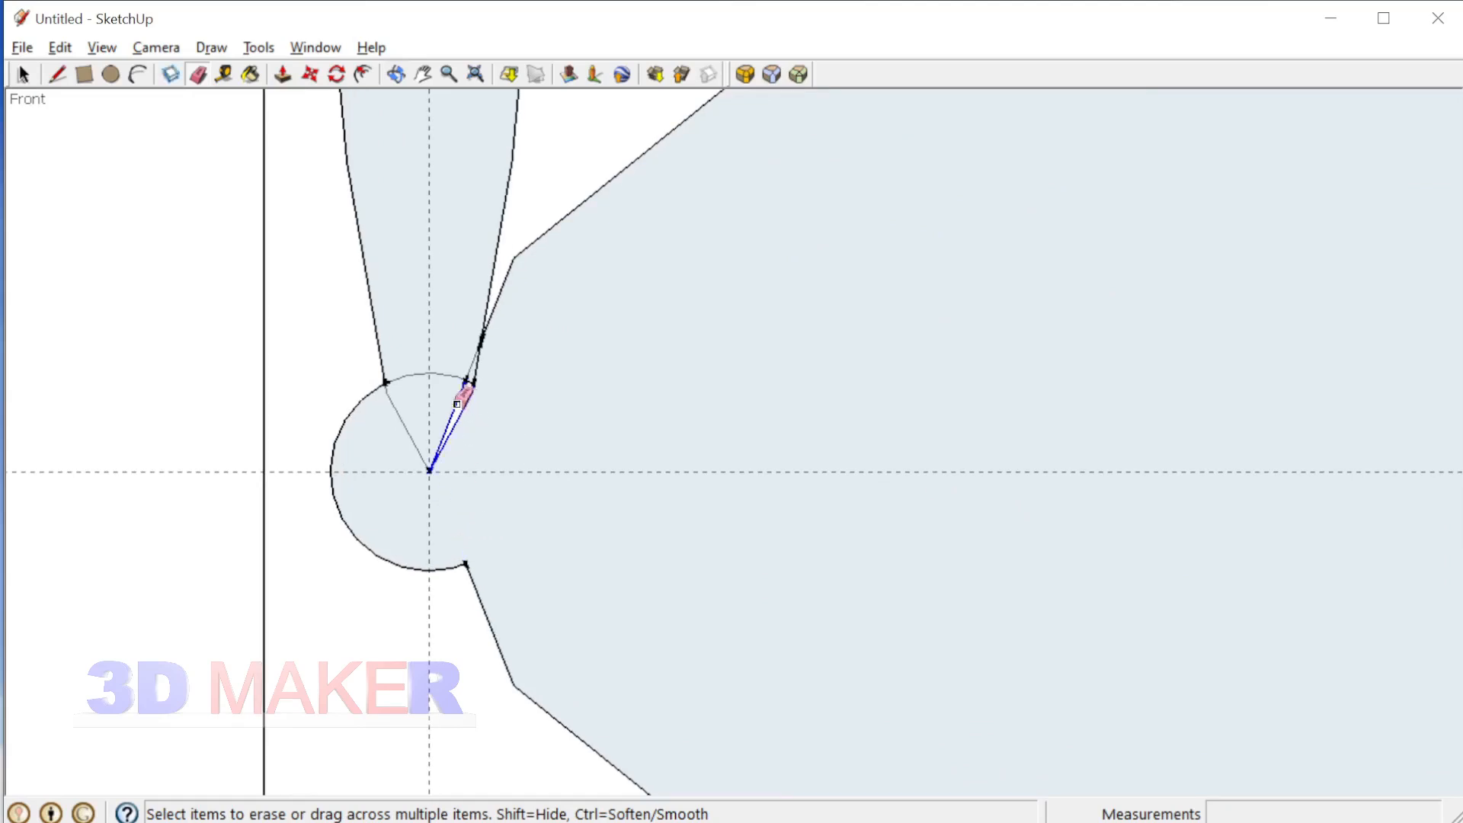
click(457, 404)
click(409, 383)
click(478, 353)
scroll(438, 427, down, 2)
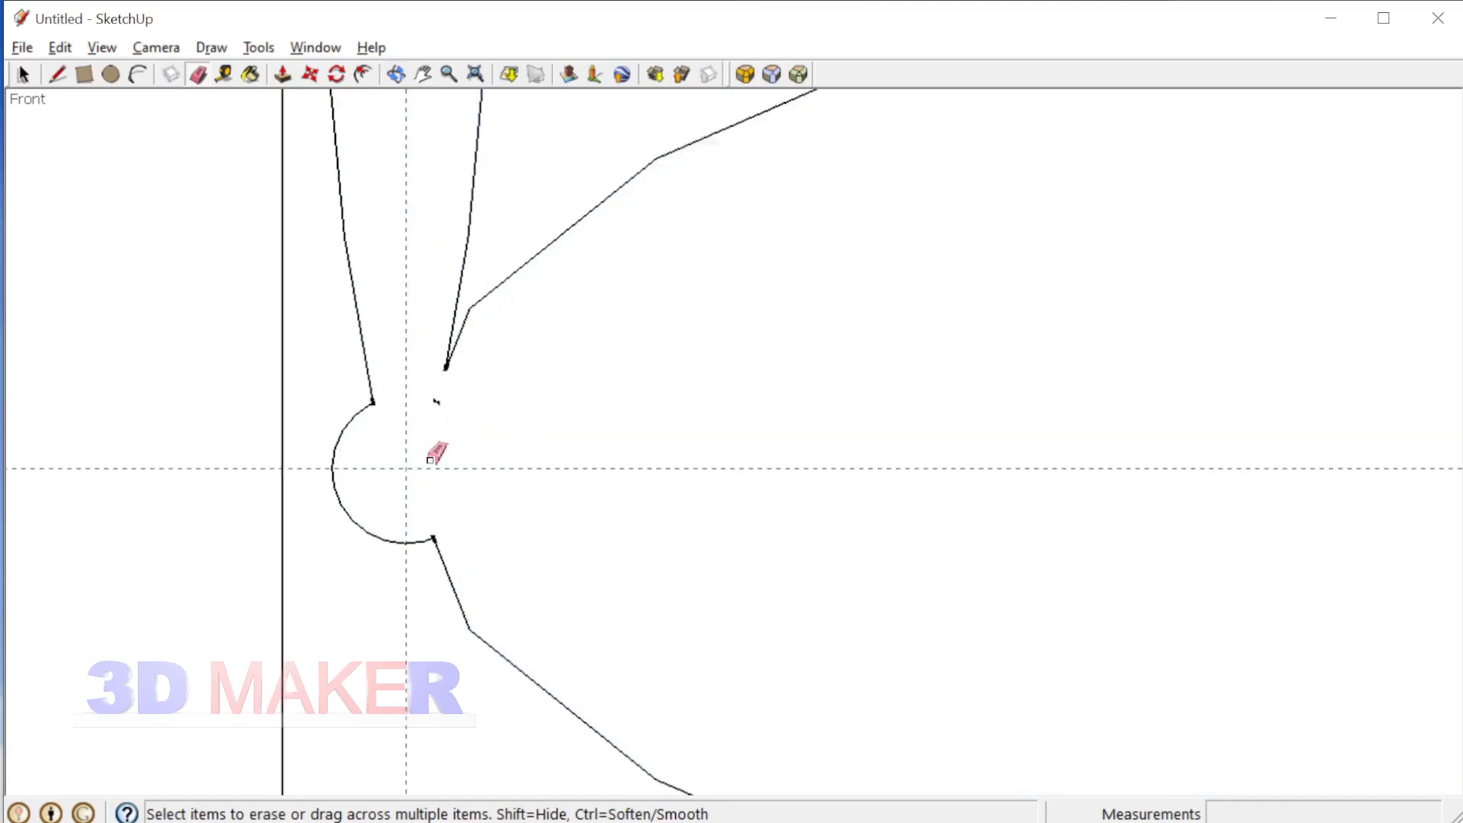
scroll(312, 465, down, 11)
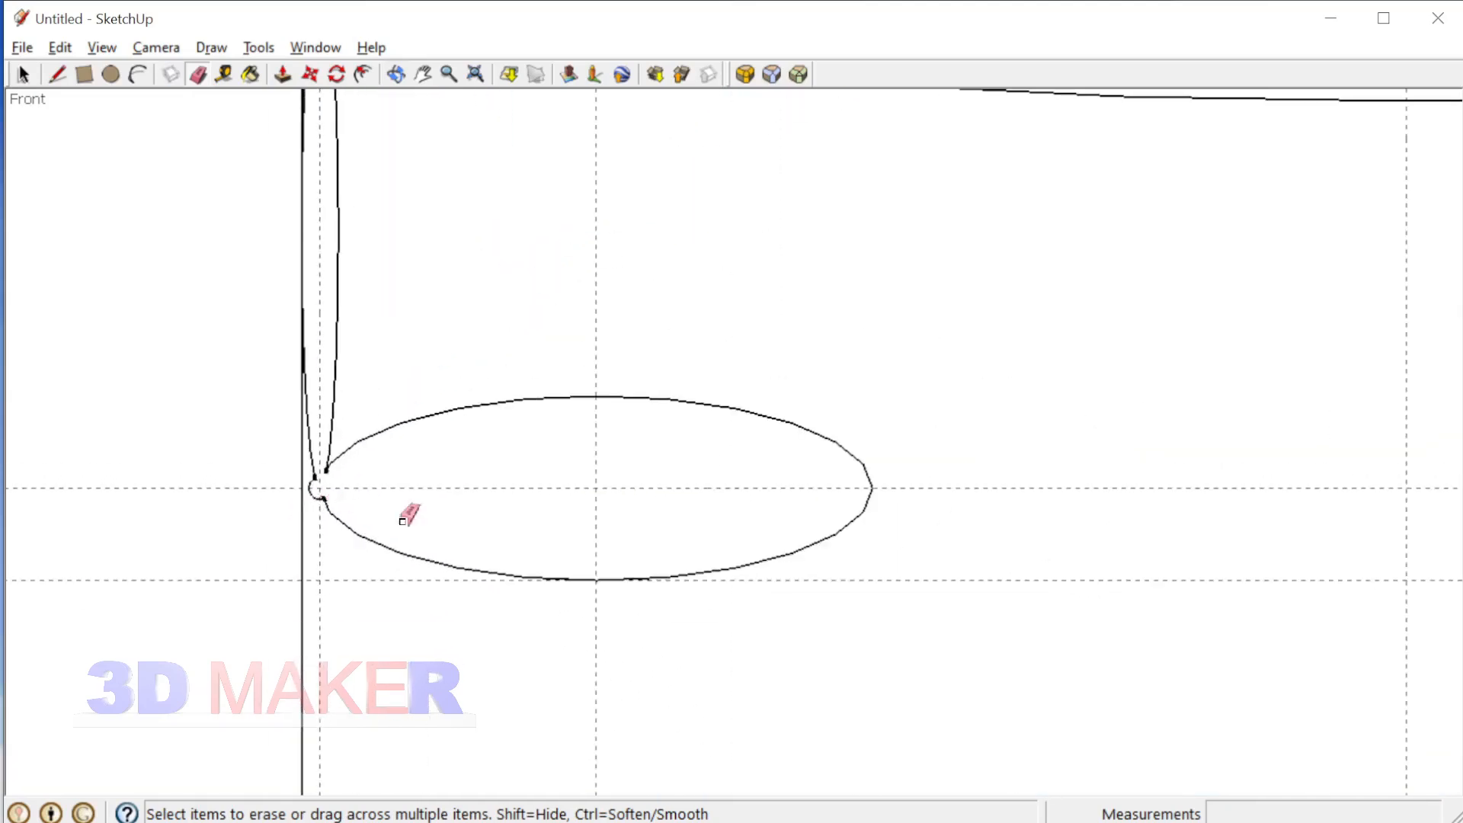
Step: Draw a line from the upper ellipse's top point straight down to the lowest horizontal guide and across to the lower ellipse's bottom point
key(space)
key(l)
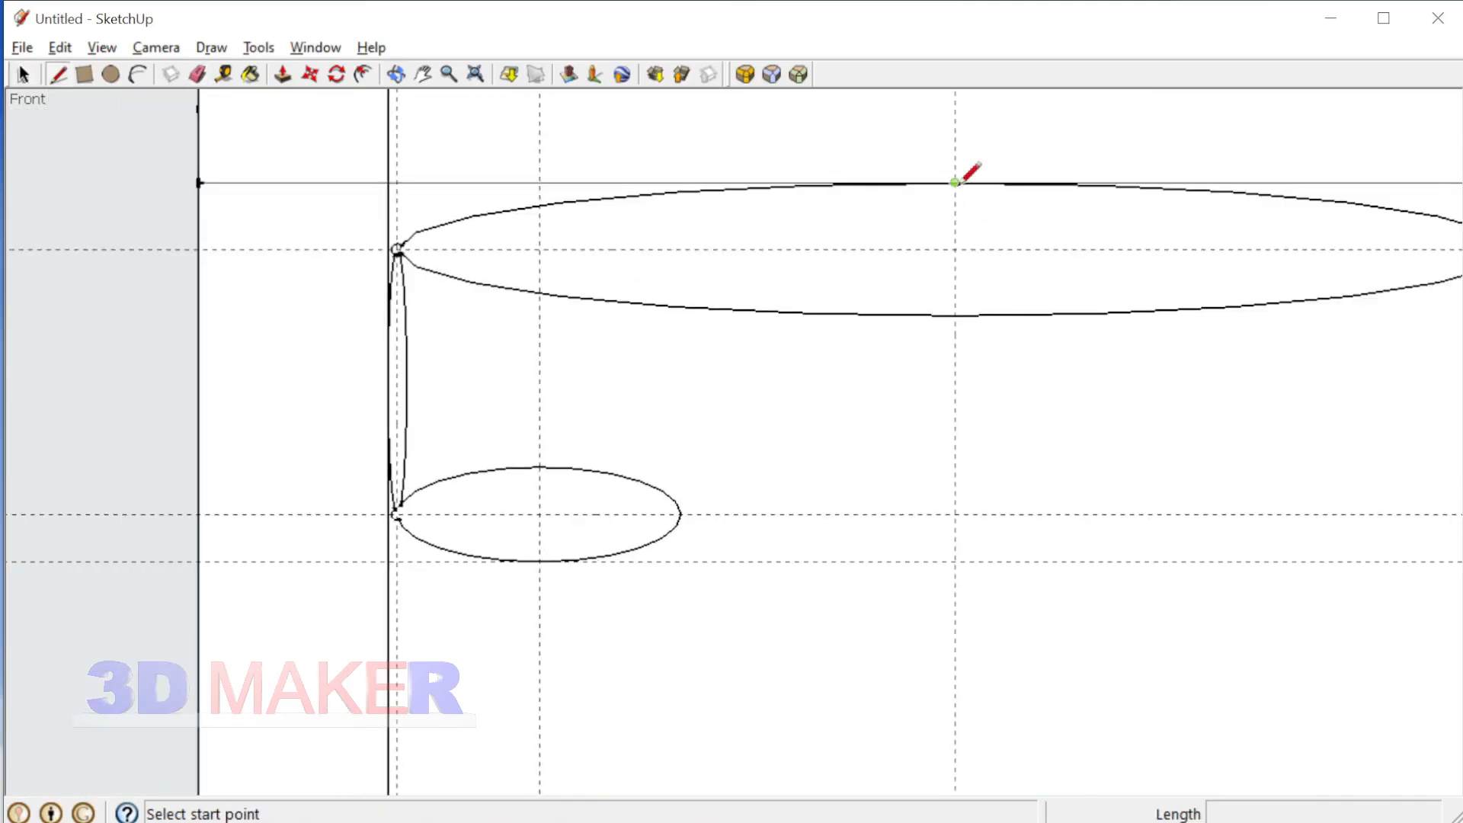
click(955, 183)
click(541, 560)
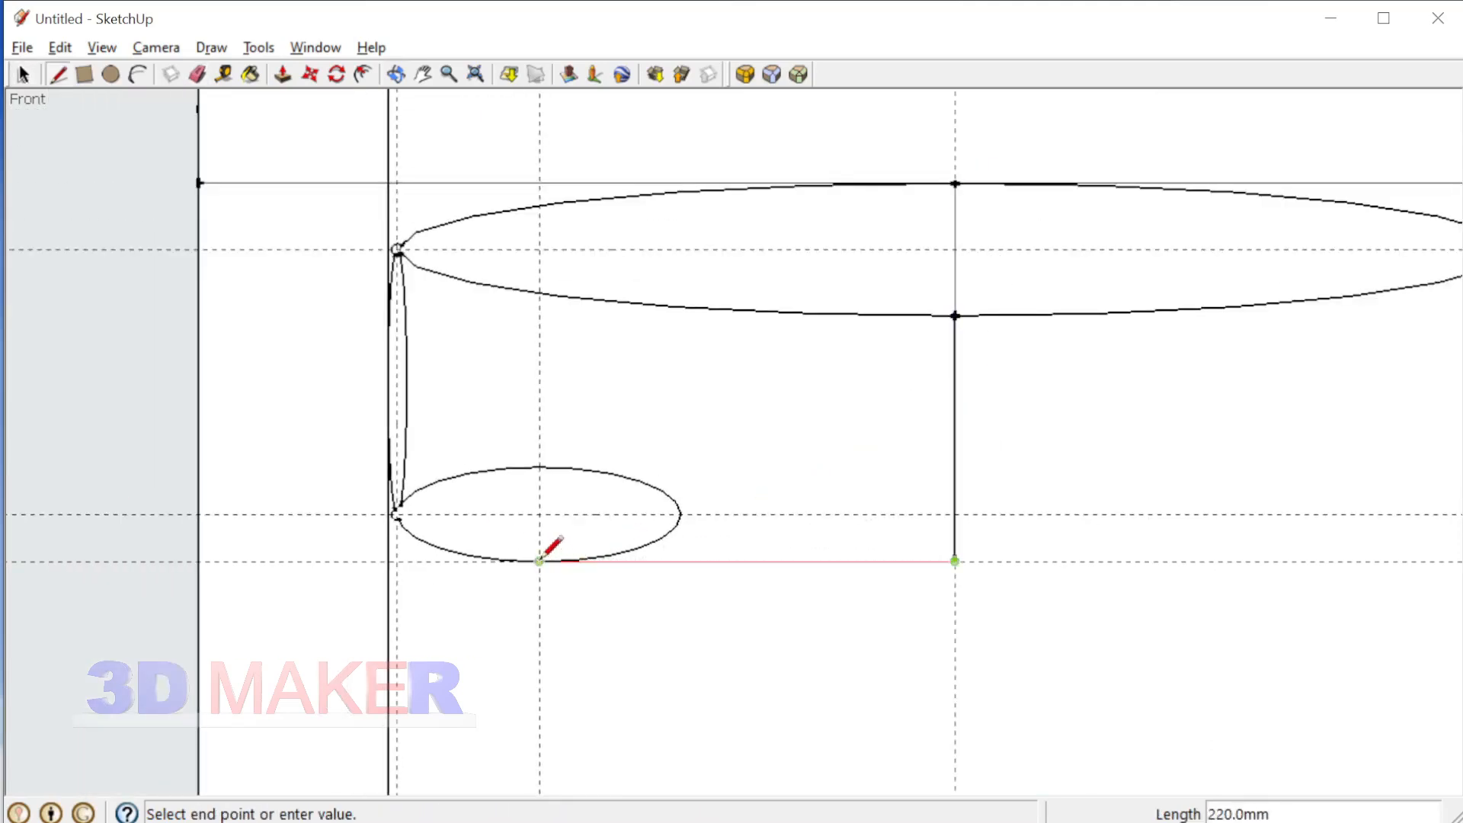
click(539, 562)
Step: Erase the upper ellipse's far half and underside and the lower ellipse's parts inside the profile, keeping only the outer curves
key(e)
click(631, 478)
click(1059, 307)
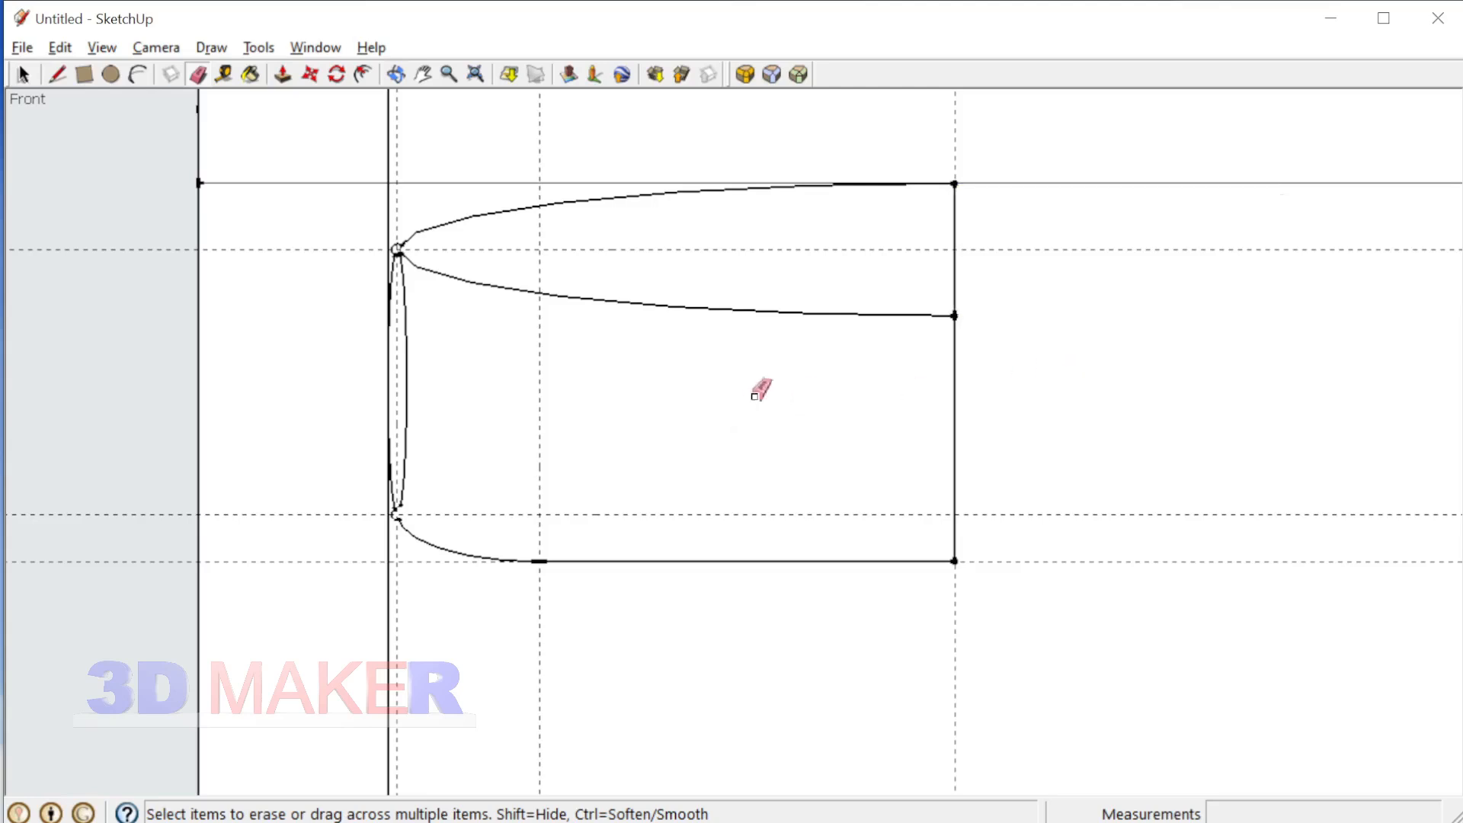
click(762, 308)
Step: Erase the inner half of the upright ellipse and the leftover edges at the small circles to leave one closed cushion outline
scroll(398, 246, up, 5)
click(389, 277)
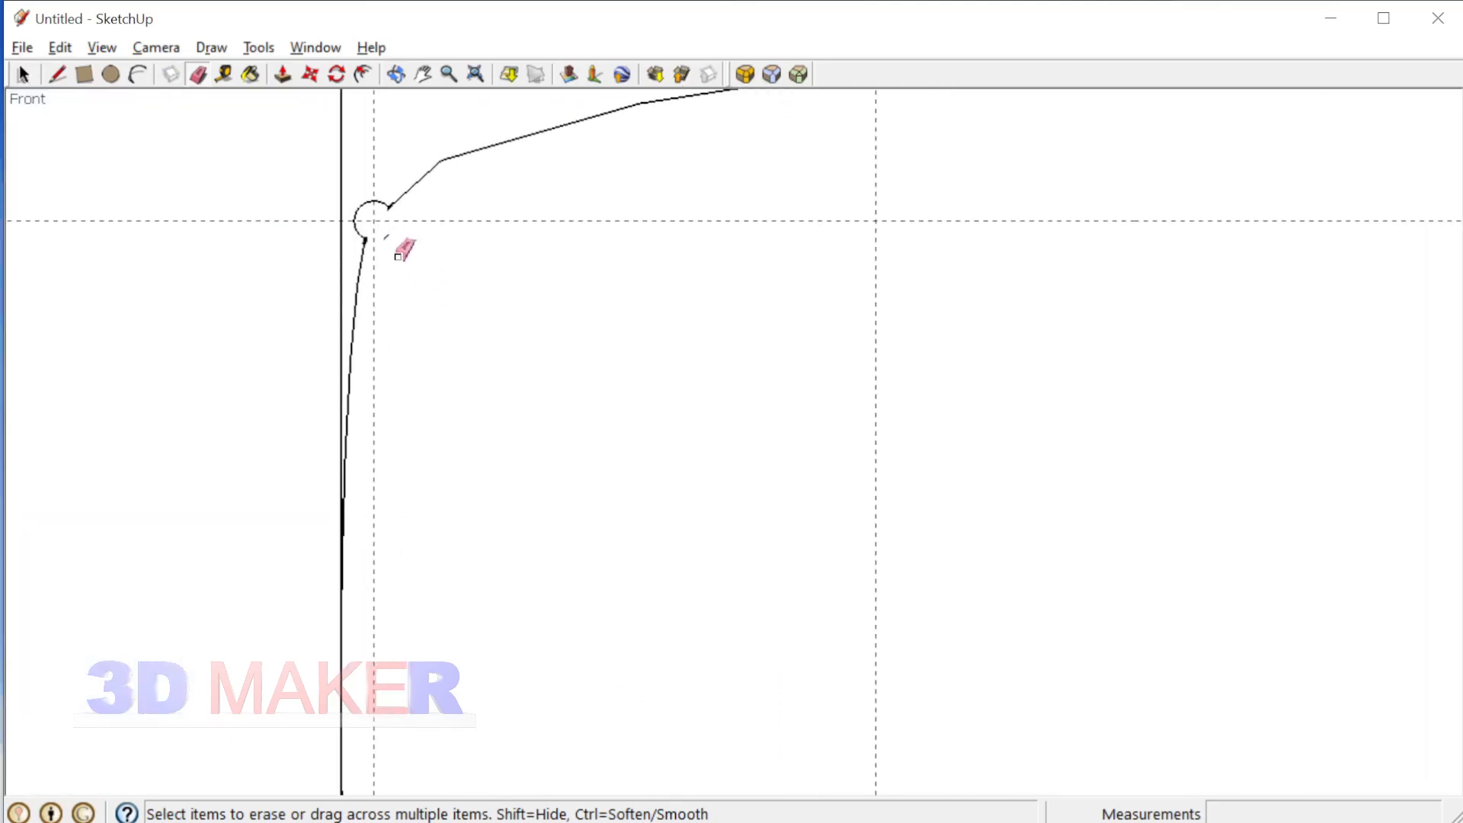
scroll(385, 242, up, 3)
scroll(471, 194, down, 10)
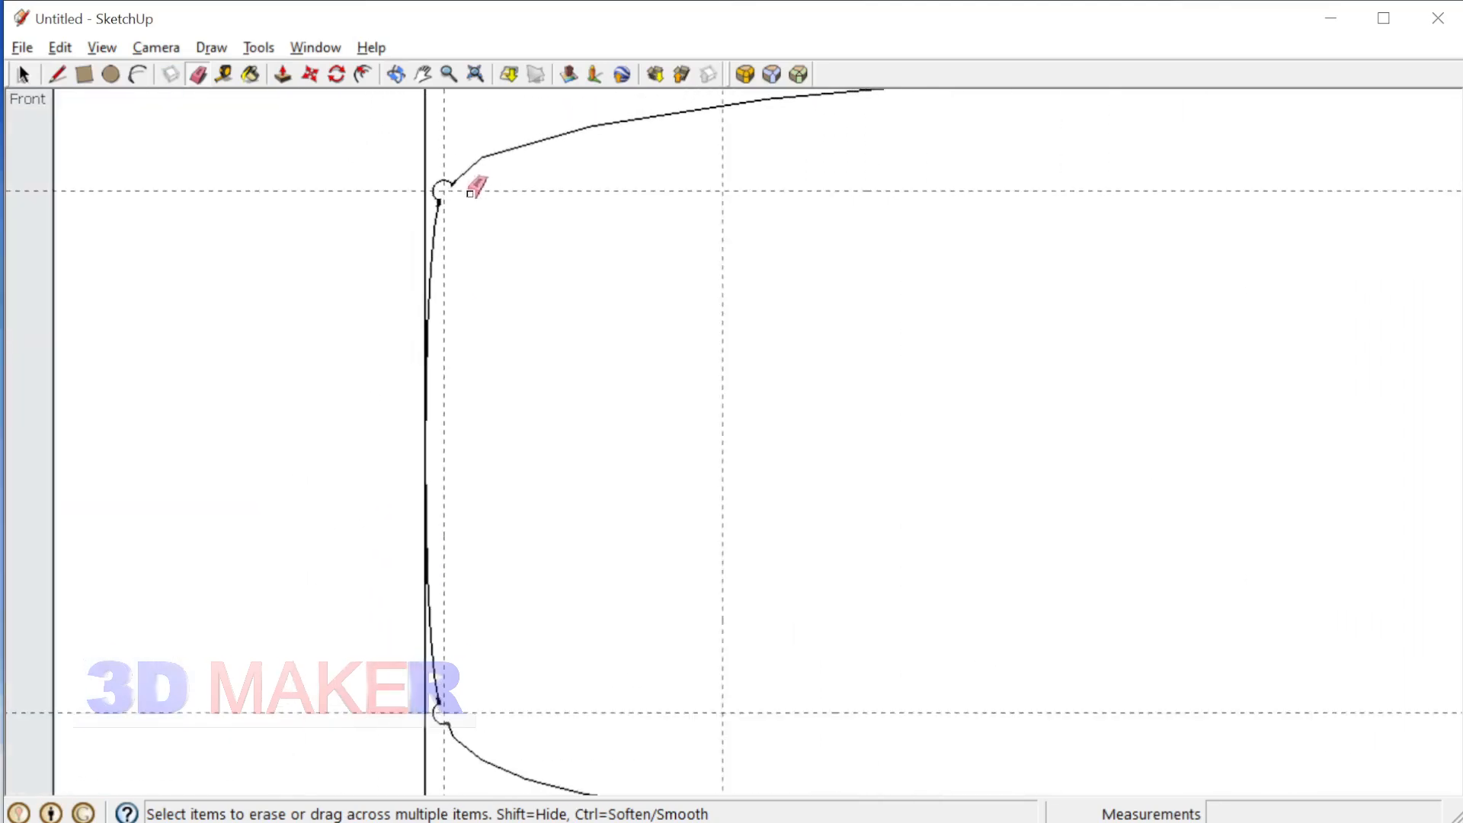
scroll(469, 540, up, 5)
key(space)
scroll(450, 560, down, 8)
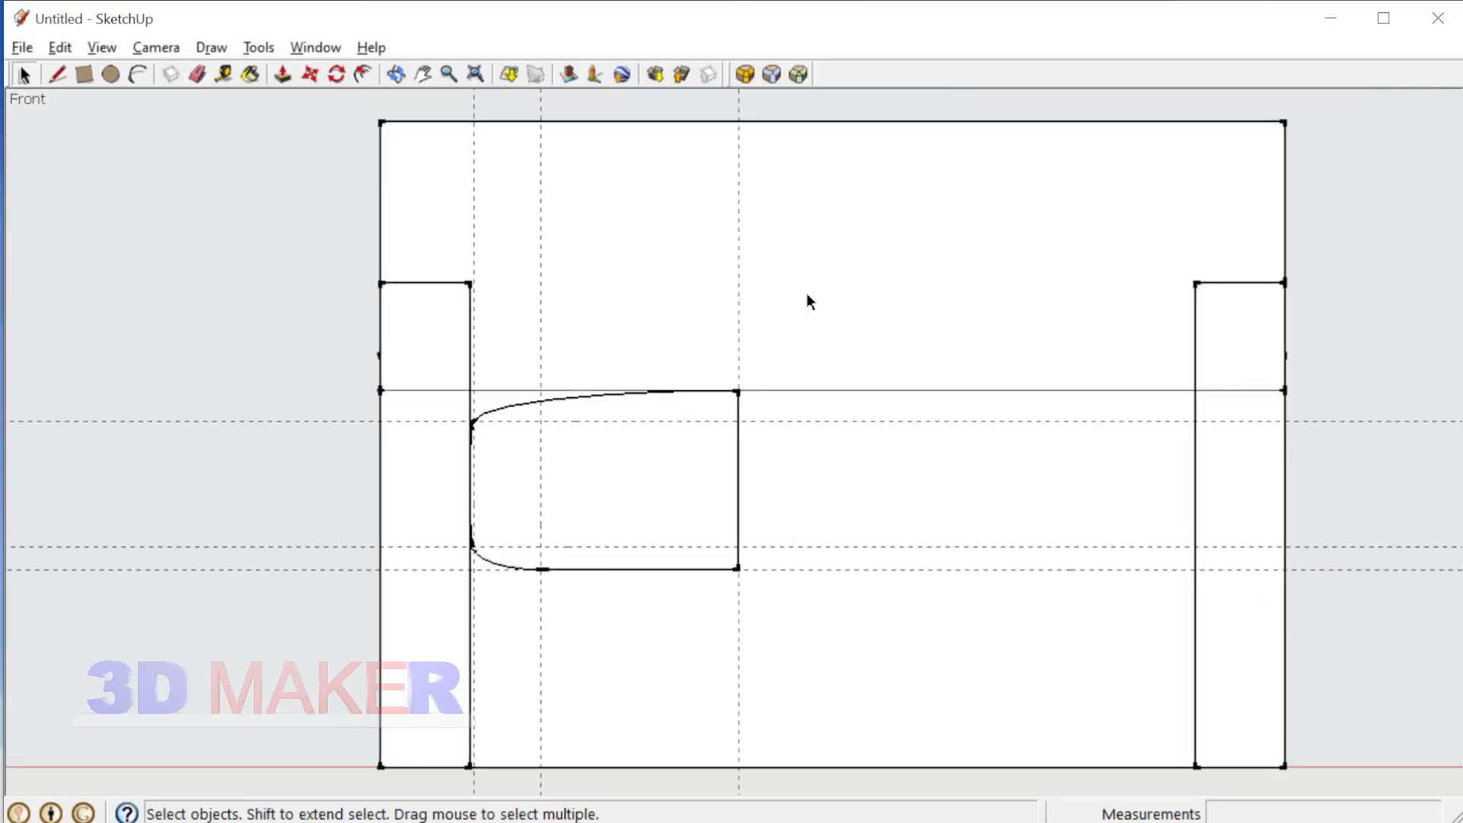
Step: Draw an L-shaped path on the box's top face, running back from the guide on the front edge and turning parallel to that edge
mouse_move(807, 300)
middle_down()
mouse_move(556, 526)
mouse_move(586, 440)
mouse_move(673, 350)
mouse_move(597, 359)
middle_up()
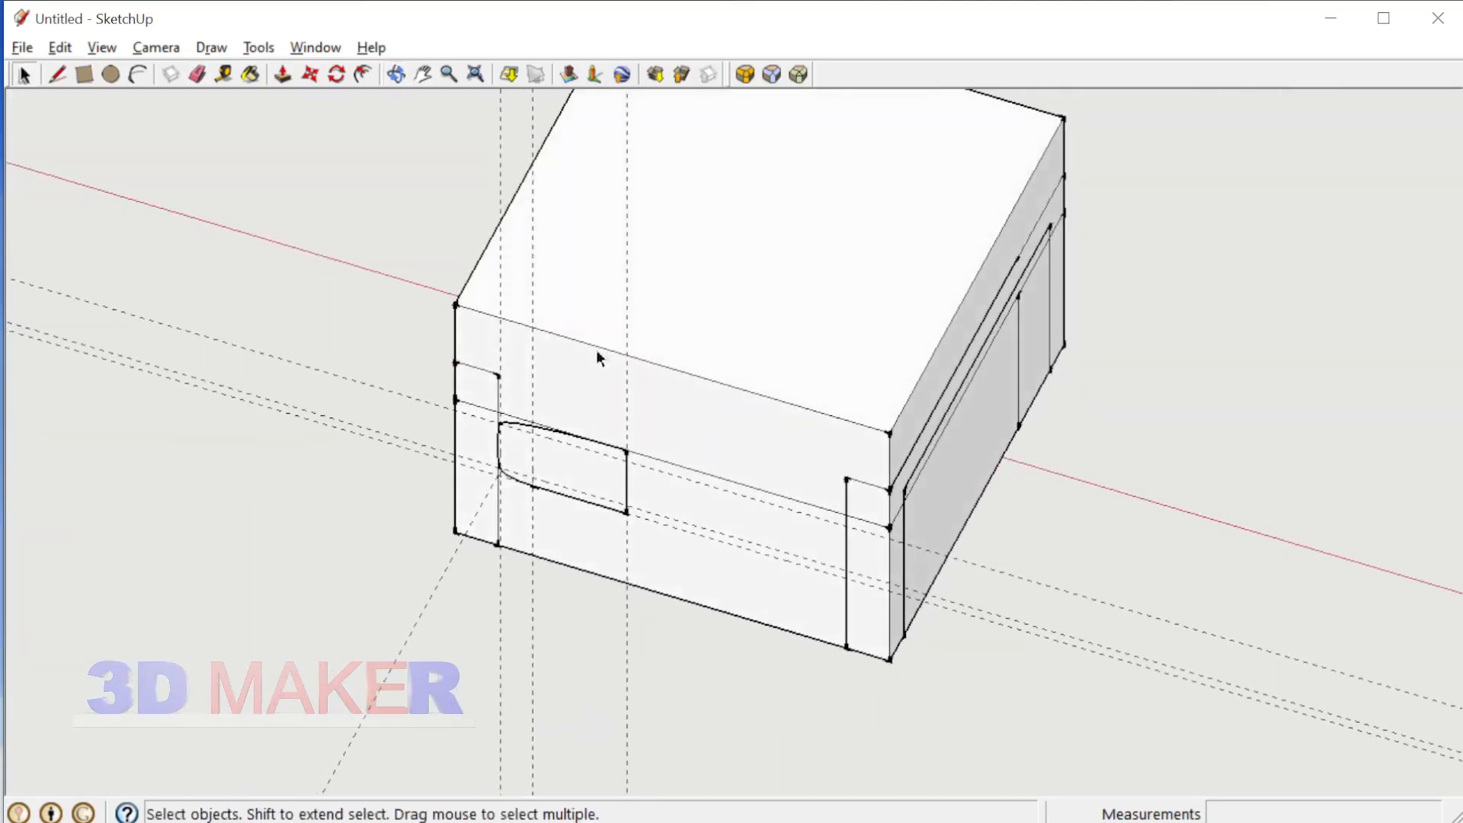
scroll(631, 350, up, 4)
key(l)
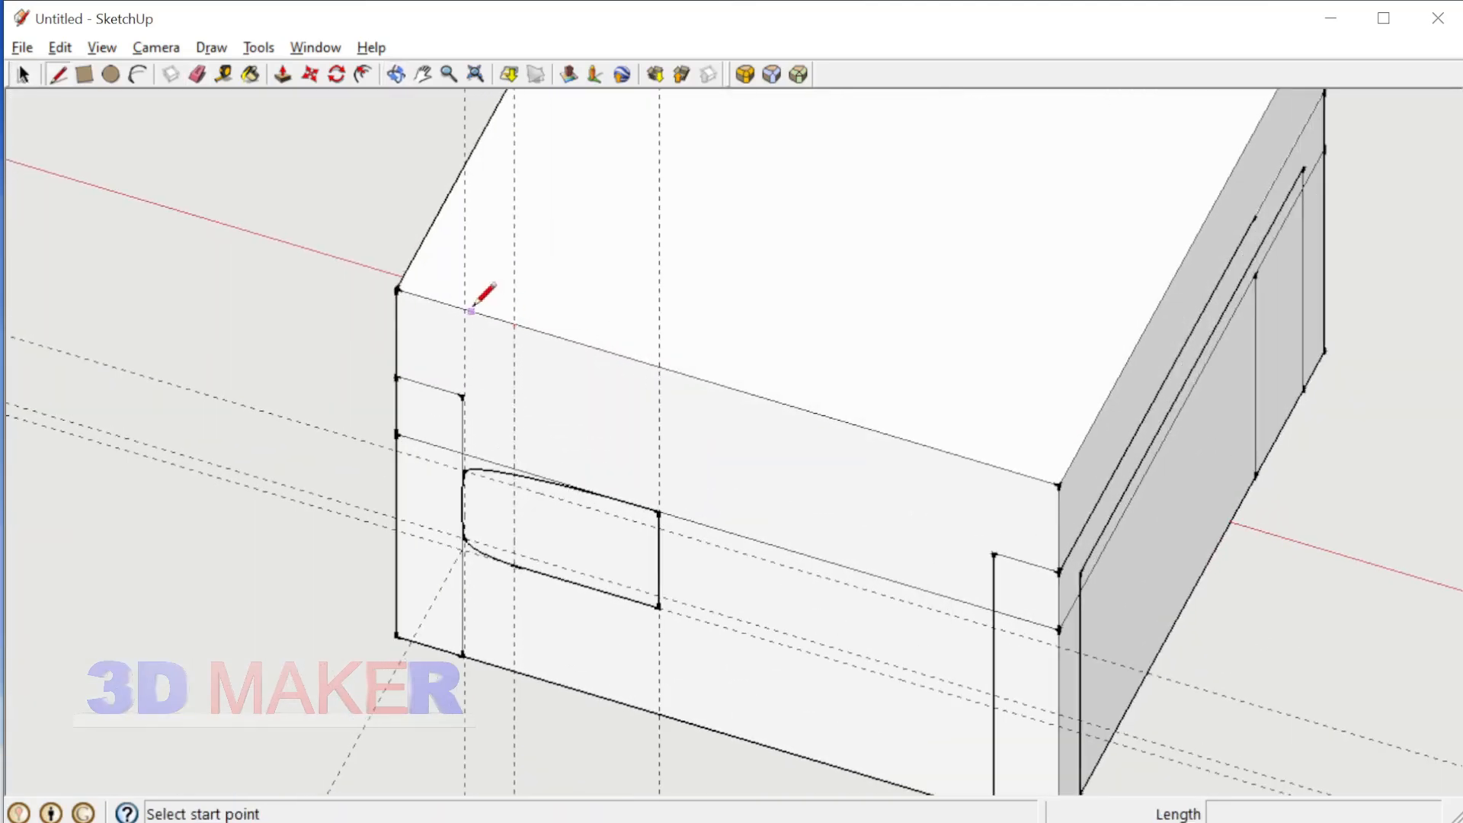
click(467, 308)
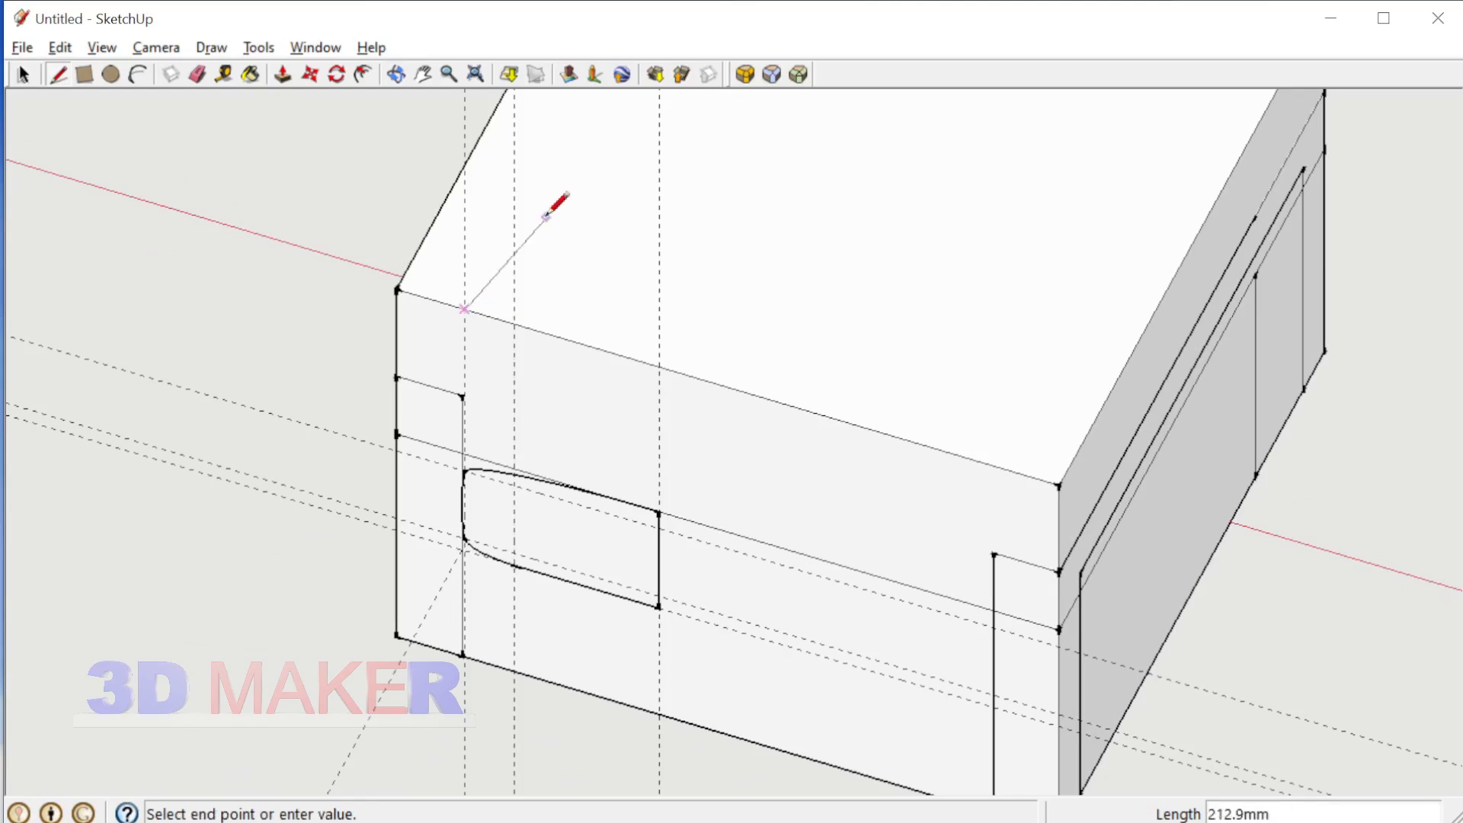
scroll(537, 204, down, 2)
shift+middle_drag(537, 199, 373, 297)
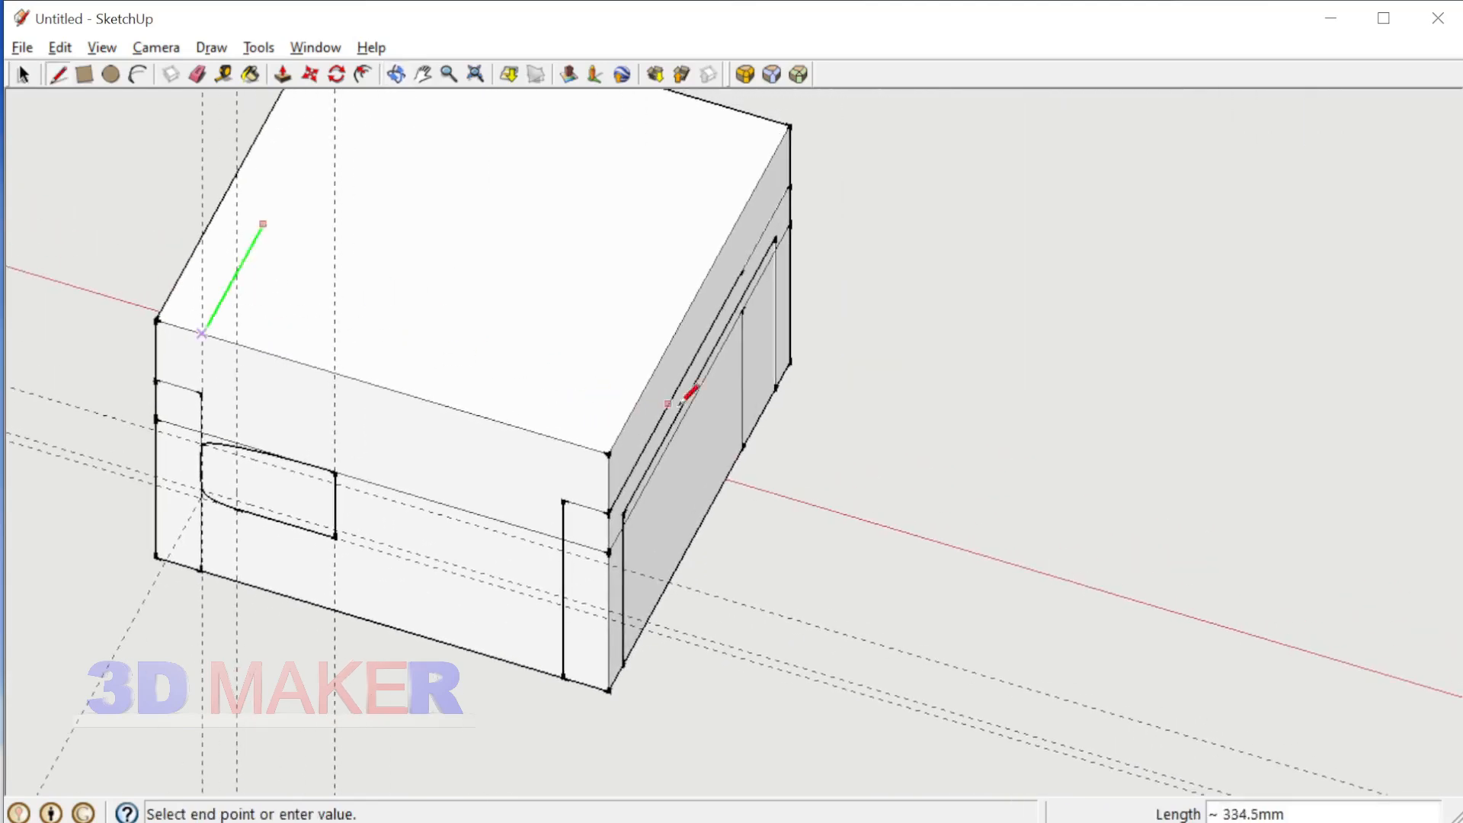
key(shift)
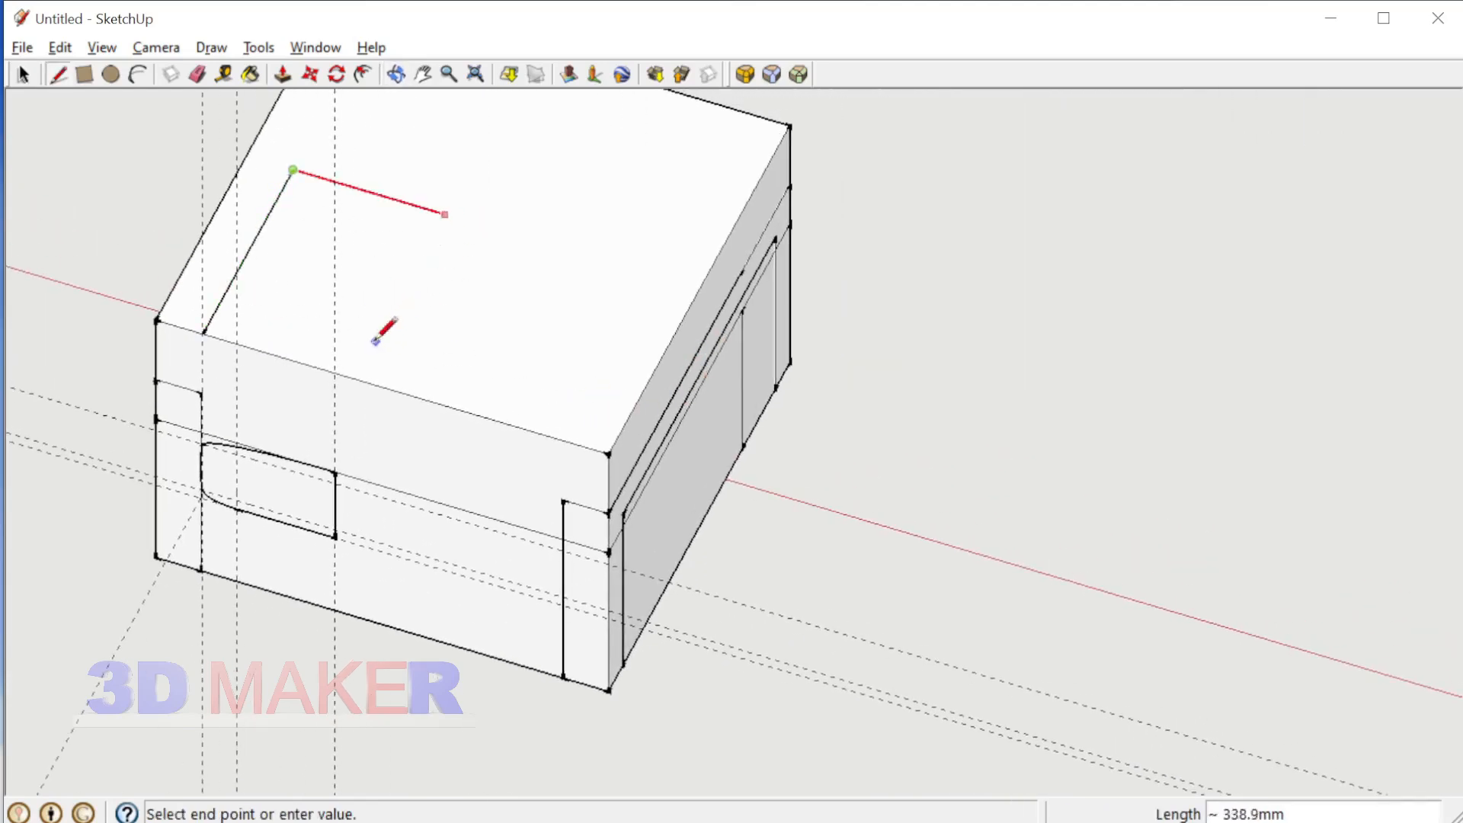
click(352, 366)
key(space)
Step: Delete the path's crosswise segment and redraw it longer from the same rear corner, parallel to the front edge
middle_drag(255, 287, 389, 387)
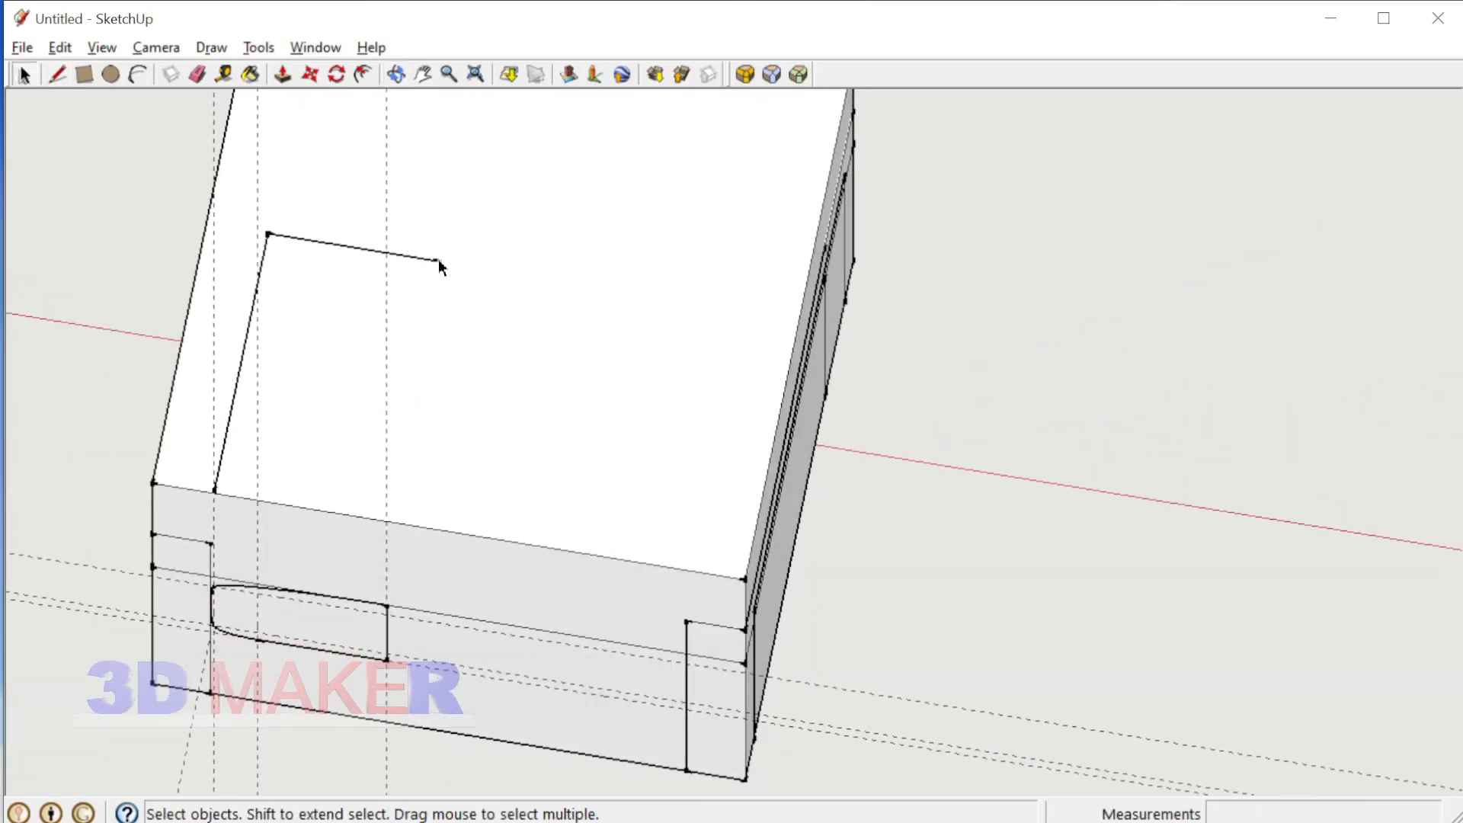
key(Delete)
key(l)
click(267, 235)
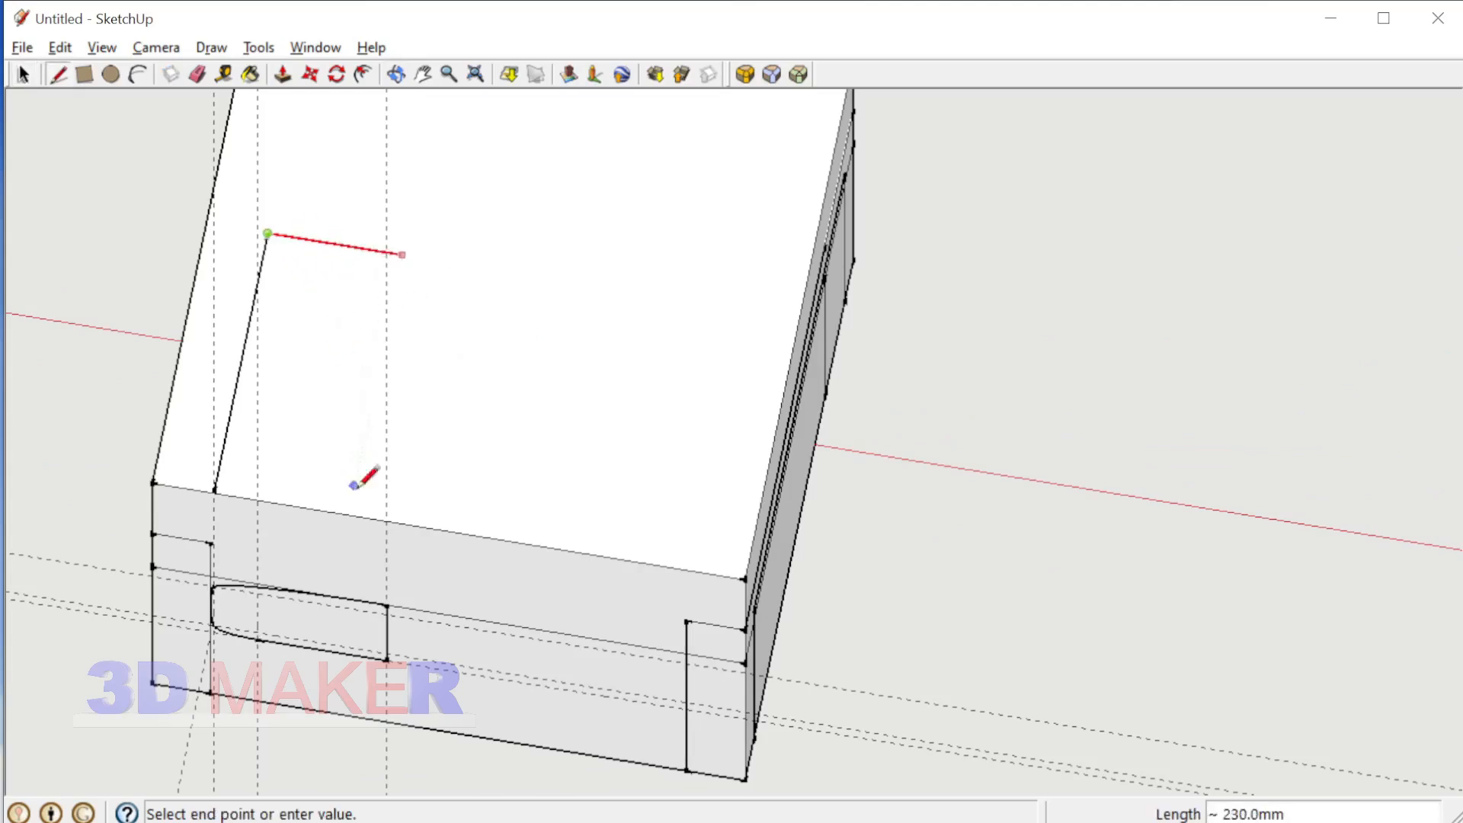
key(space)
Step: Hide the large bounding box to expose the chair frame, the path and the cushion profile
scroll(453, 450, down, 3)
click(490, 445)
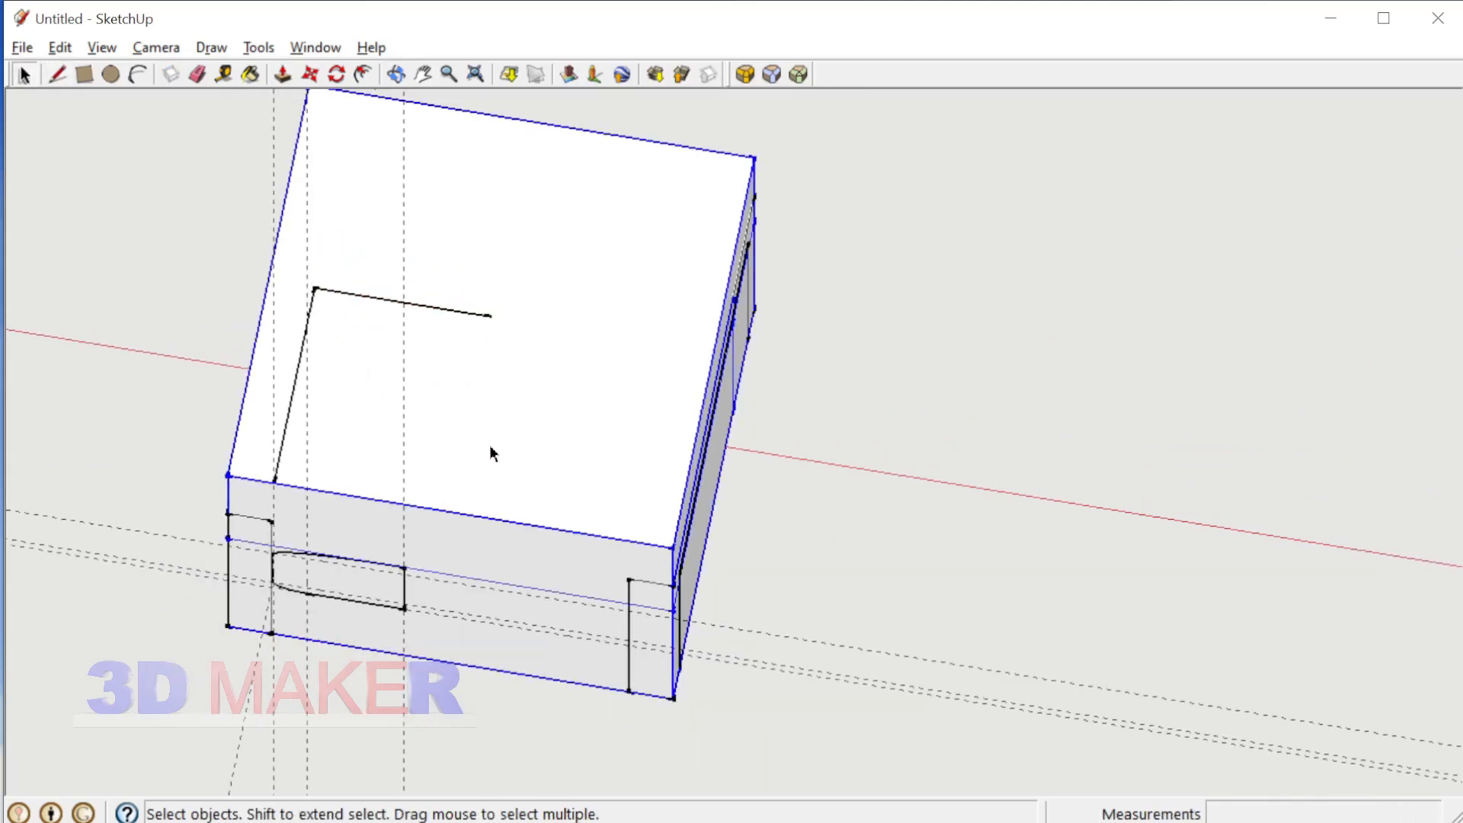
key(ctrl+h)
scroll(389, 318, up, 3)
middle_drag(389, 317, 333, 389)
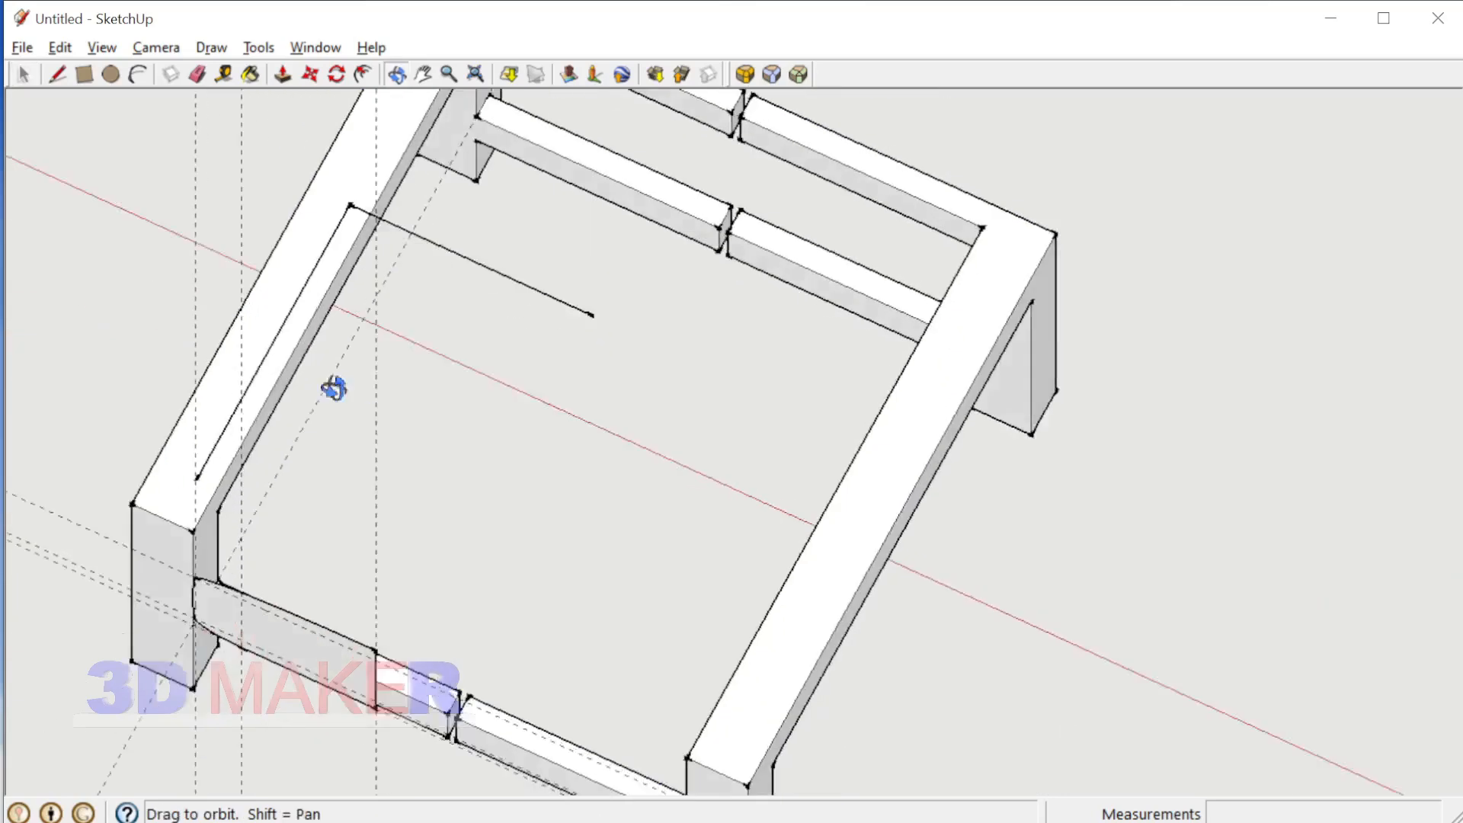
Step: Round the path's corner with a 20 mm radius arc set out from a guide, and remove the sharp corner edges and the guide
scroll(370, 163, up, 5)
scroll(475, 308, up, 5)
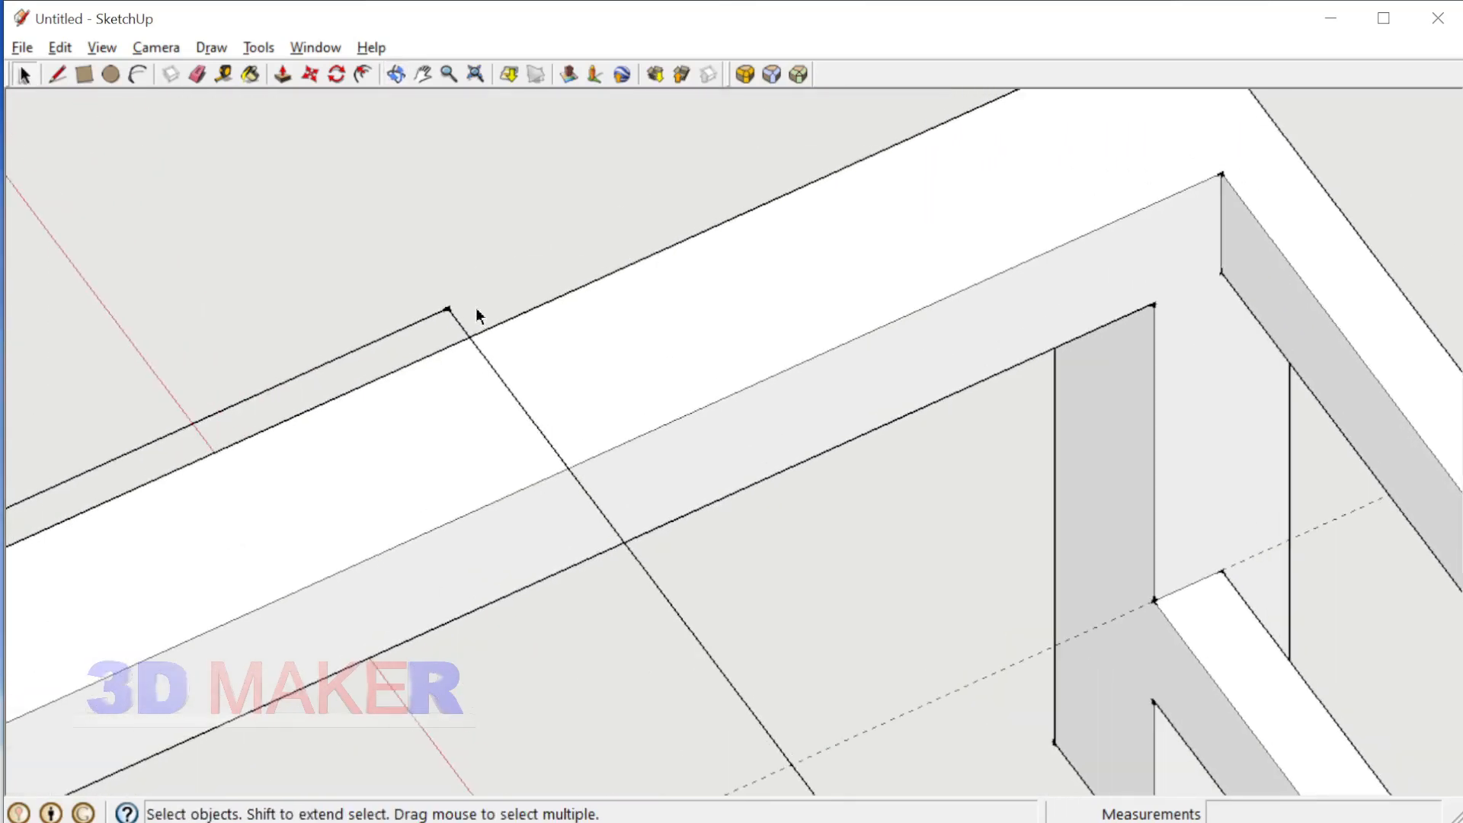
key(t)
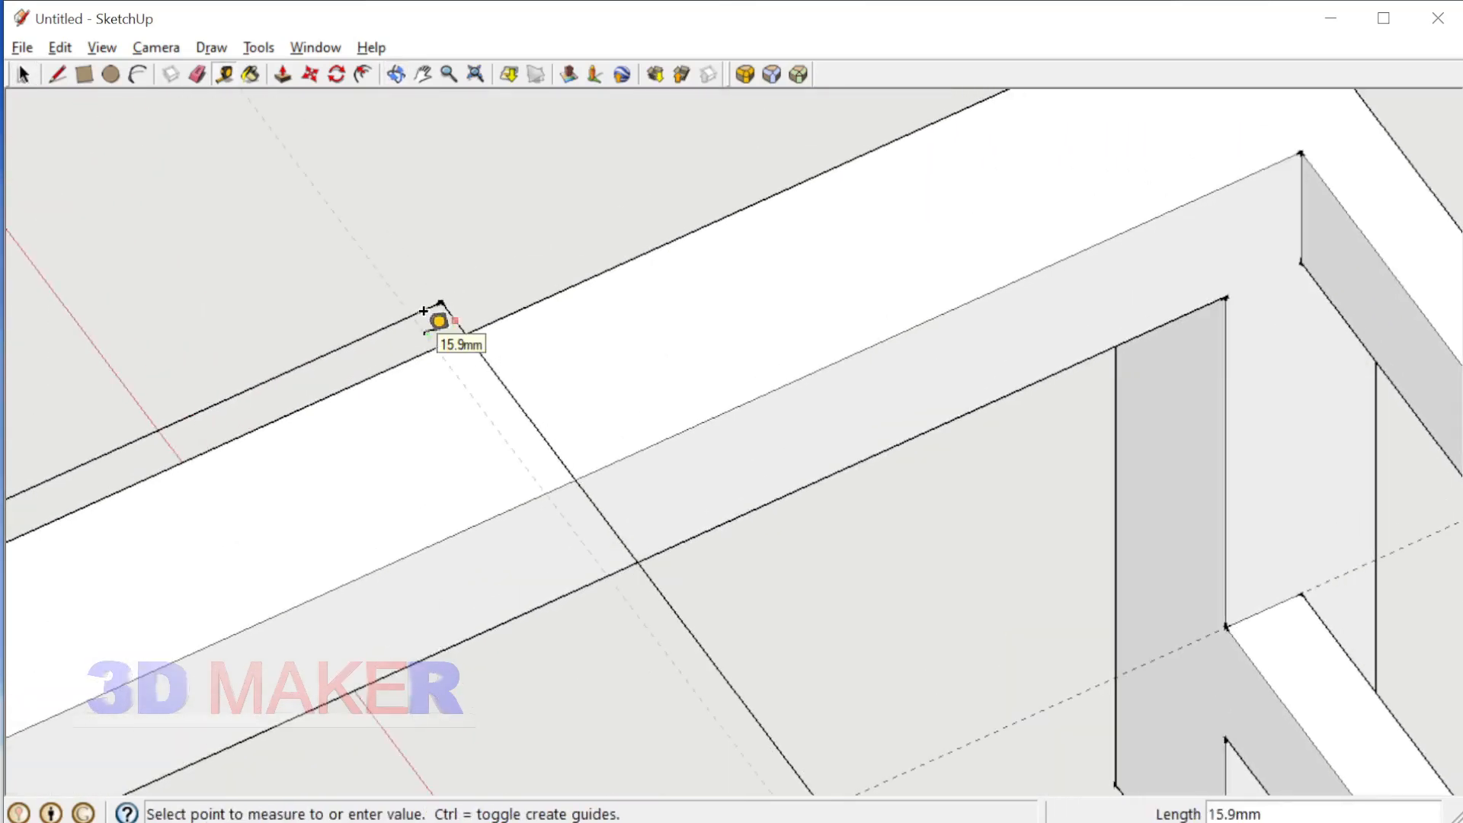
key(space)
scroll(424, 332, up, 4)
key(a)
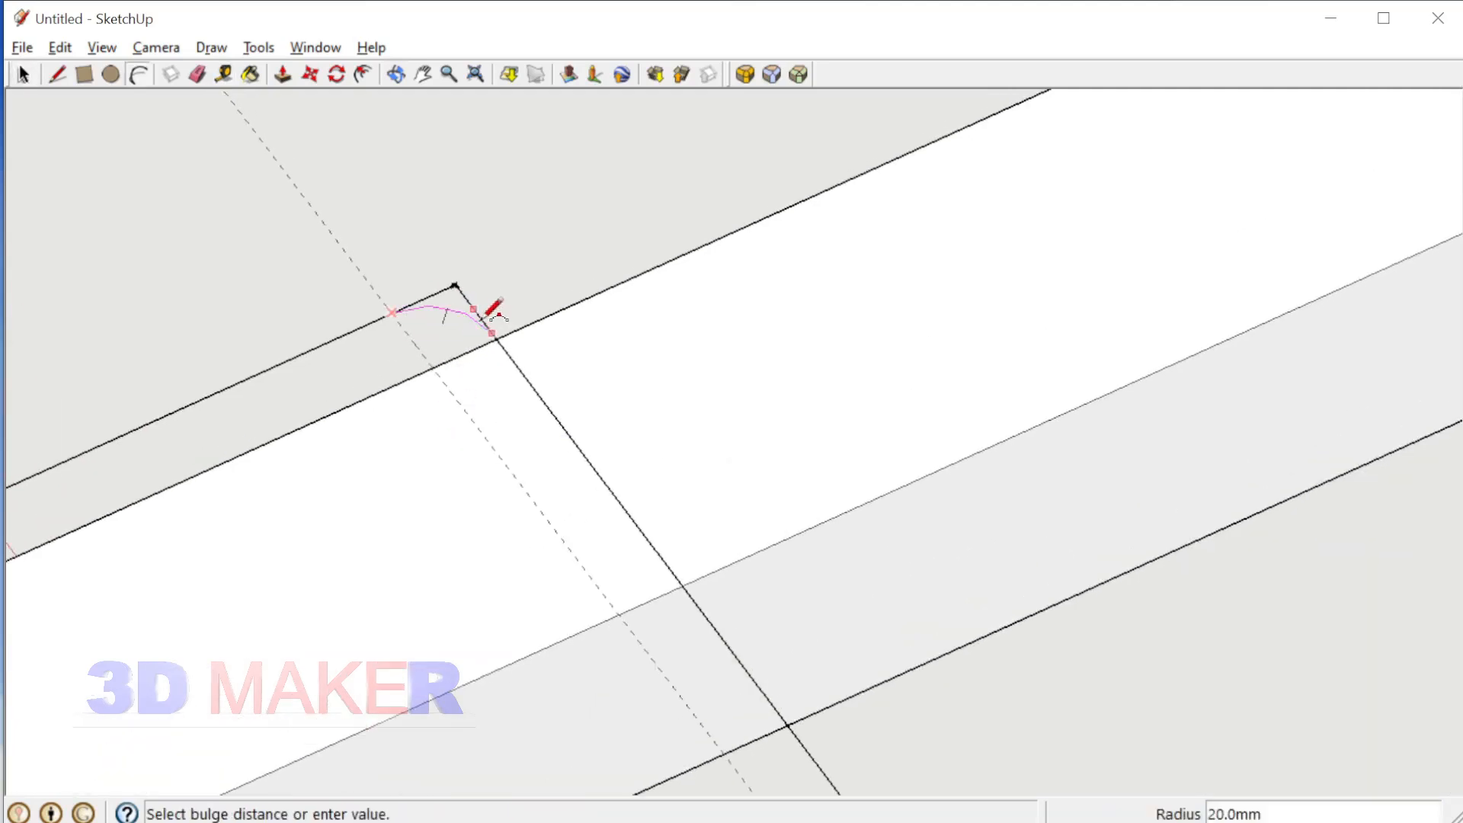
key(space)
scroll(529, 273, down, 2)
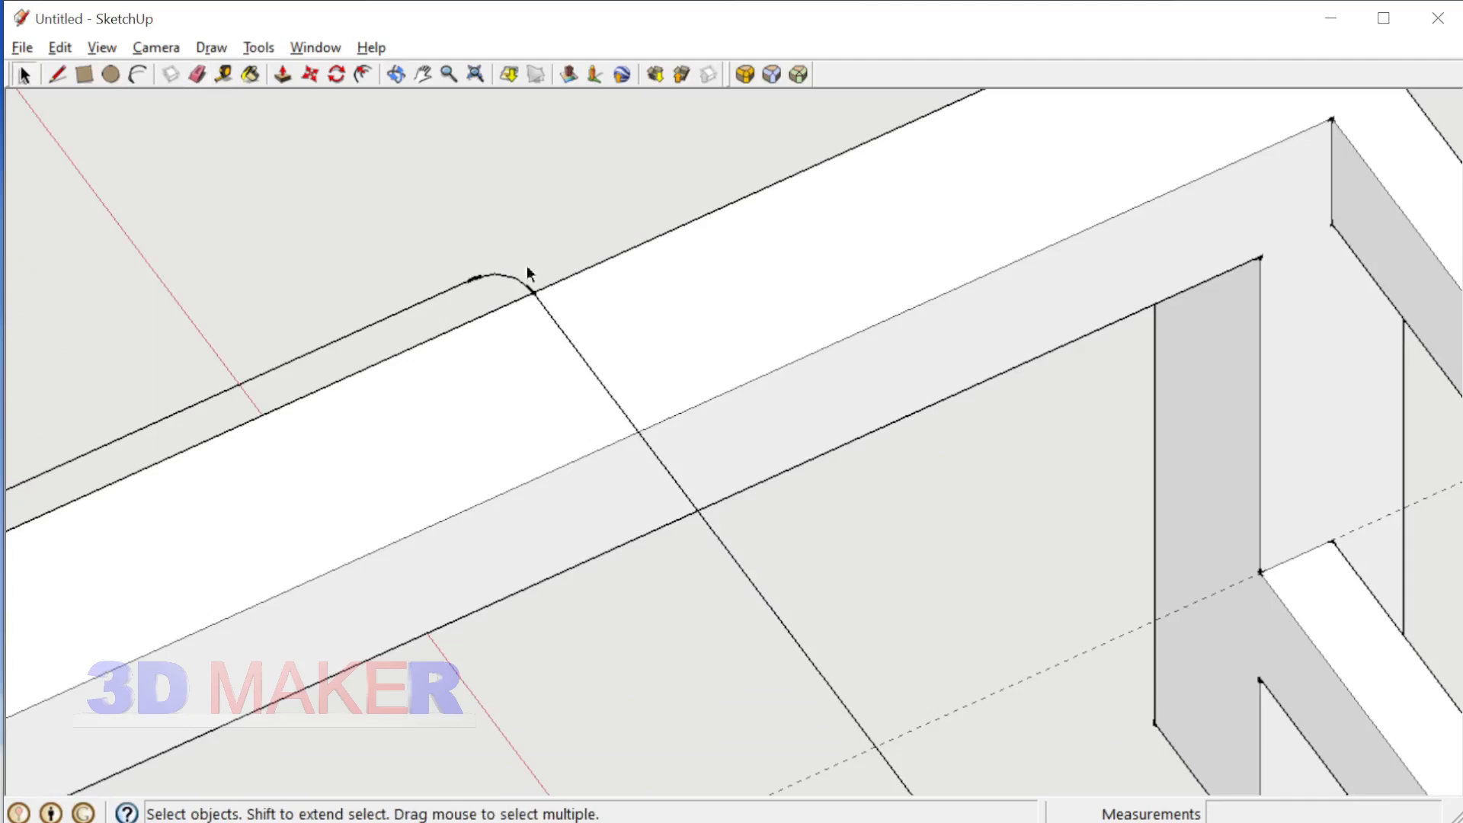
Step: Copy the cushion profile face with its edges to a free spot in front of the frame
scroll(699, 281, down, 4)
scroll(404, 754, up, 2)
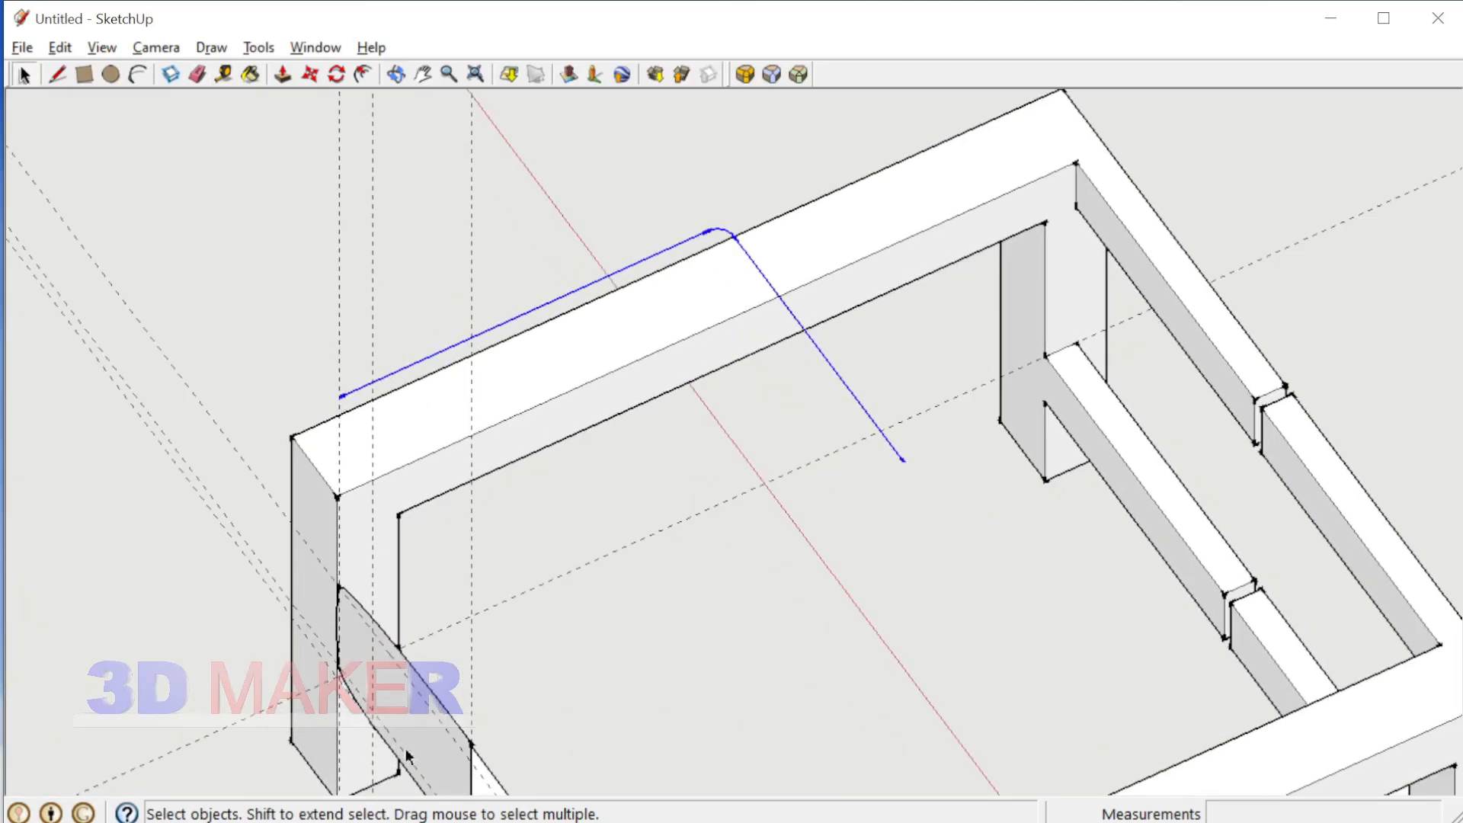
triple_click(578, 317)
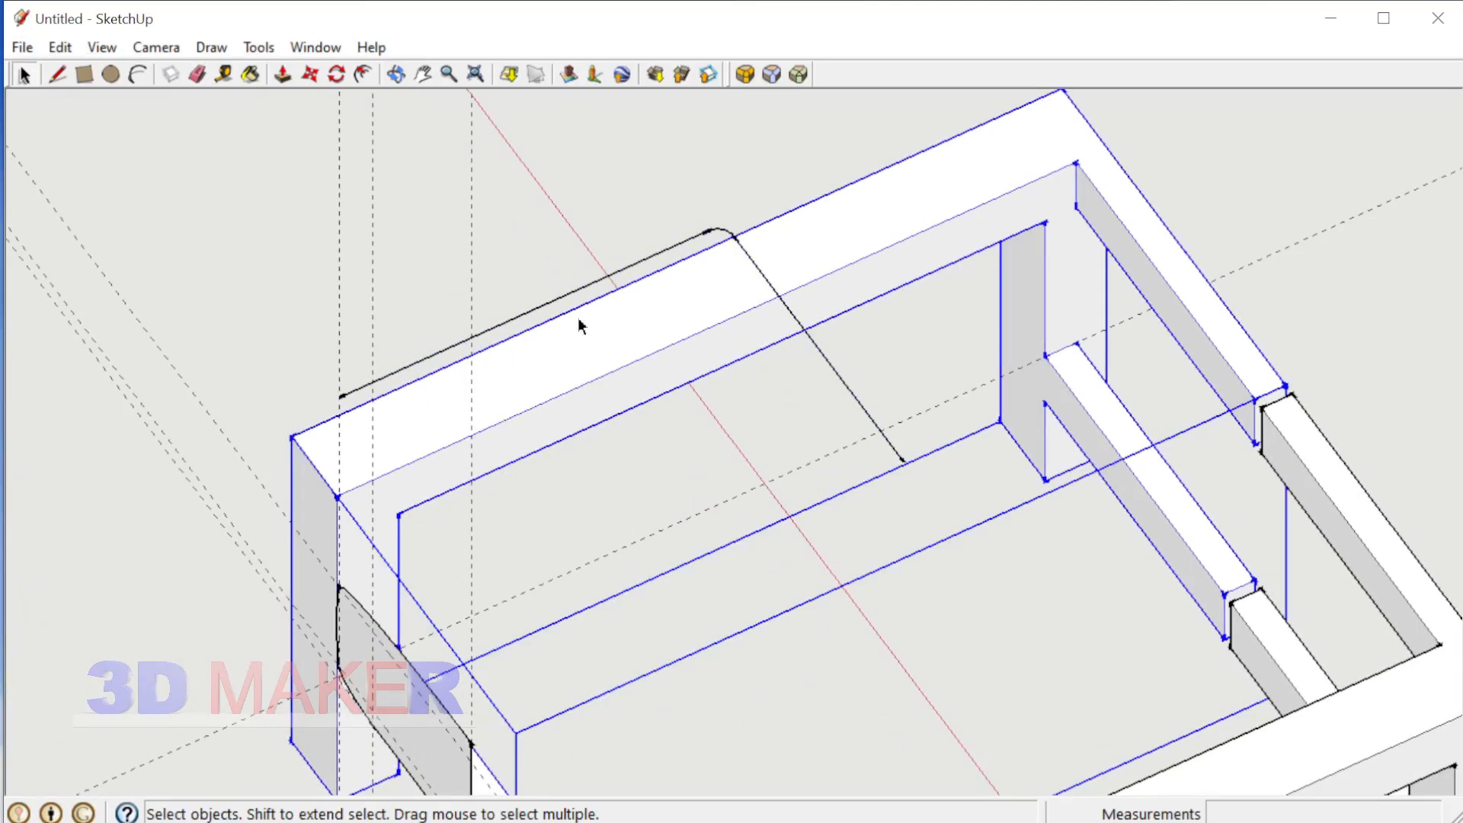
scroll(578, 317, down, 3)
scroll(510, 541, up, 2)
click(511, 541)
key(m)
key(ctrl)
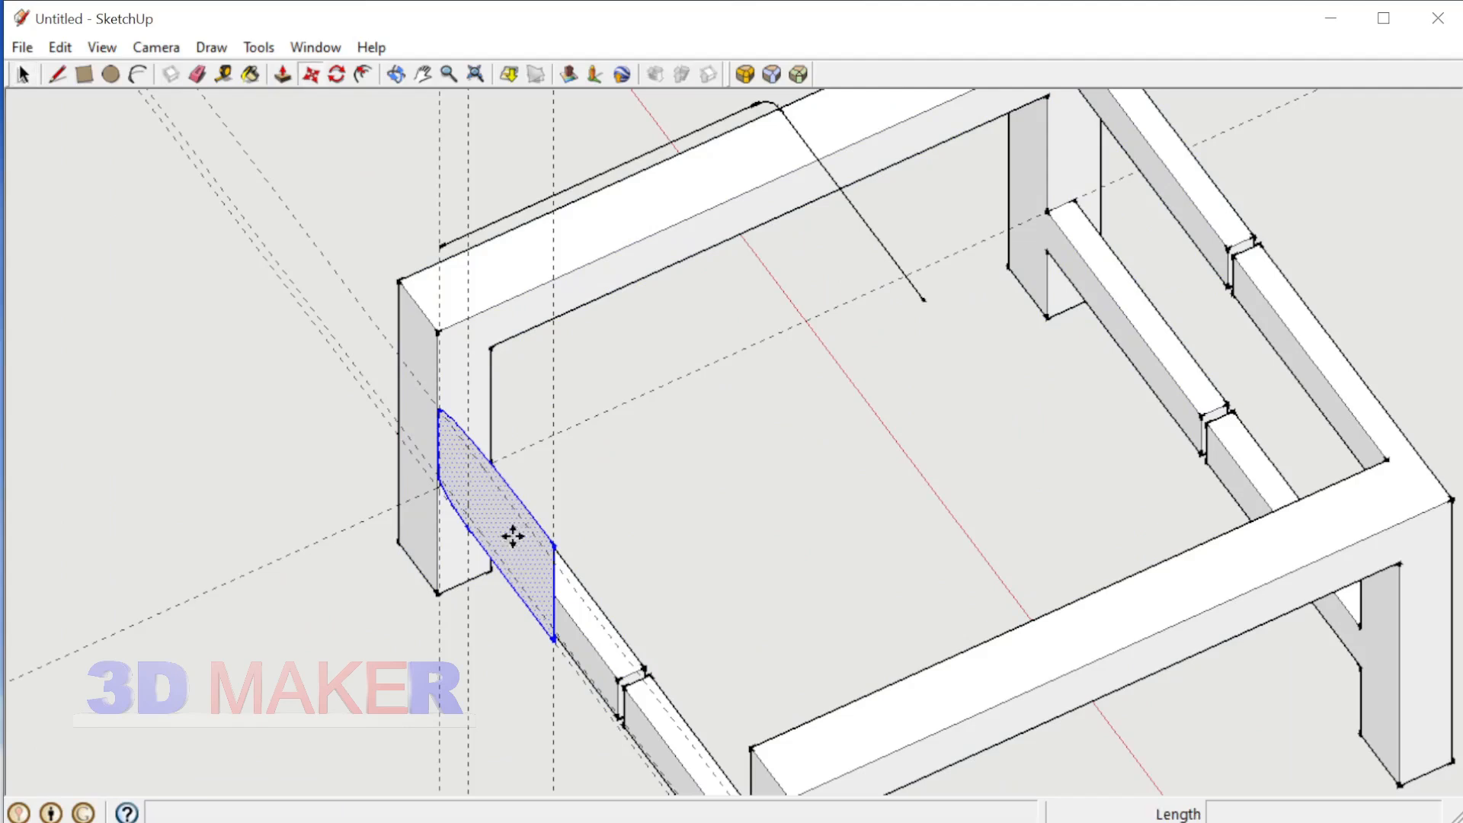
click(513, 533)
click(343, 611)
Step: Extrude the original profile along the rounded path with Follow Me and intersect the faces of the swept solid
key(space)
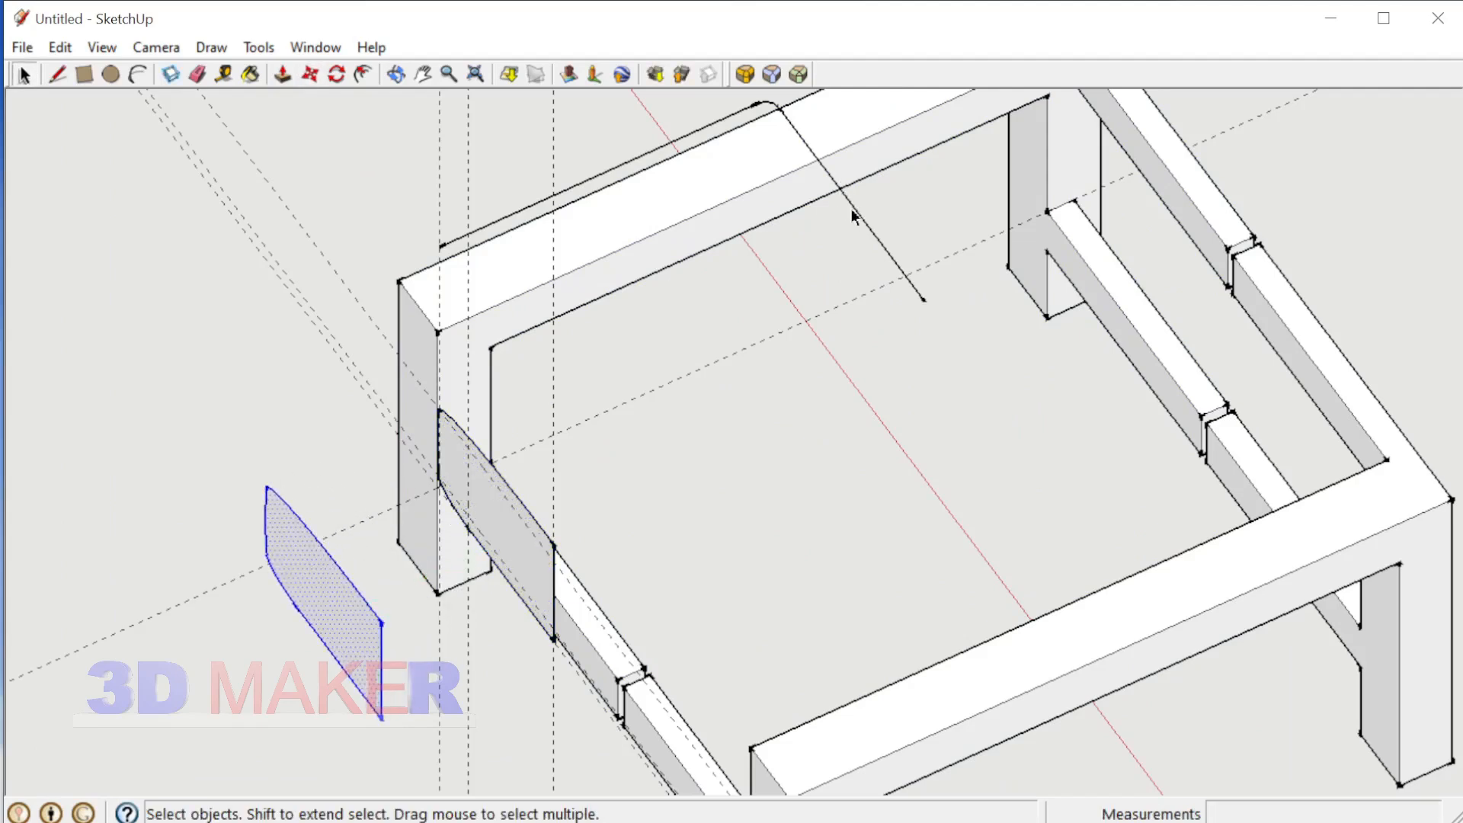
double_click(531, 554)
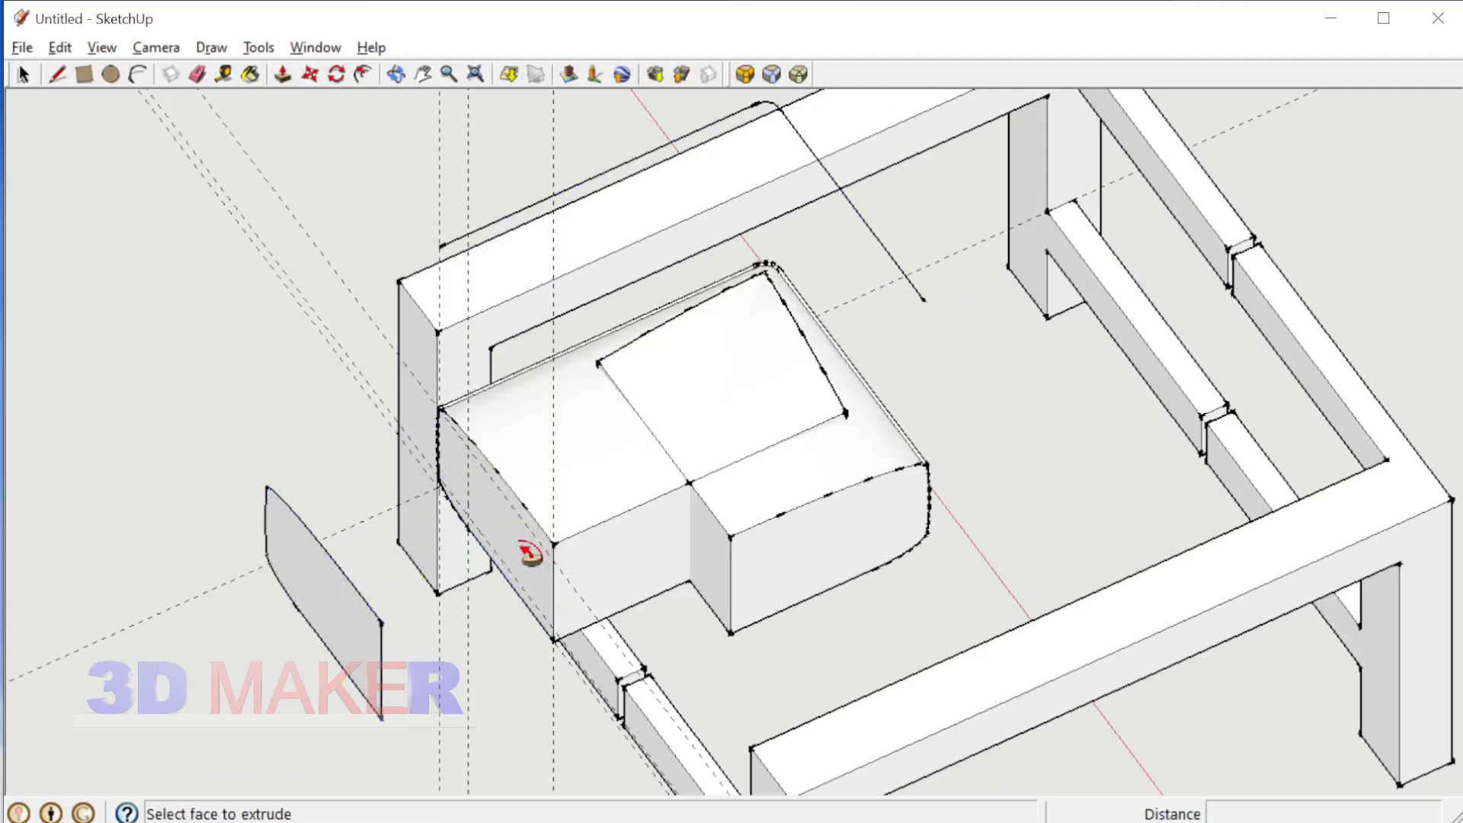
triple_click(760, 482)
right_click(765, 481)
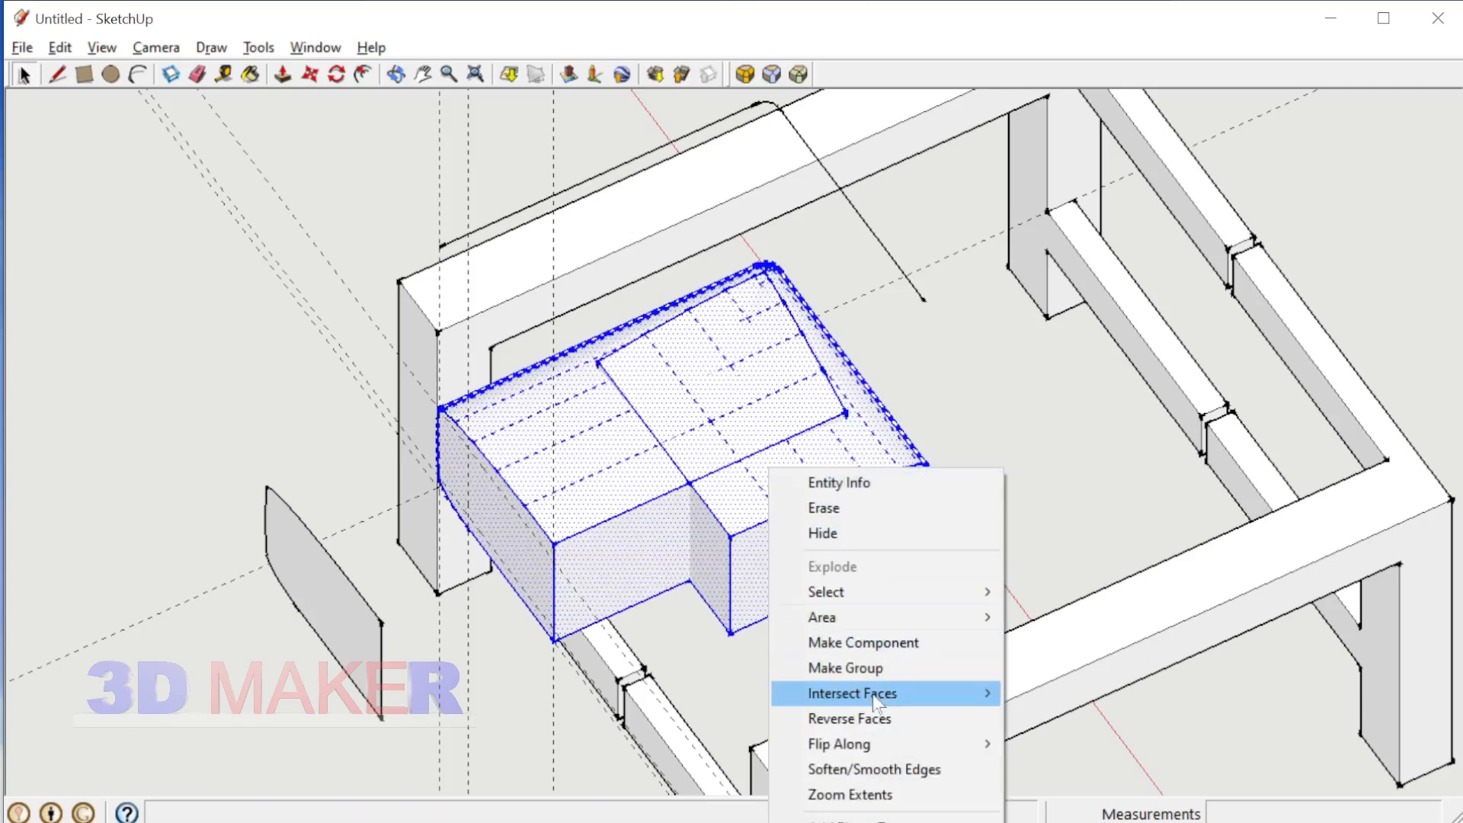
click(1044, 694)
Step: Group the swept cushion solid, open the group and delete the two overlapping triangular faces on its top
triple_click(738, 474)
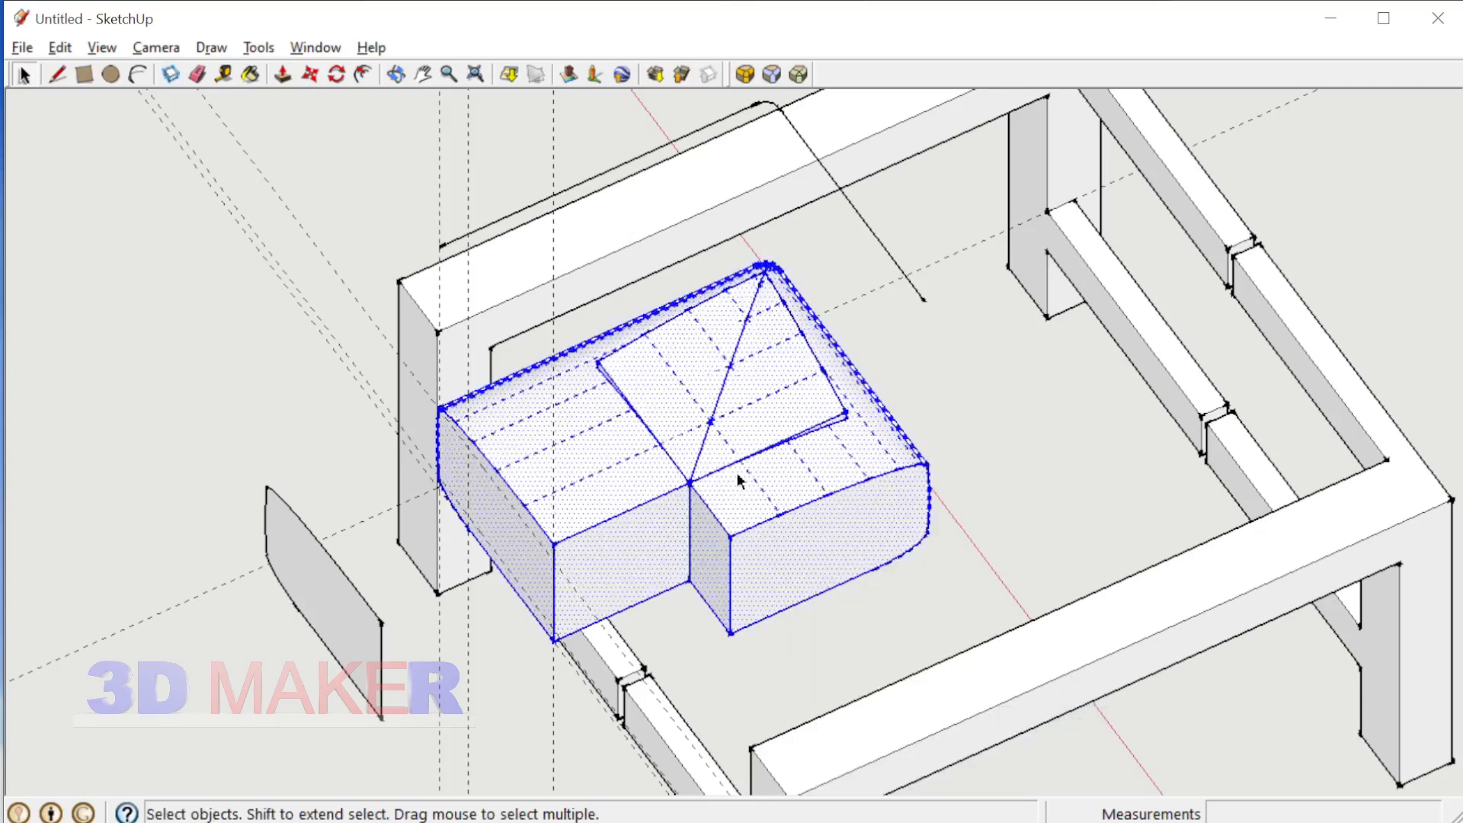
key(ctrl+g)
double_click(738, 474)
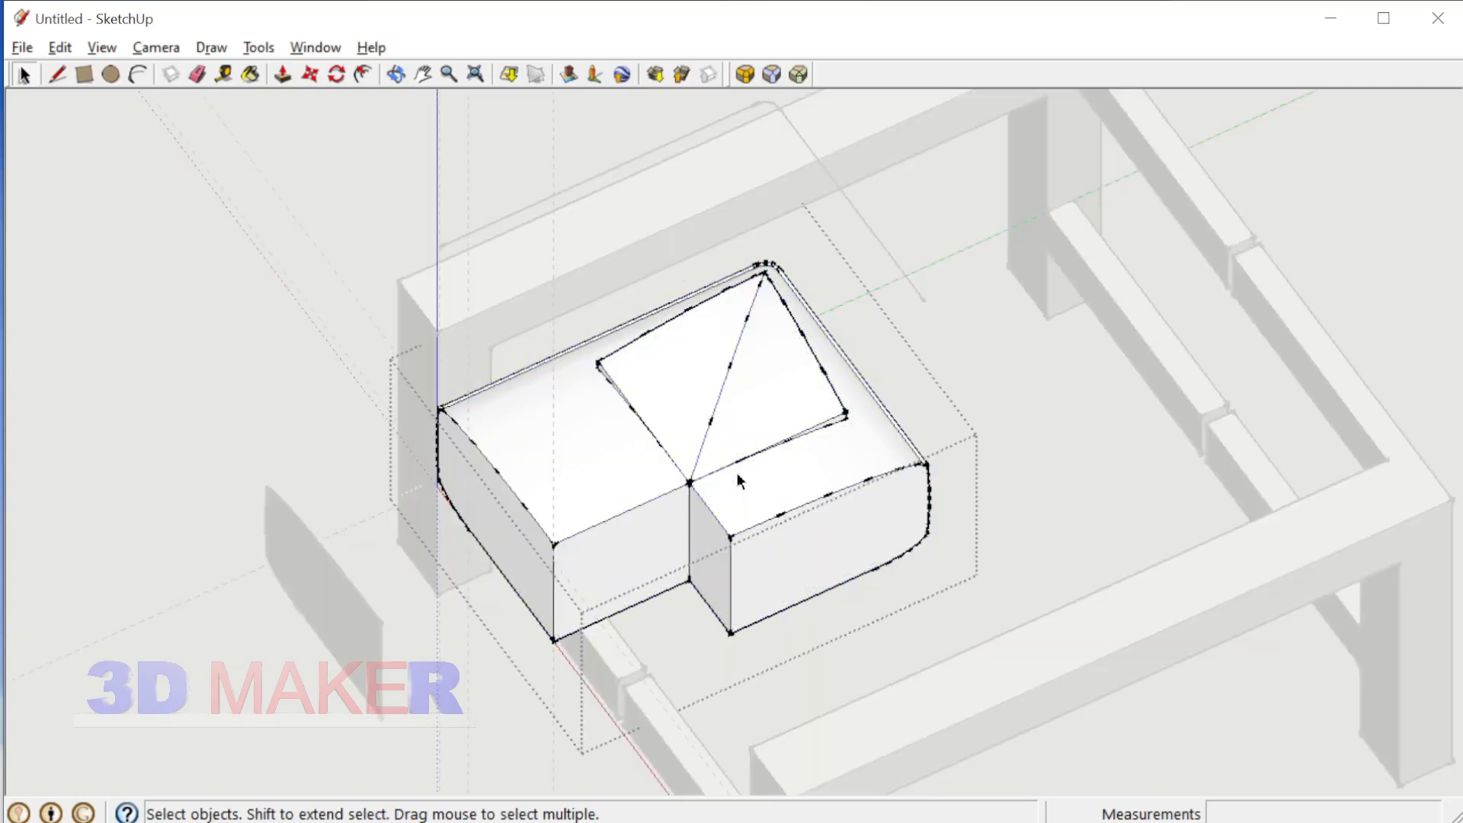
scroll(738, 481, up, 3)
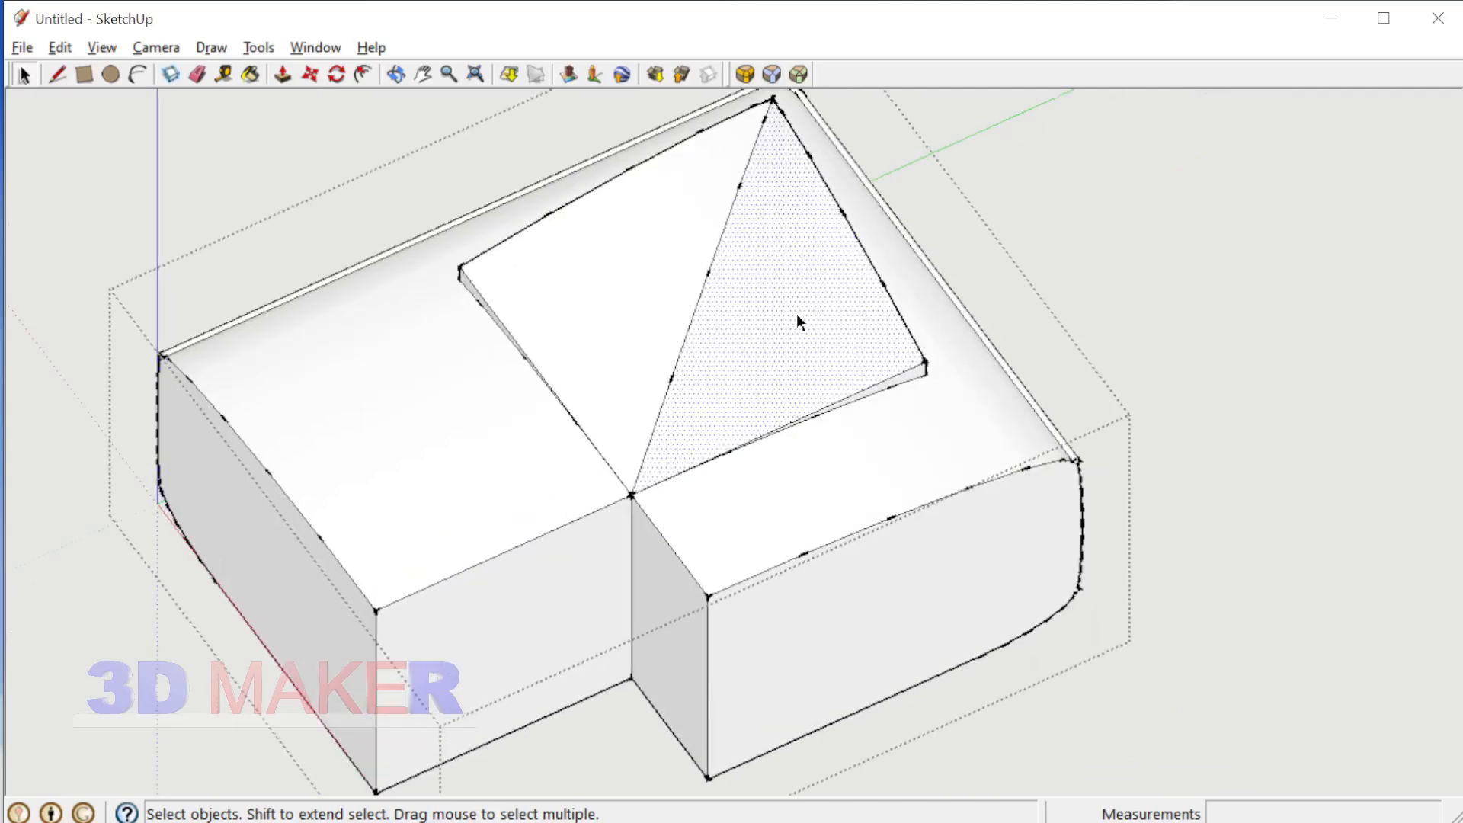
key(Delete)
click(655, 255)
key(Delete)
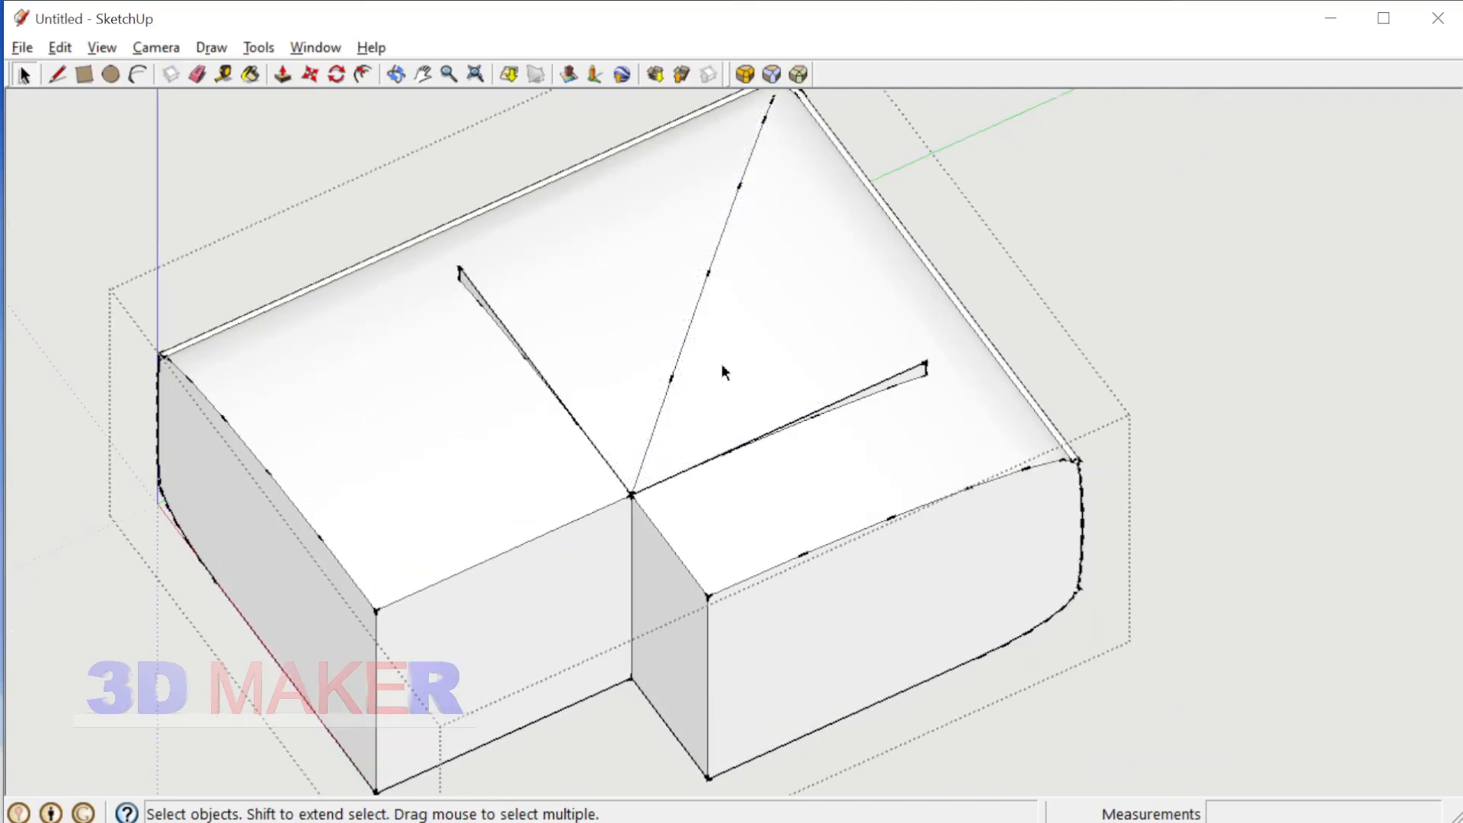
Step: Erase the two leftover sliver flaps on the cushion's top, keeping the diagonal seam between the swept surfaces
scroll(483, 313, up, 3)
middle_drag(482, 312, 568, 320)
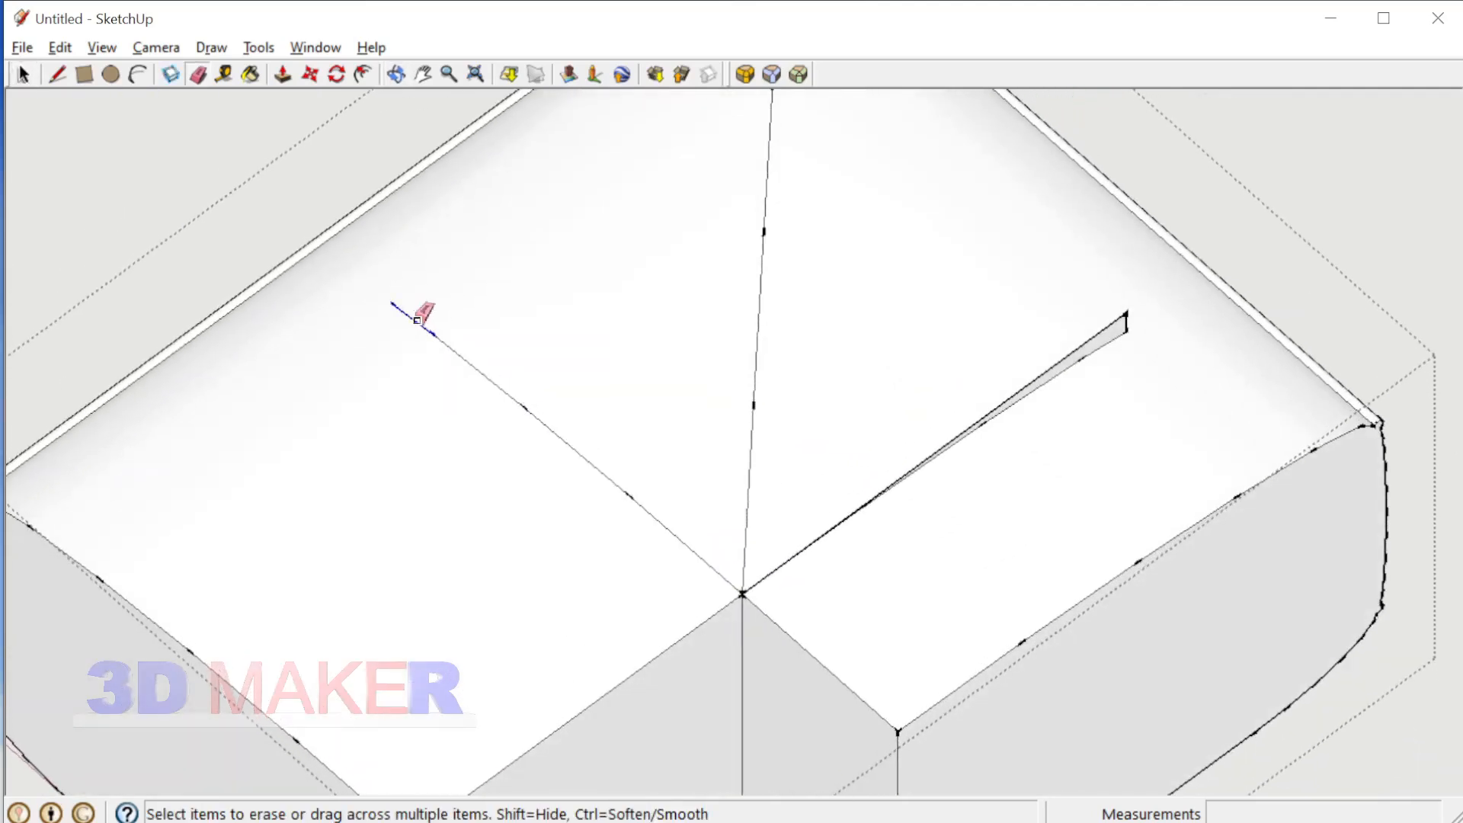
click(1076, 365)
scroll(877, 414, down, 4)
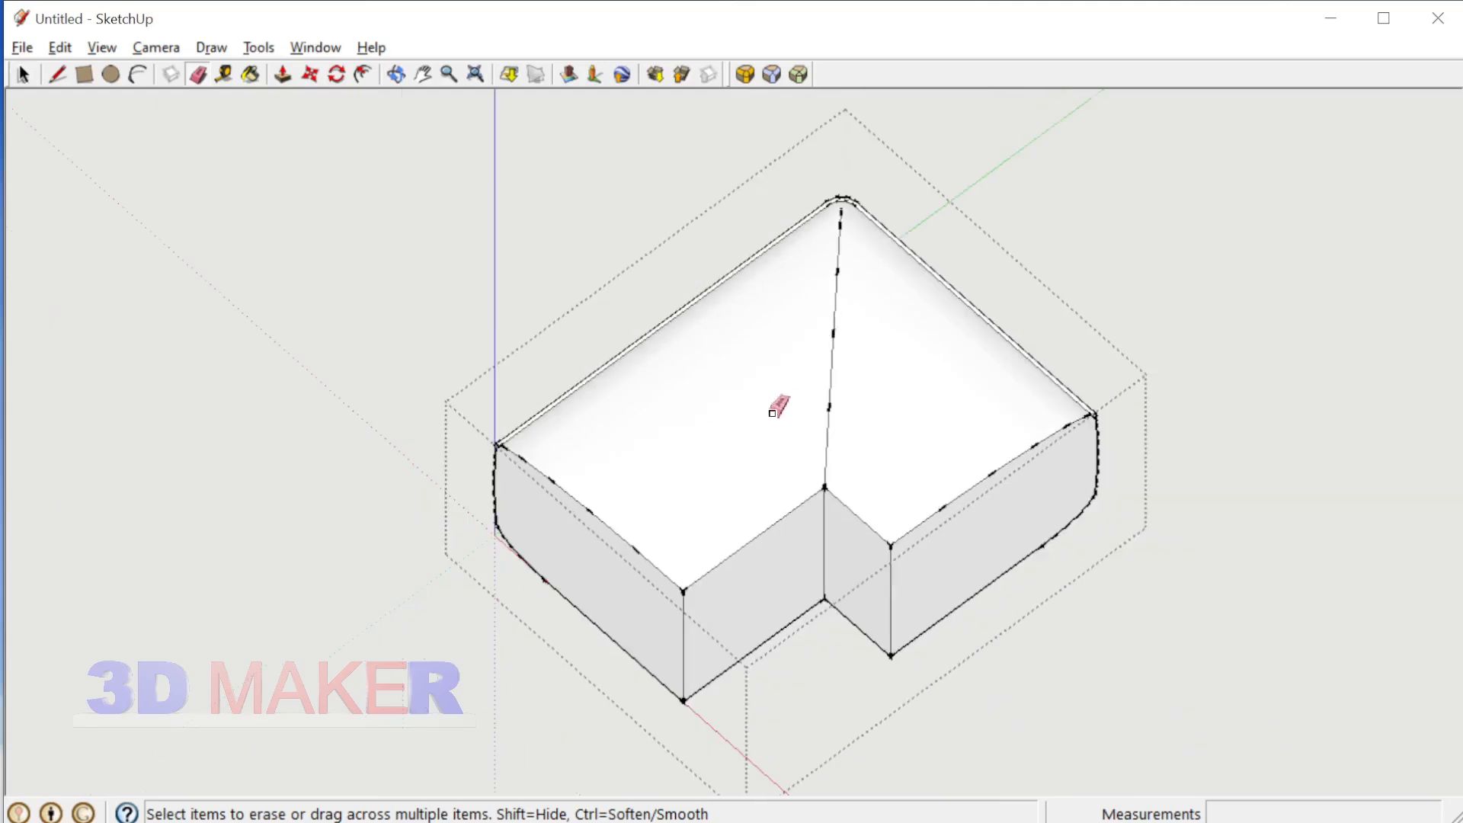
Step: Remove the overlapping faces on the cushion's underside and erase the protruding flaps around its inner corner
mouse_move(773, 414)
middle_down()
mouse_move(902, 523)
mouse_move(812, 709)
middle_up()
scroll(811, 710, up, 4)
key(space)
click(845, 706)
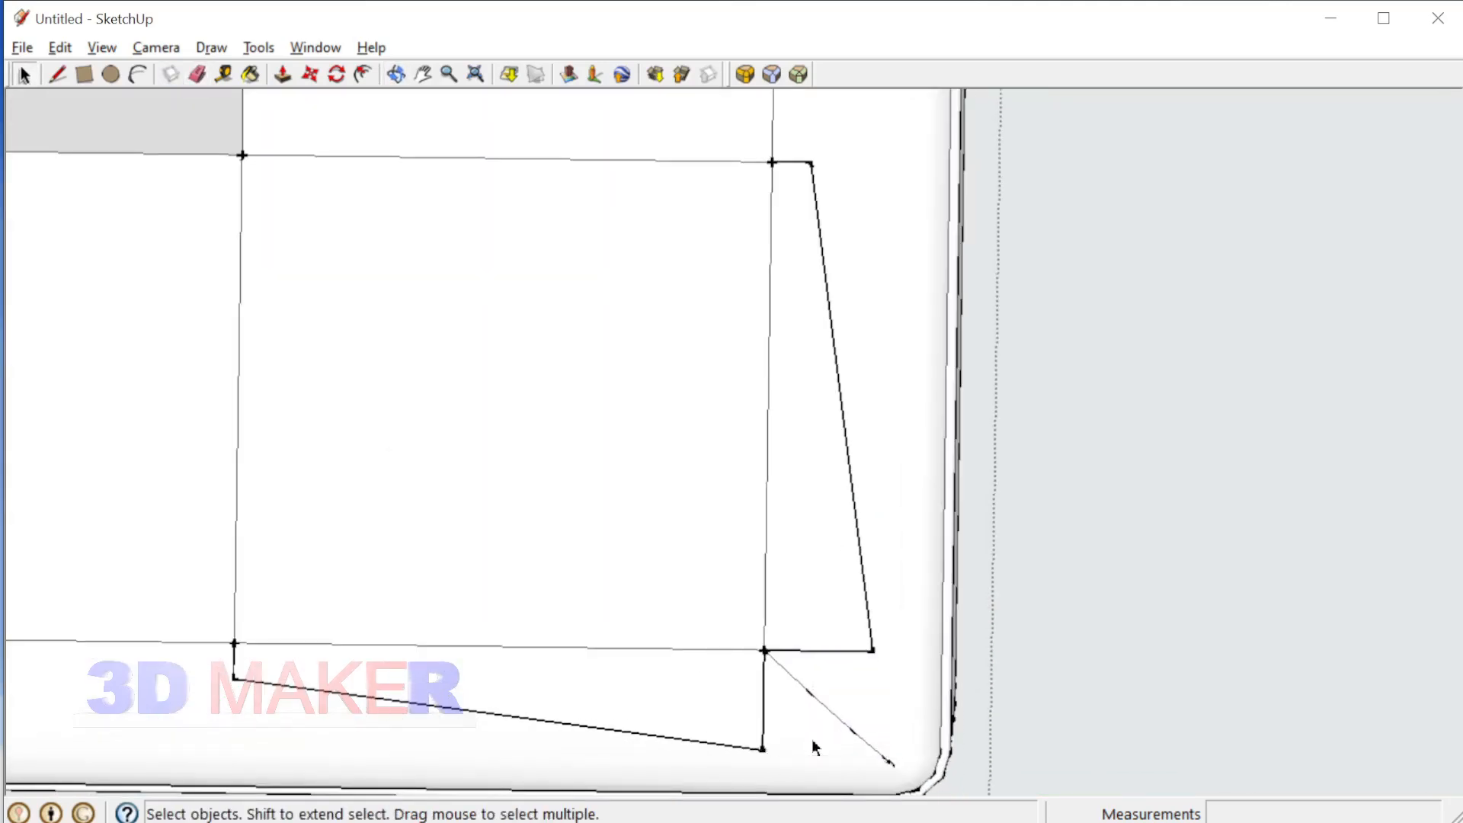
triple_click(859, 630)
scroll(859, 630, down, 1)
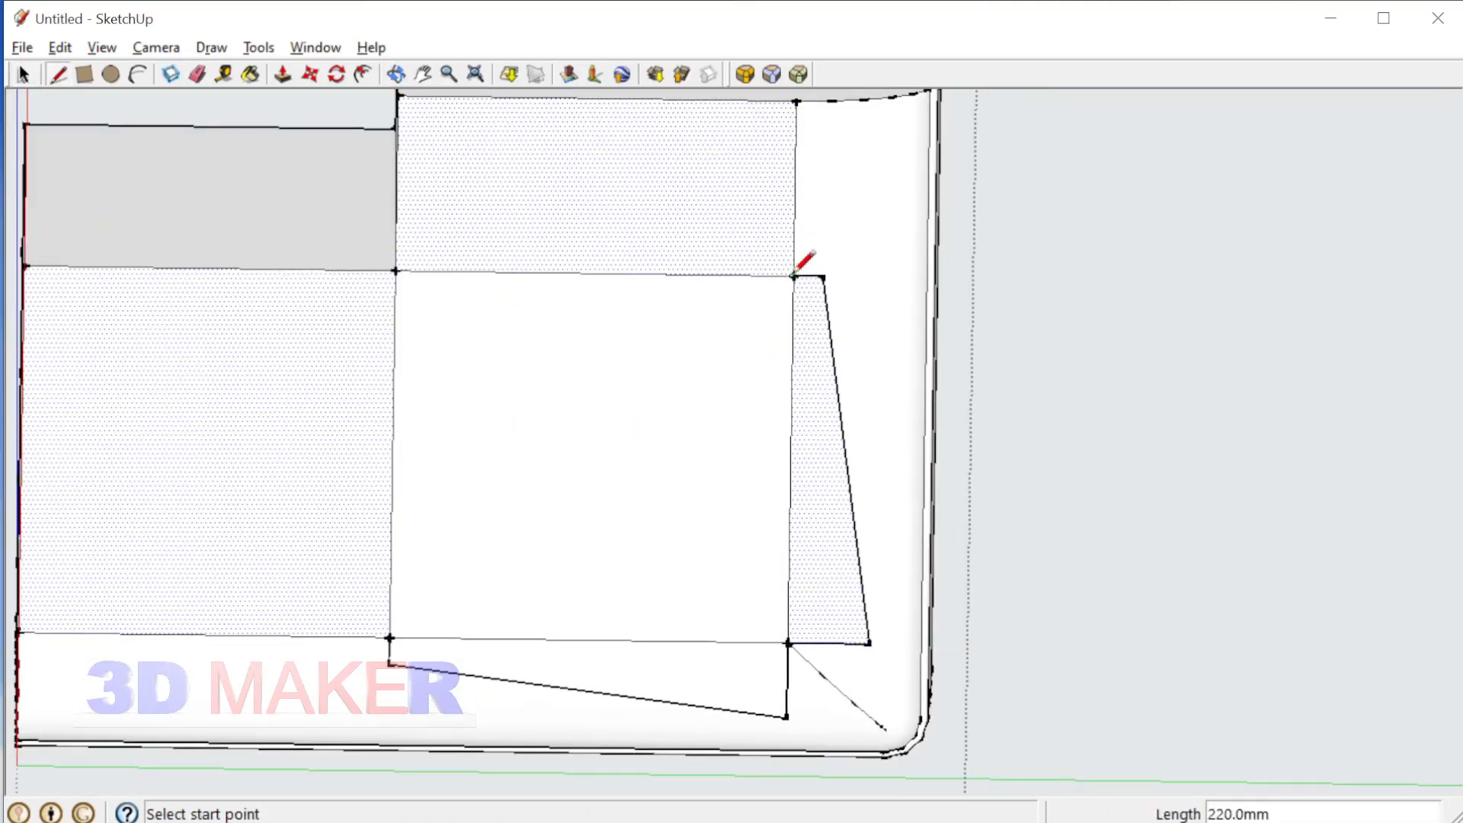
key(e)
drag(866, 654, 875, 628)
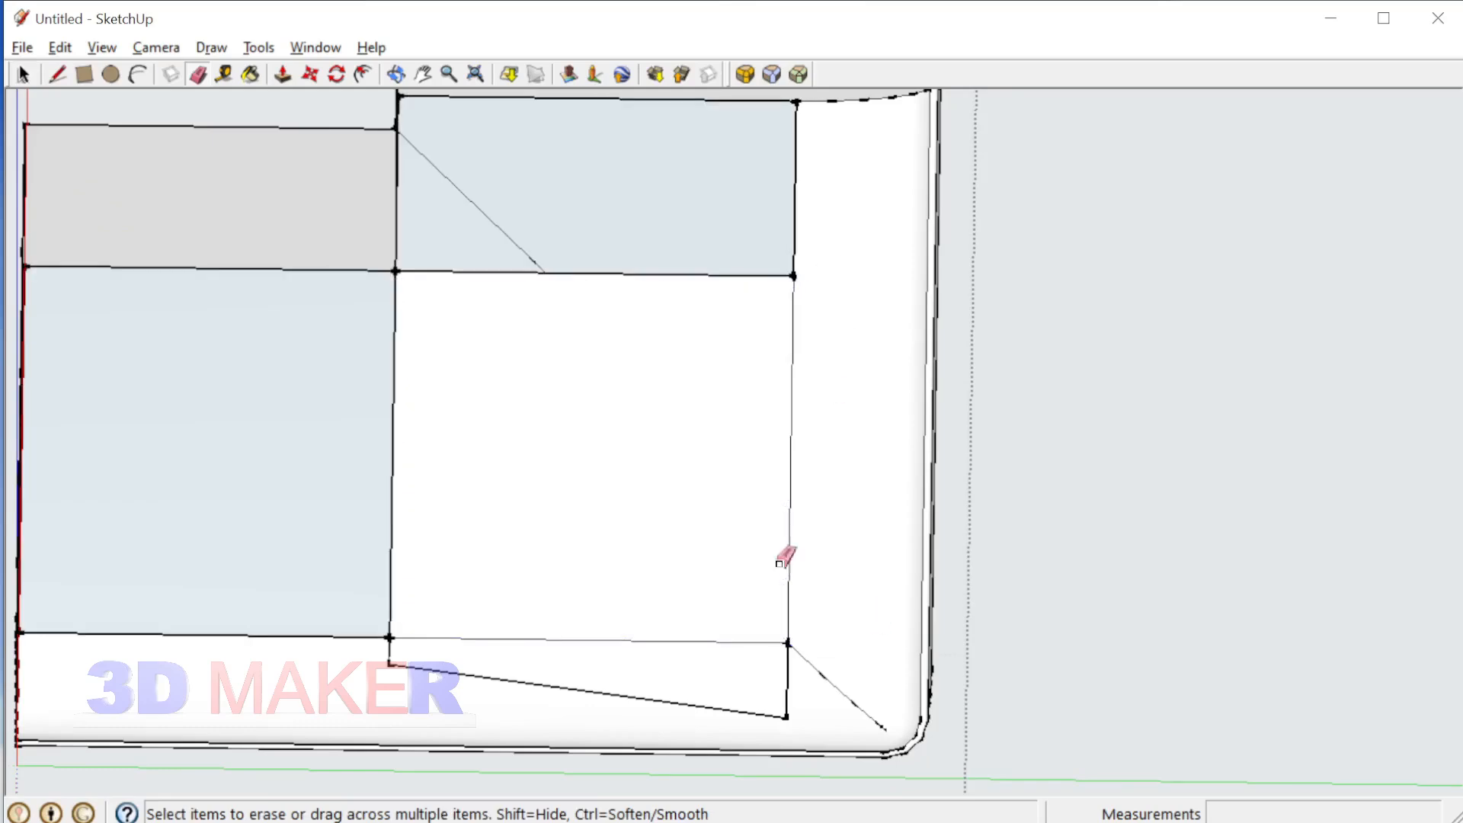
scroll(827, 516, down, 3)
scroll(623, 367, up, 2)
key(space)
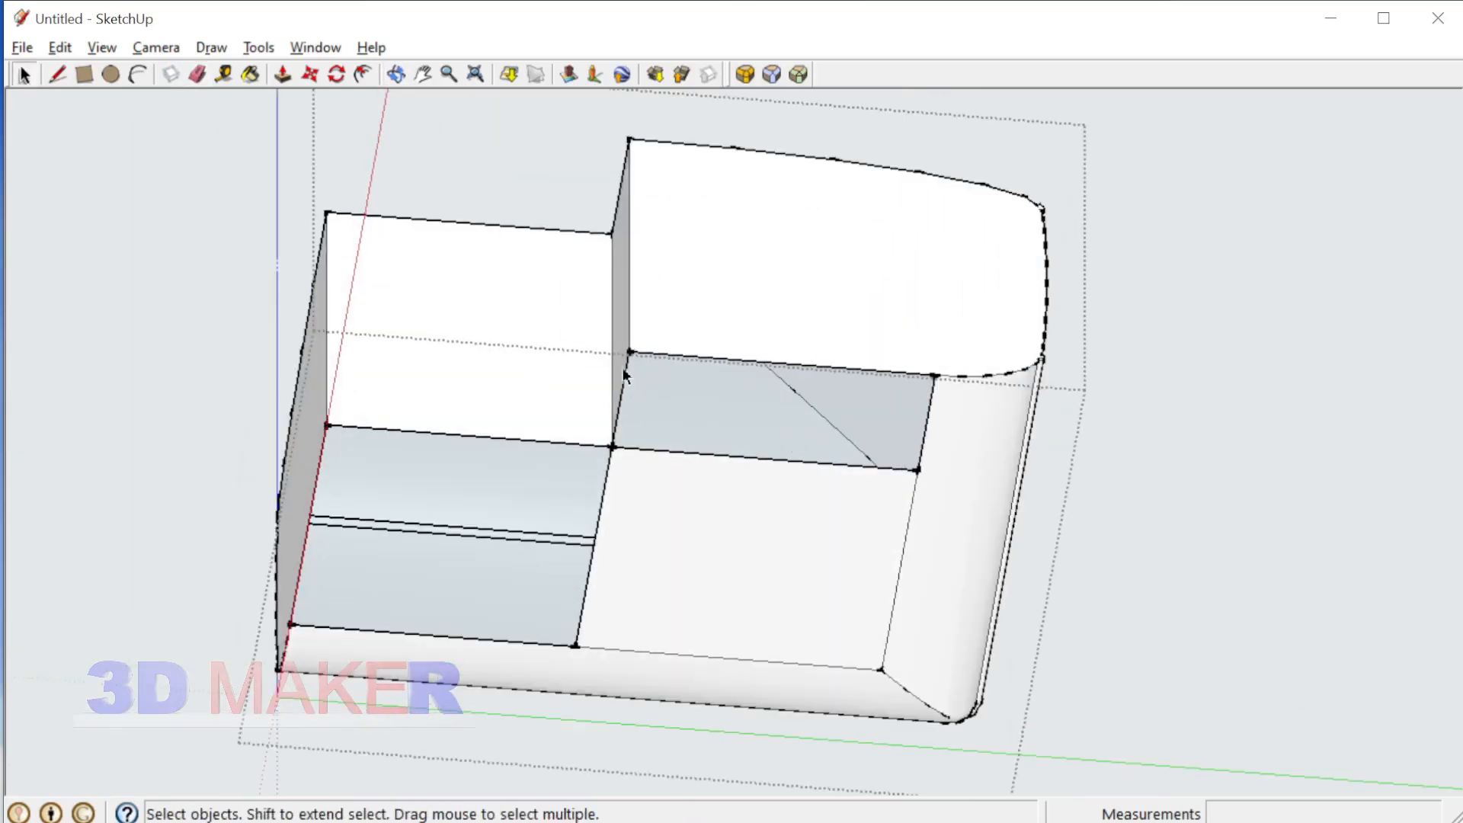
Step: Erase the leftover inner edges and the flat cut faces of the quarter cushion, opening its two inner sides
key(p)
key(space)
drag(623, 379, 629, 467)
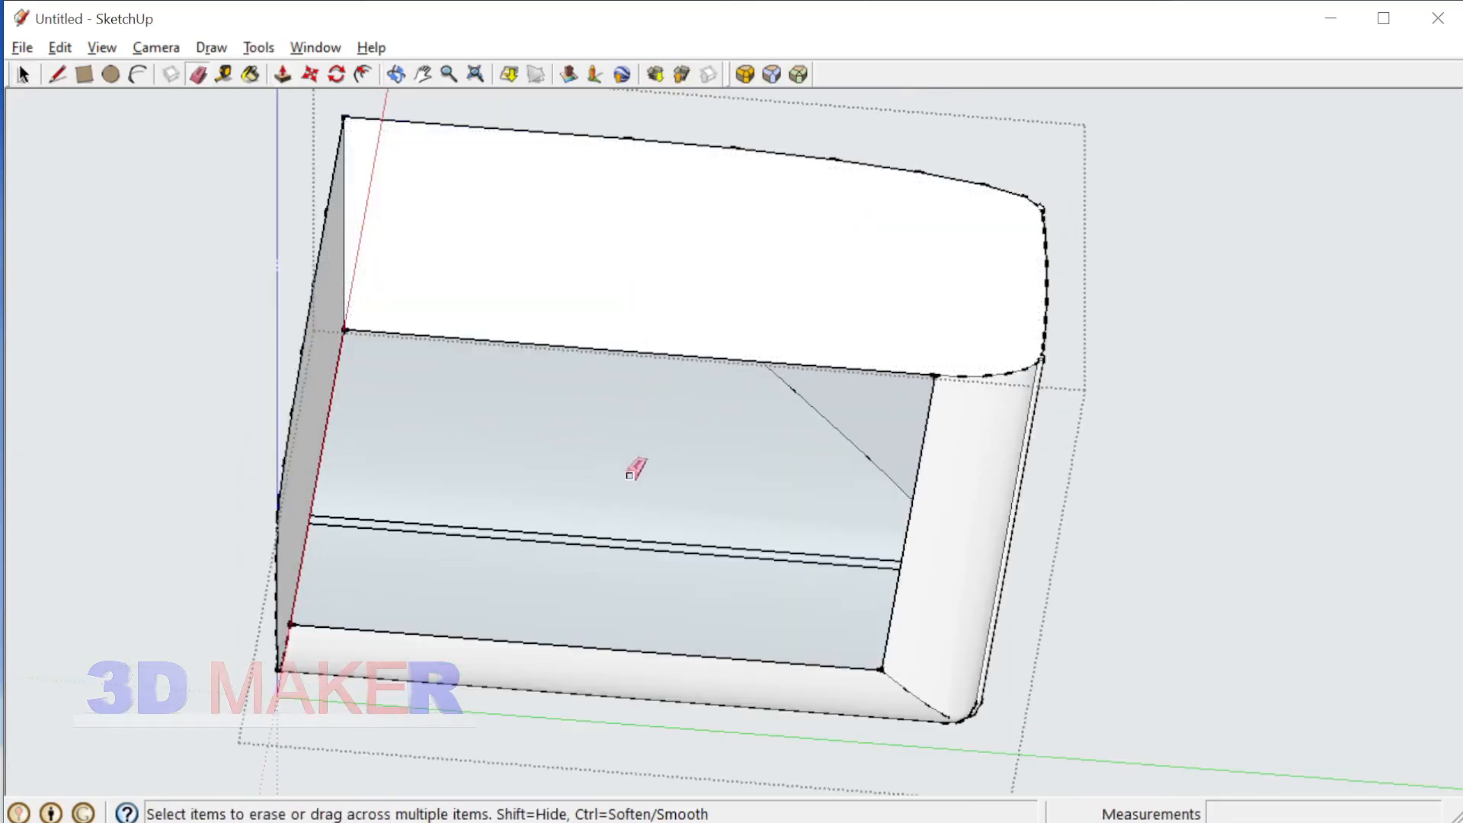
mouse_move(629, 467)
middle_down()
mouse_move(827, 530)
mouse_move(602, 301)
mouse_move(1378, 526)
mouse_move(677, 445)
middle_up()
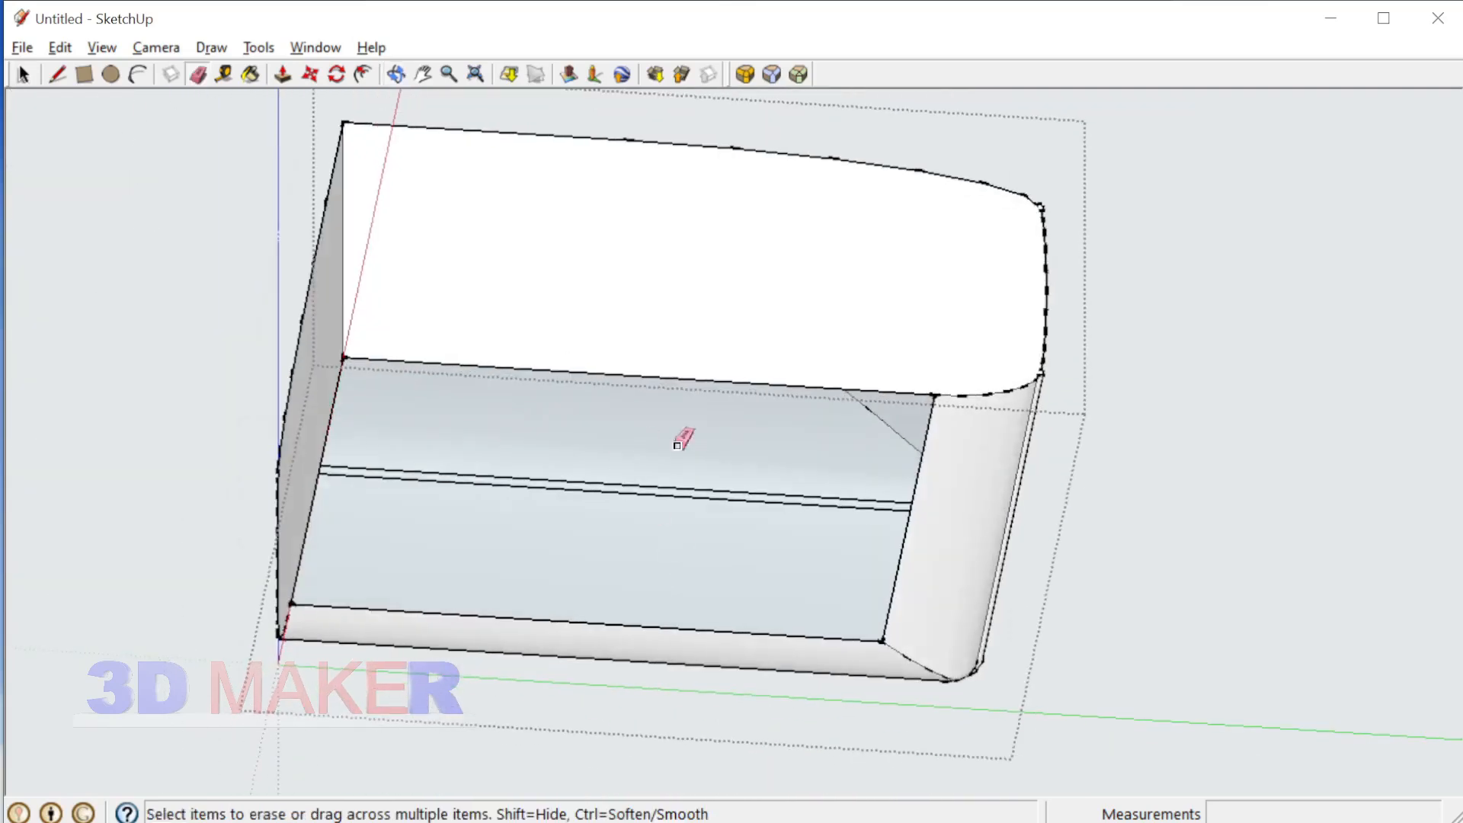
click(753, 382)
key(e)
middle_drag(330, 331, 619, 526)
Step: Copy the whole quarter cushion and place the copy farther along the green axis, clear of the original
key(space)
triple_click(608, 492)
scroll(607, 491, down, 3)
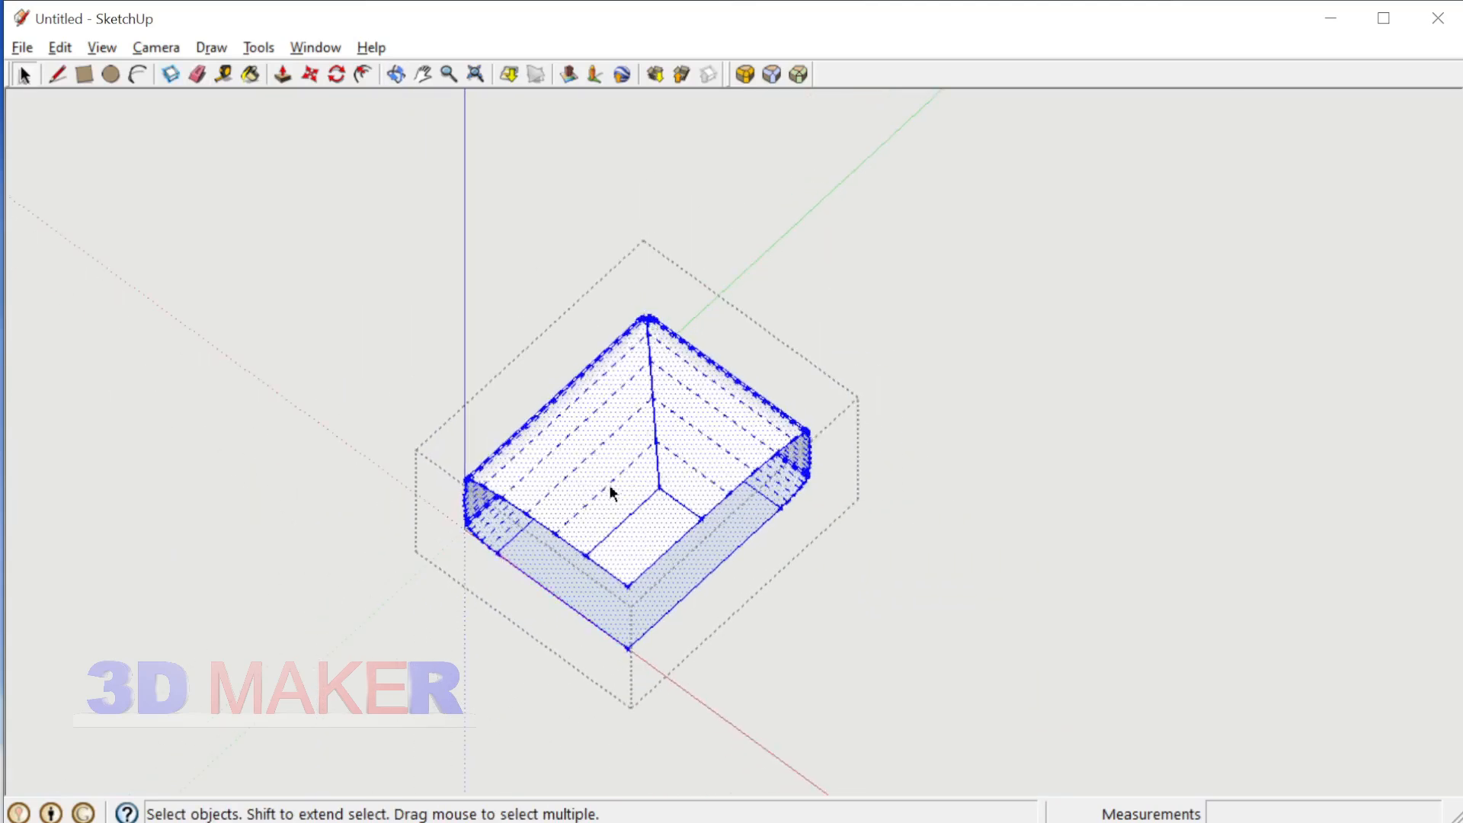
key(m)
click(604, 485)
key(ctrl)
click(829, 273)
key(space)
Step: Flip the original quarter cushion along the green direction
triple_click(648, 454)
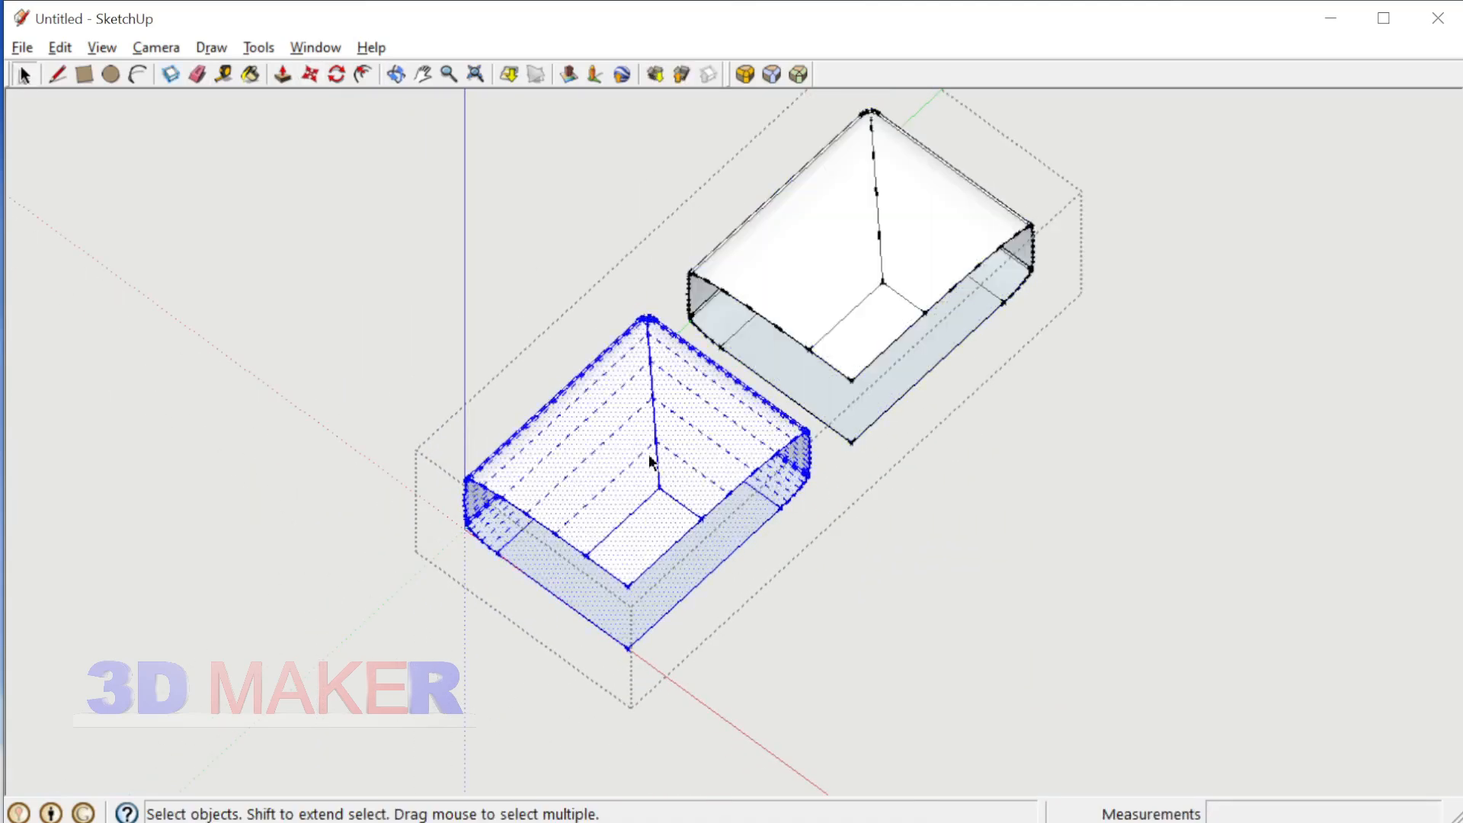
right_click(651, 456)
mouse_move(786, 729)
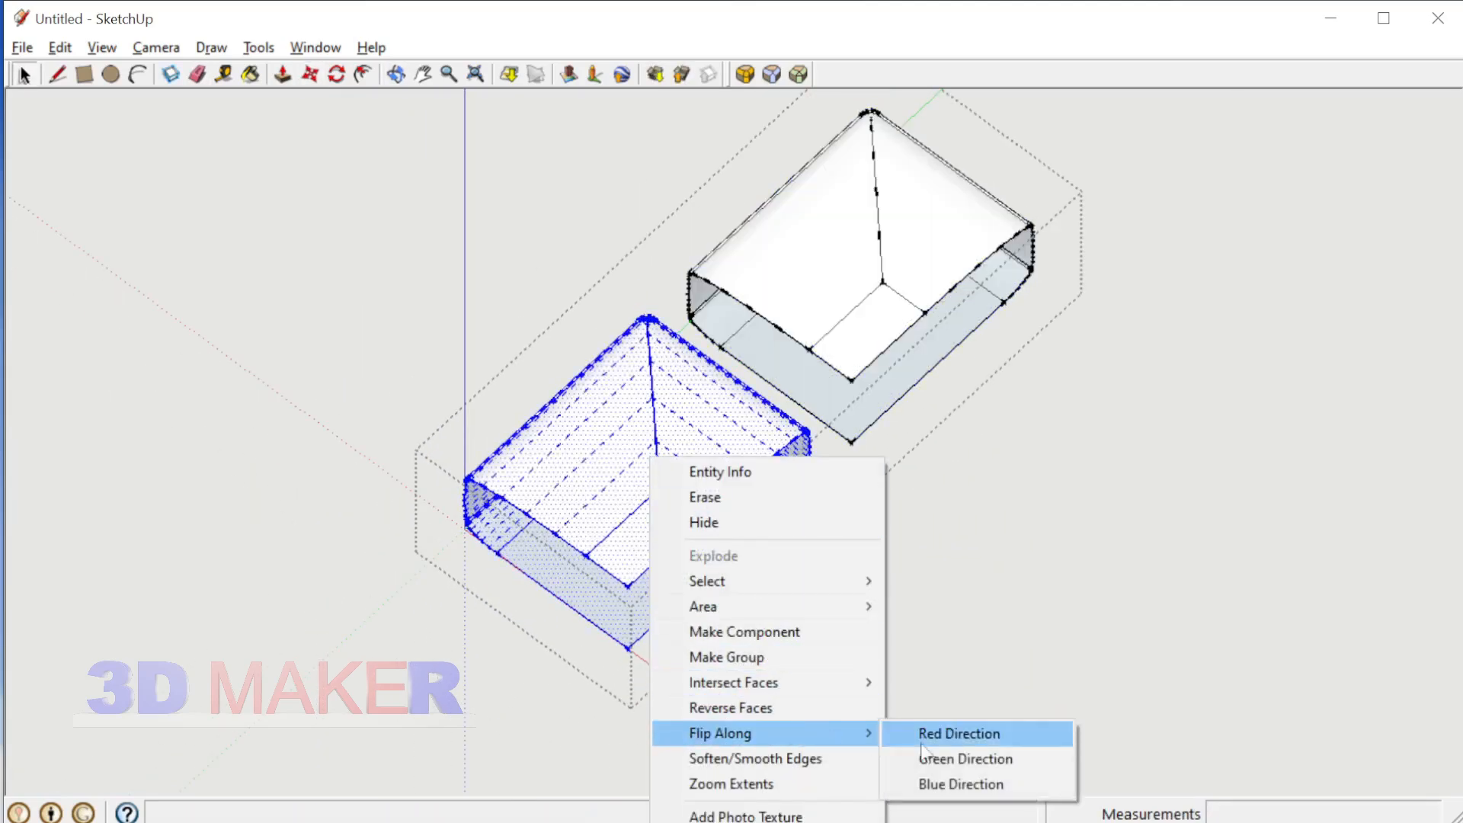
click(965, 758)
scroll(831, 374, up, 1)
Step: Move the copied quarter by its inner bottom corner onto the matching corner of the flipped quarter, joining both into a half
triple_click(831, 373)
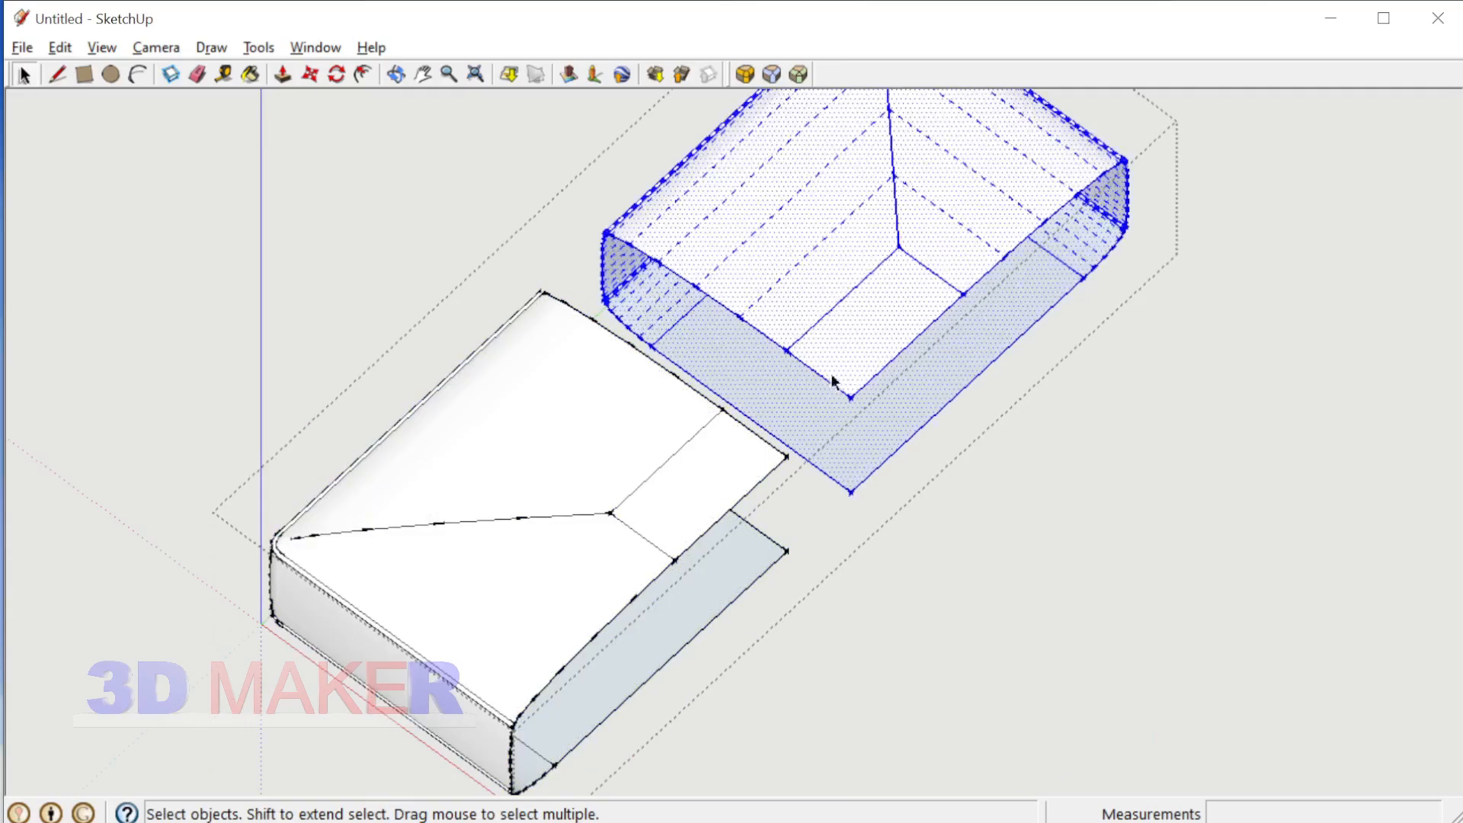
scroll(827, 475, up, 3)
click(864, 545)
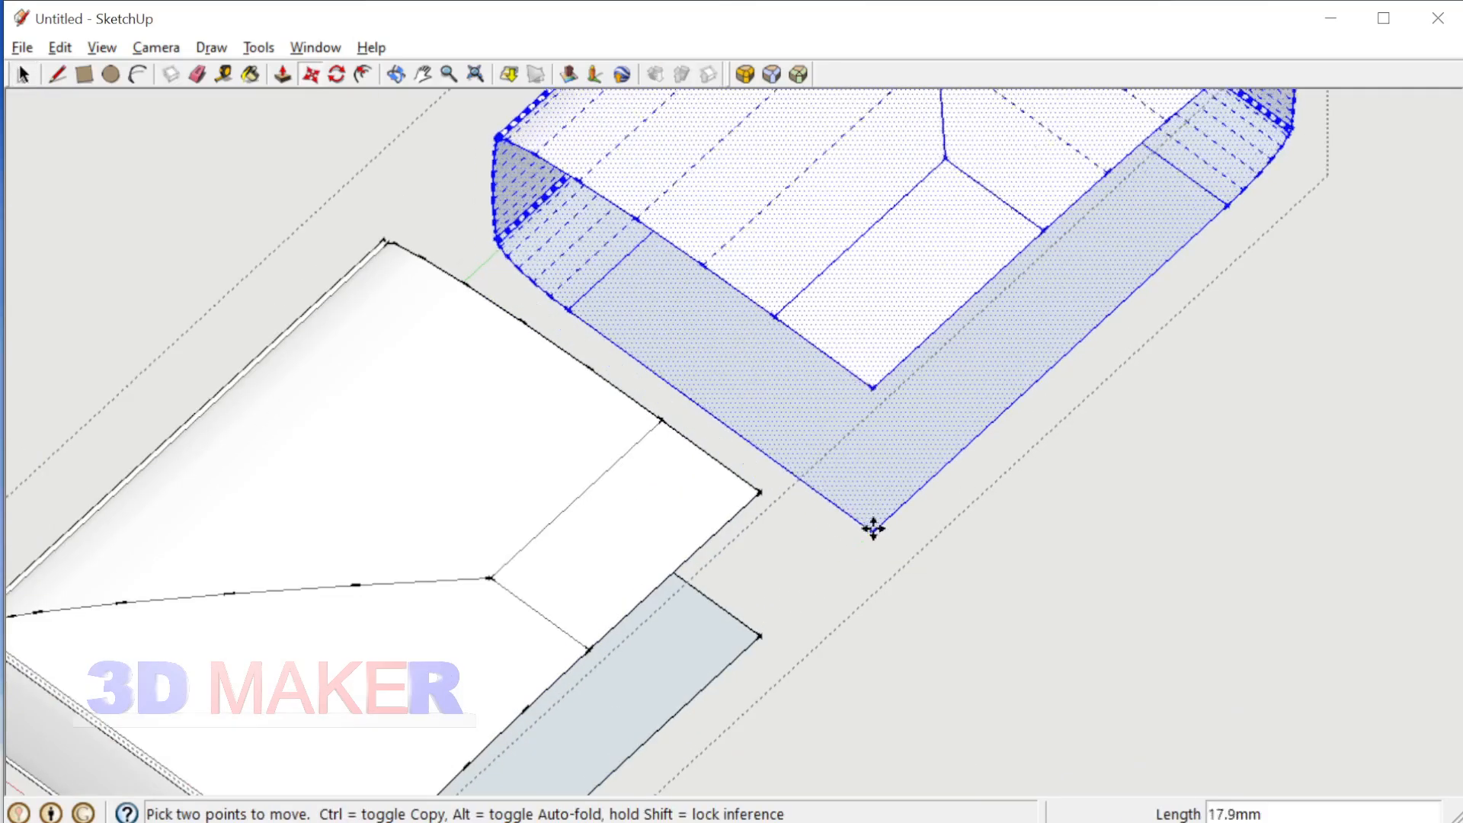
click(762, 635)
key(space)
scroll(766, 628, down, 2)
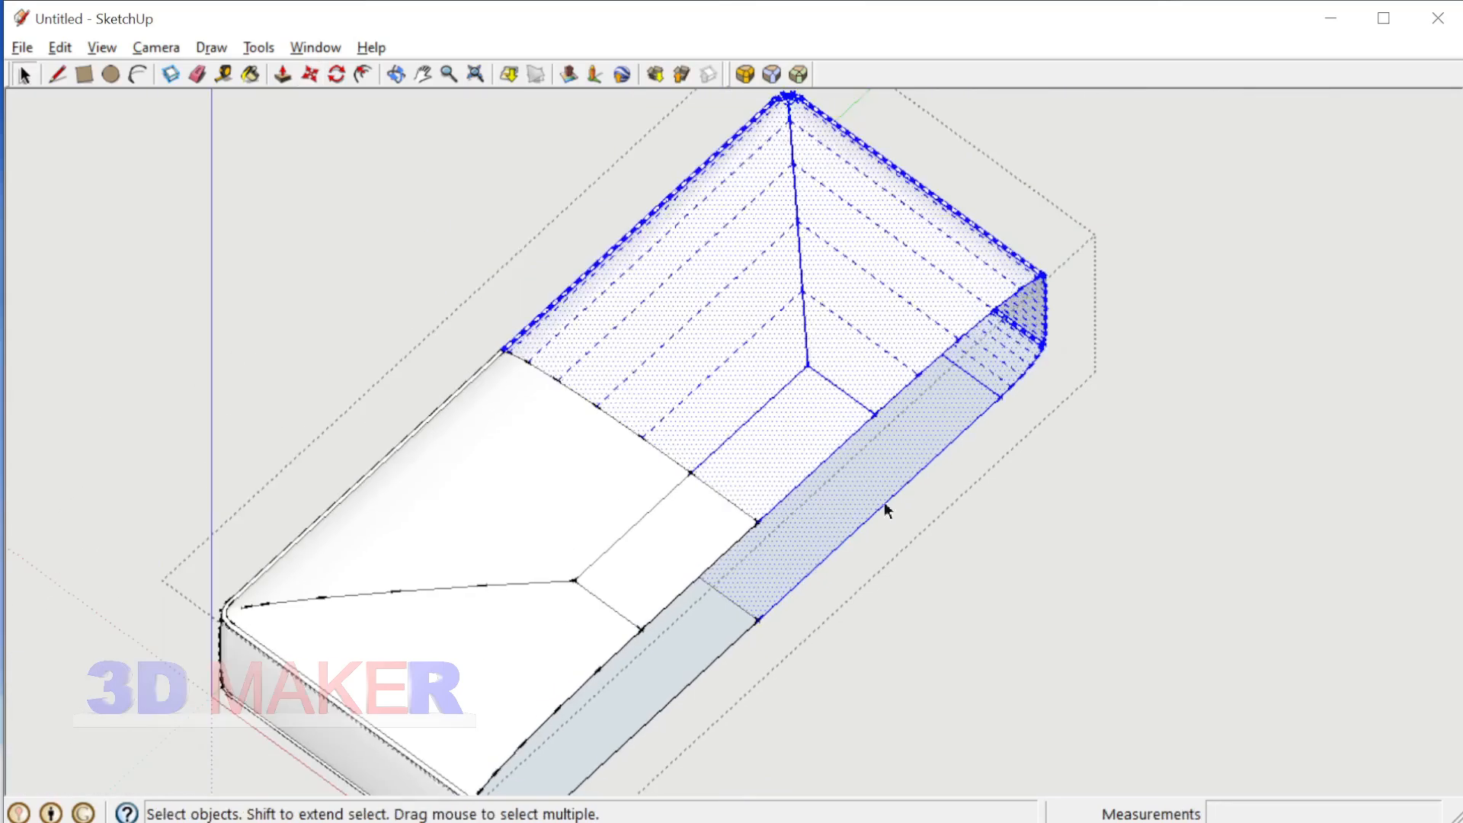
Step: Delete the seam edges between the two joined quarters across the top and underside
middle_drag(884, 501, 558, 387)
drag(512, 215, 696, 577)
drag(556, 229, 709, 604)
middle_drag(709, 603, 758, 550)
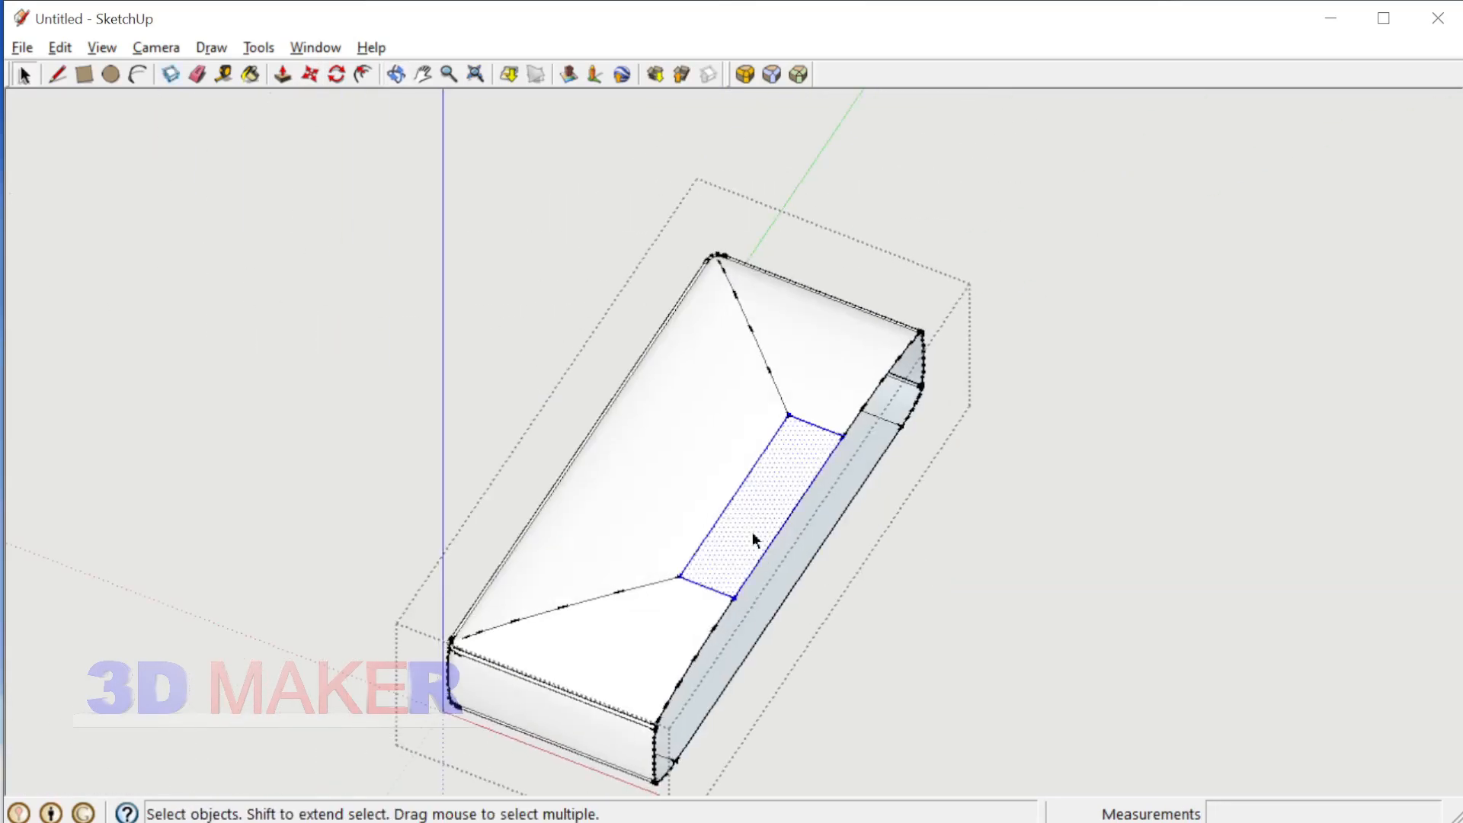
Step: Copy the half cushion beside the original along the red axis and flip the copy along the red direction
triple_click(752, 532)
scroll(747, 503, down, 1)
click(980, 587)
key(space)
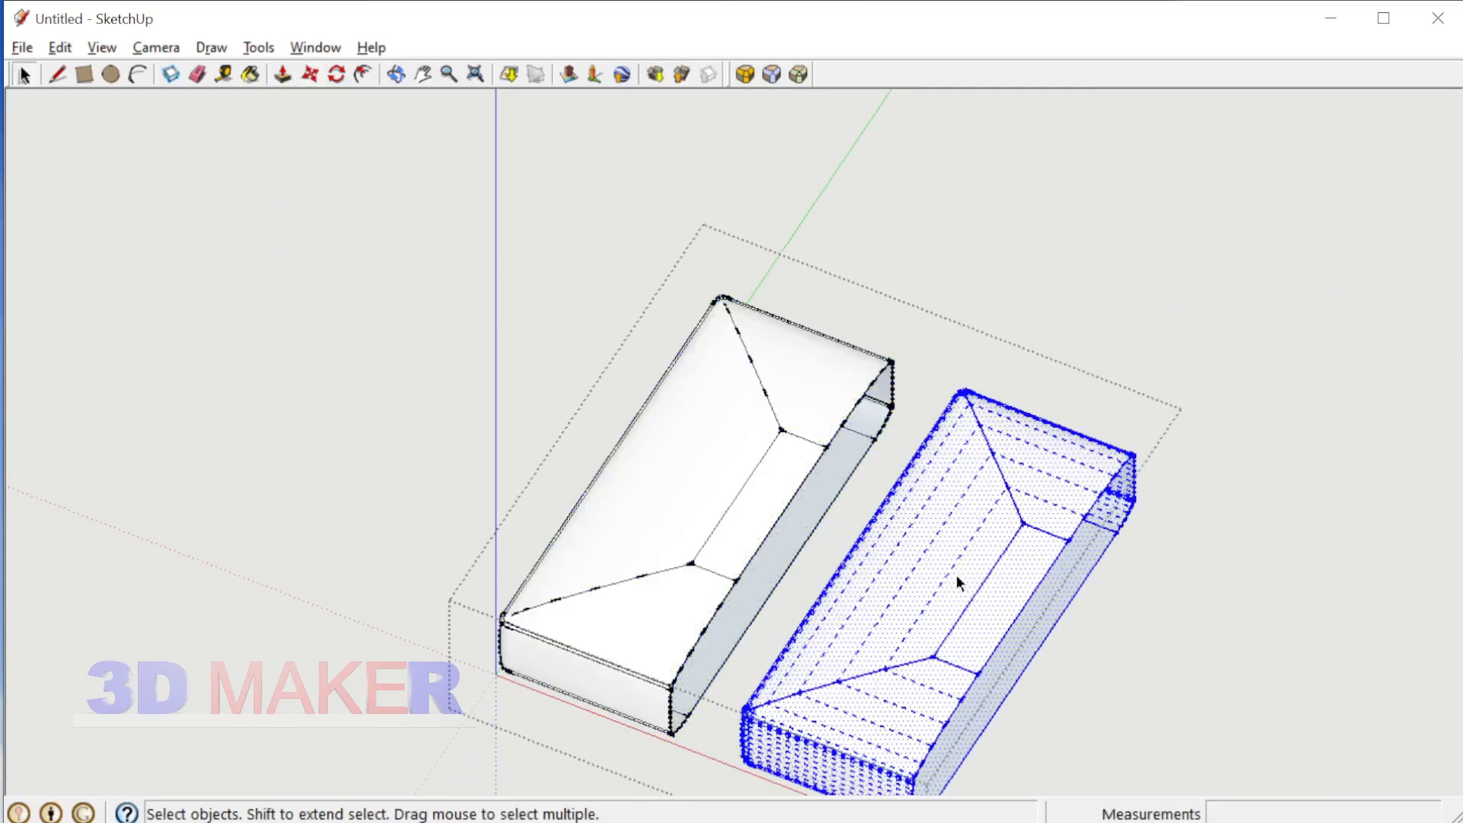
right_click(959, 577)
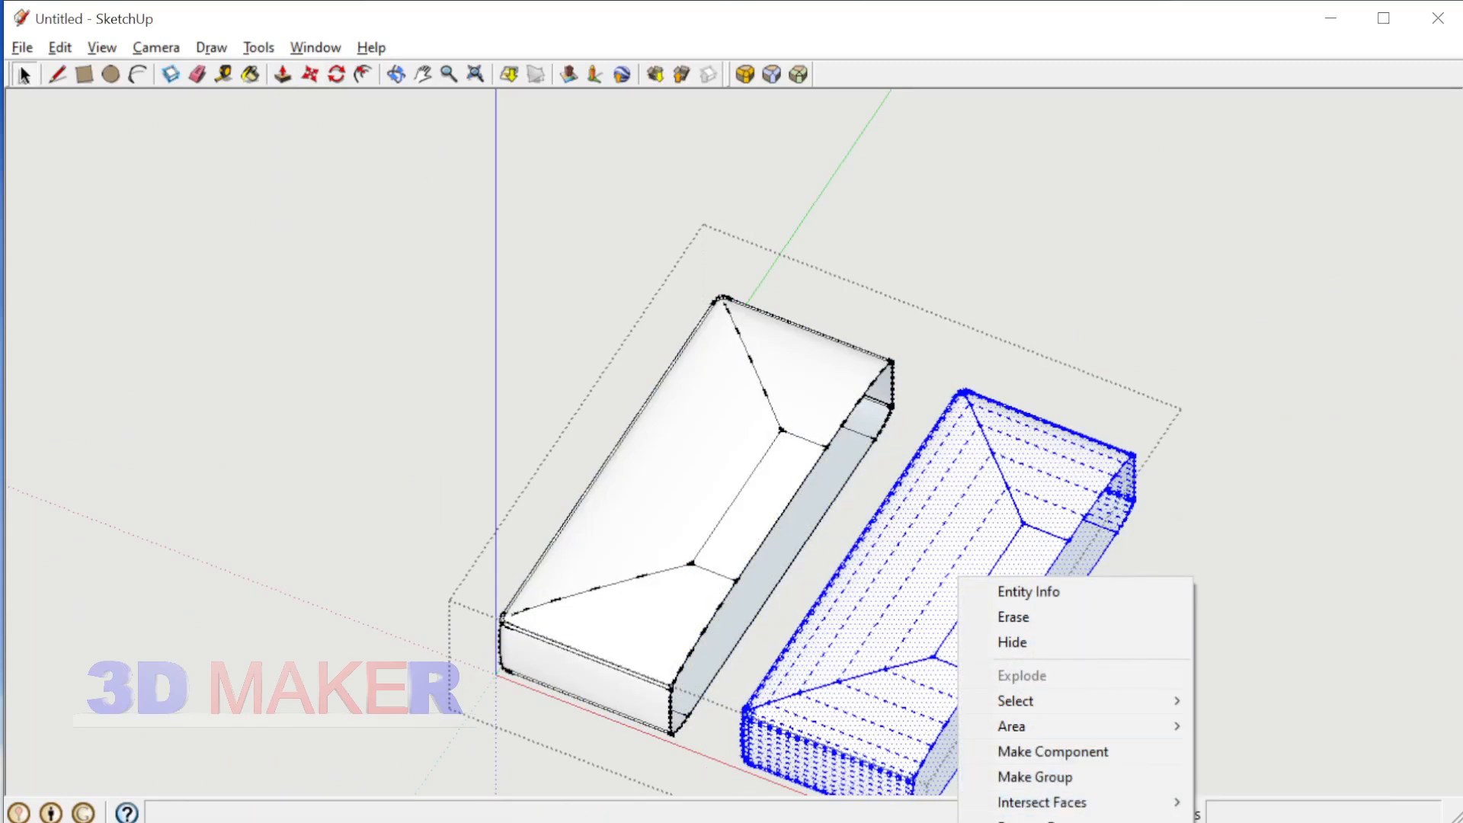
click(1250, 822)
Step: Move the mirrored half by a corner of its flat top strip onto the matching point of the first half
scroll(953, 404, up, 8)
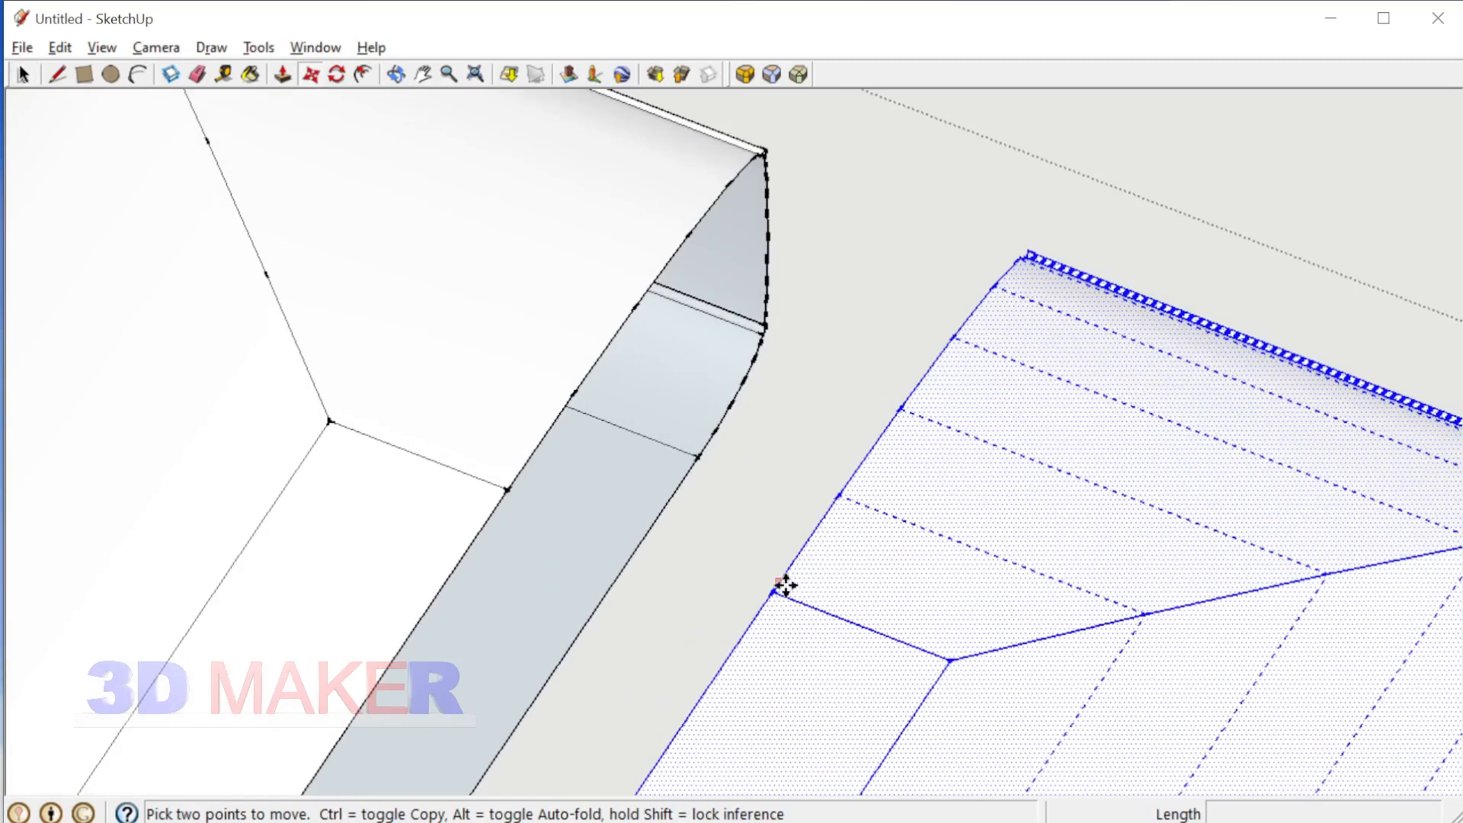
click(779, 591)
click(513, 474)
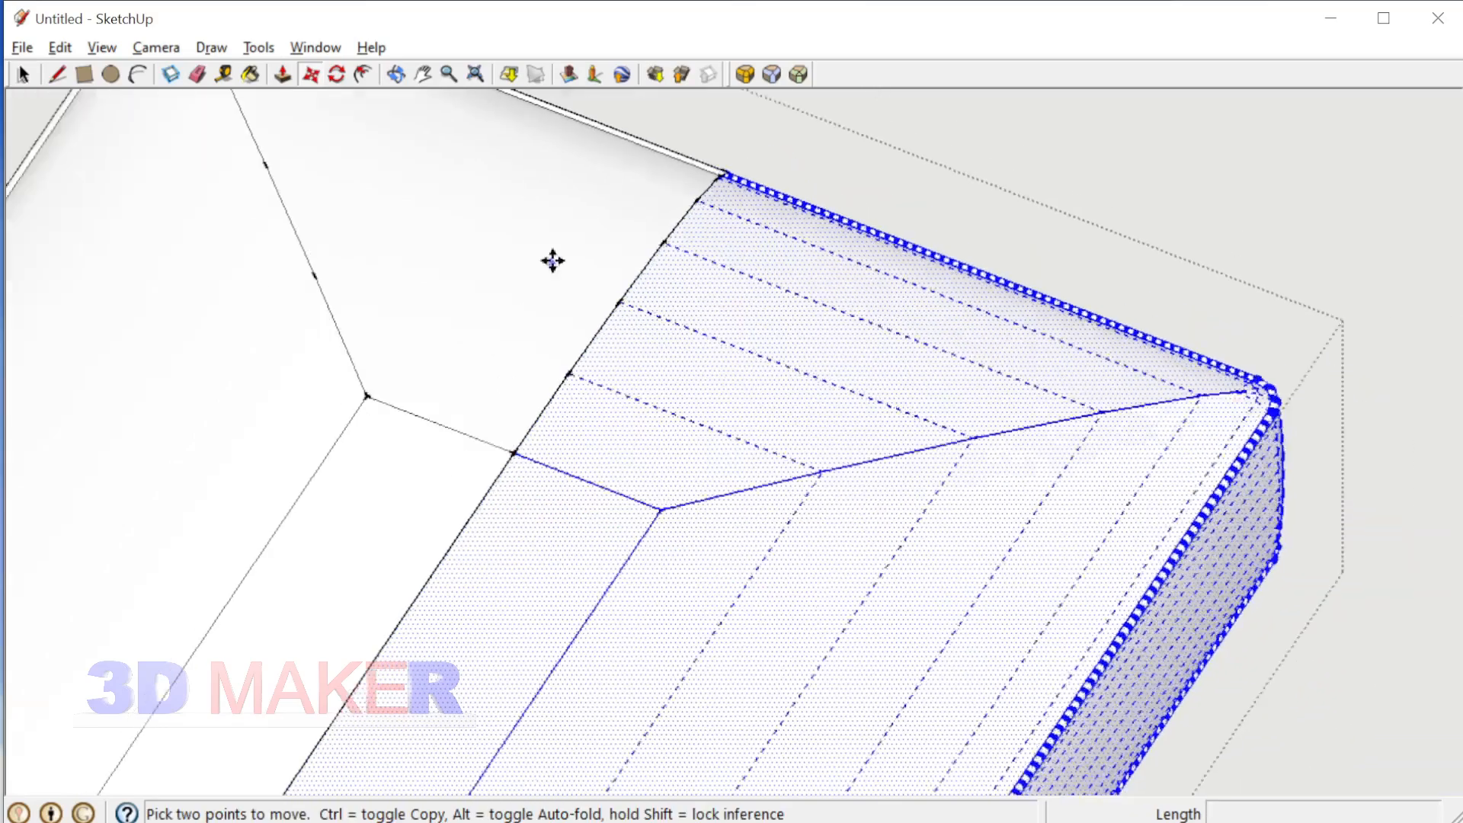
Step: Try separating the mirrored half along the red axis and closing the first half's open side with a face
key(o)
scroll(504, 500, down, 2)
middle_drag(505, 500, 644, 143)
scroll(616, 305, up, 1)
click(629, 395)
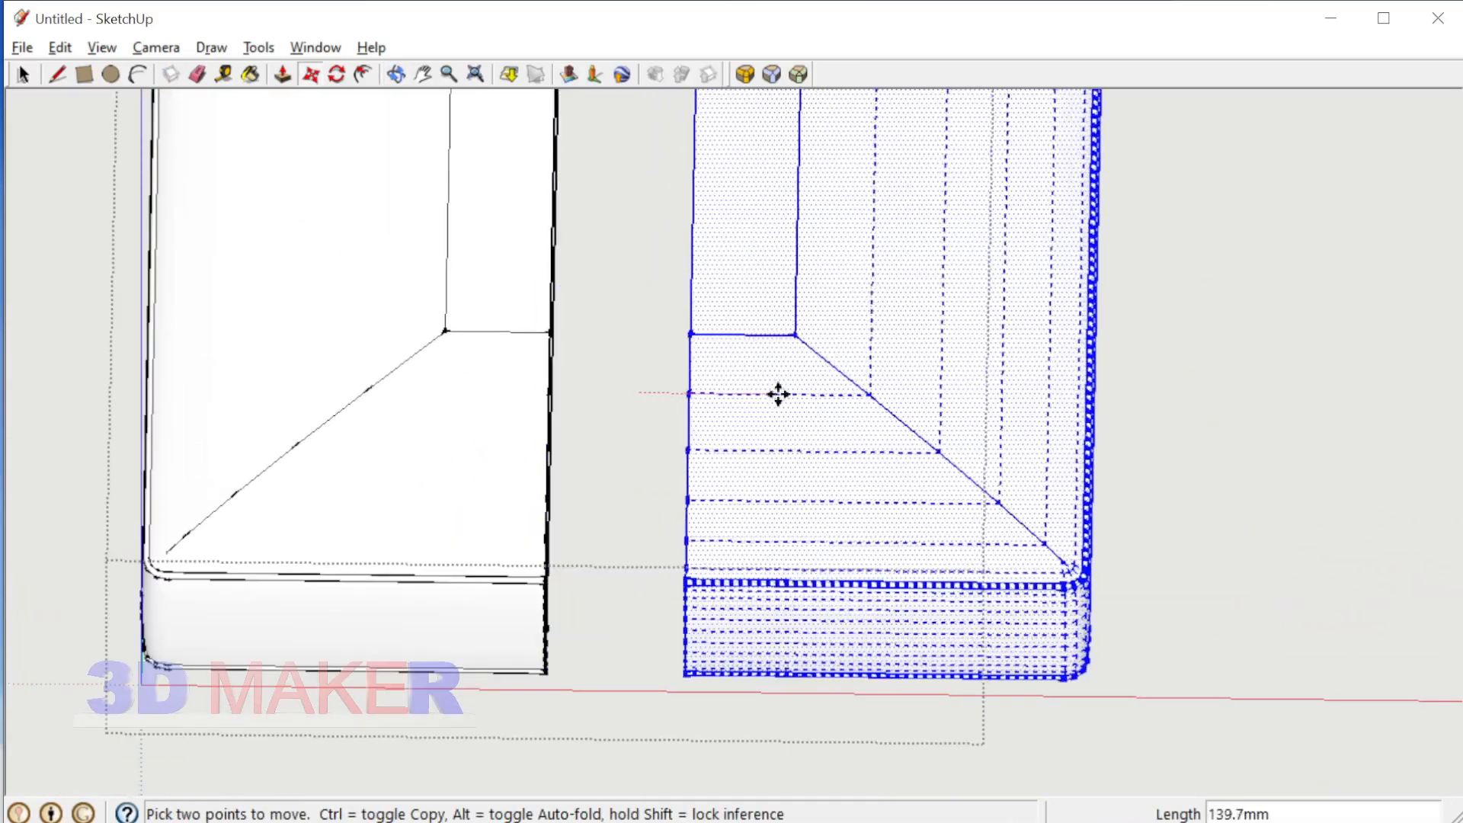
click(760, 403)
key(space)
mouse_move(760, 403)
middle_down()
mouse_move(616, 345)
mouse_move(771, 382)
middle_up()
key(l)
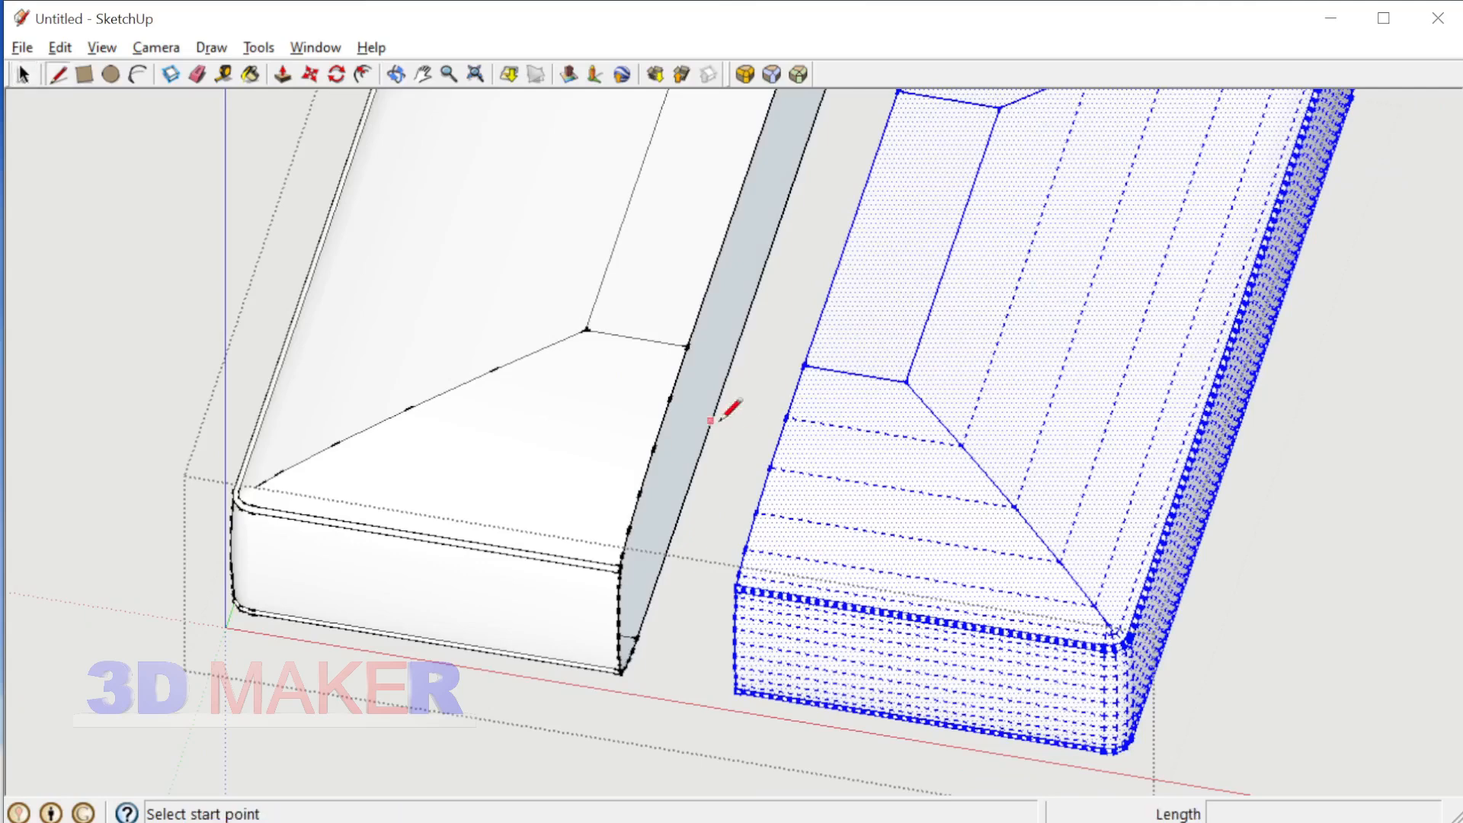
key(Escape)
key(e)
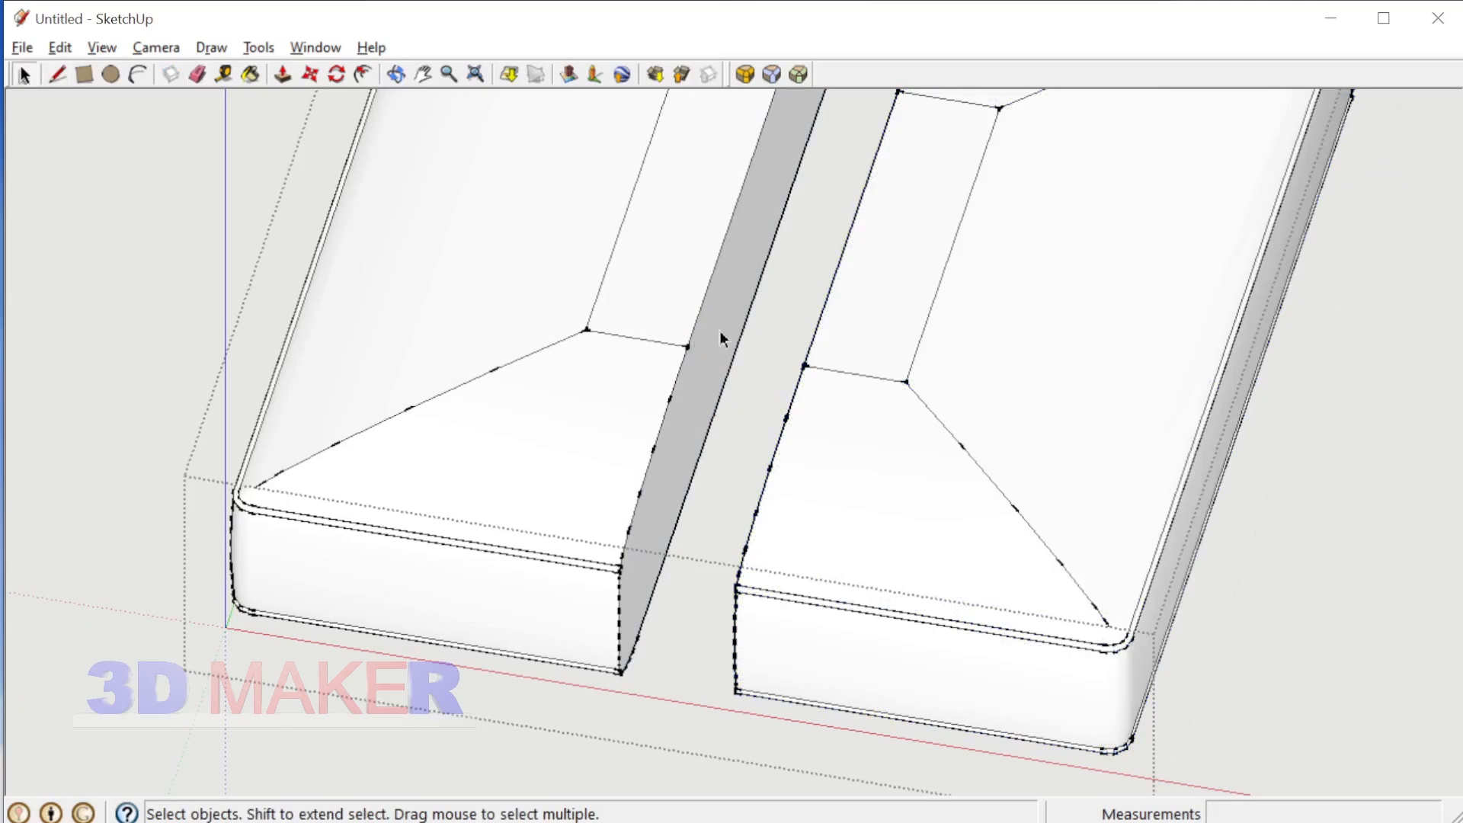
click(779, 442)
Step: Delete the seam edges running around the cushion where the two mirrored halves meet
scroll(785, 457, down, 3)
middle_drag(784, 457, 912, 233)
key(space)
click(811, 472)
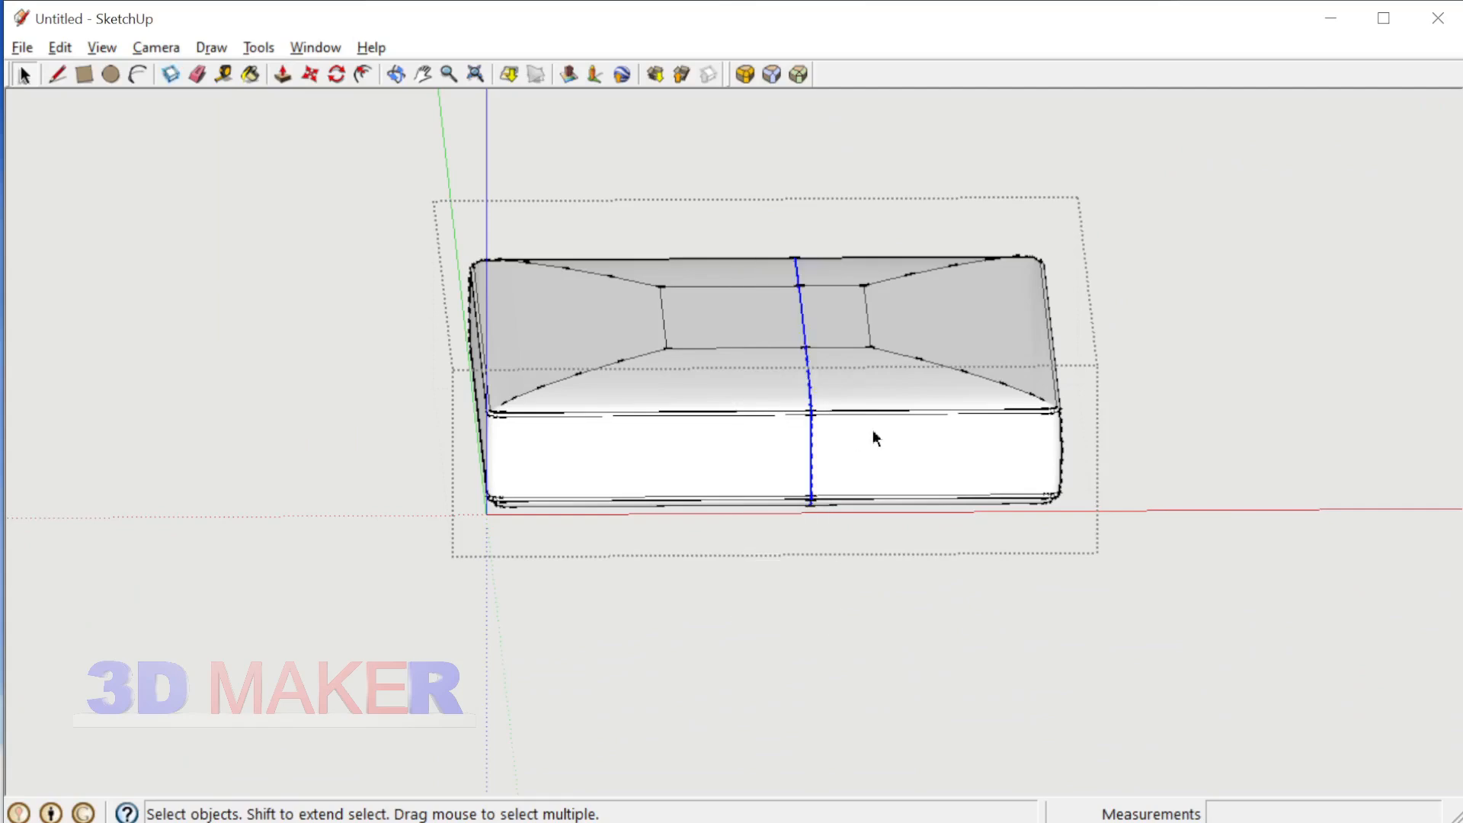
key(Delete)
Step: Show the rest of the chair model around the open cushion group to check its fit
middle_drag(873, 431, 765, 438)
scroll(765, 438, down, 2)
scroll(843, 365, up, 5)
middle_drag(843, 365, 656, 428)
scroll(735, 376, down, 4)
scroll(663, 429, down, 2)
key(i)
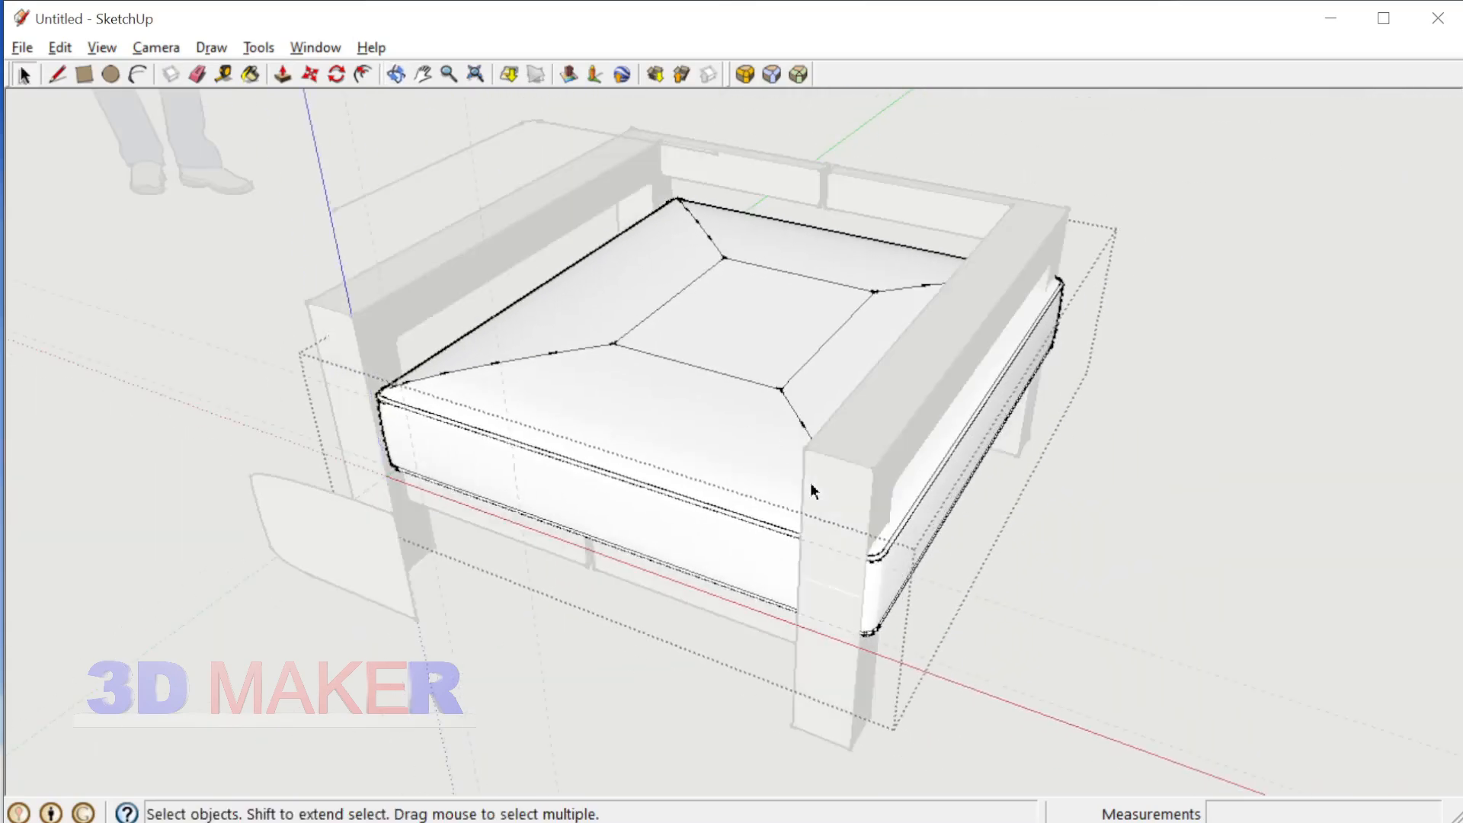
Step: Select the cushion's side that sticks out past the armrest and move it inward 120 mm along the red axis
mouse_move(811, 482)
middle_down()
mouse_move(925, 458)
mouse_move(950, 409)
middle_up()
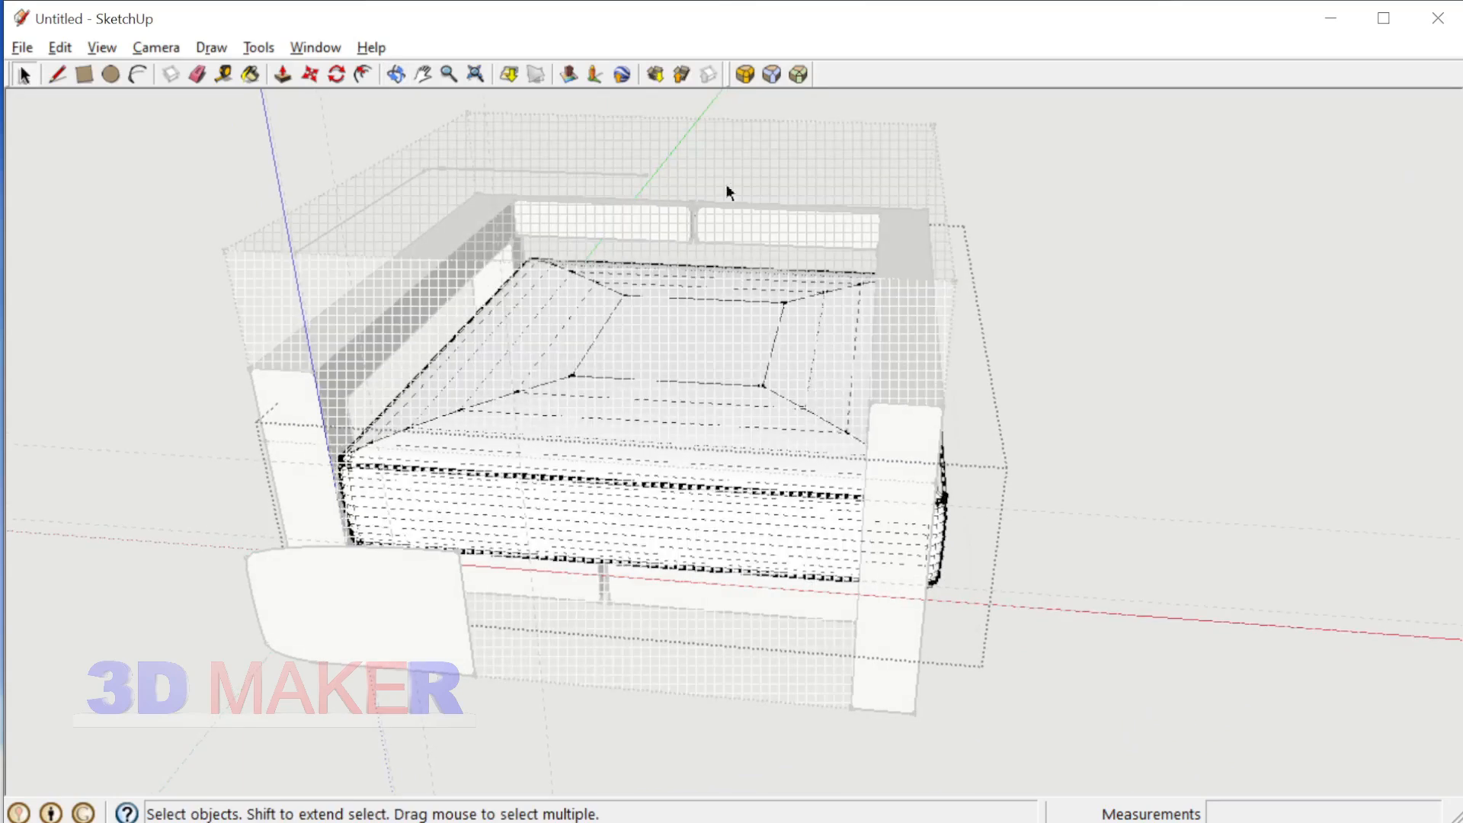
drag(725, 184, 1070, 654)
middle_drag(1038, 547, 940, 597)
scroll(934, 594, up, 6)
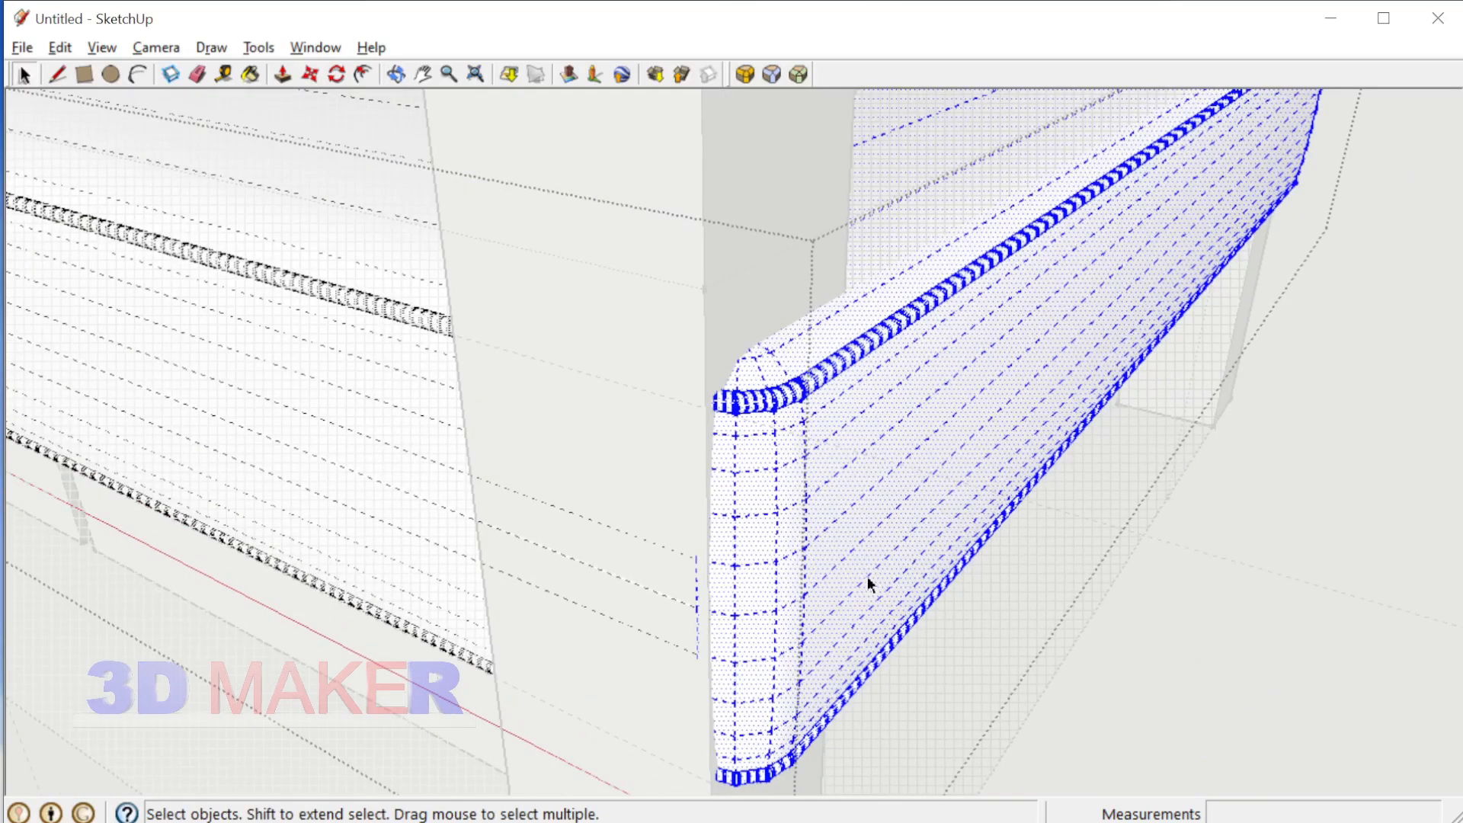
key(m)
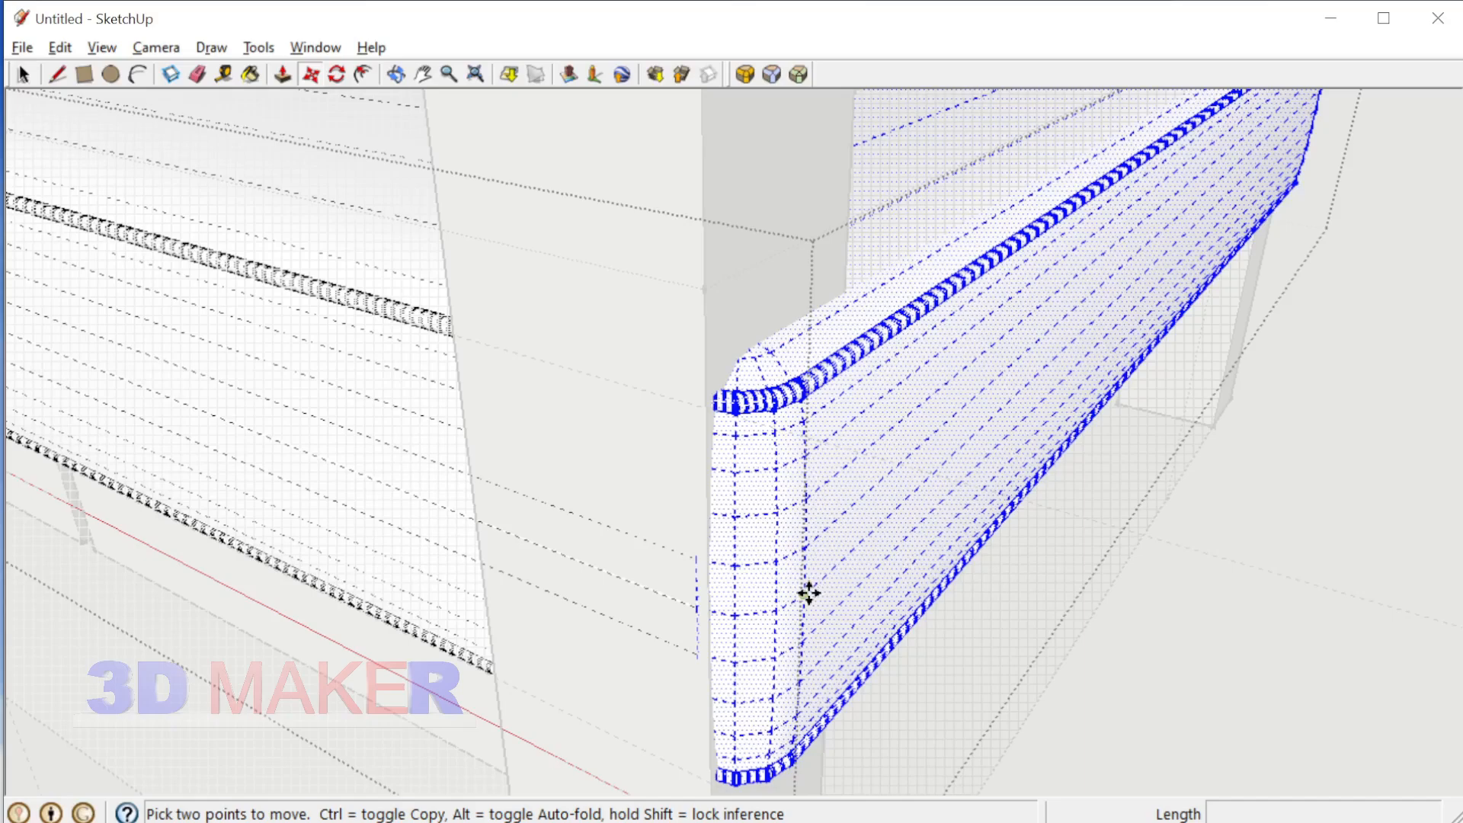
click(806, 593)
scroll(833, 614, down, 5)
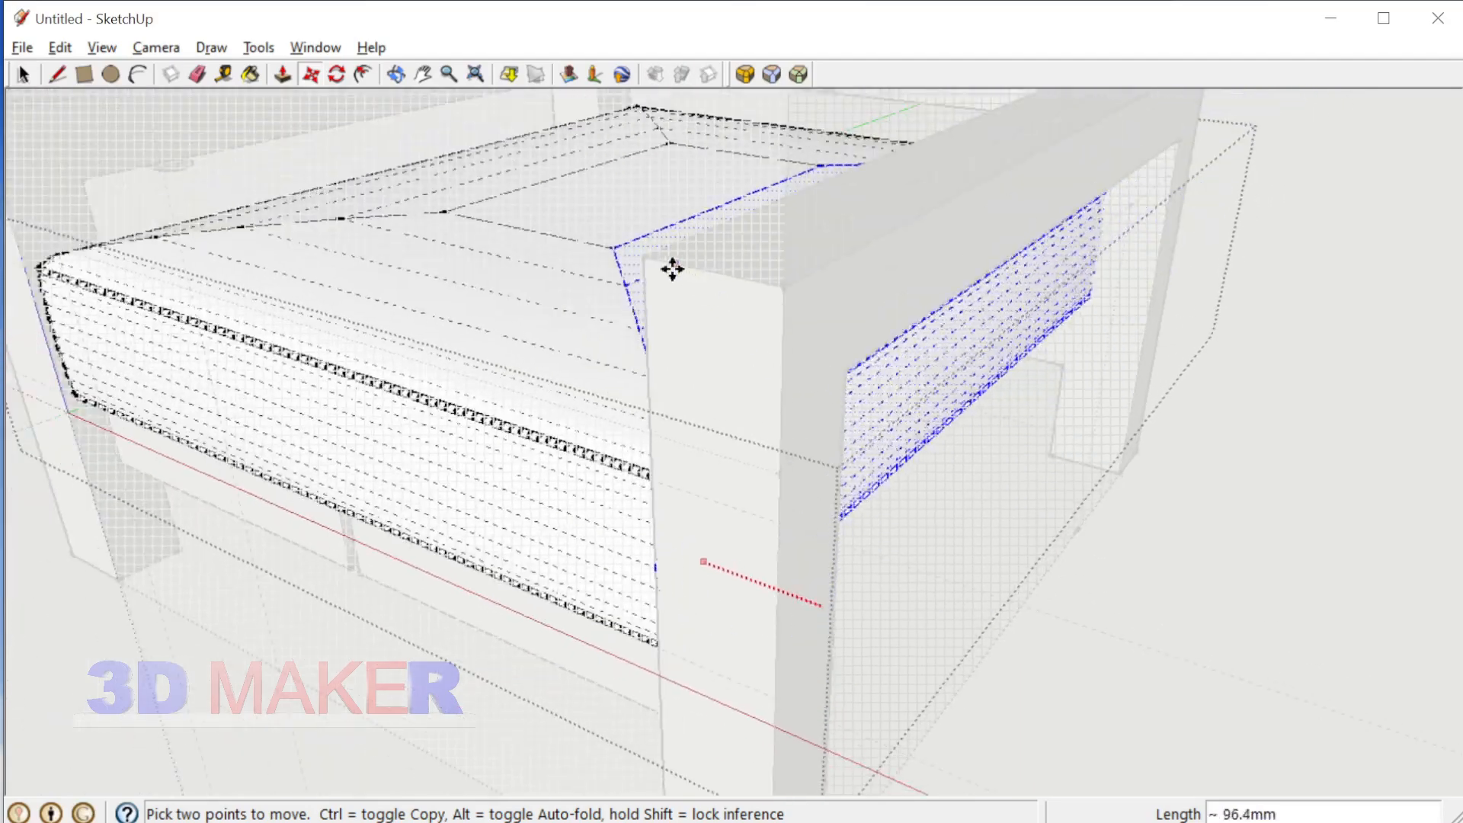
click(653, 253)
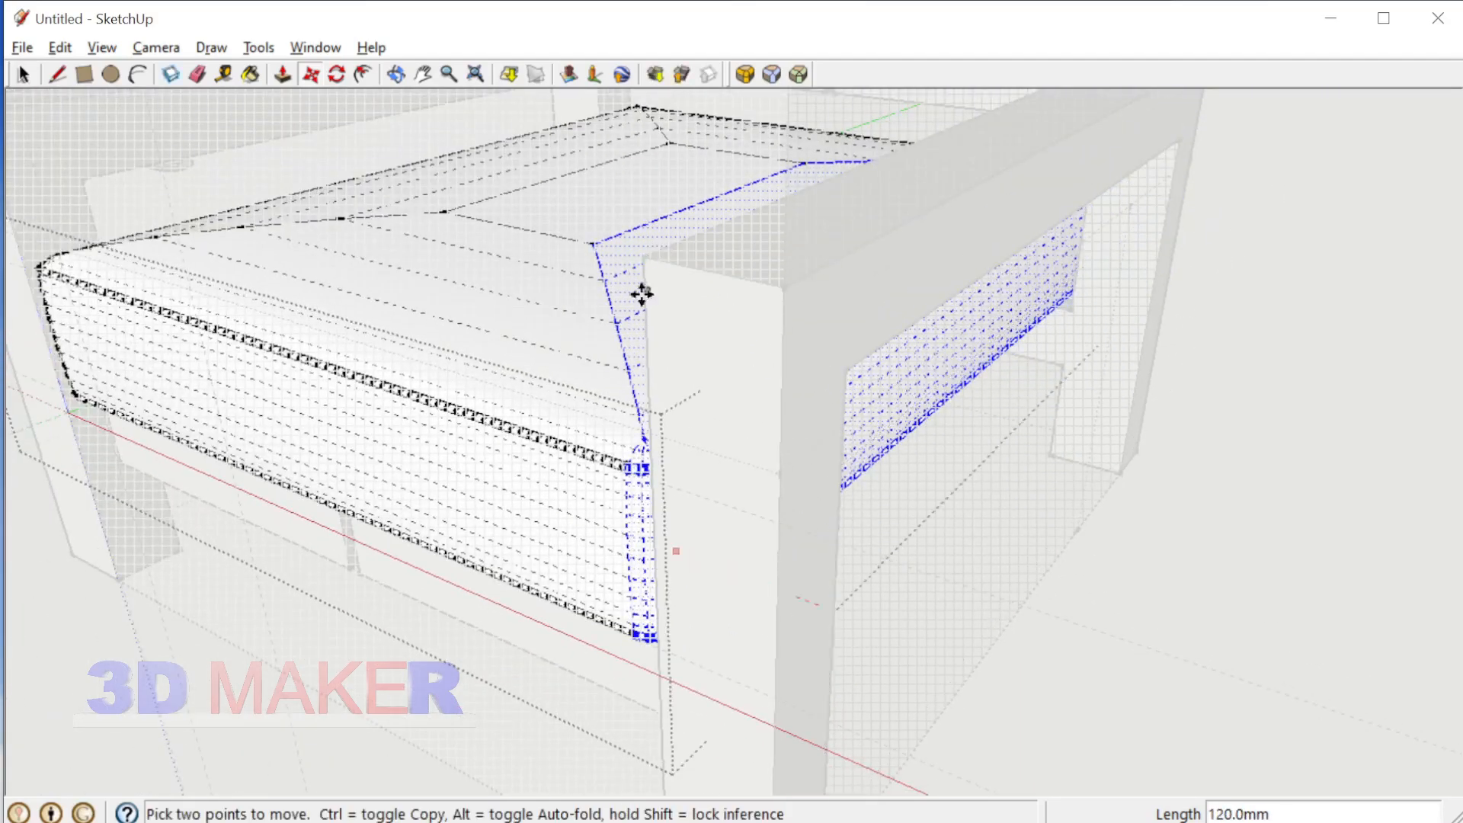
scroll(642, 433, down, 5)
key(space)
Step: Select the cushion's back side and move it inward 50 mm along the green axis to fit the frame
middle_drag(646, 444, 769, 142)
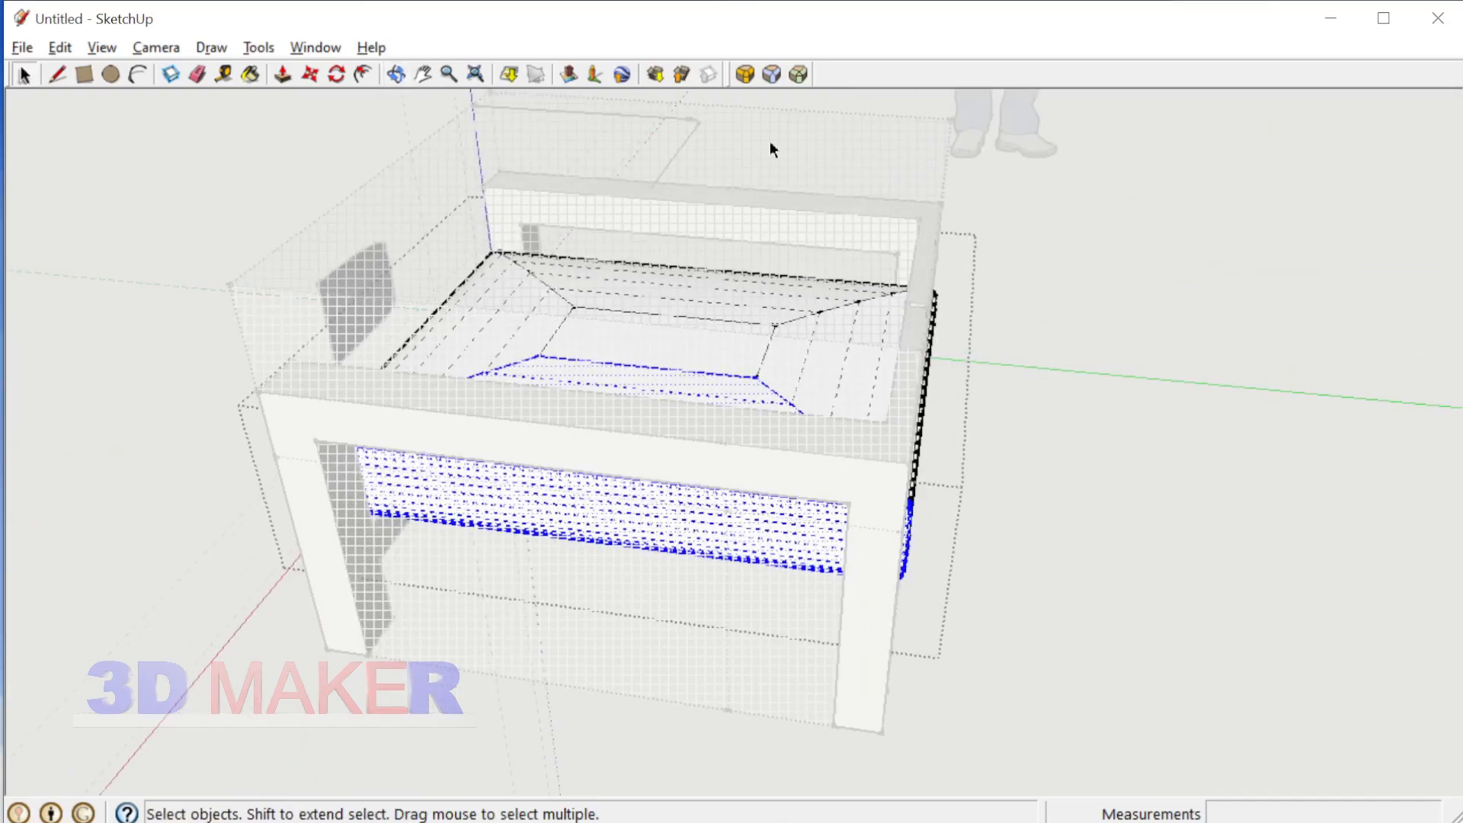
drag(800, 272, 1130, 766)
scroll(963, 567, up, 4)
middle_drag(963, 567, 804, 535)
scroll(804, 535, up, 3)
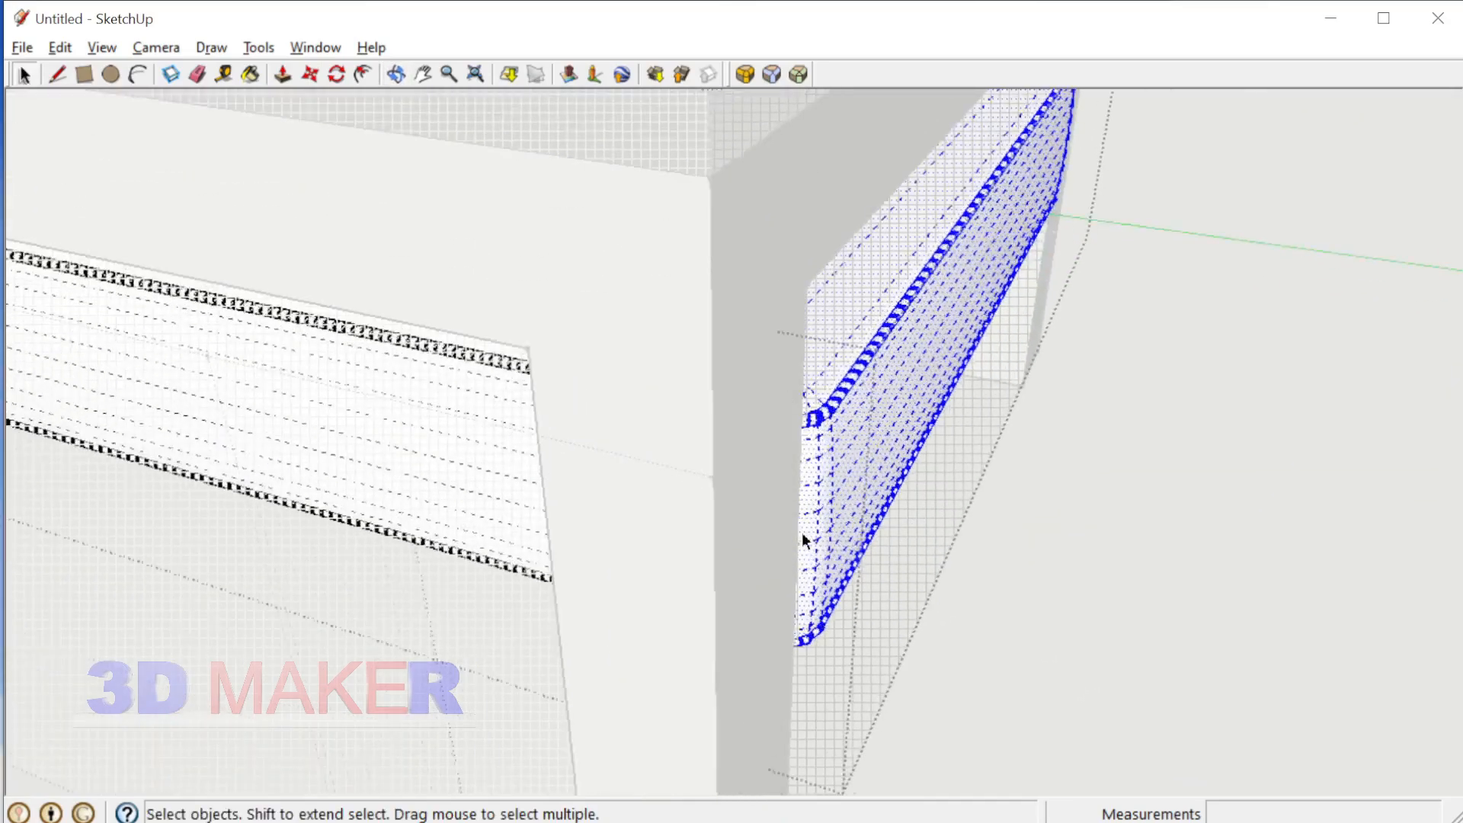
scroll(851, 549, up, 3)
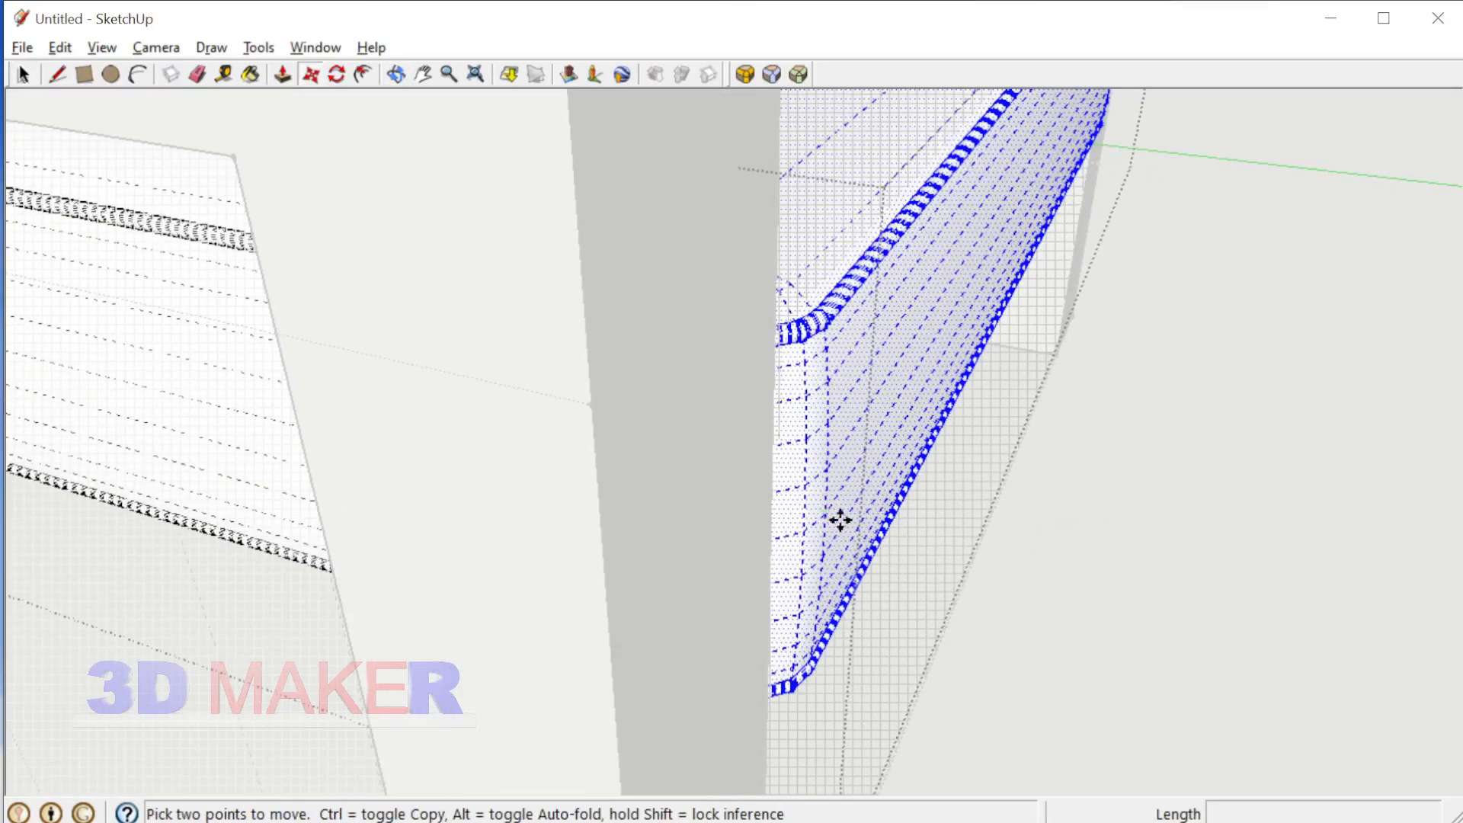
click(841, 520)
scroll(1091, 572, down, 4)
middle_drag(1091, 574, 1103, 695)
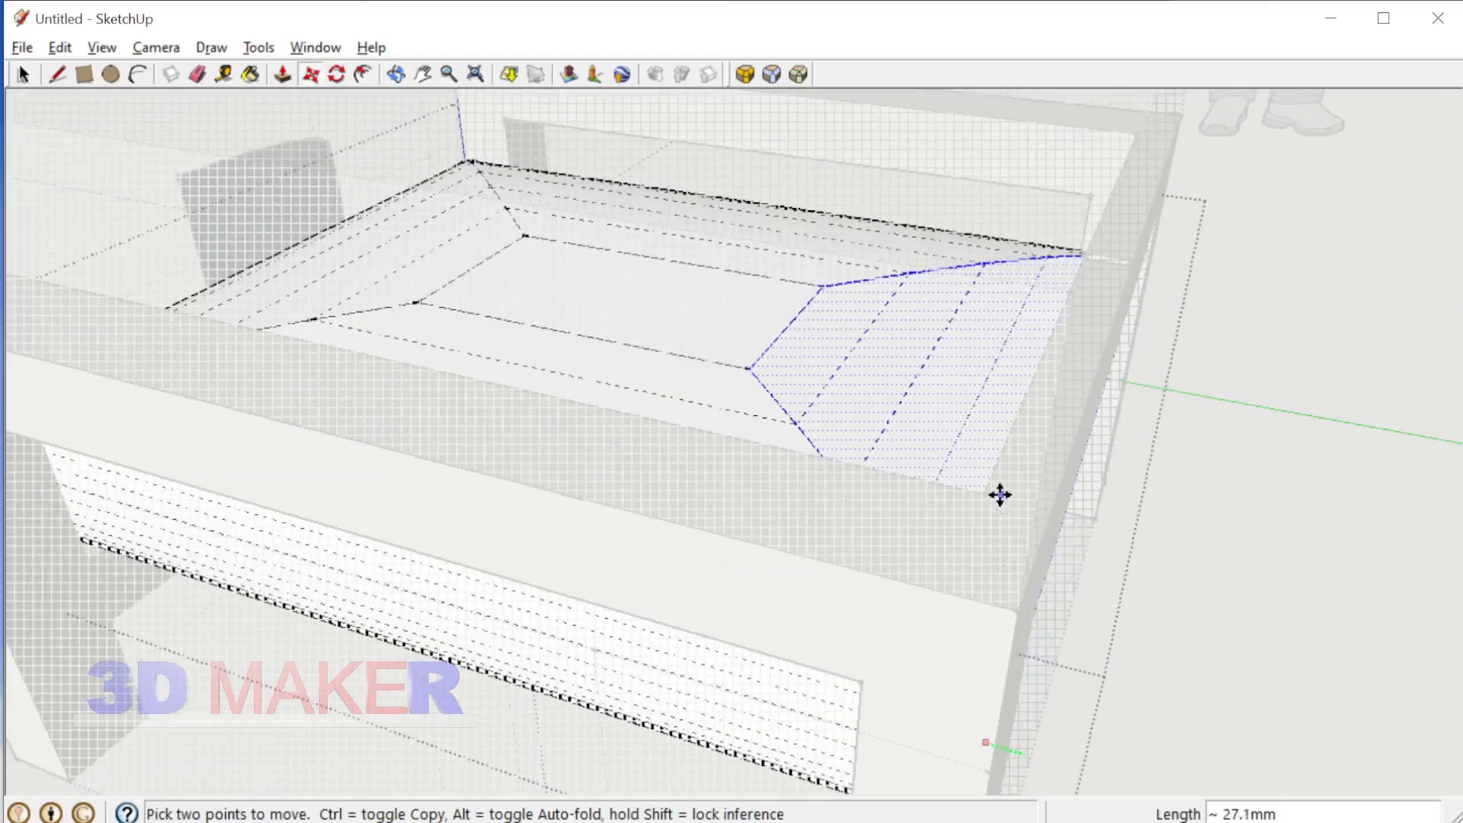
scroll(983, 499, up, 4)
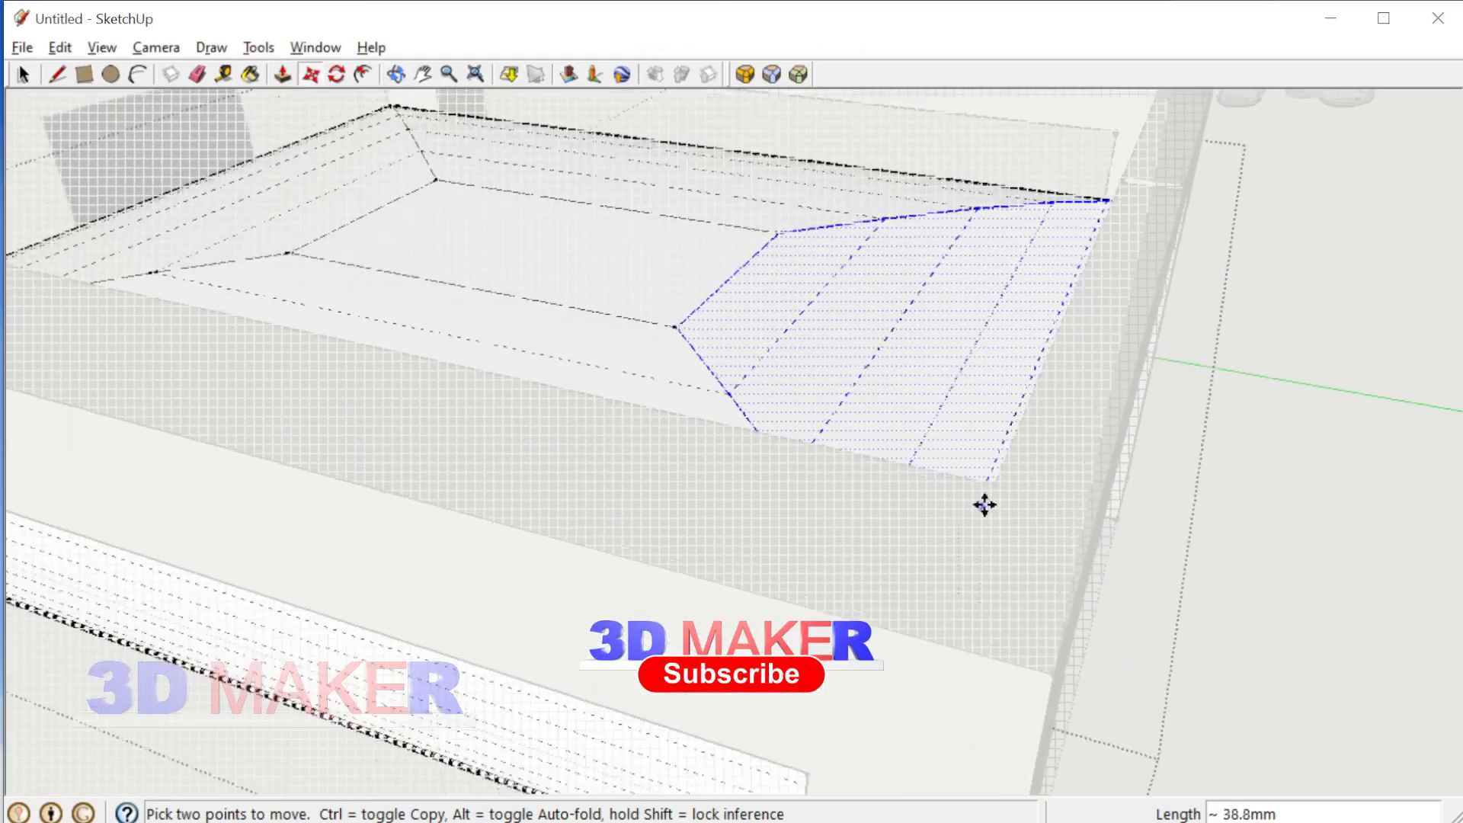
scroll(1019, 482, up, 5)
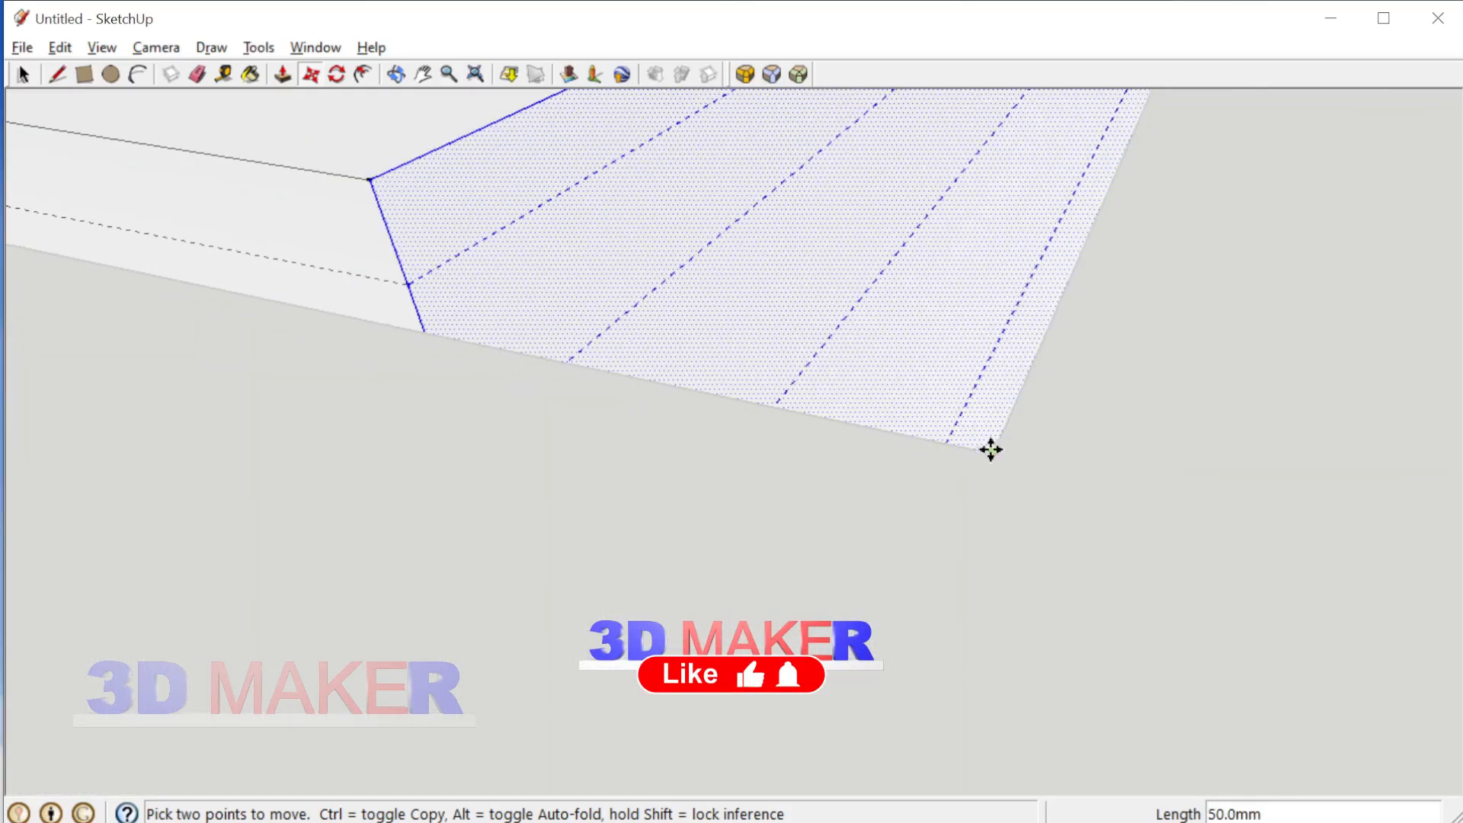
click(930, 489)
key(space)
Step: Check the resized cushion between the armrests and close the cushion group
scroll(968, 427, down, 10)
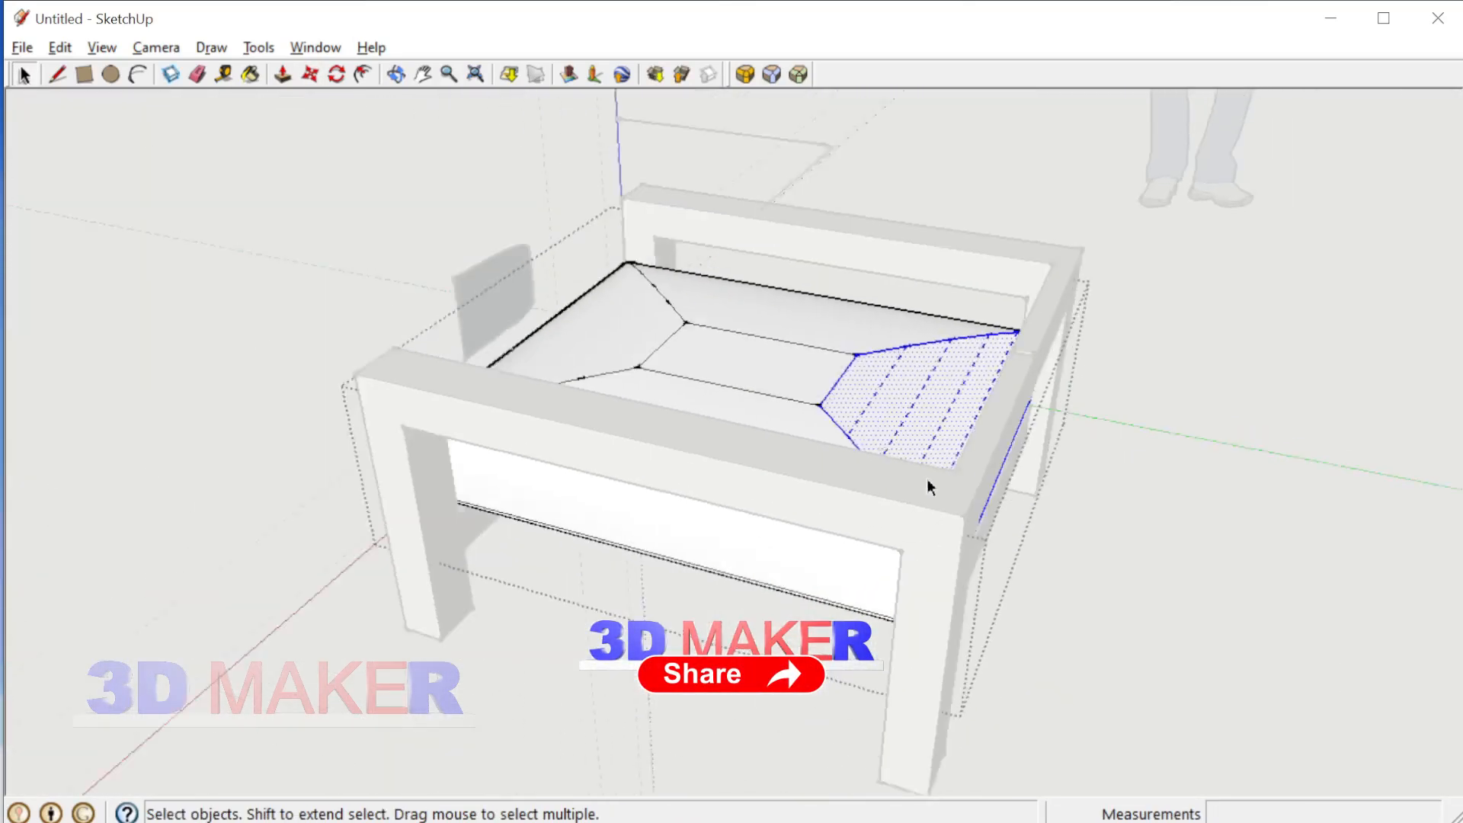
middle_drag(927, 478, 954, 399)
scroll(808, 474, up, 3)
middle_drag(808, 474, 902, 496)
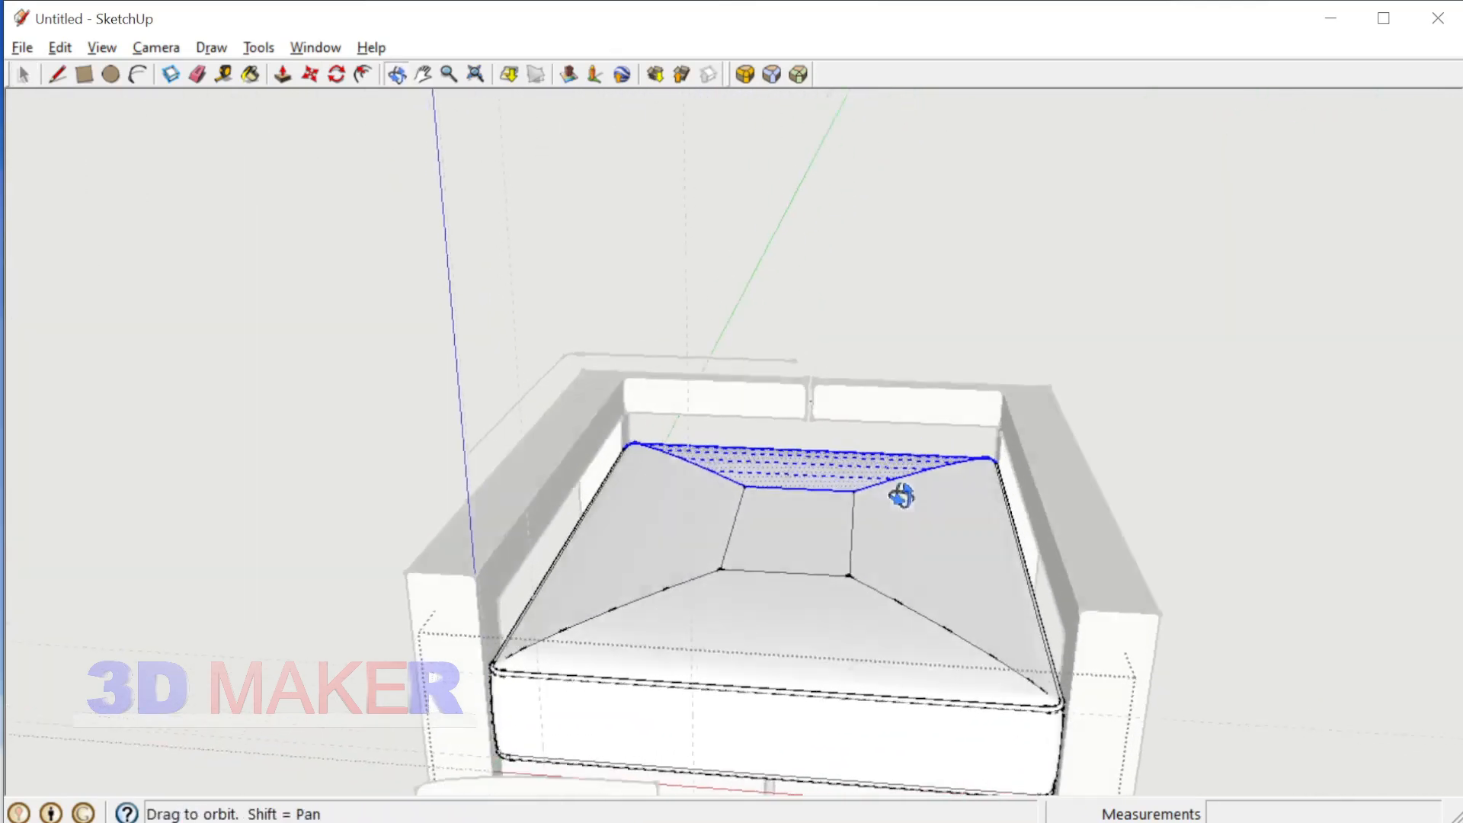
scroll(808, 381, up, 3)
middle_drag(806, 381, 686, 541)
click(716, 656)
scroll(839, 494, down, 3)
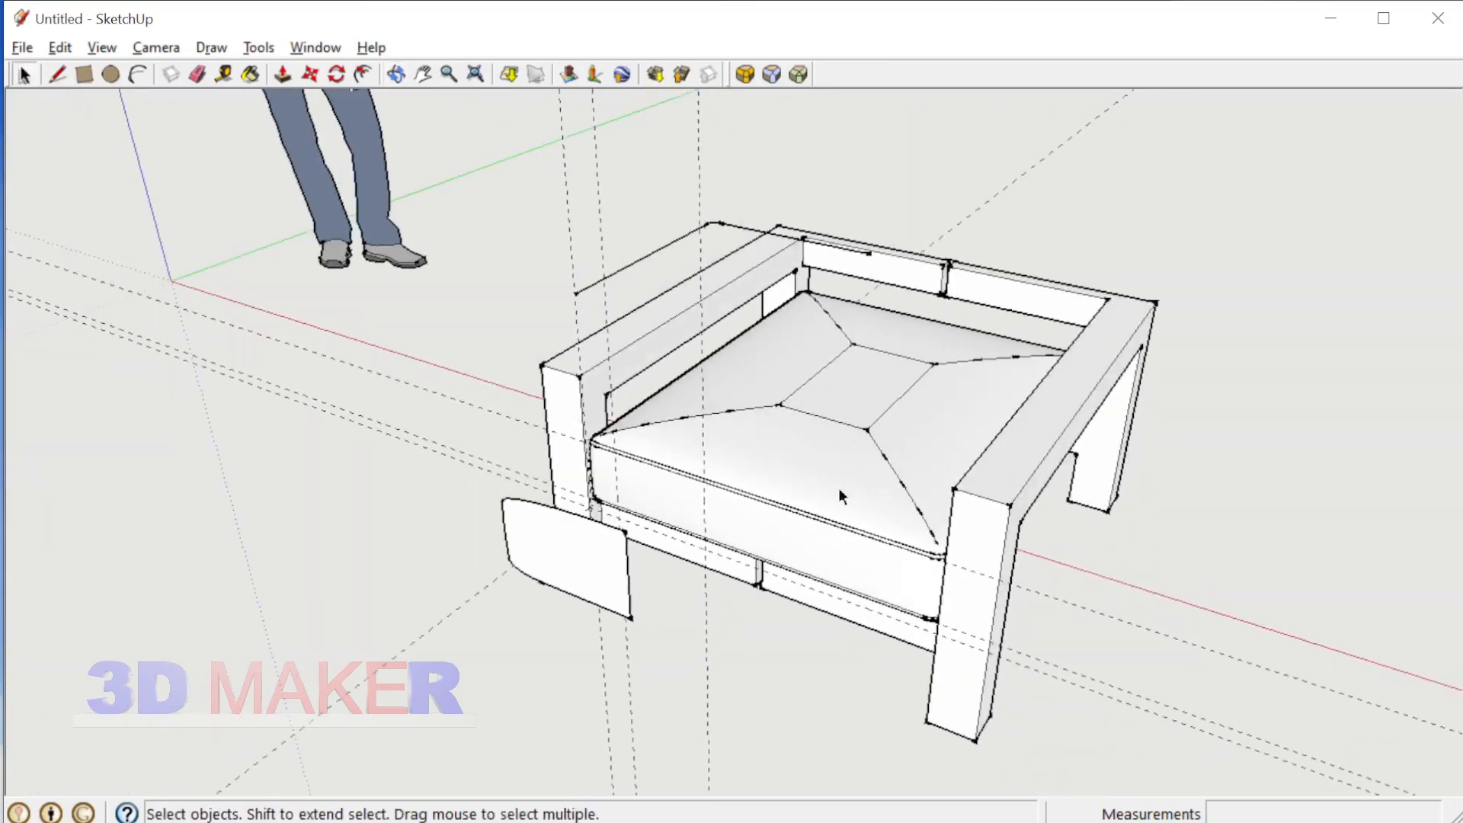
Step: Copy the seat cushion group along the green axis from the armrest's front corner to its rear corner
middle_drag(839, 496, 544, 493)
click(729, 466)
key(m)
key(ctrl)
click(538, 423)
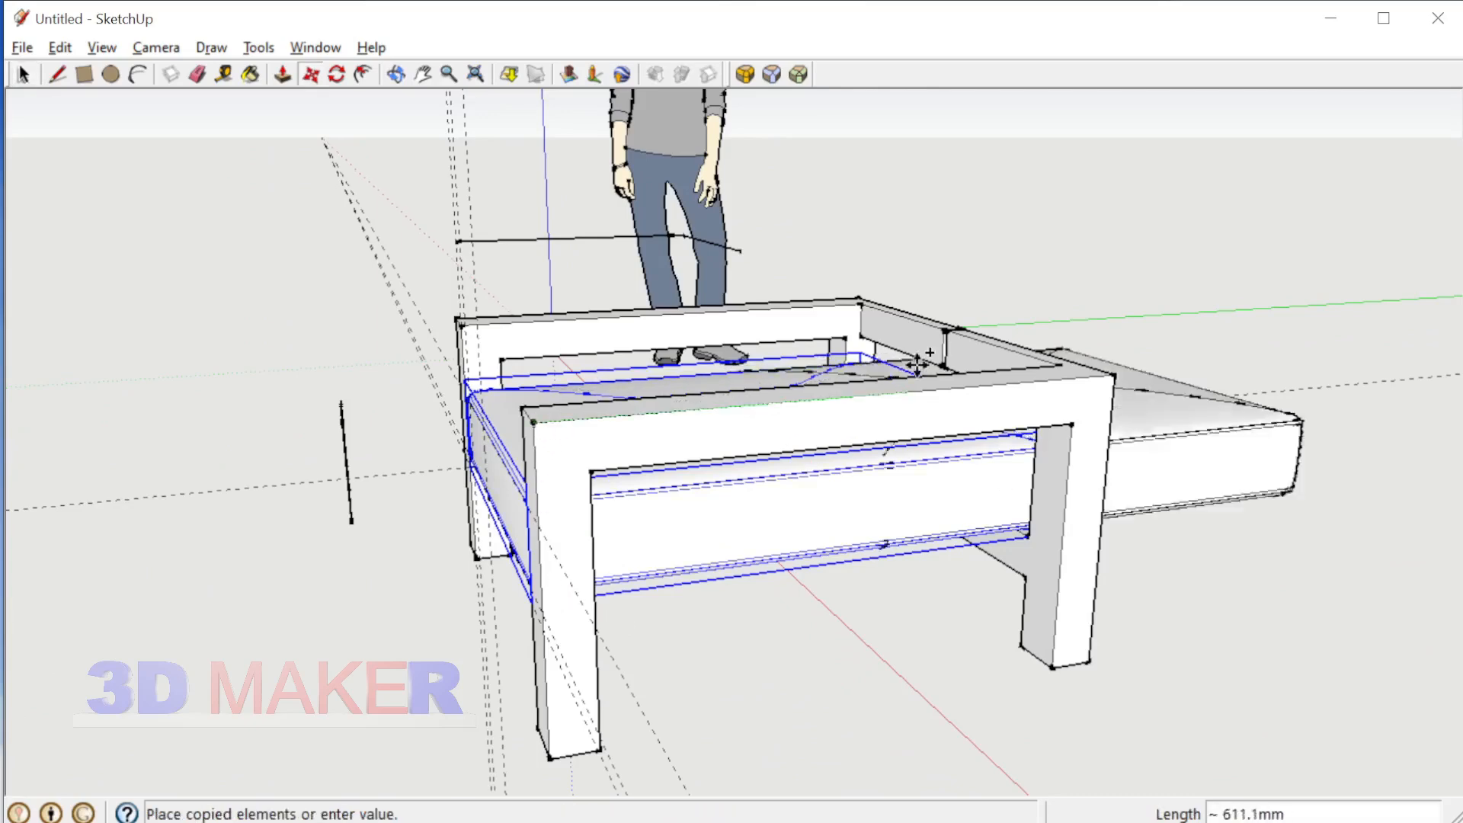
click(1106, 416)
key(space)
Step: Rotate the copied cushion 90 degrees to stand upright, pivoting about the armrest's rear top corner
scroll(914, 472, up, 3)
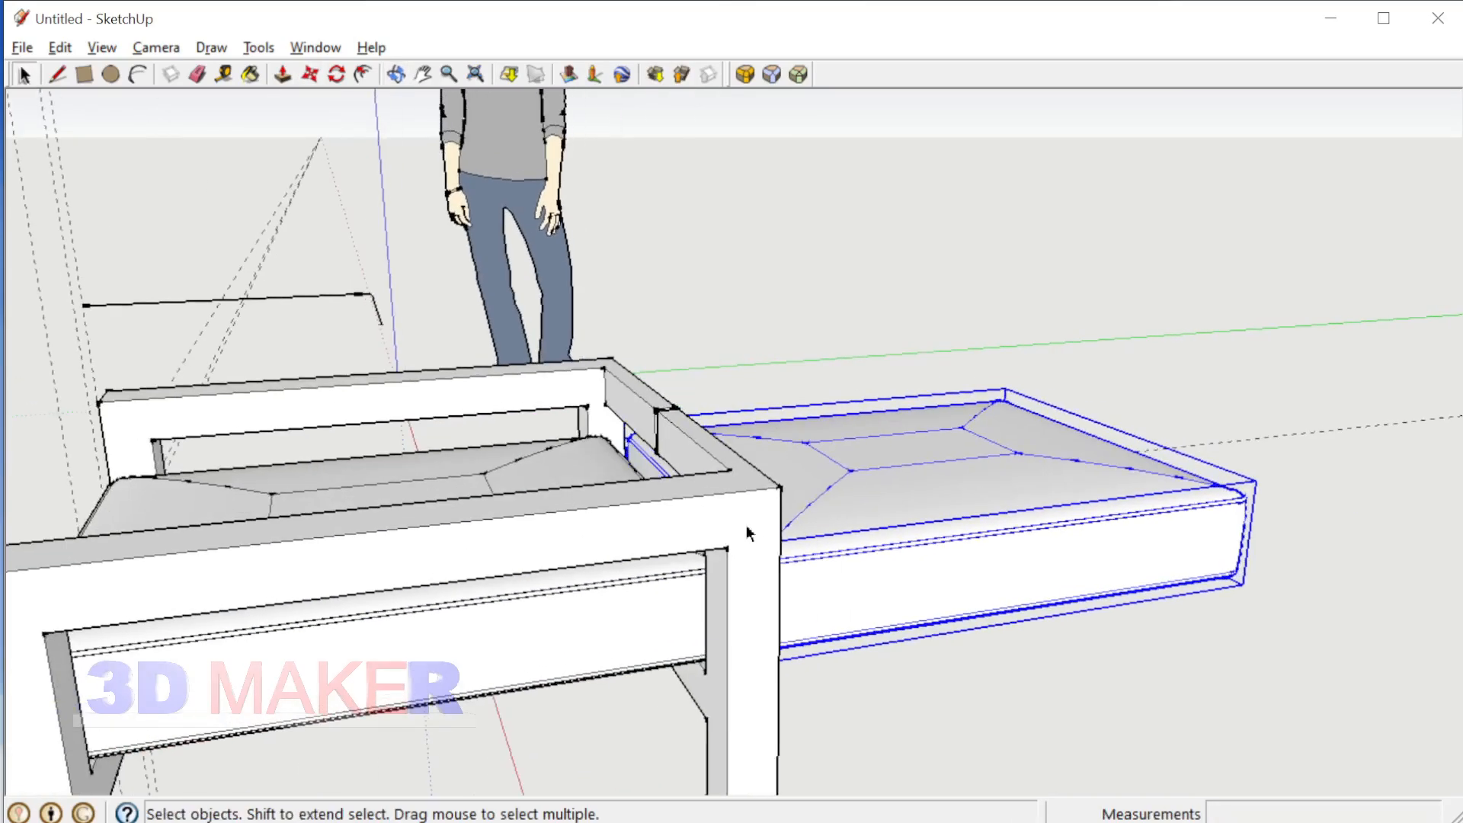
middle_drag(751, 529, 702, 506)
key(q)
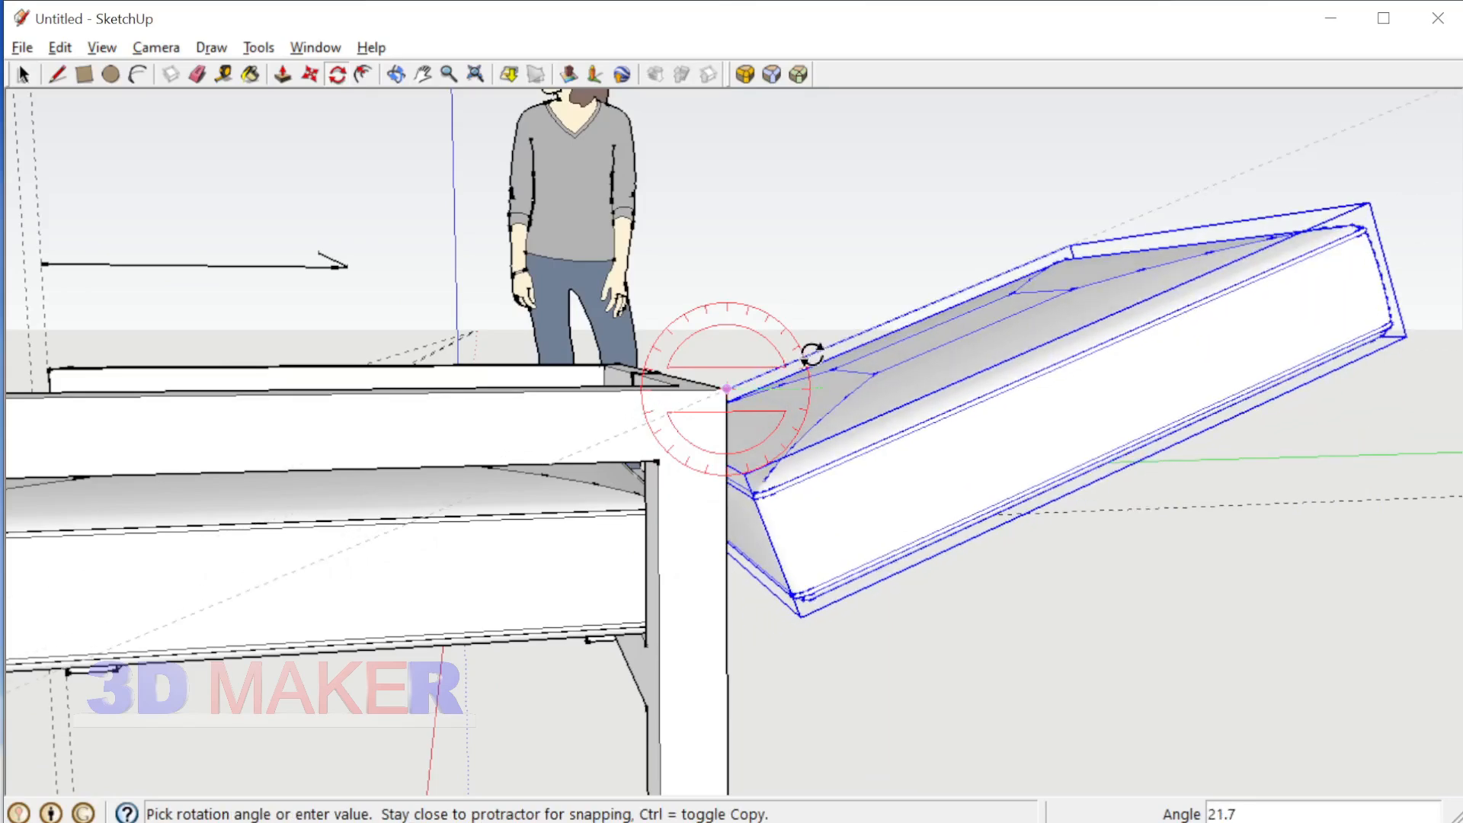
text(90)
key(Return)
key(space)
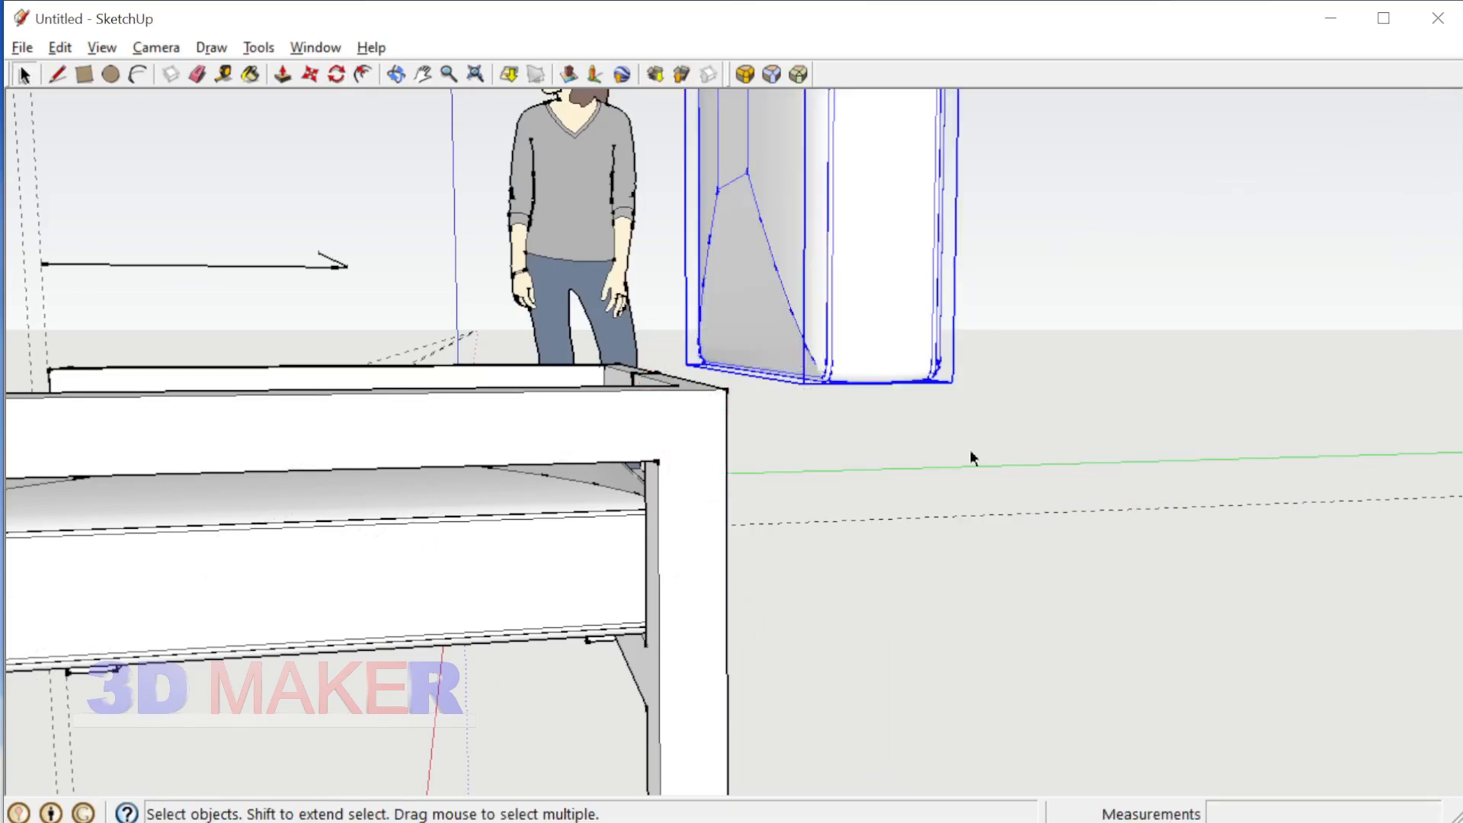
Step: Move the upright cushion 360 mm forward along the green axis onto the frame and lower it about 359 mm between the armrests
middle_drag(970, 455, 673, 451)
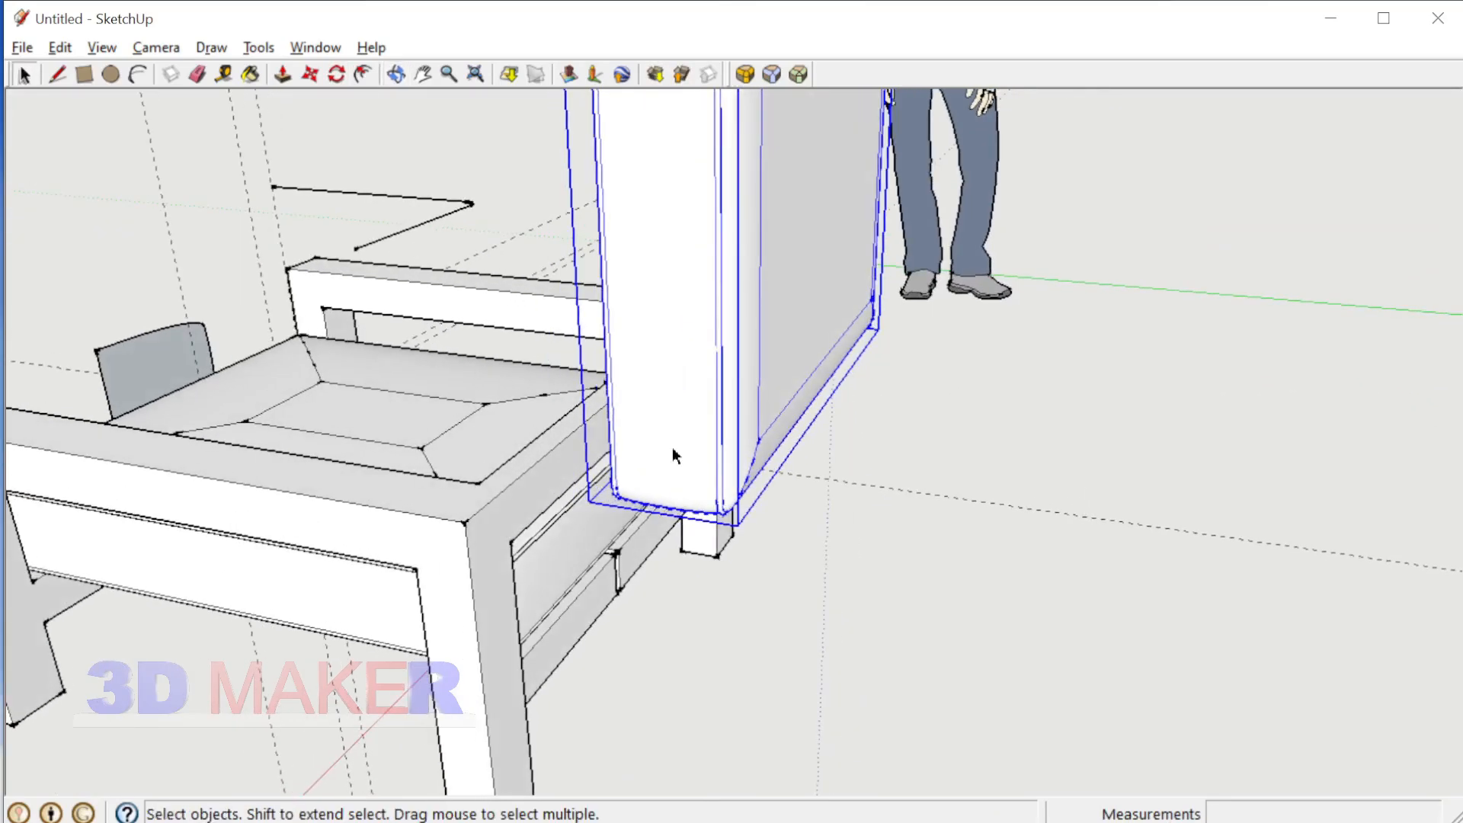
click(785, 260)
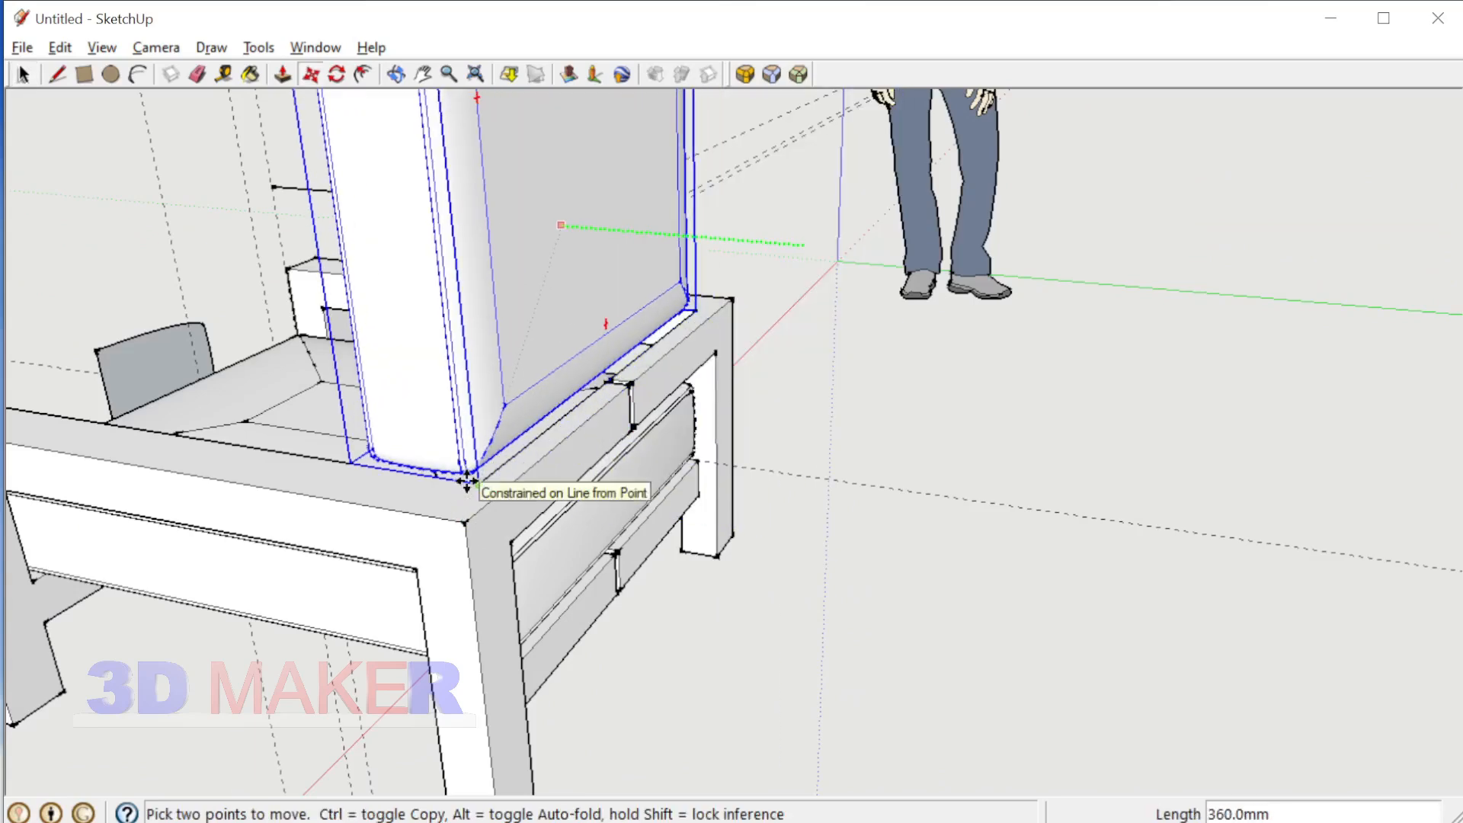
middle_drag(477, 481, 763, 159)
scroll(763, 160, up, 4)
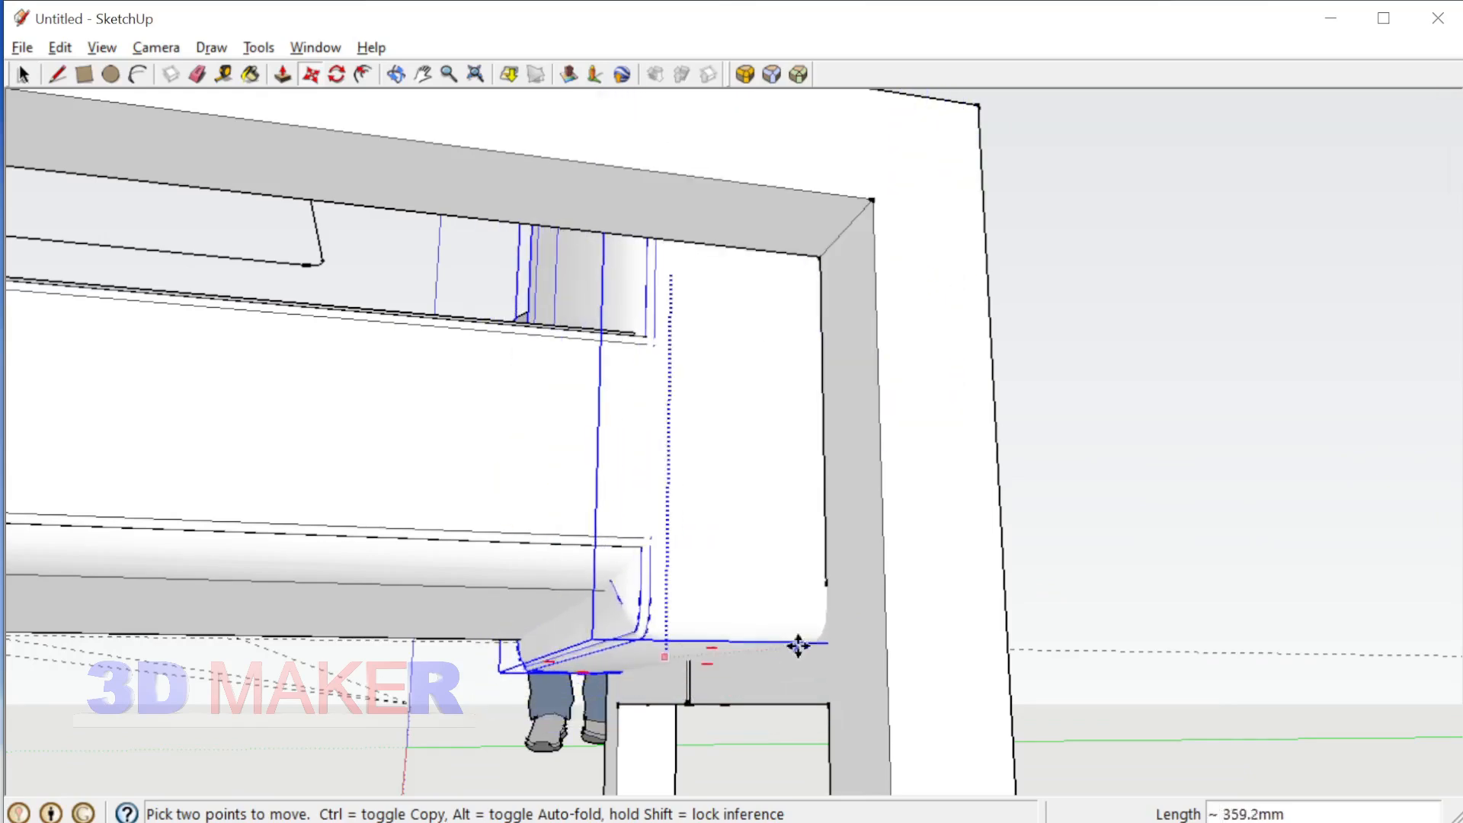
scroll(755, 468, down, 3)
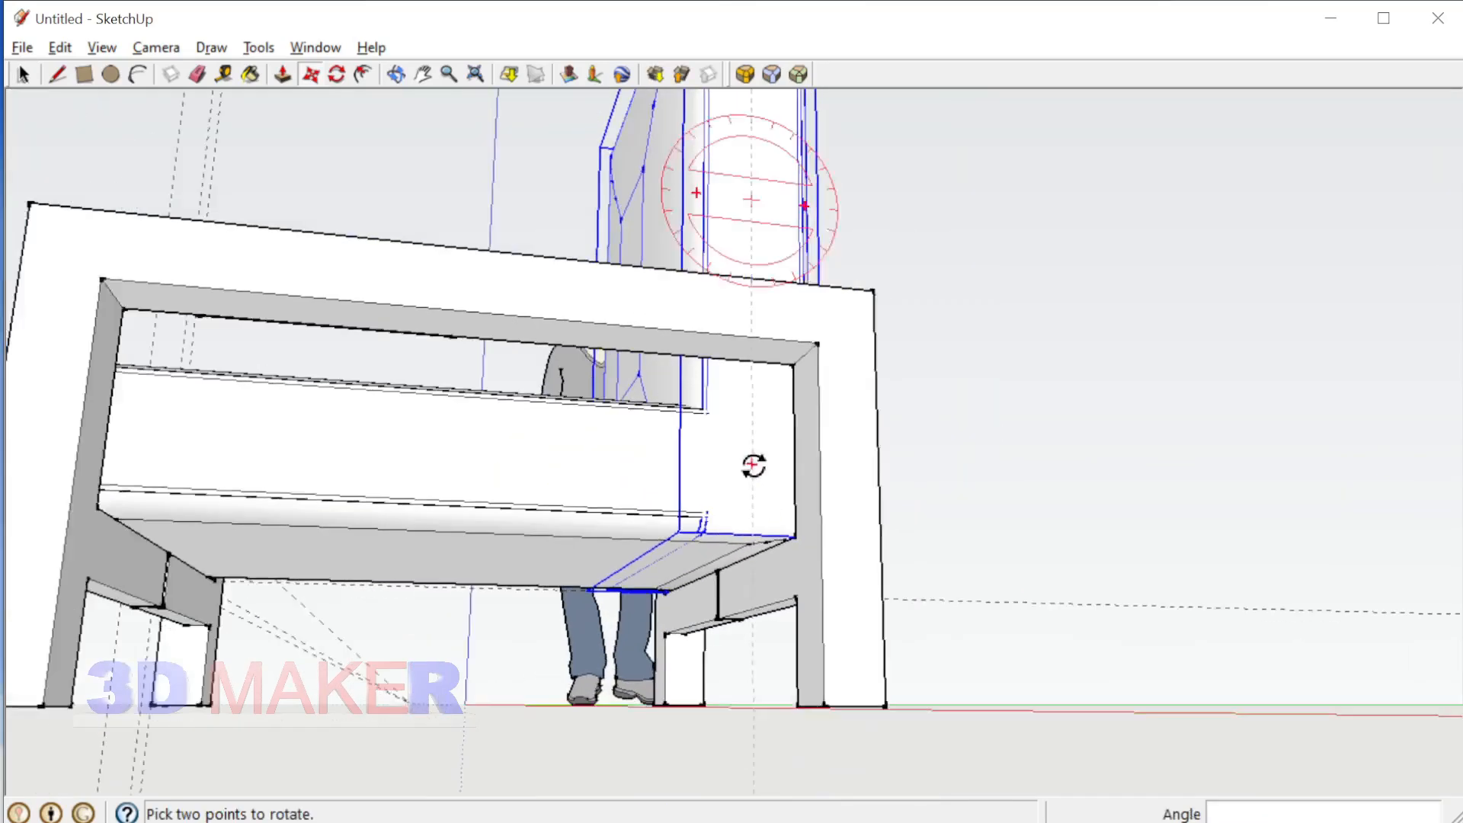
middle_drag(753, 467, 778, 647)
scroll(777, 647, down, 1)
key(space)
Step: Open the upright cushion's group, reveal its hidden geometry and select its upper portion for moving
mouse_move(709, 442)
shift+middle_down()
mouse_move(499, 507)
mouse_move(633, 359)
mouse_move(601, 327)
shift+middle_up()
scroll(601, 327, up, 2)
key(alt+h)
double_click(647, 416)
scroll(648, 416, up, 2)
shift+middle_drag(648, 416, 892, 389)
scroll(931, 457, down, 2)
drag(726, 155, 1197, 381)
scroll(849, 399, up, 5)
key(m)
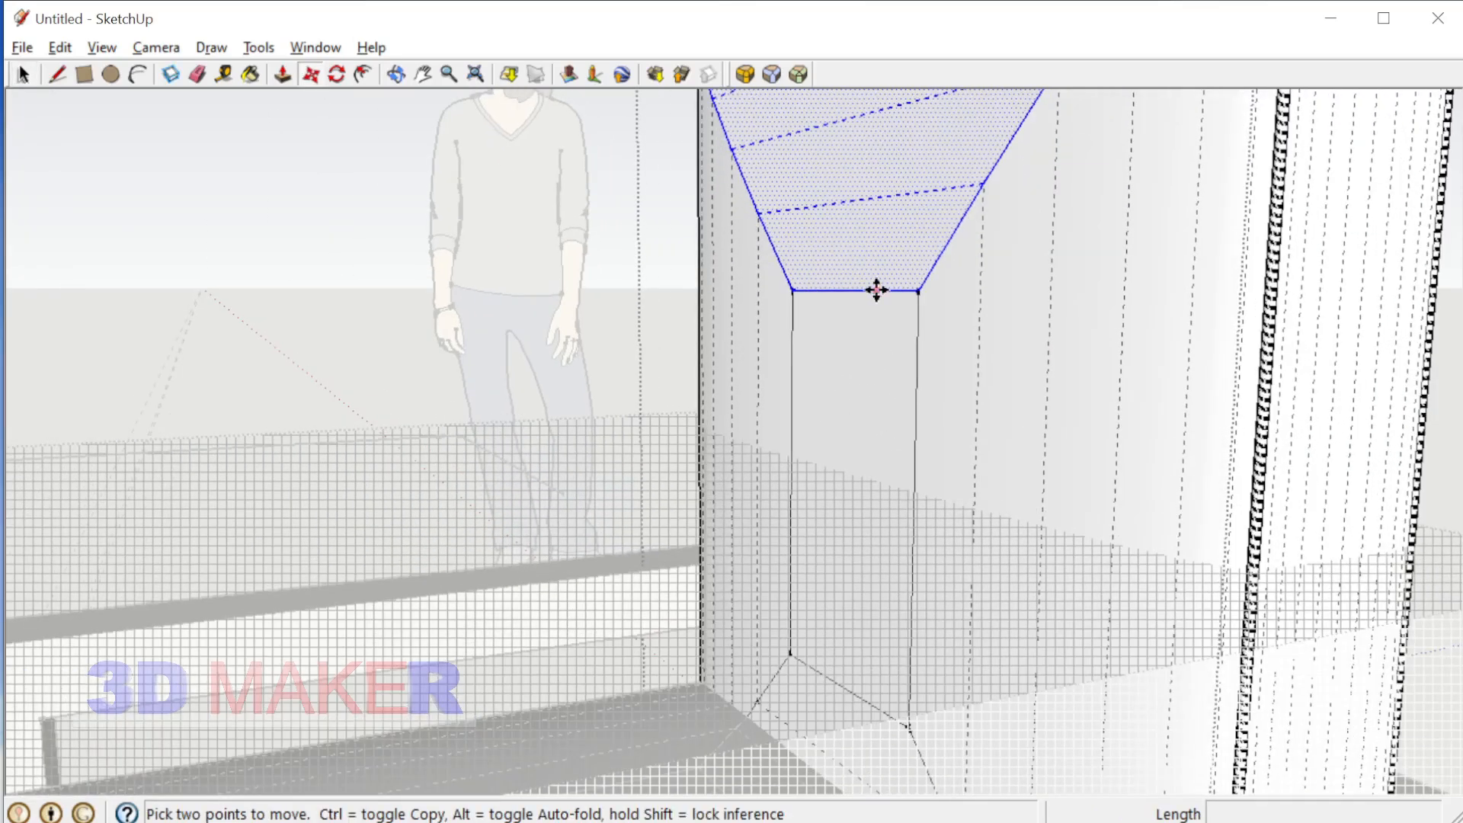
Step: Lower the back cushion's selected upper portion in two moves of about 194 mm and 156 mm, and close the group
click(876, 290)
shift+middle_drag(879, 457, 856, 312)
scroll(871, 578, up, 1)
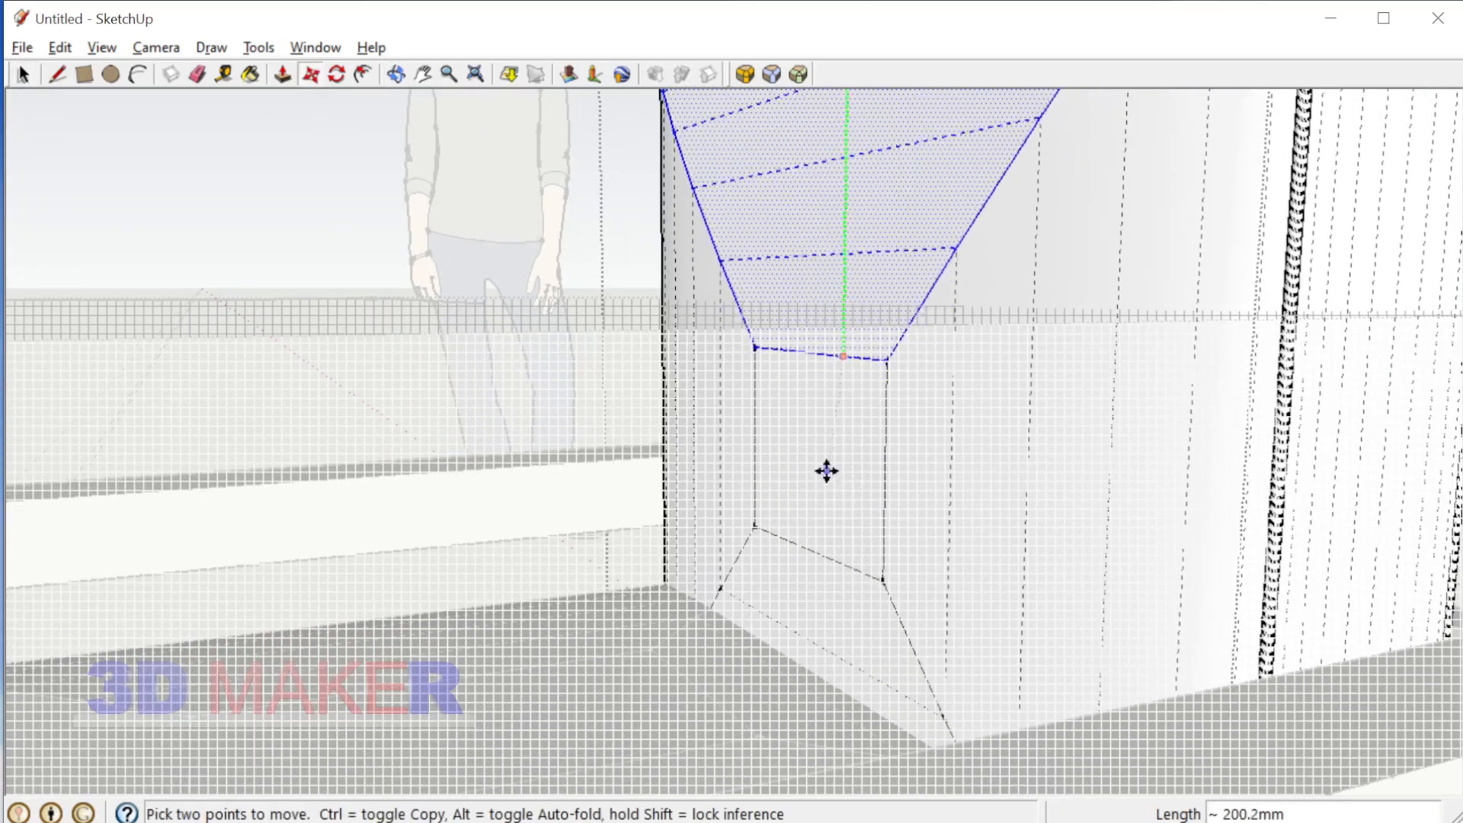
click(846, 457)
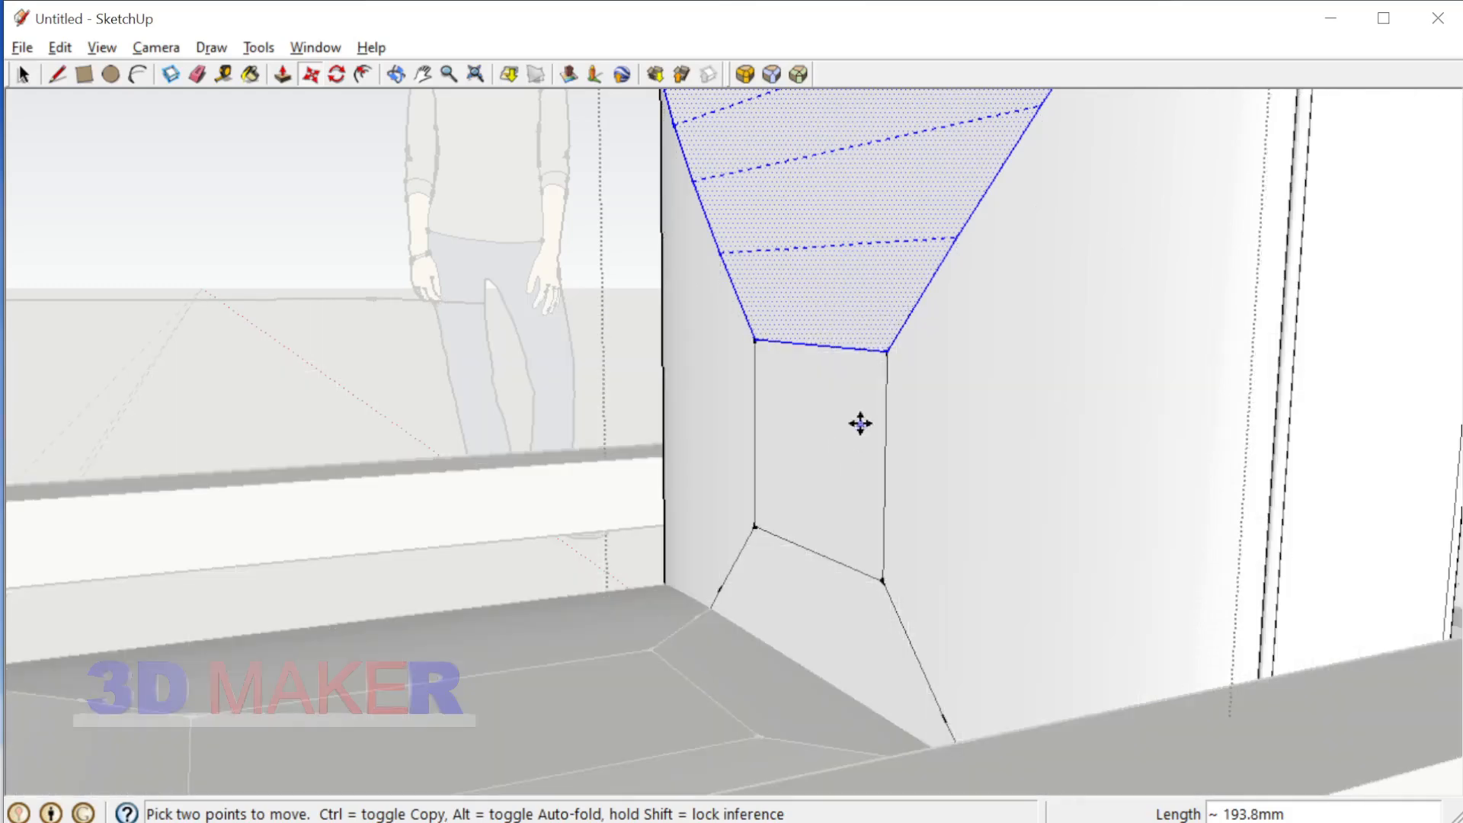
click(874, 347)
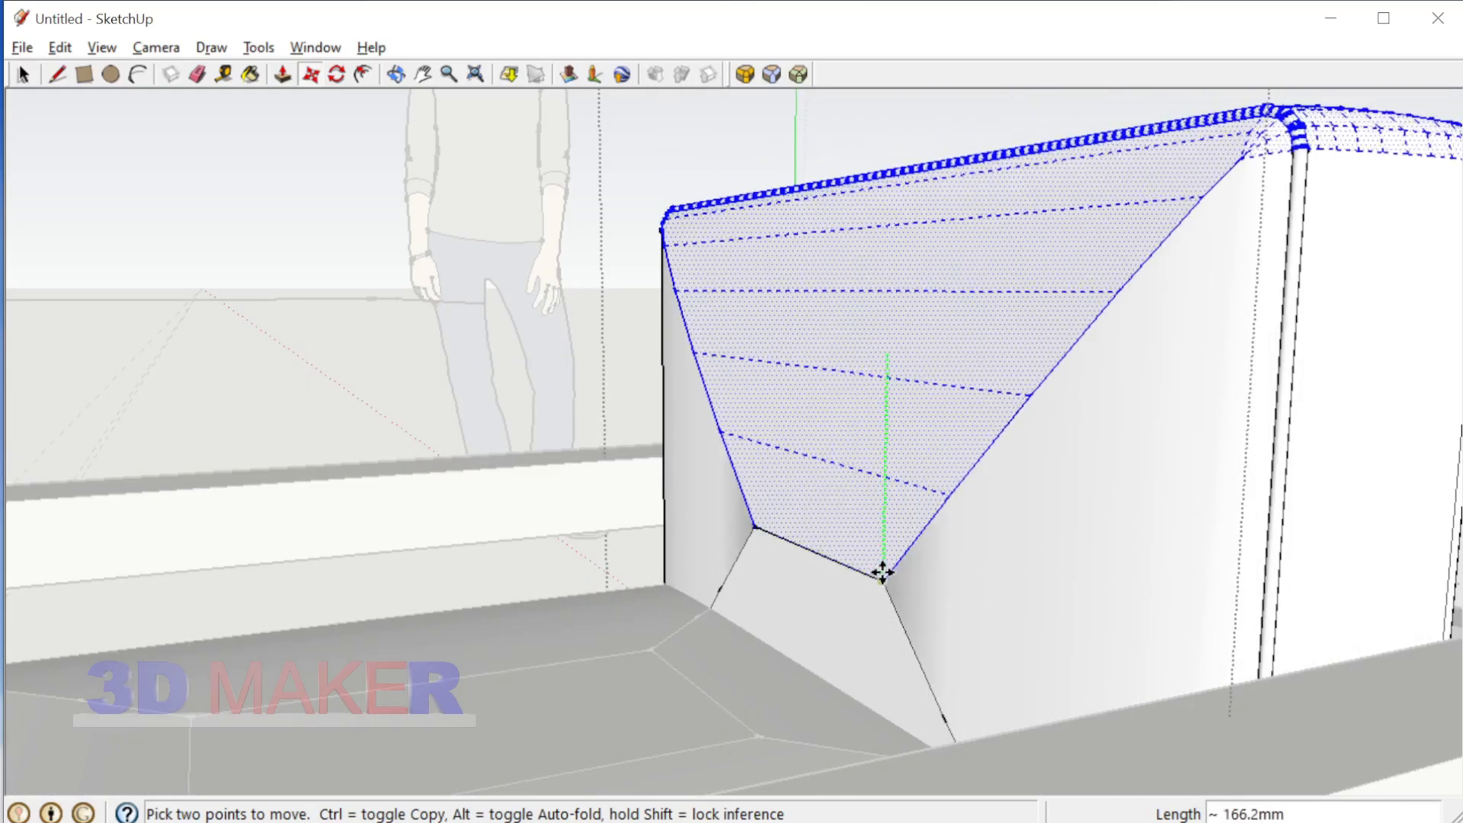
scroll(886, 564, up, 1)
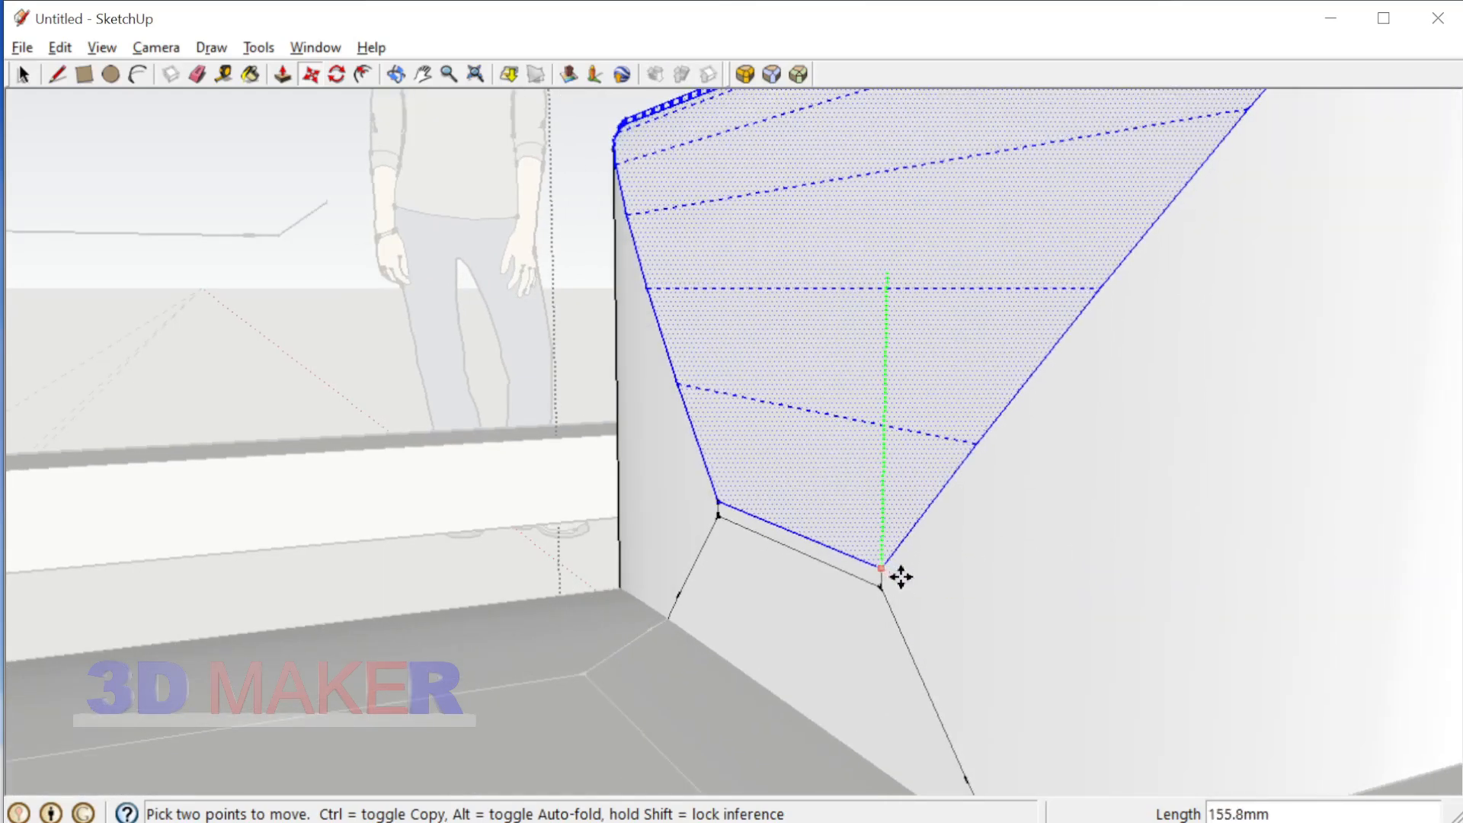
click(901, 577)
scroll(975, 478, down, 3)
middle_drag(976, 478, 1083, 436)
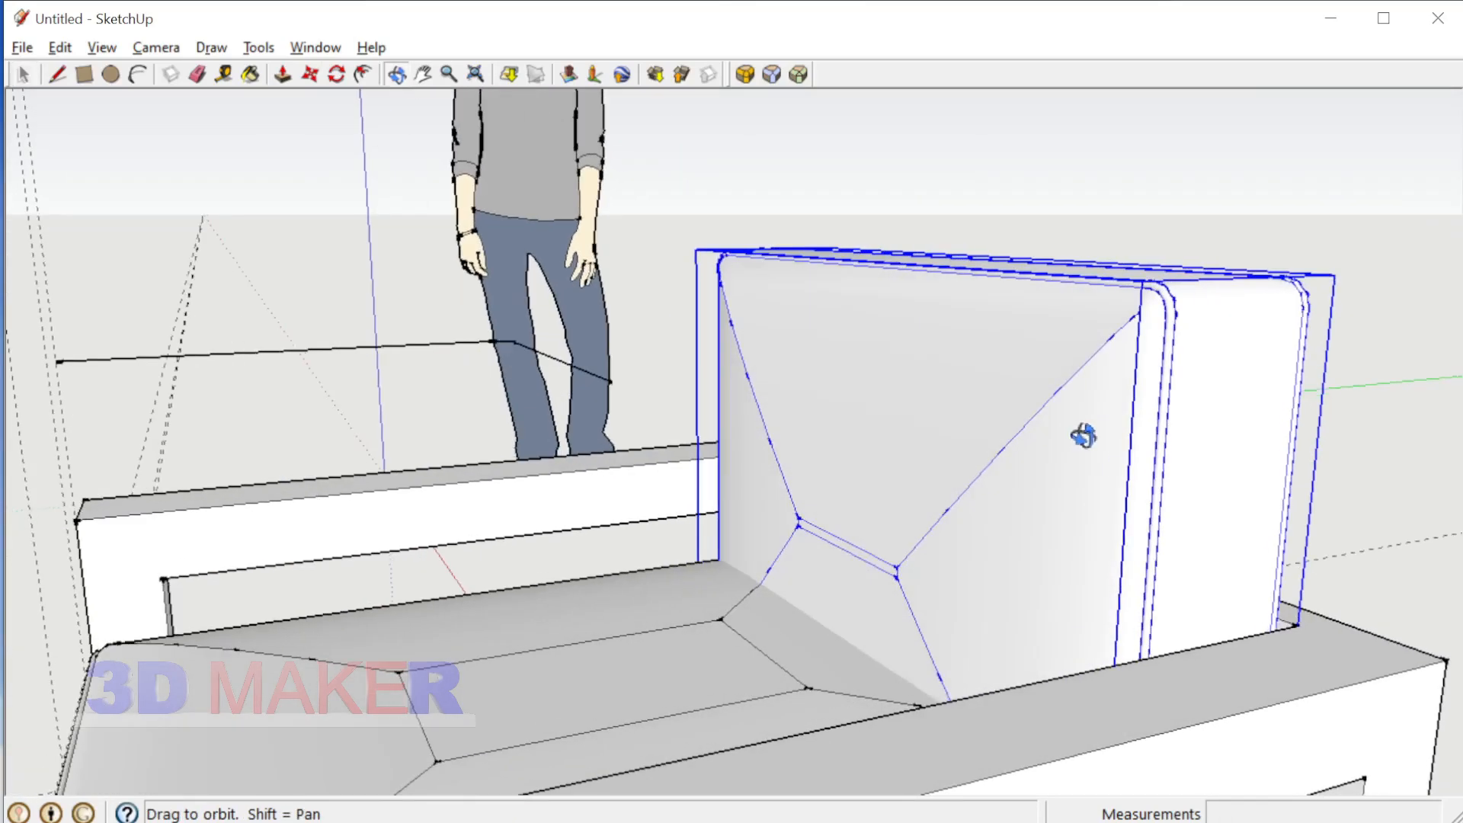
Step: Scale the back cushion's height to a green scale factor of 0.82 from its top face
scroll(1083, 436, down, 2)
key(s)
click(958, 309)
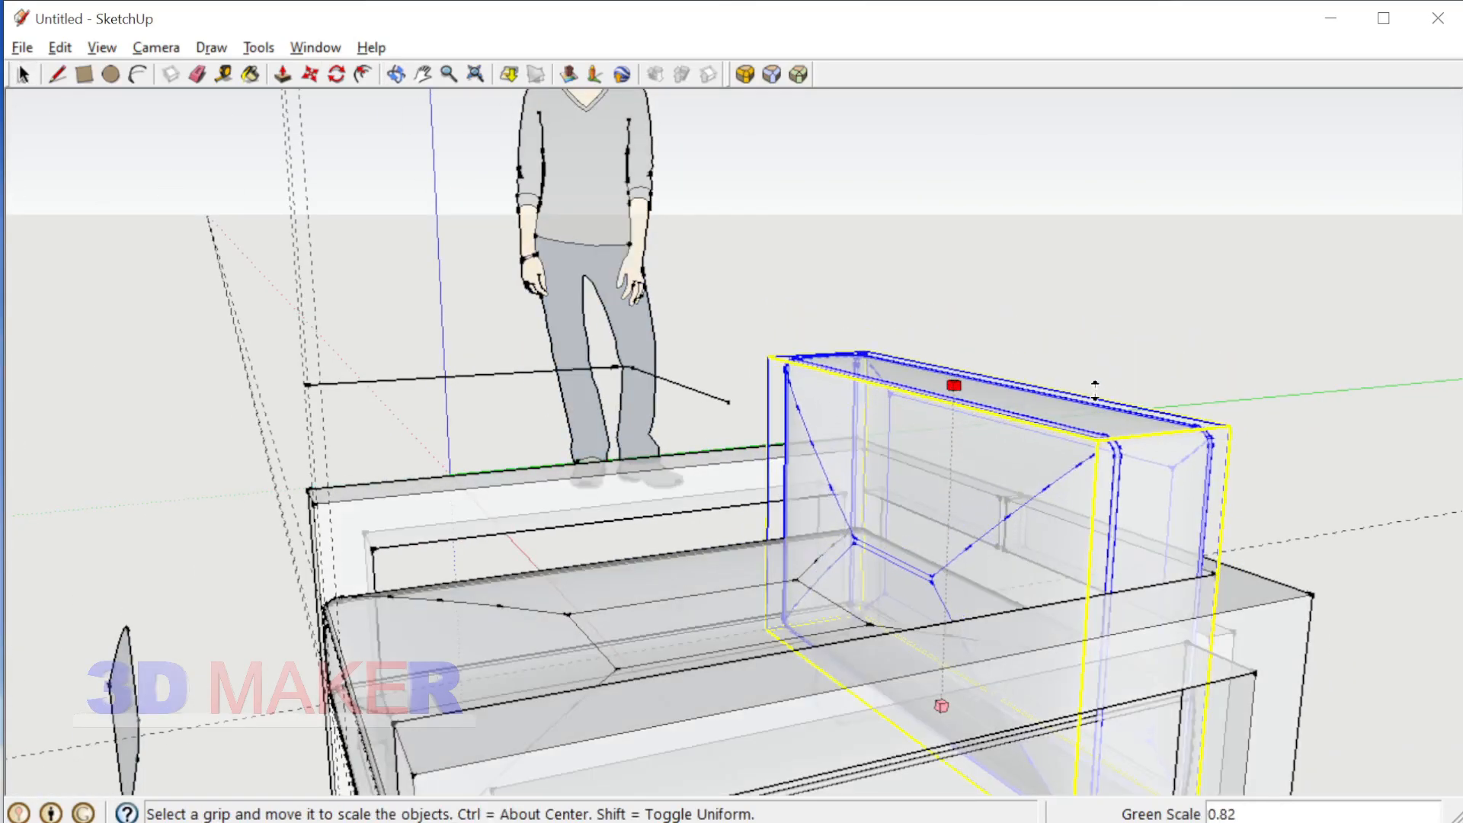
click(1096, 391)
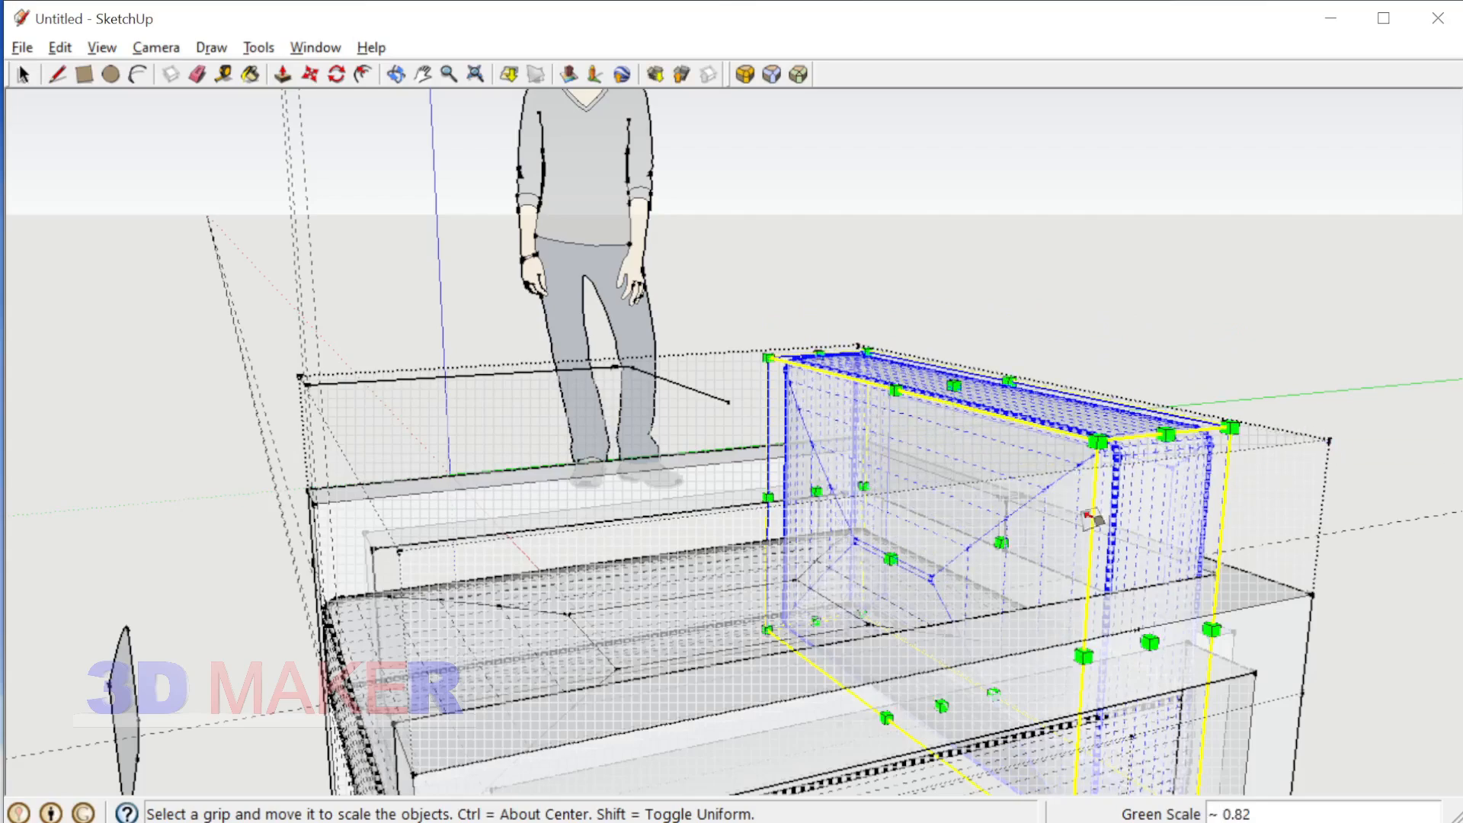
Step: Open the seat cushion group, select its rear portion and move it forward along the green axis to clear the back cushion
middle_drag(1091, 520, 843, 467)
drag(794, 233, 1245, 680)
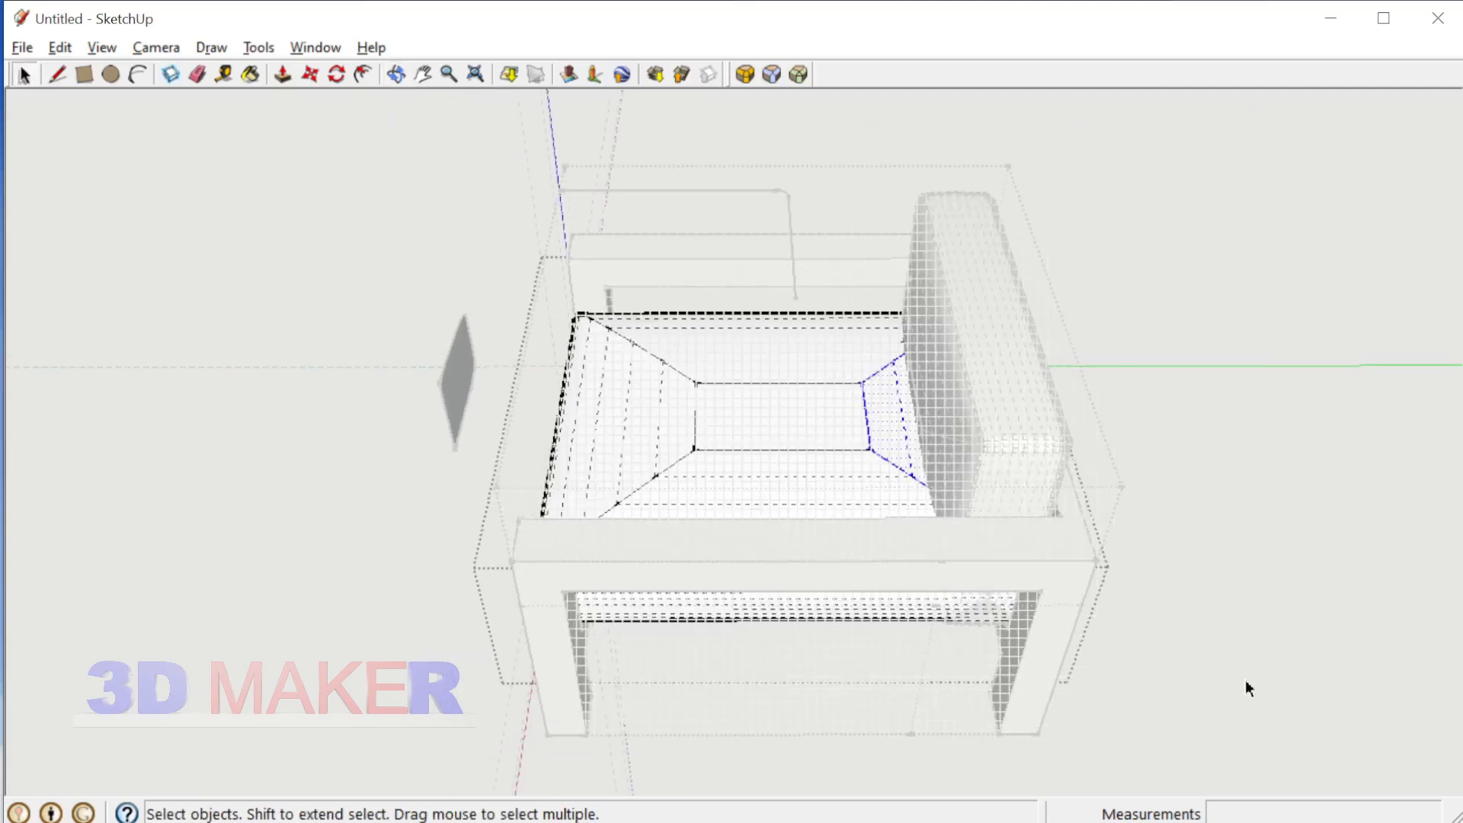
scroll(1282, 652, up, 2)
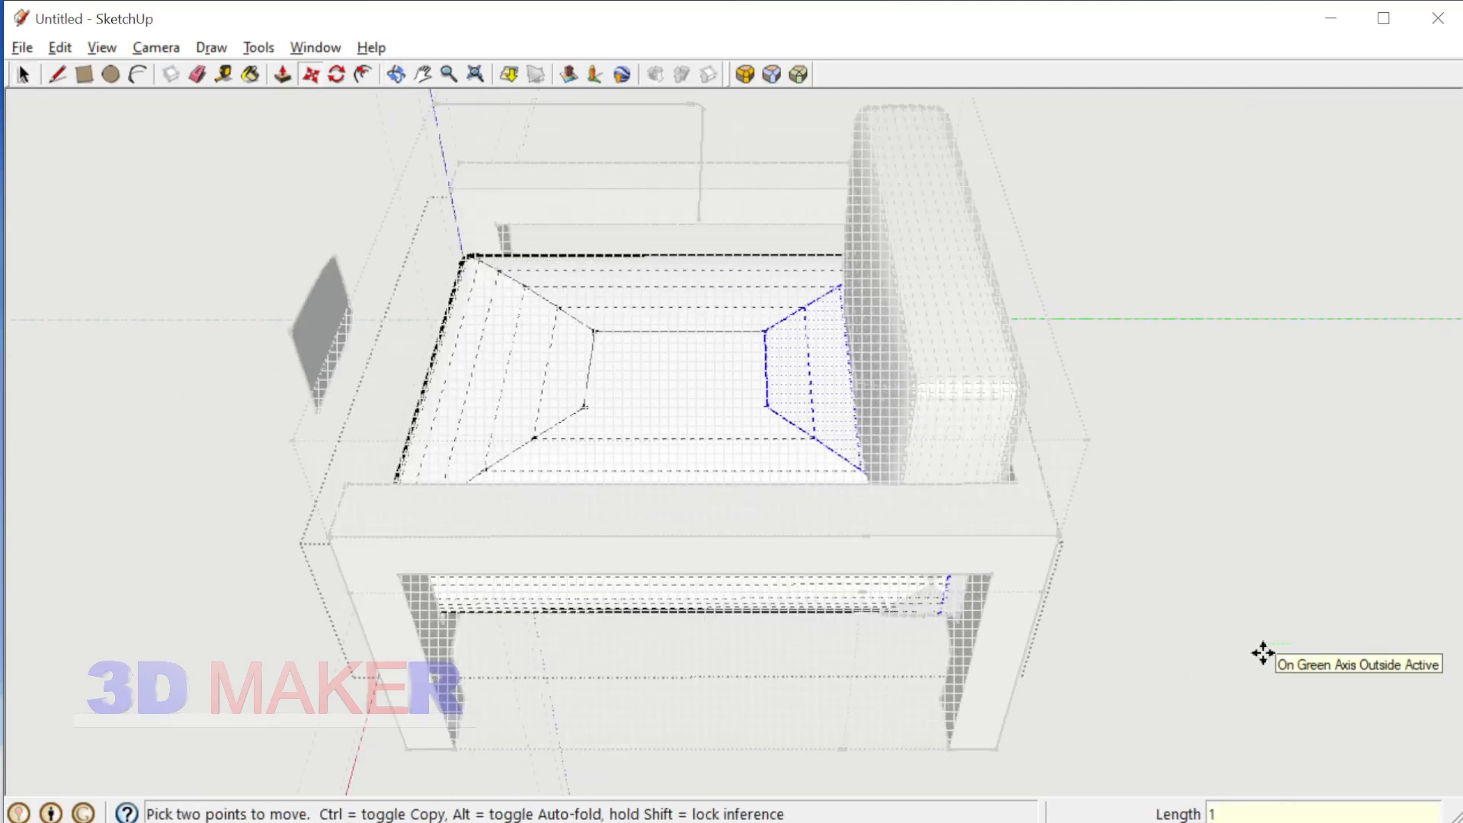
text(5)
key(Return)
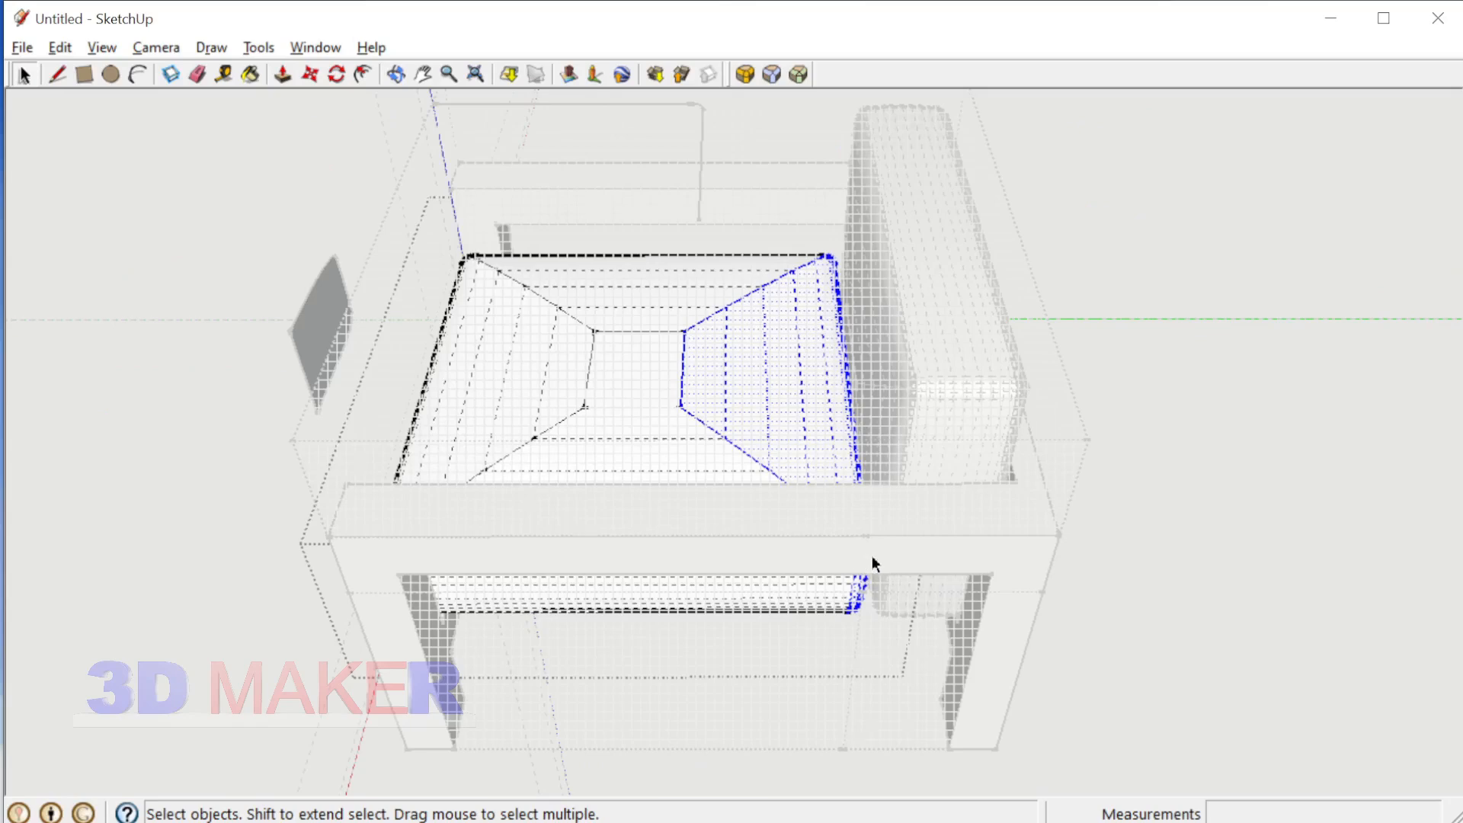
Step: Open the frame half and draw a rectangular rail profile 80 mm high on the front leg's inner face, level with the front rail
middle_drag(872, 555, 640, 457)
scroll(303, 394, up, 3)
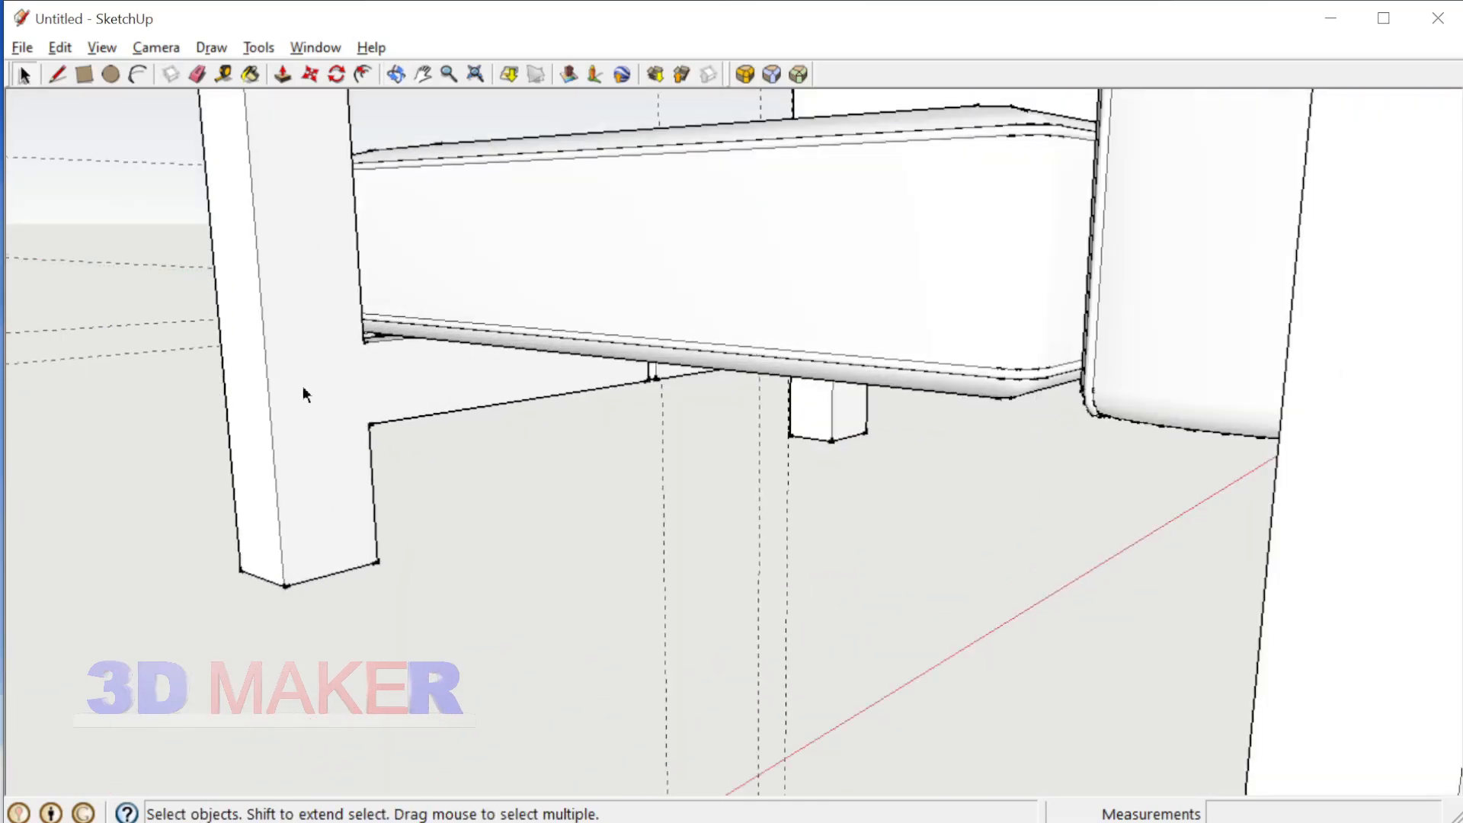
scroll(304, 389, up, 6)
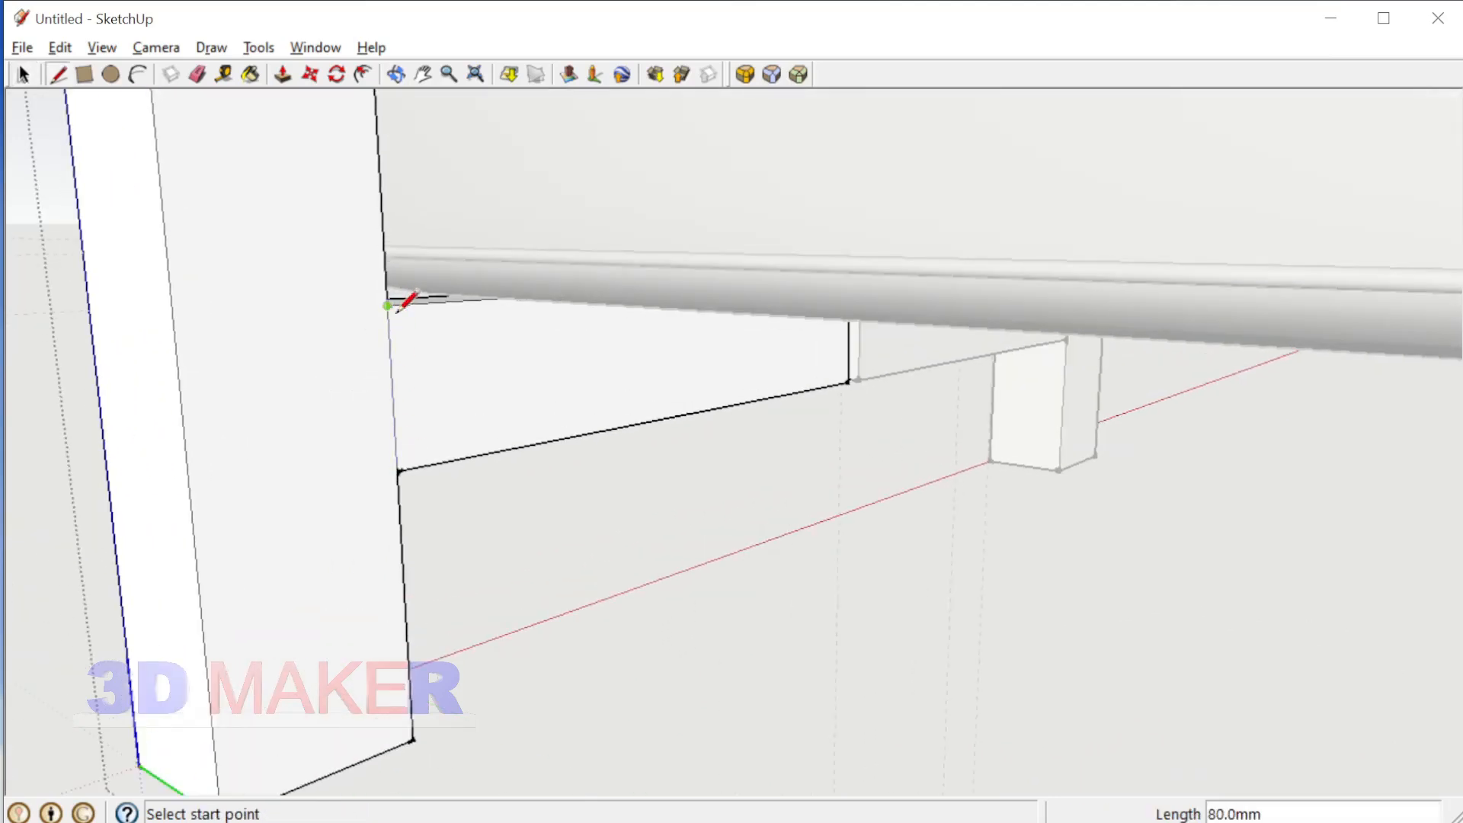
scroll(349, 308, down, 1)
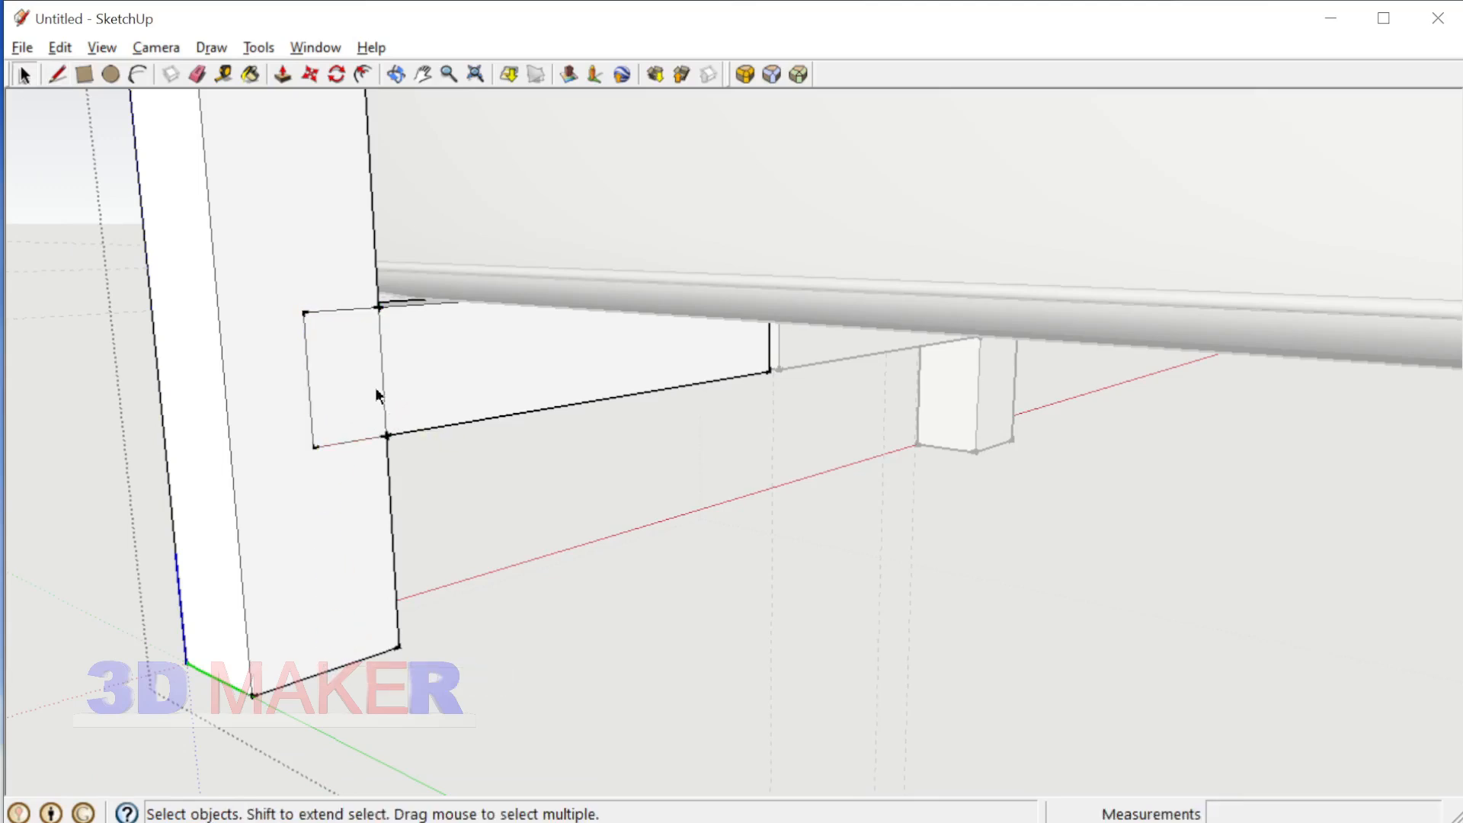
Step: Extrude the rail profile with Push/Pull to the rear leg to form the lower side rail
scroll(377, 395, down, 2)
key(p)
scroll(412, 411, down, 4)
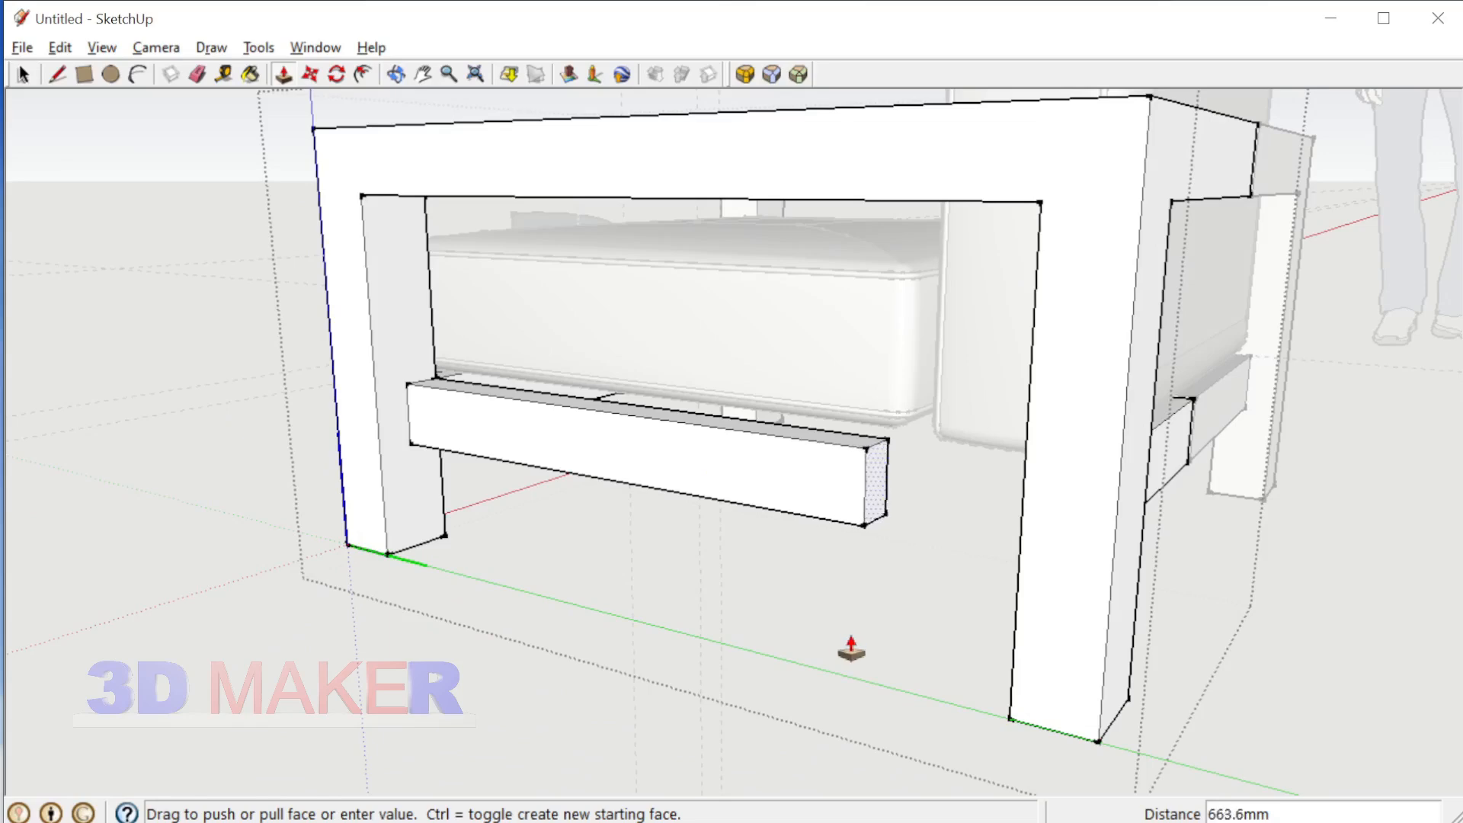
middle_drag(854, 526, 904, 549)
scroll(952, 549, down, 4)
key(space)
Step: Delete the construction guides and the leftover cushion profile face and path lines around the chair
middle_drag(648, 528, 1006, 507)
middle_drag(826, 551, 949, 446)
scroll(1048, 401, down, 2)
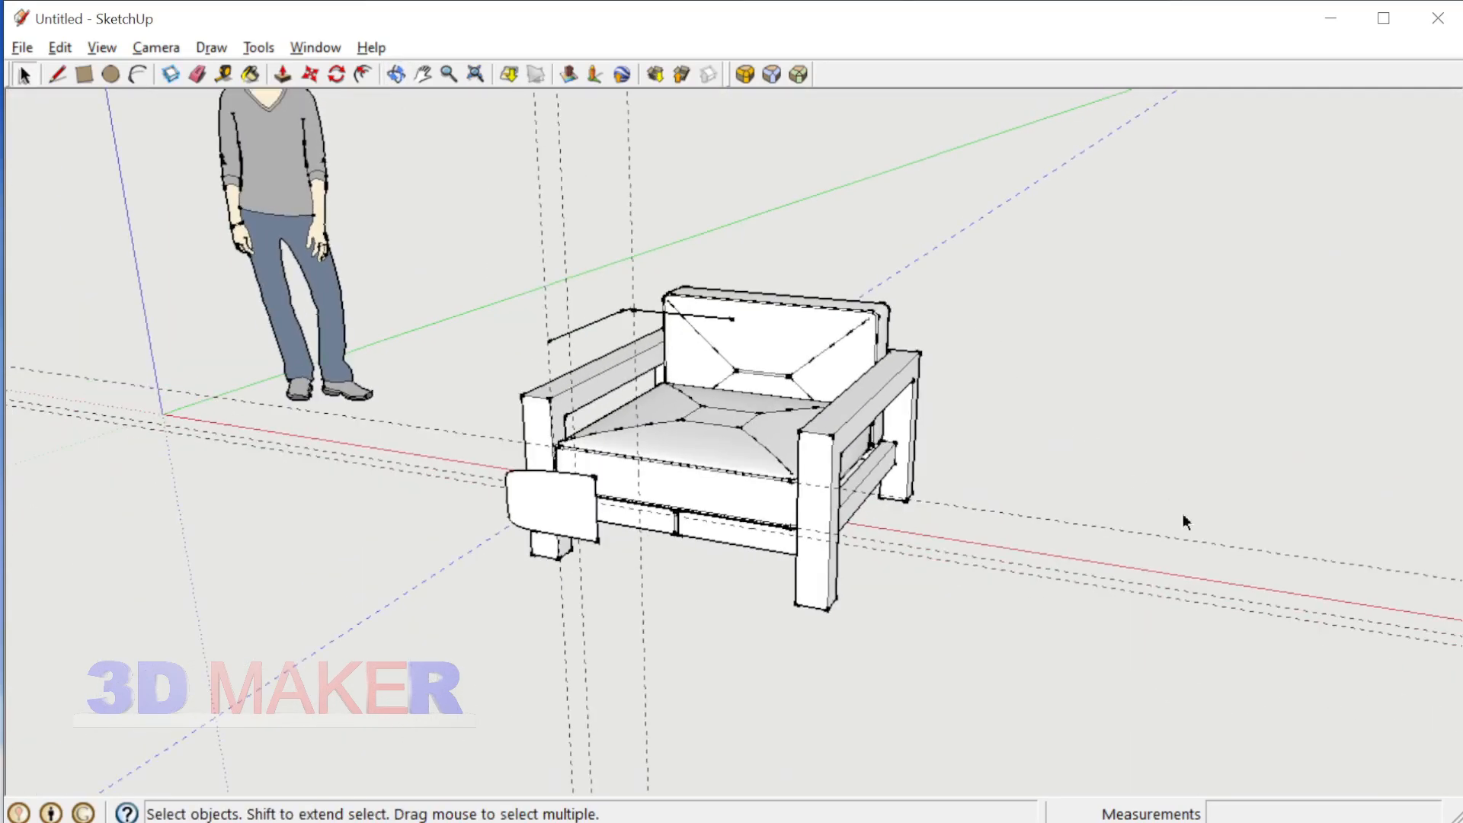
drag(564, 214, 528, 200)
key(Delete)
scroll(565, 283, up, 2)
middle_drag(579, 314, 577, 263)
drag(448, 229, 801, 412)
scroll(652, 546, up, 2)
middle_drag(653, 546, 793, 554)
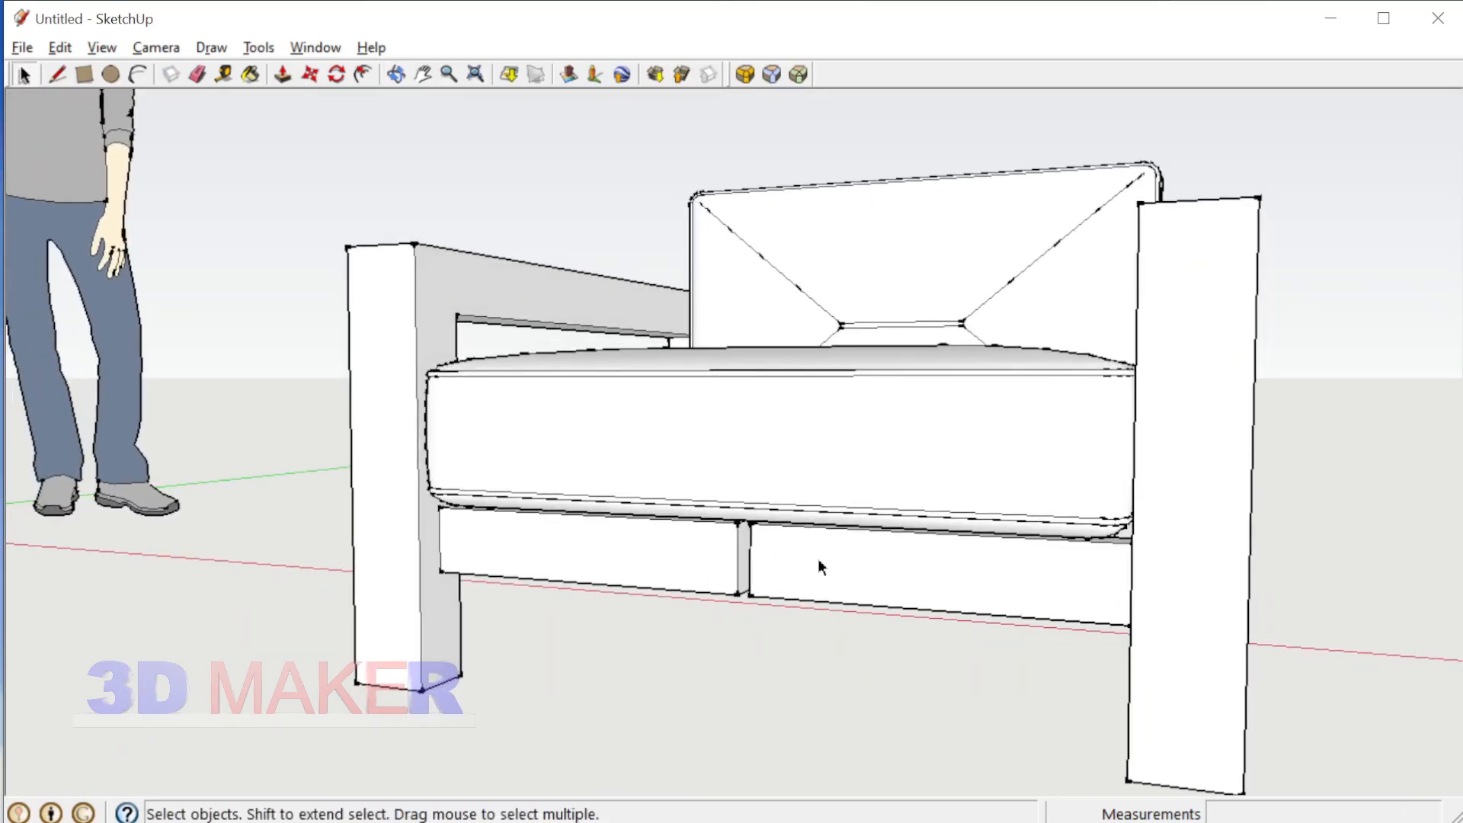
Step: Select both frame halves, combine them into one group and open it with the rest of the model hidden
middle_drag(908, 631, 663, 608)
scroll(721, 559, down, 3)
scroll(723, 621, up, 2)
click(648, 610)
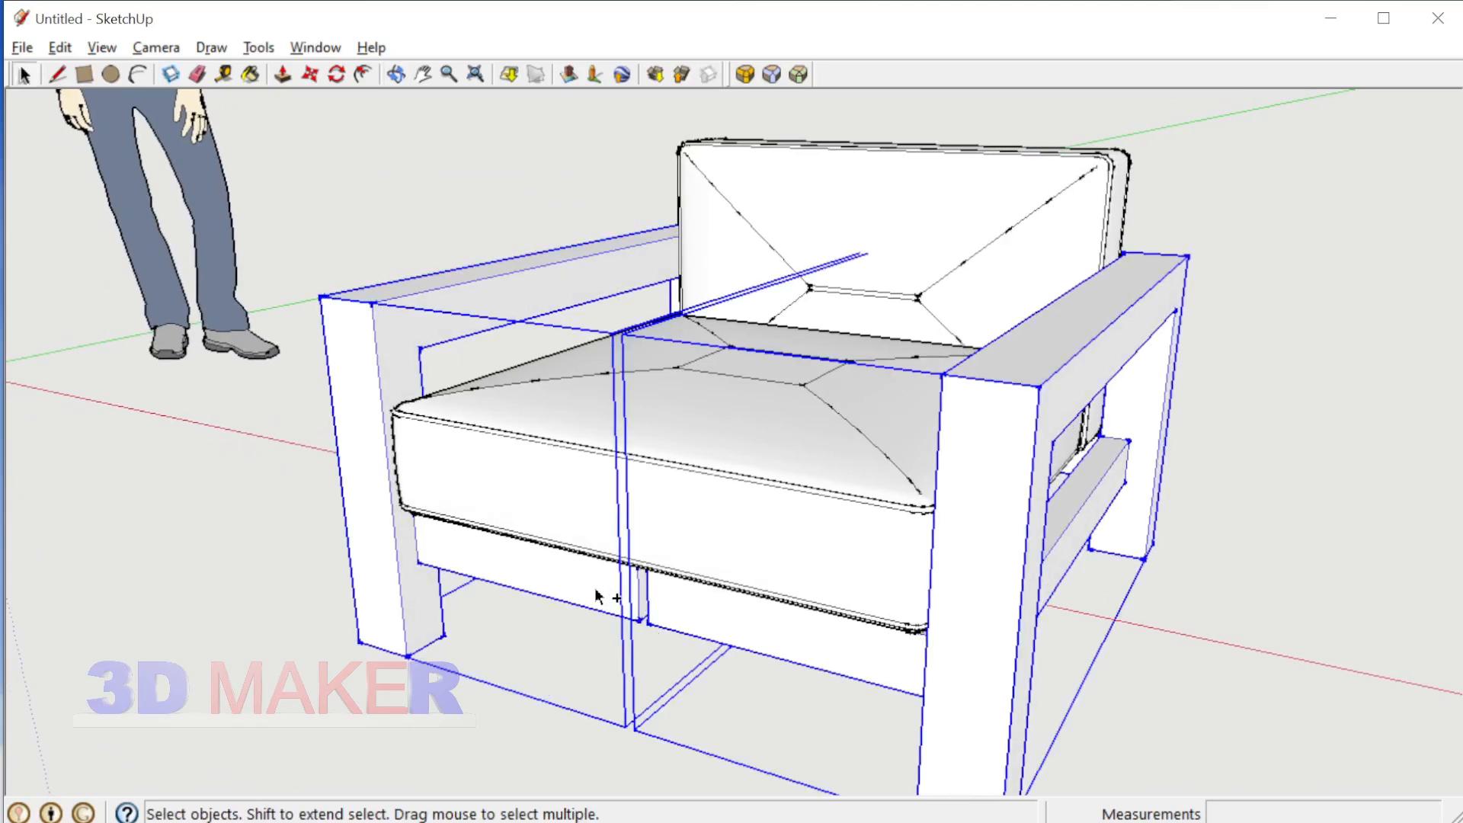
double_click(598, 596)
key(i)
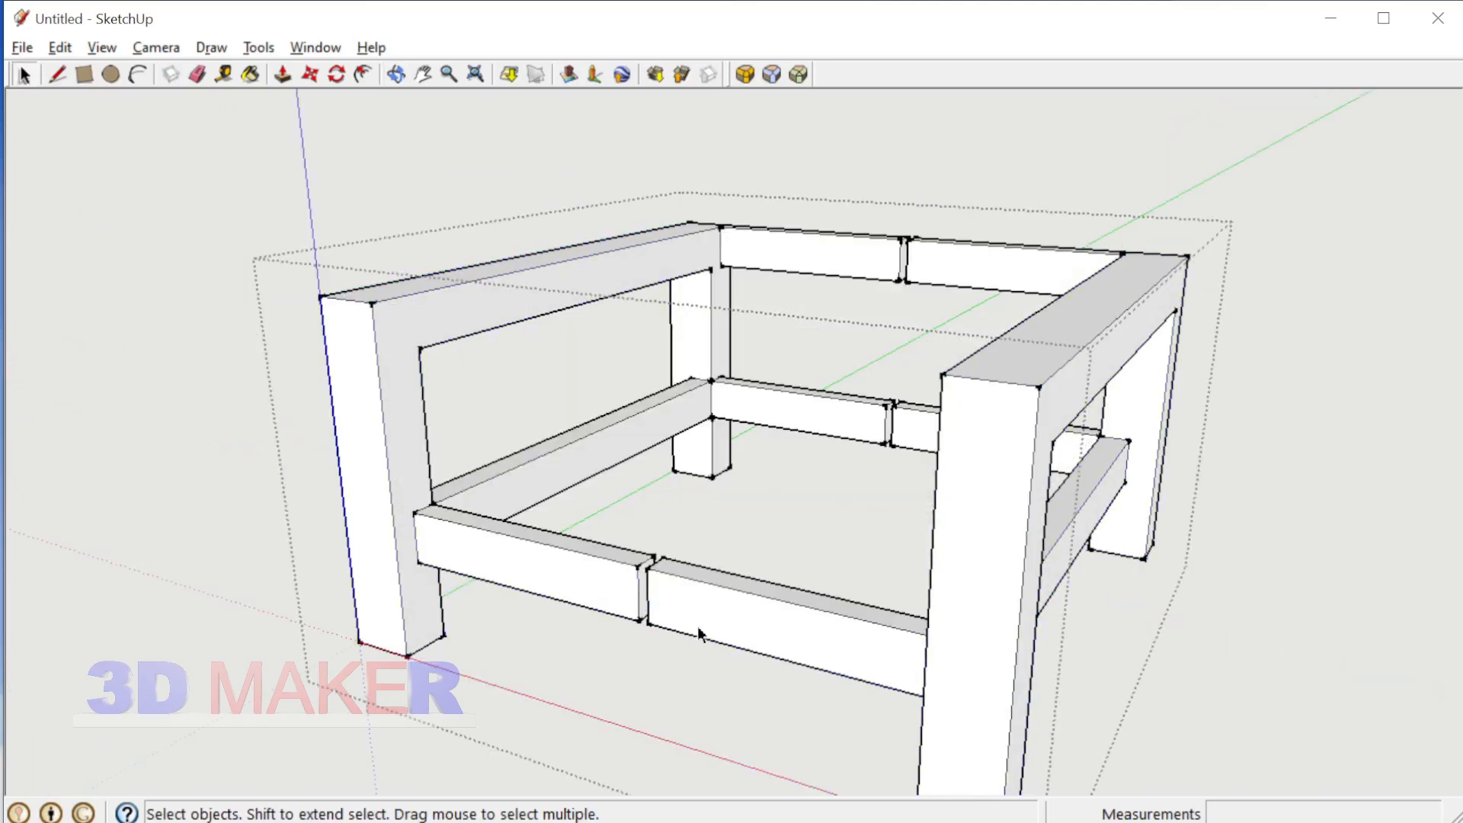
Step: Explode the two frame halves inside the group into plain geometry
key(ctrl+a)
right_click(719, 608)
click(855, 733)
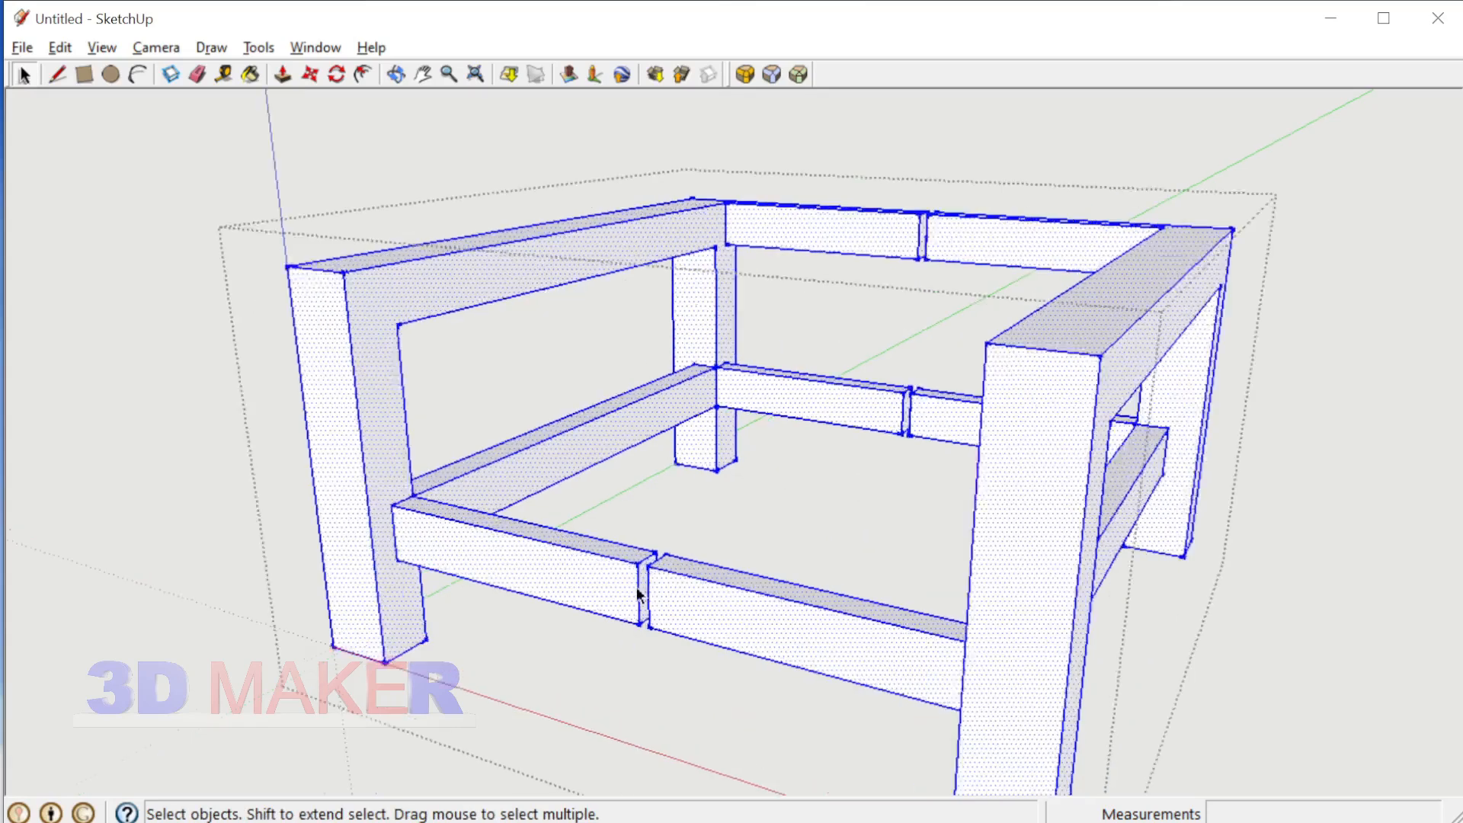
Step: Close the center gaps in the front and rear rails with Push/Pull, extending the front rail's end face 14.6 mm
scroll(638, 584, up, 5)
key(p)
drag(643, 581, 668, 556)
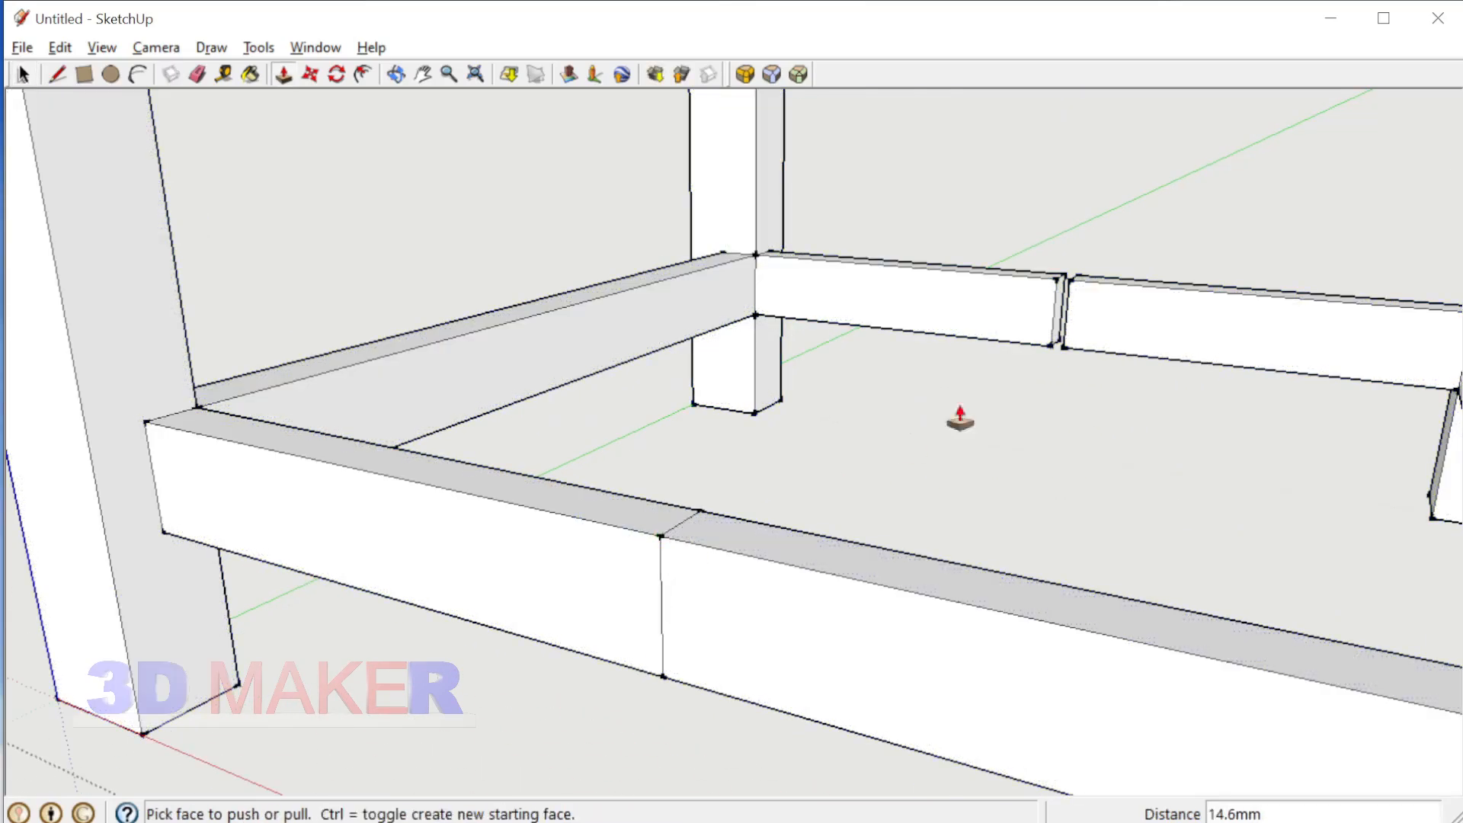
middle_drag(1063, 320, 958, 591)
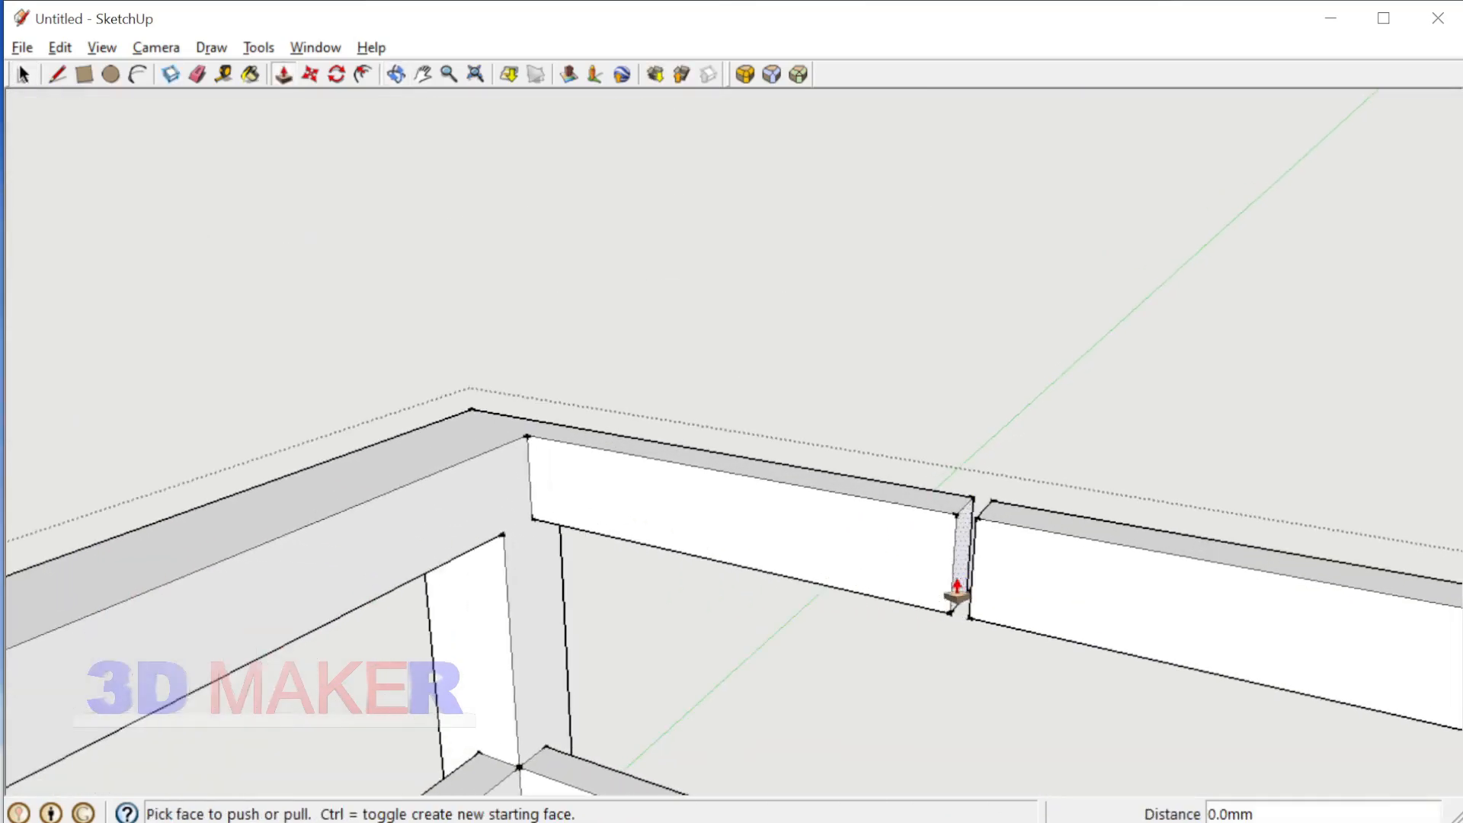
double_click(962, 586)
key(space)
scroll(827, 459, down, 10)
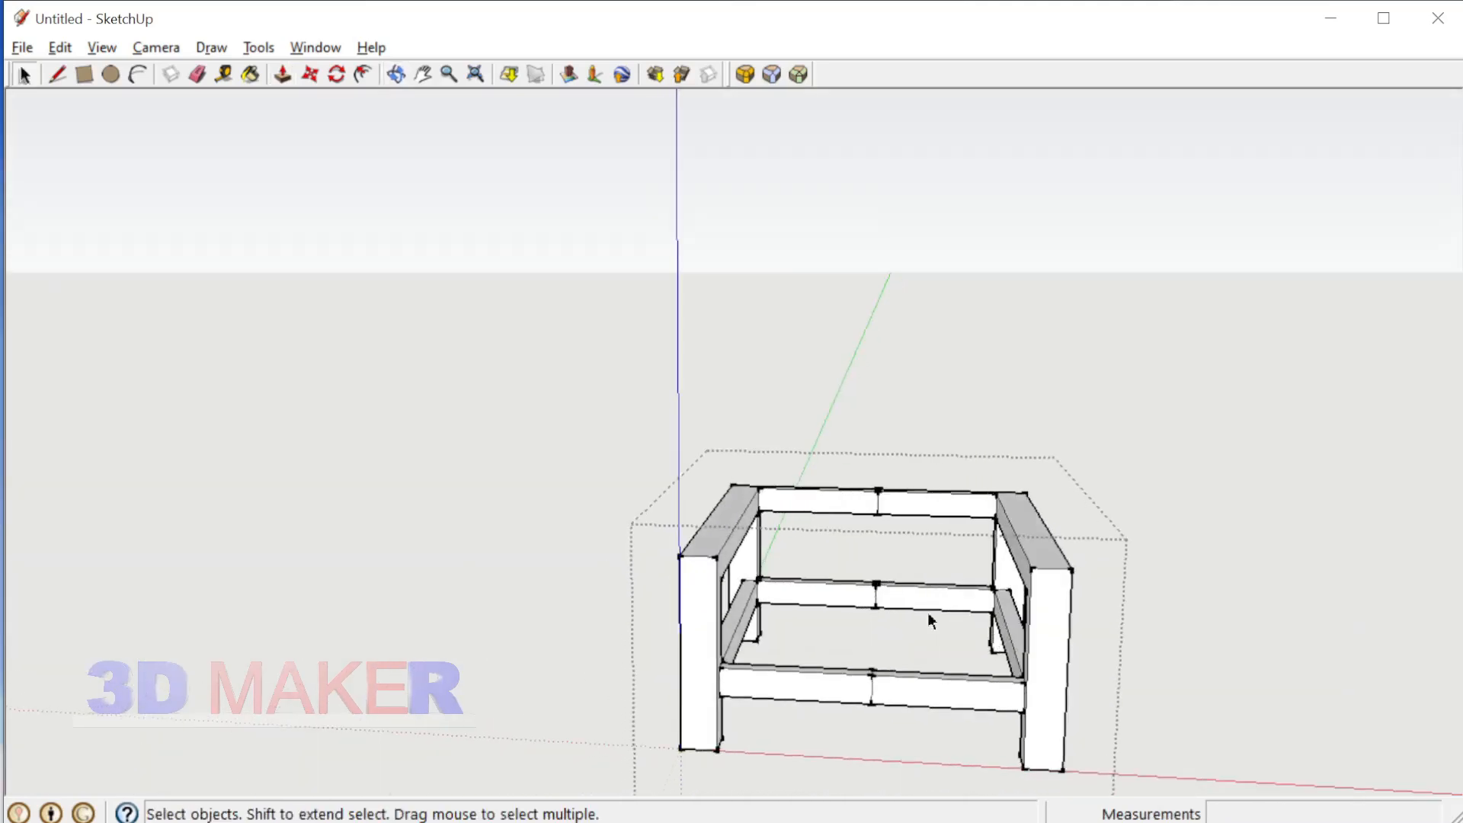
Step: Close the frame group, select the seat and back cushions together and soften their edges to hide the crease lines
middle_drag(912, 648, 769, 648)
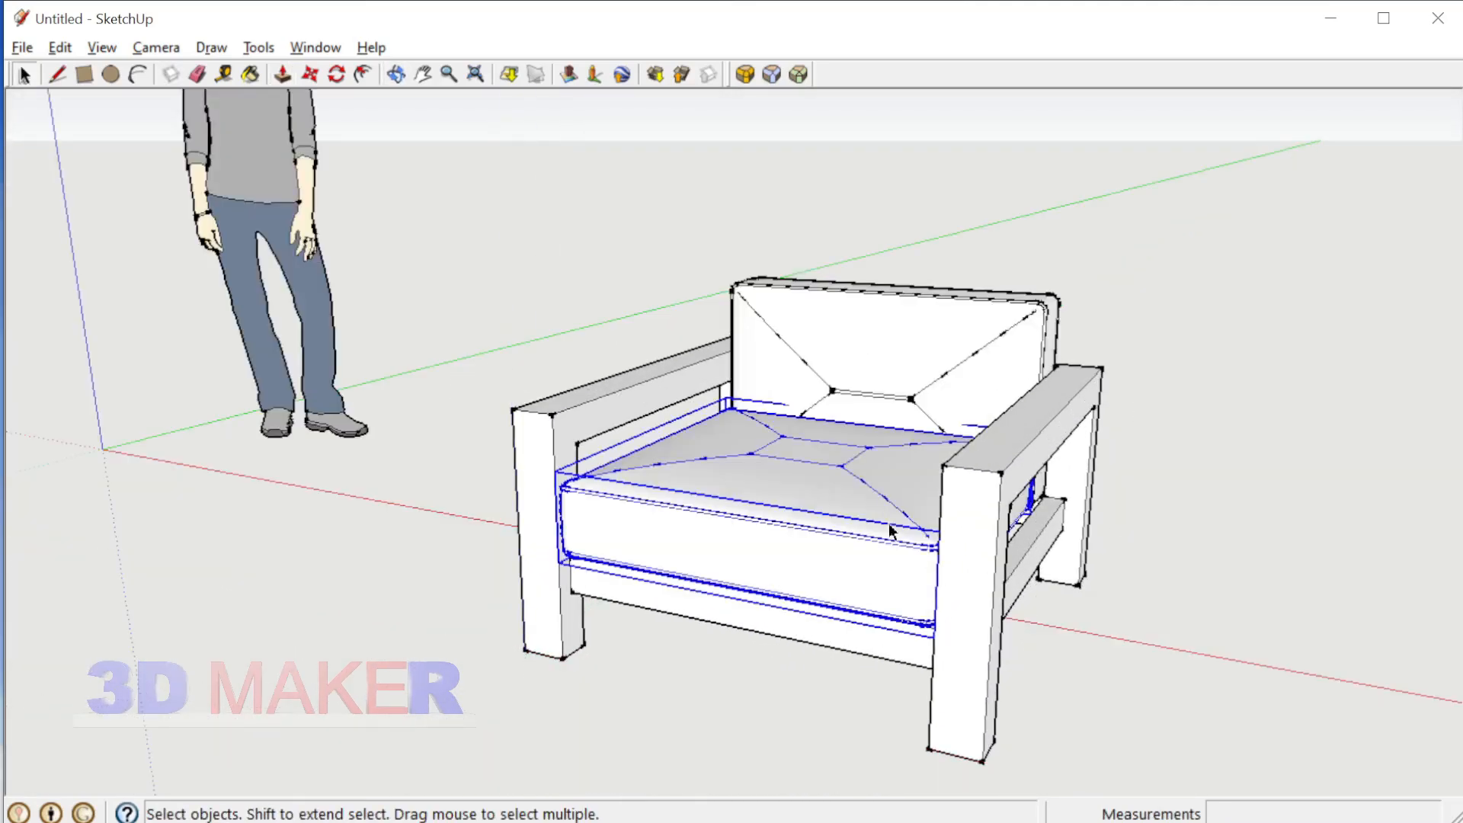
shift+click(902, 359)
right_click(907, 364)
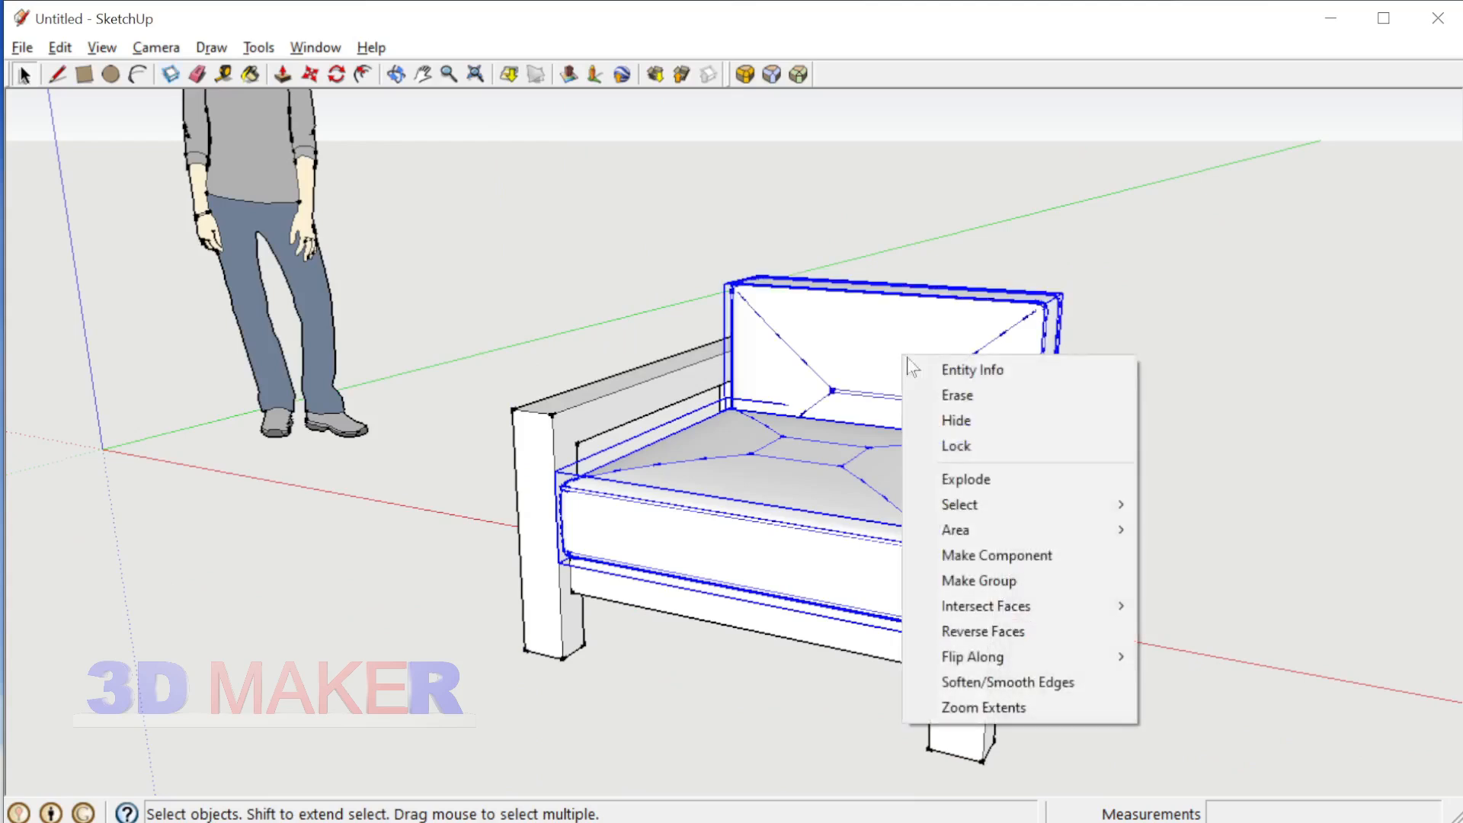
click(992, 670)
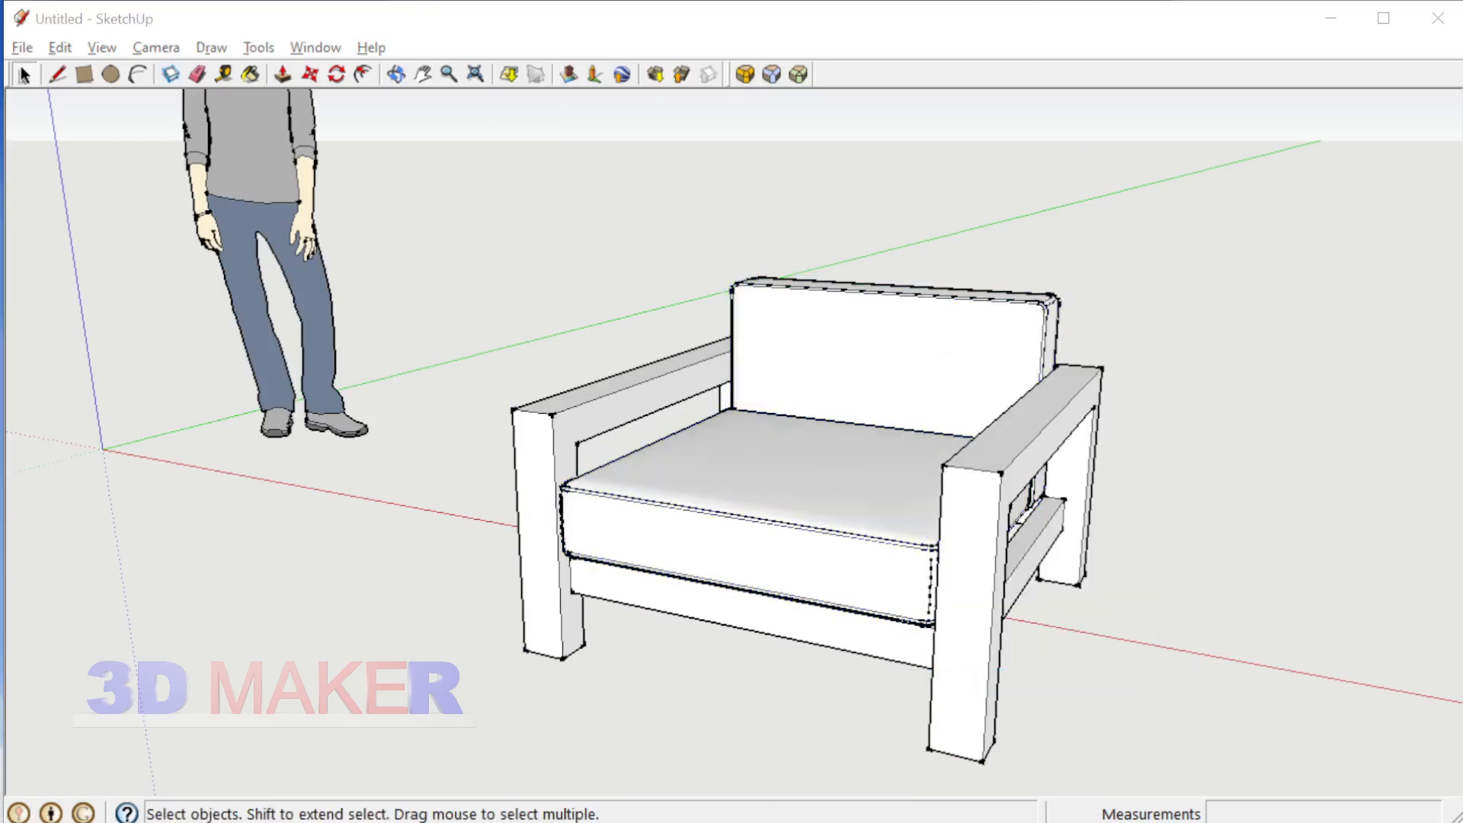
click(656, 689)
Step: Switch to Snip & Sketch and place the reference photo beside the chair model to compare the cushions
scroll(656, 686, down, 3)
middle_drag(661, 648, 657, 568)
scroll(884, 641, up, 4)
shift+middle_drag(884, 642, 640, 602)
key(space)
key(alt+Tab)
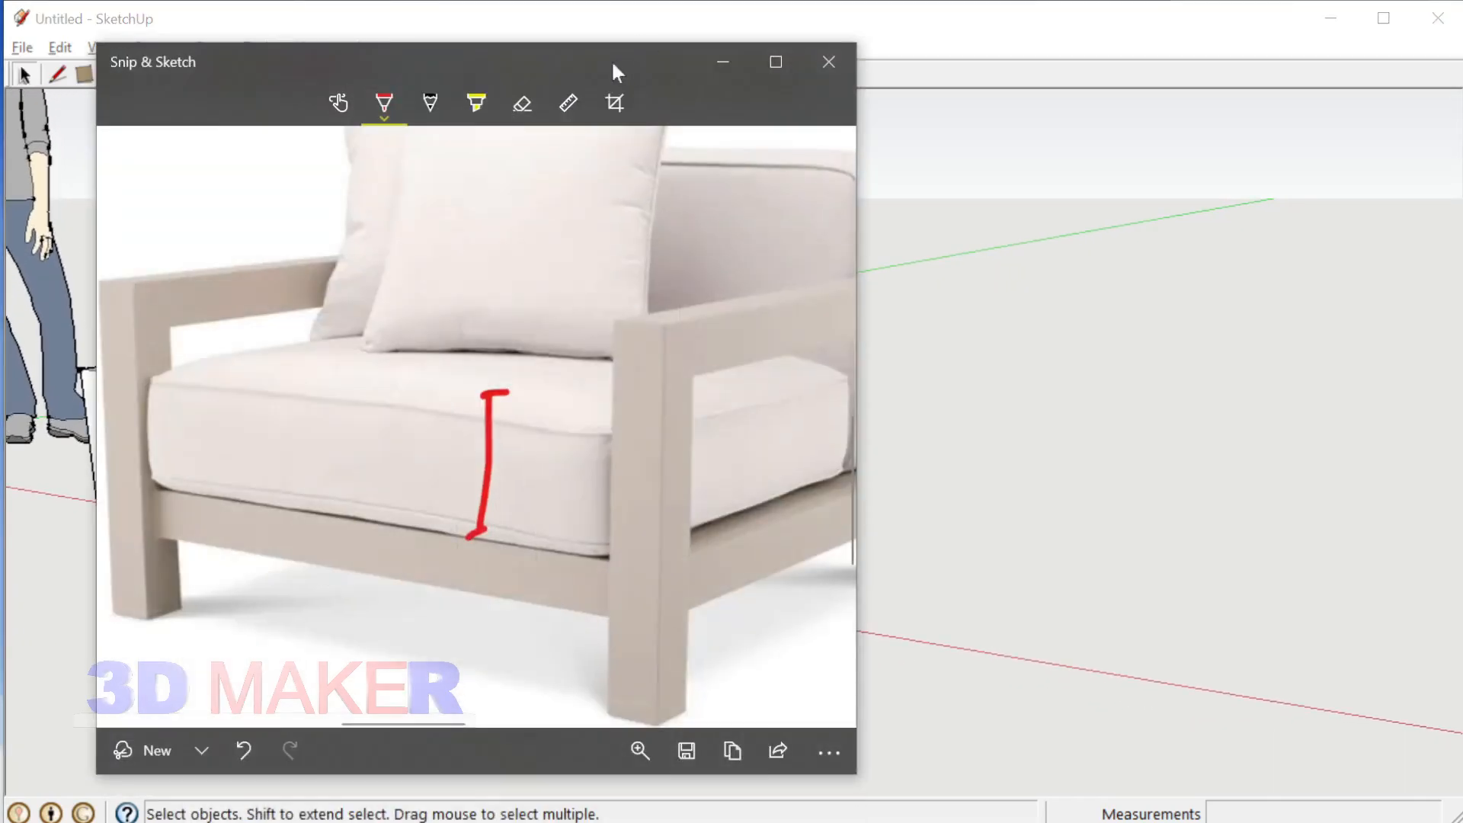
drag(614, 66, 1152, 67)
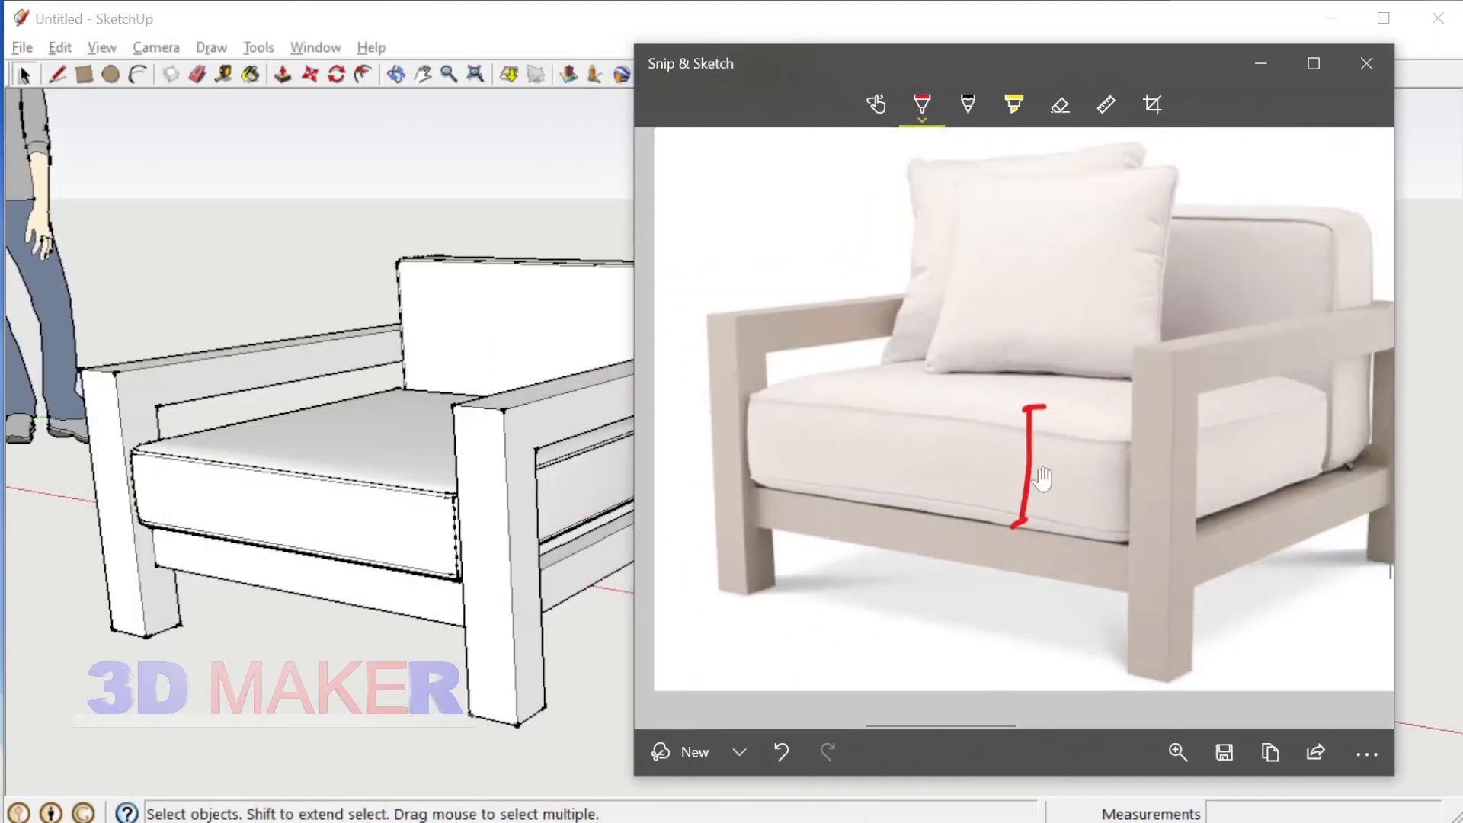